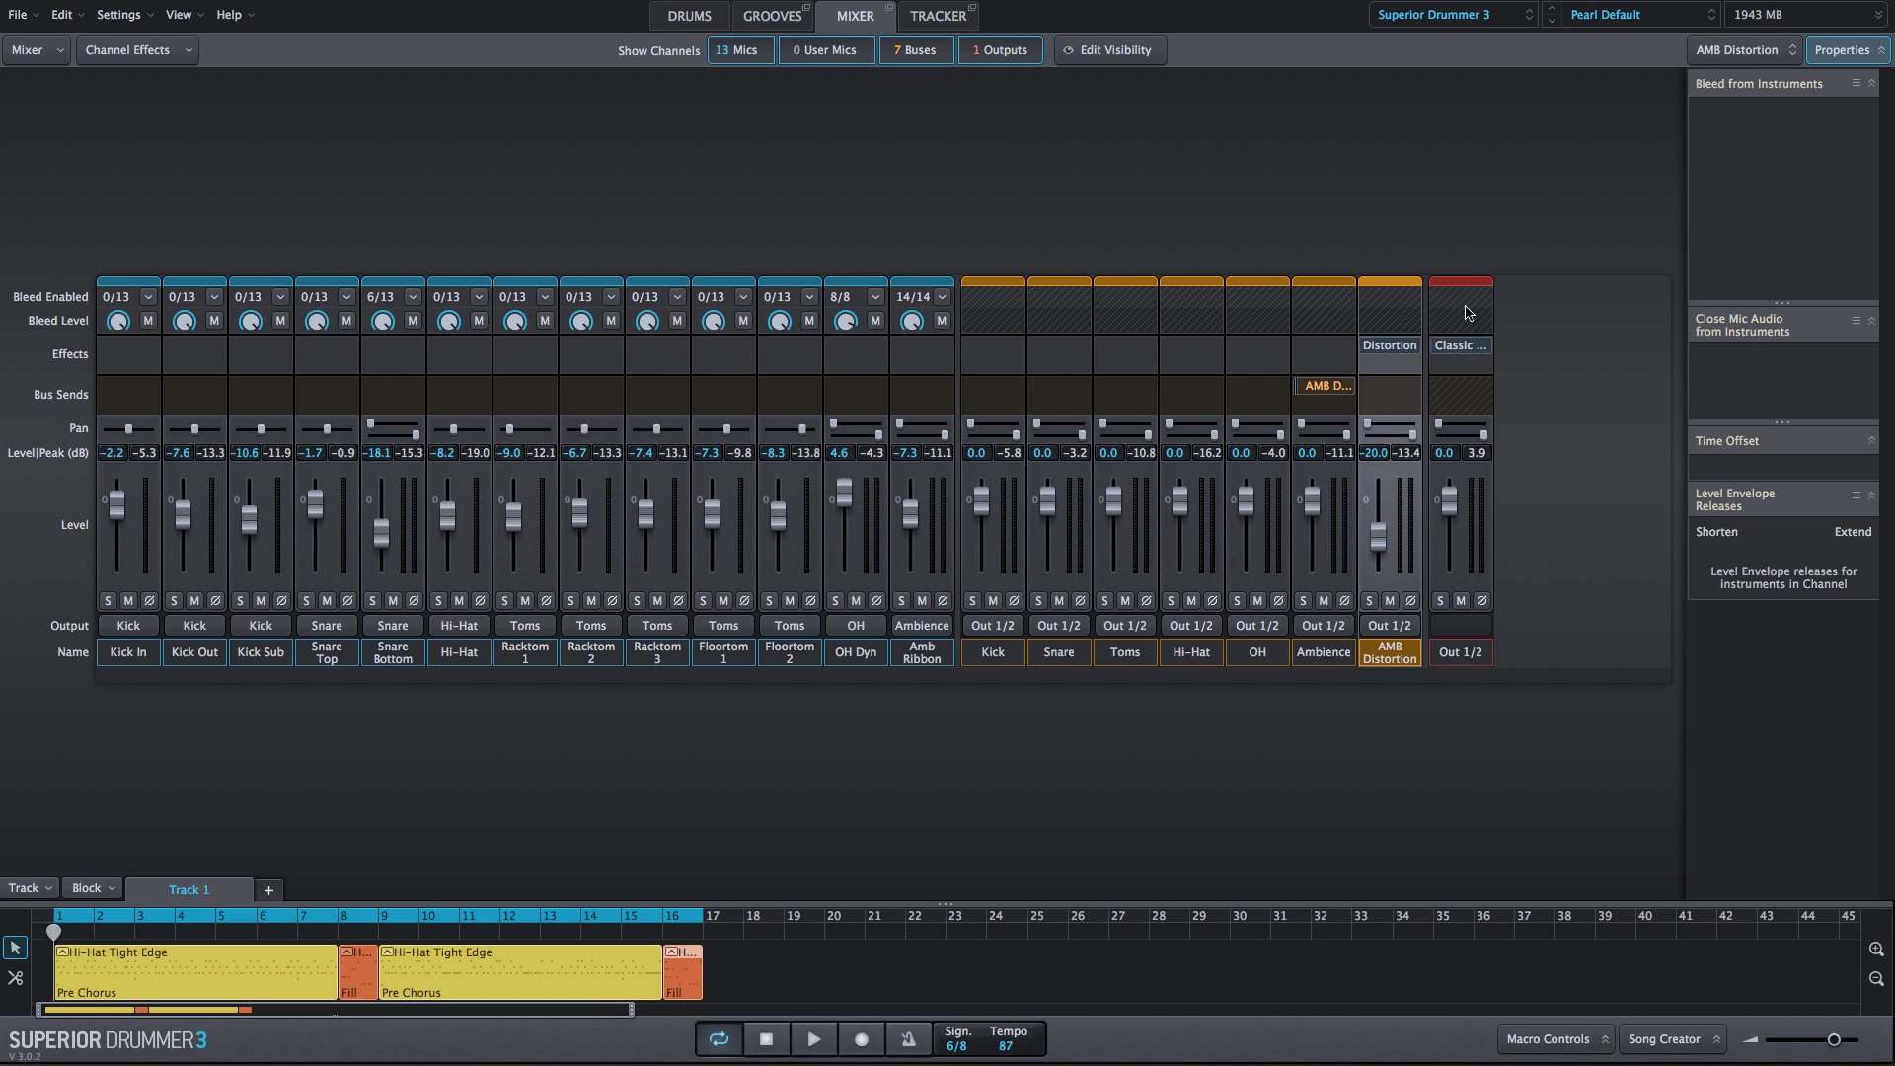
Step: Open the Classic Compressor on Out 1/2 and the Distortion on the AMB Distortion bus to examine their settings
left_click(1464, 346)
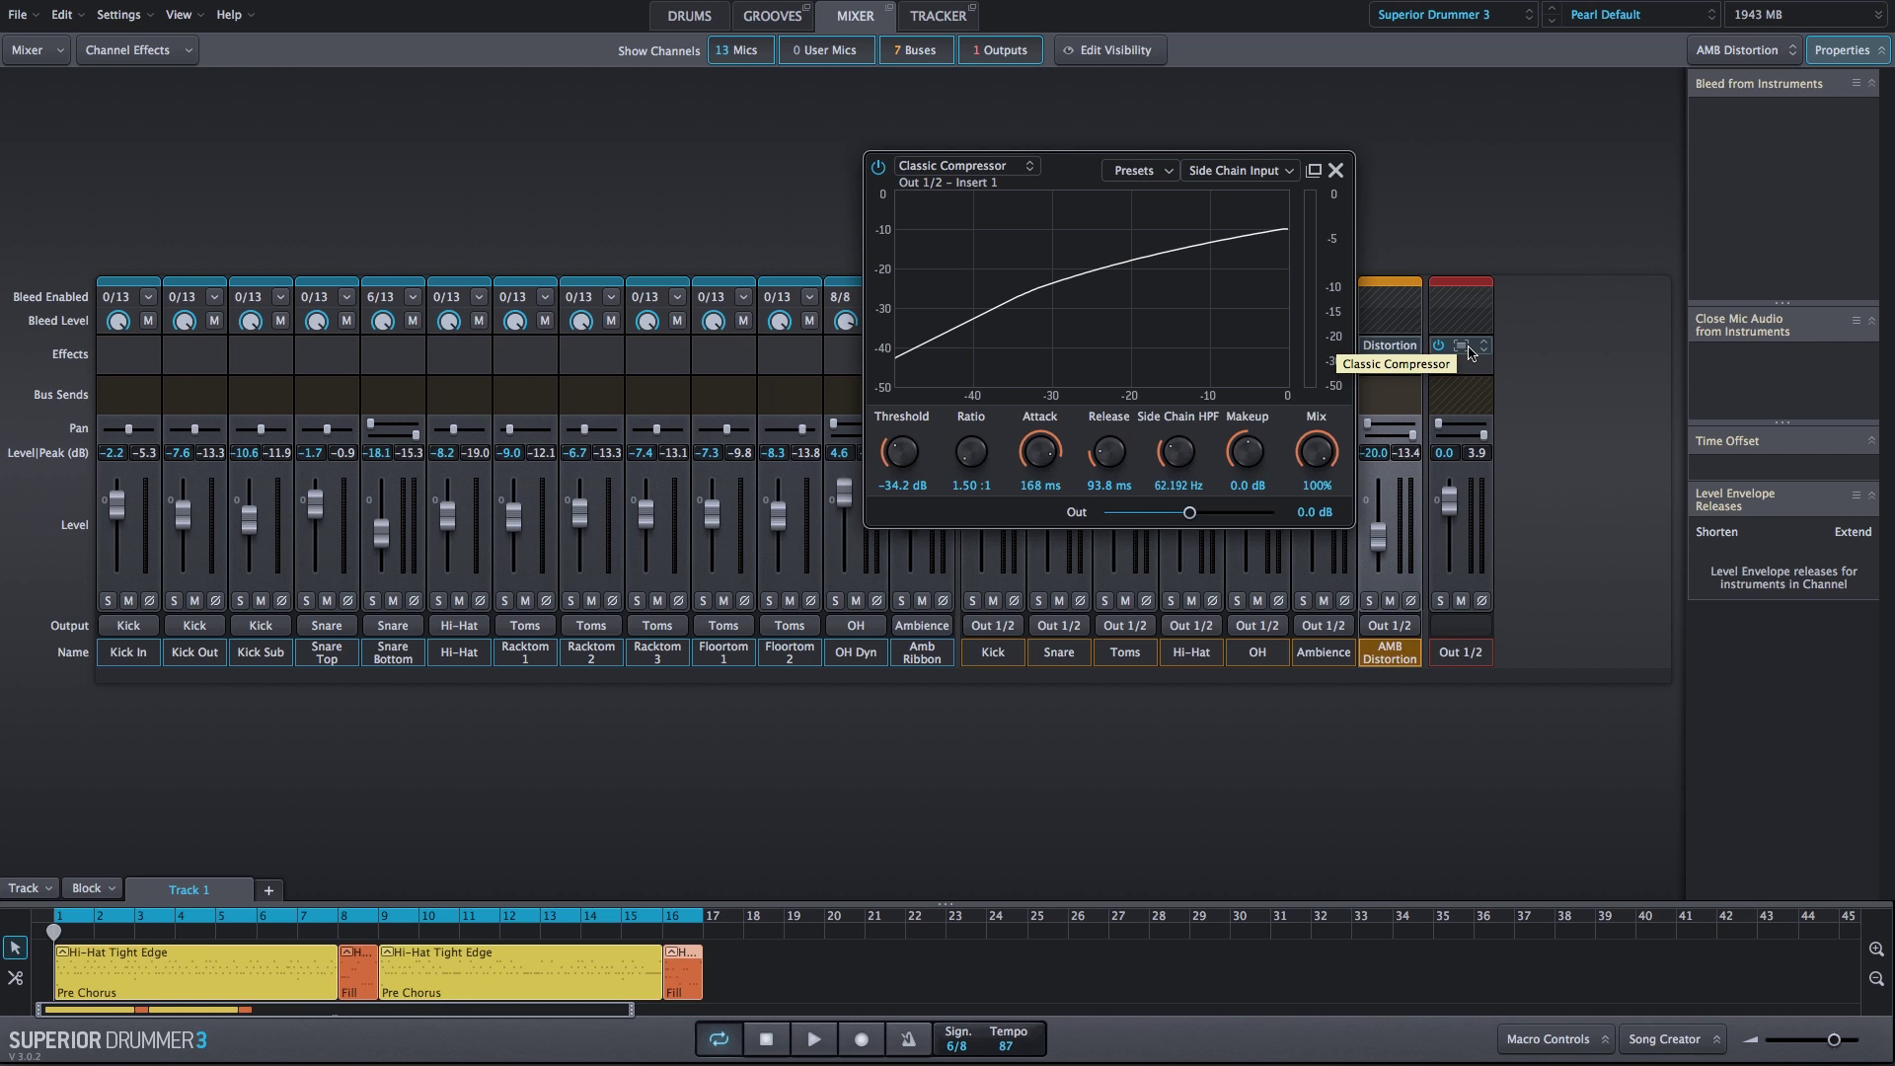
left_click(1337, 169)
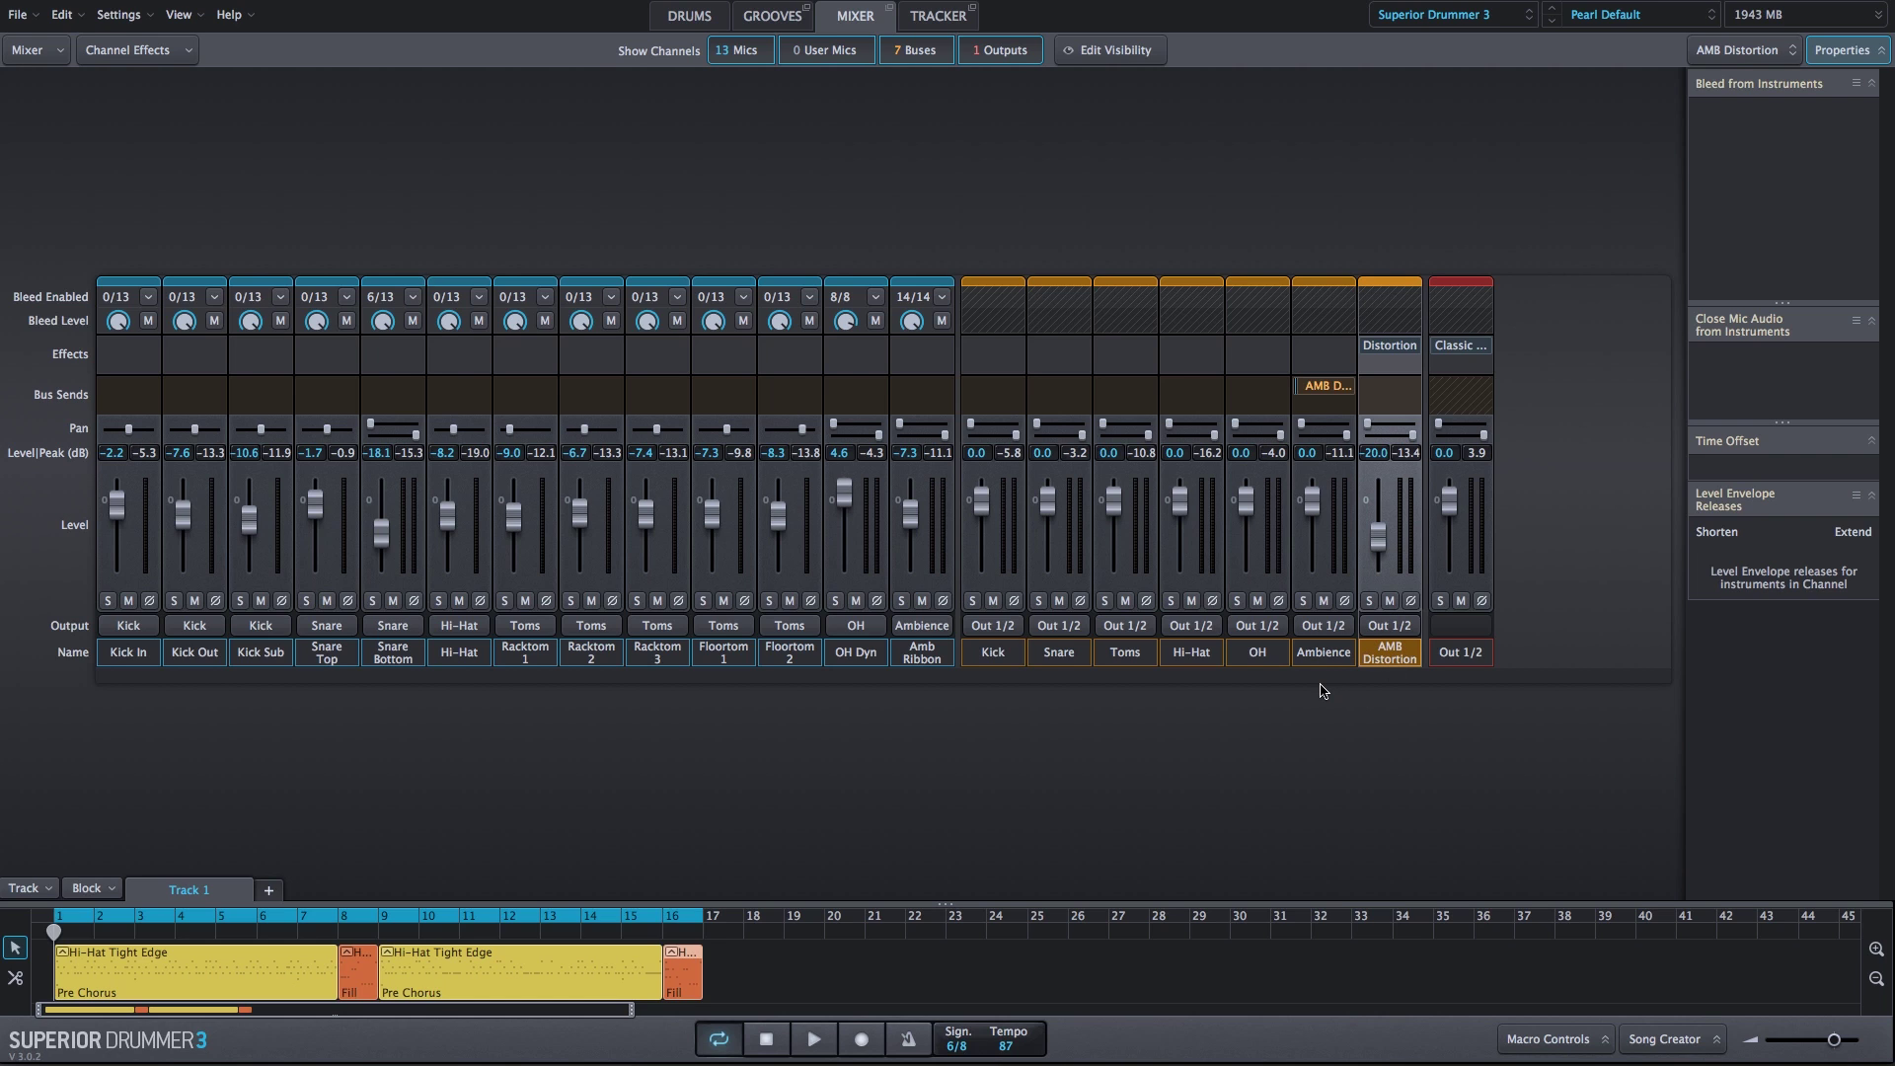
left_click(1390, 347)
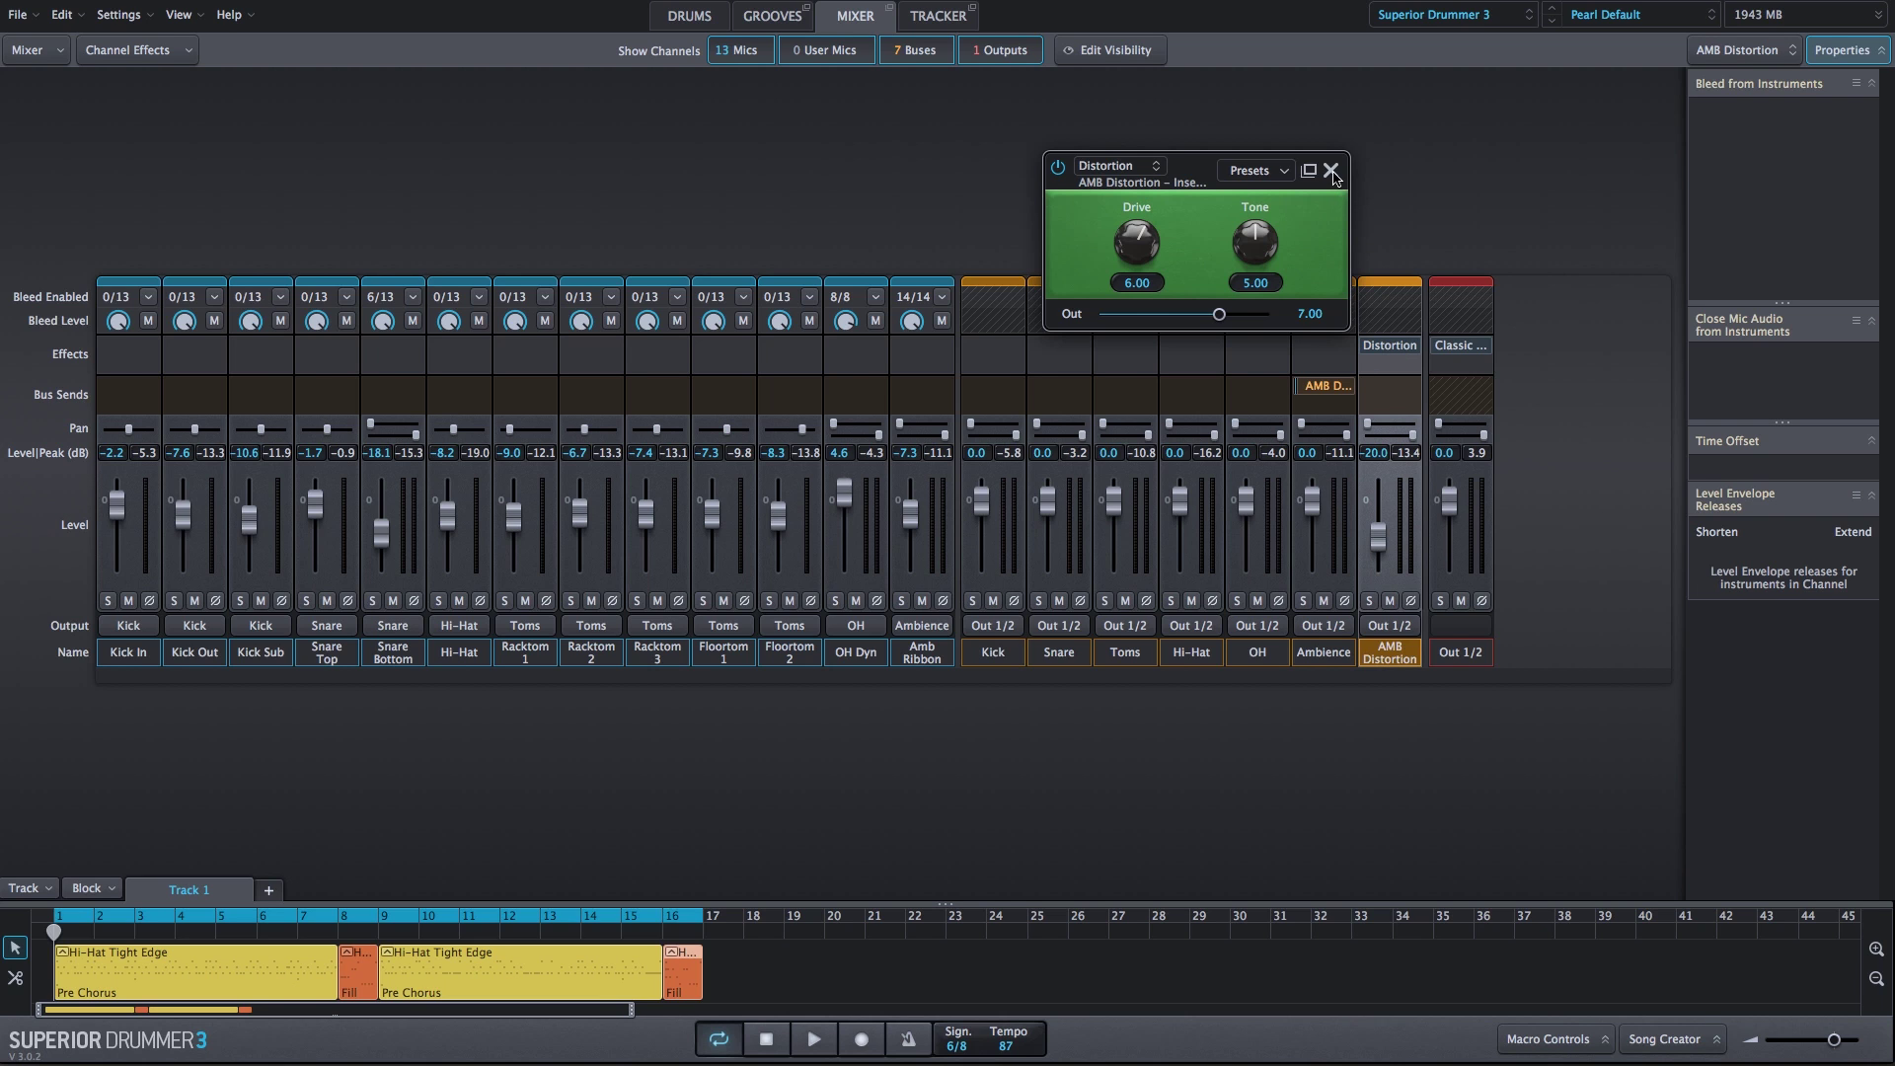
left_click(1461, 345)
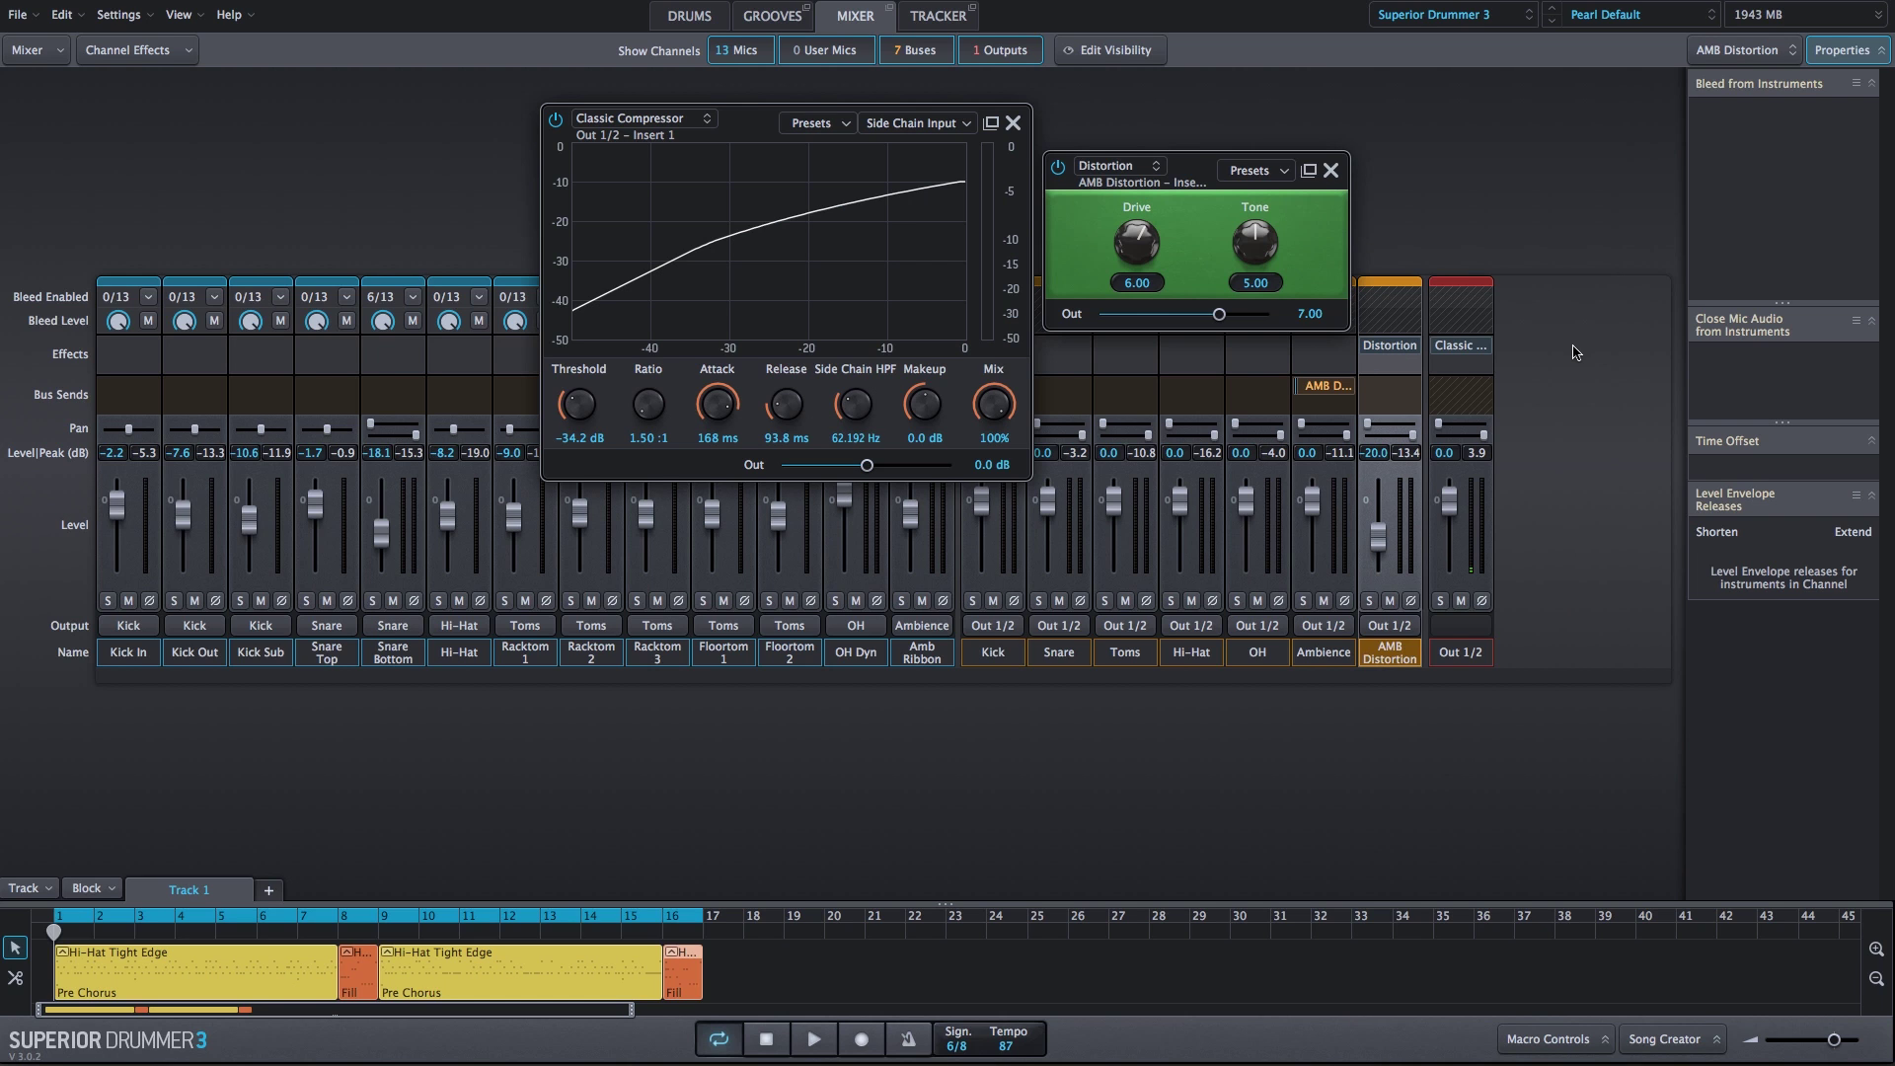
Step: Play the groove while bypassing and re-enabling the Distortion and Classic Compressor to compare the sound, then stop playback and close both effects
key("space")
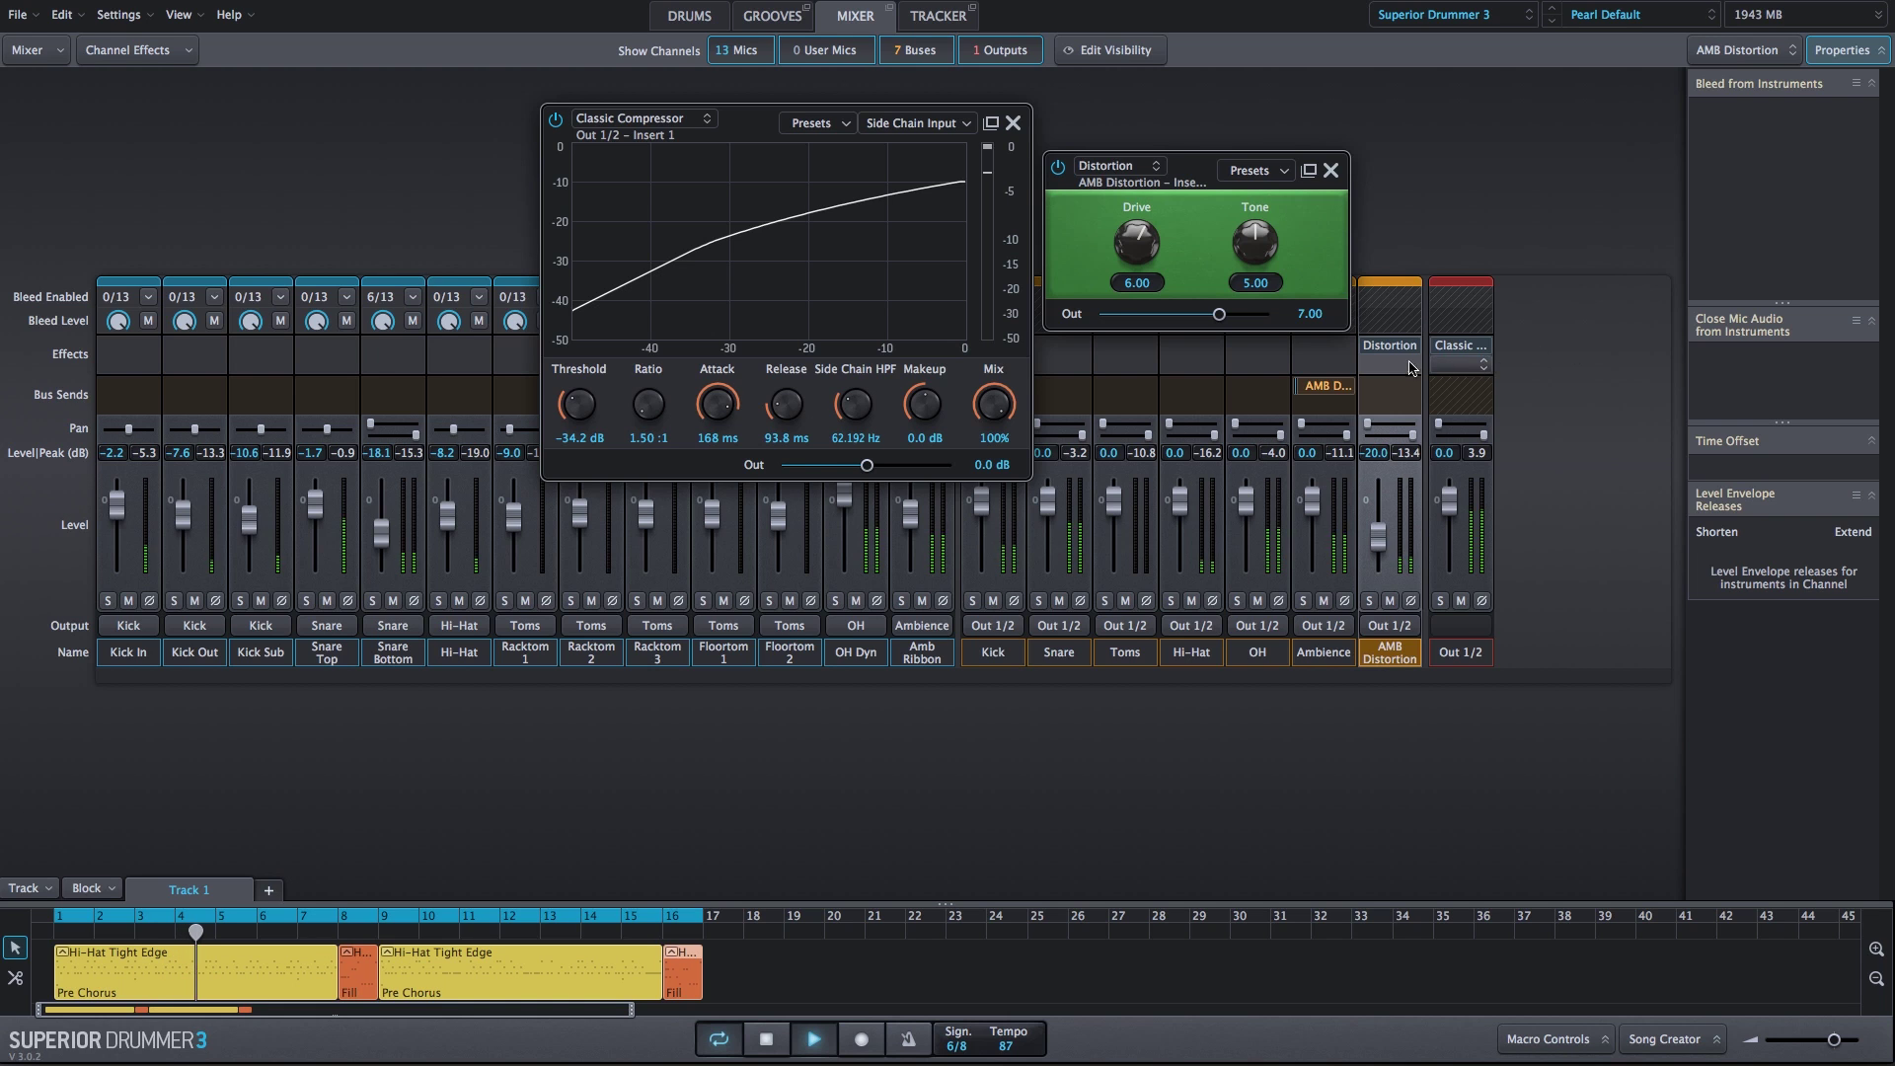
left_click(1367, 348)
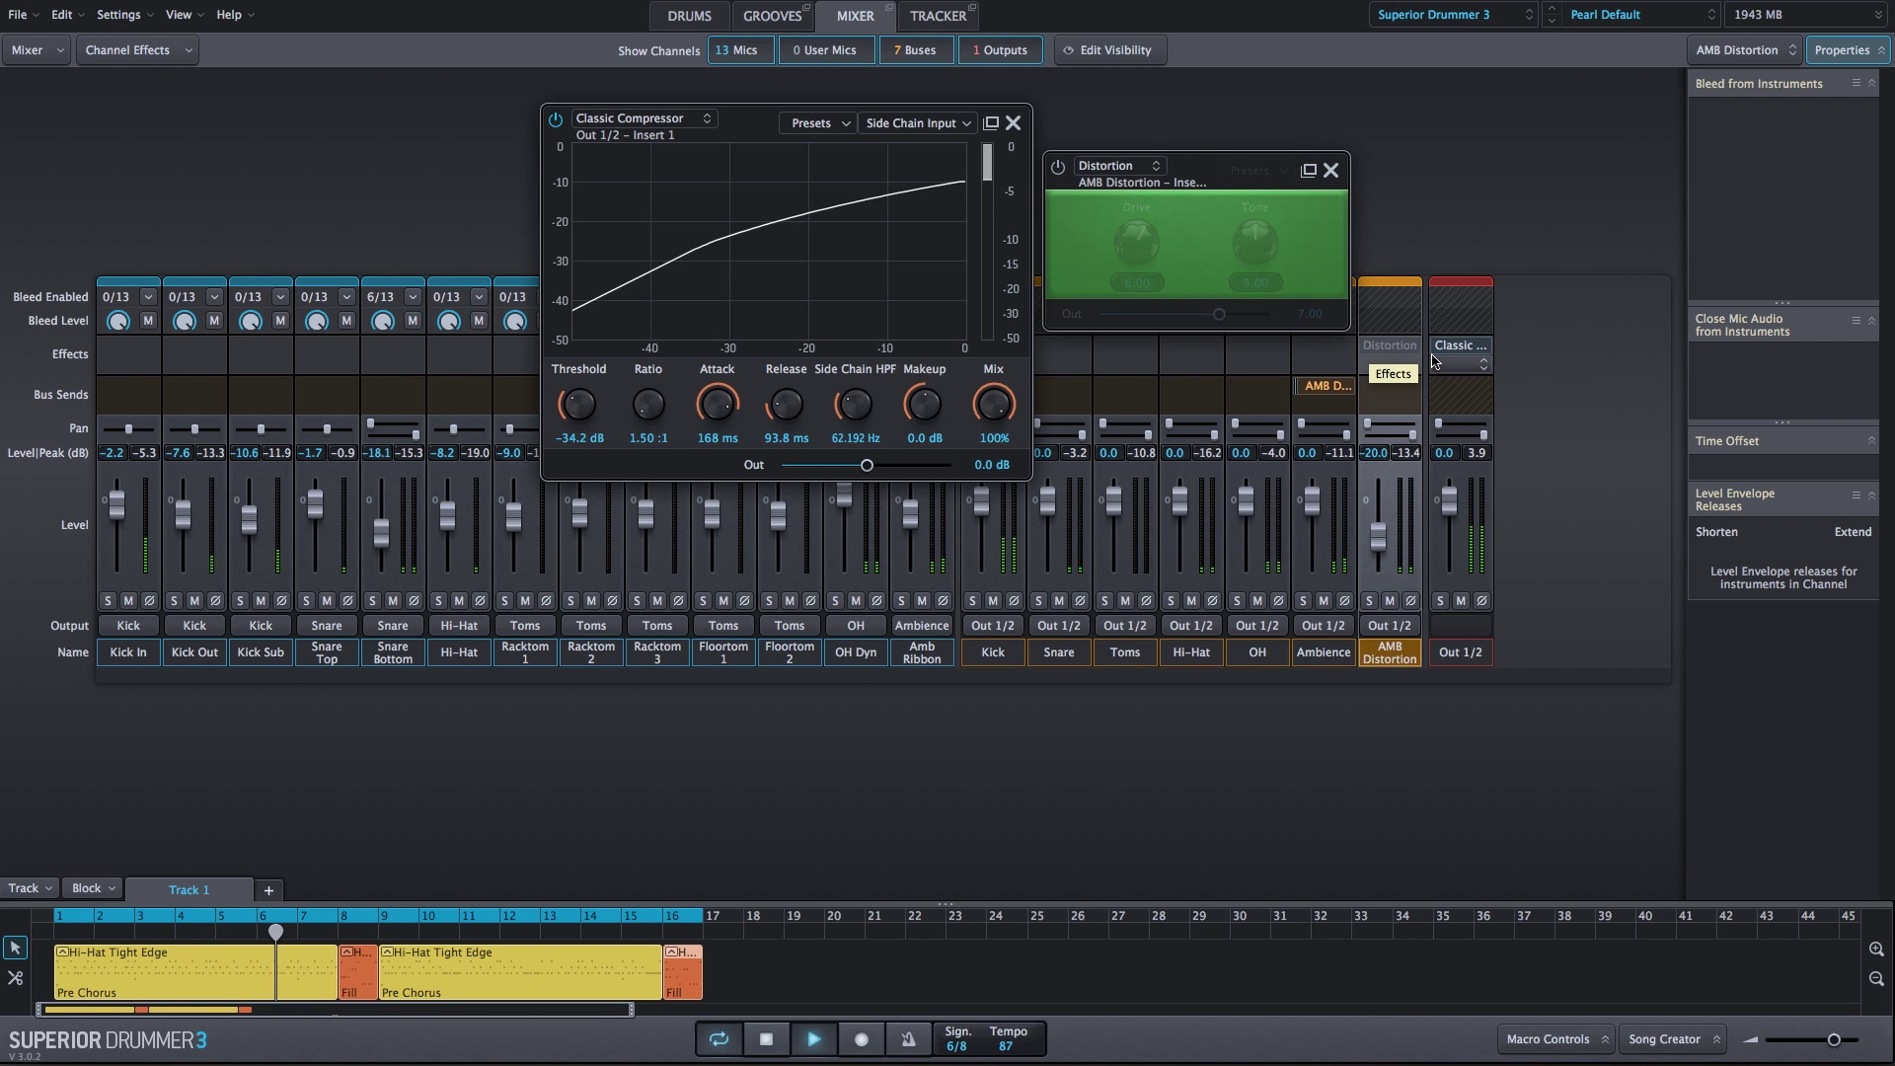
left_click(1438, 347)
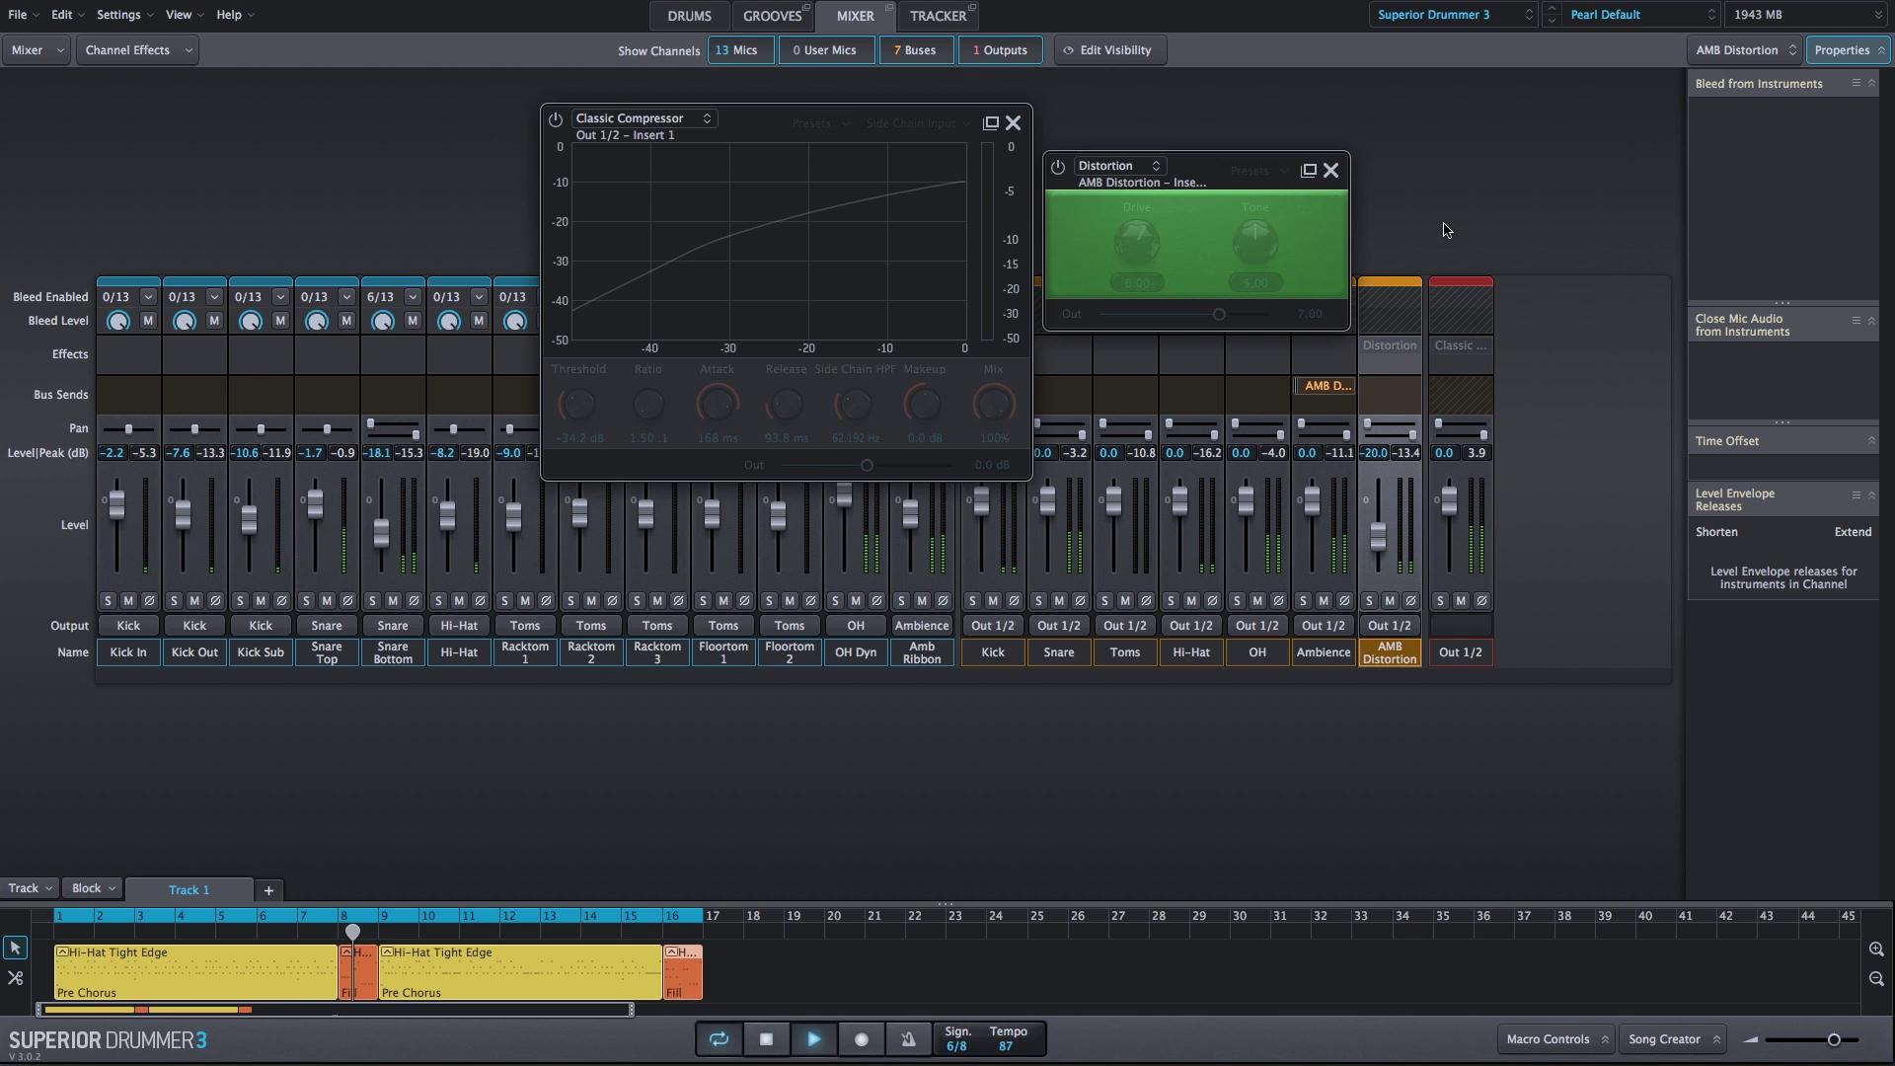
left_click(1438, 346)
mouse_move(1368, 353)
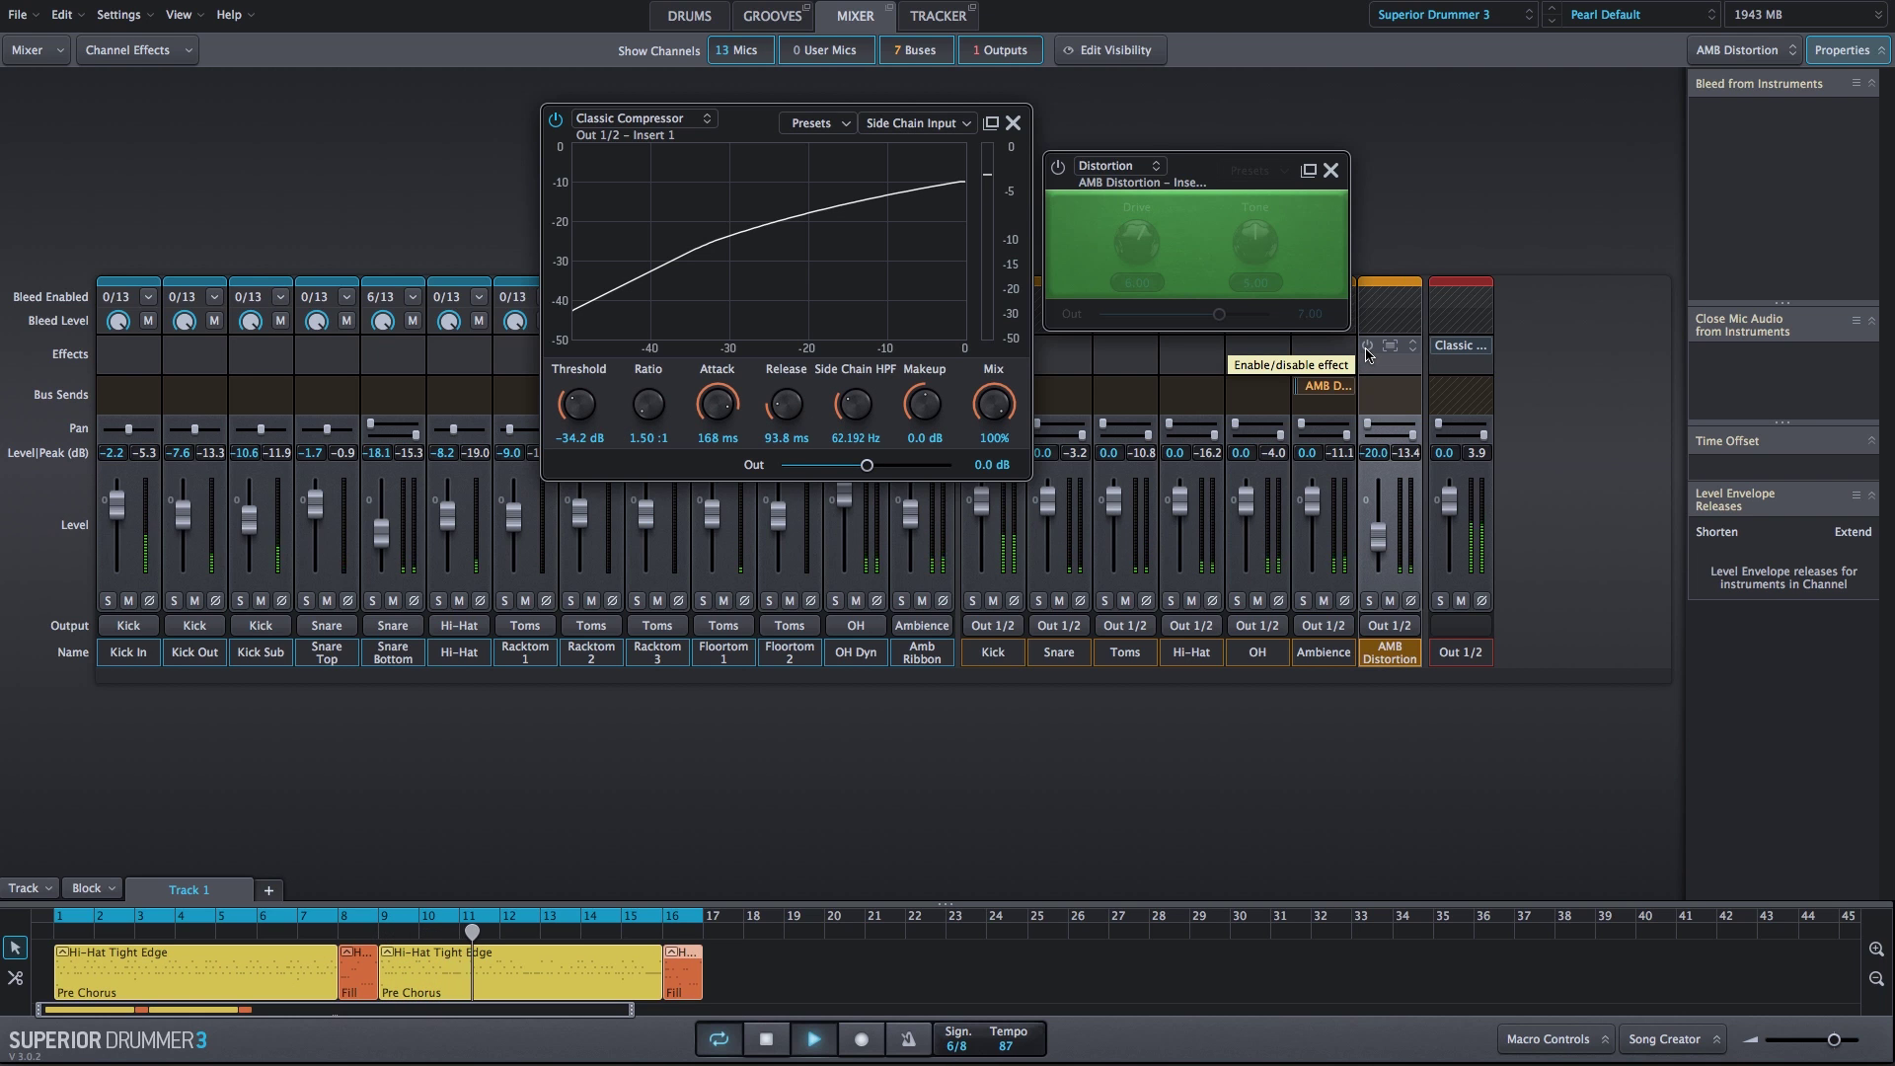
left_click(1368, 348)
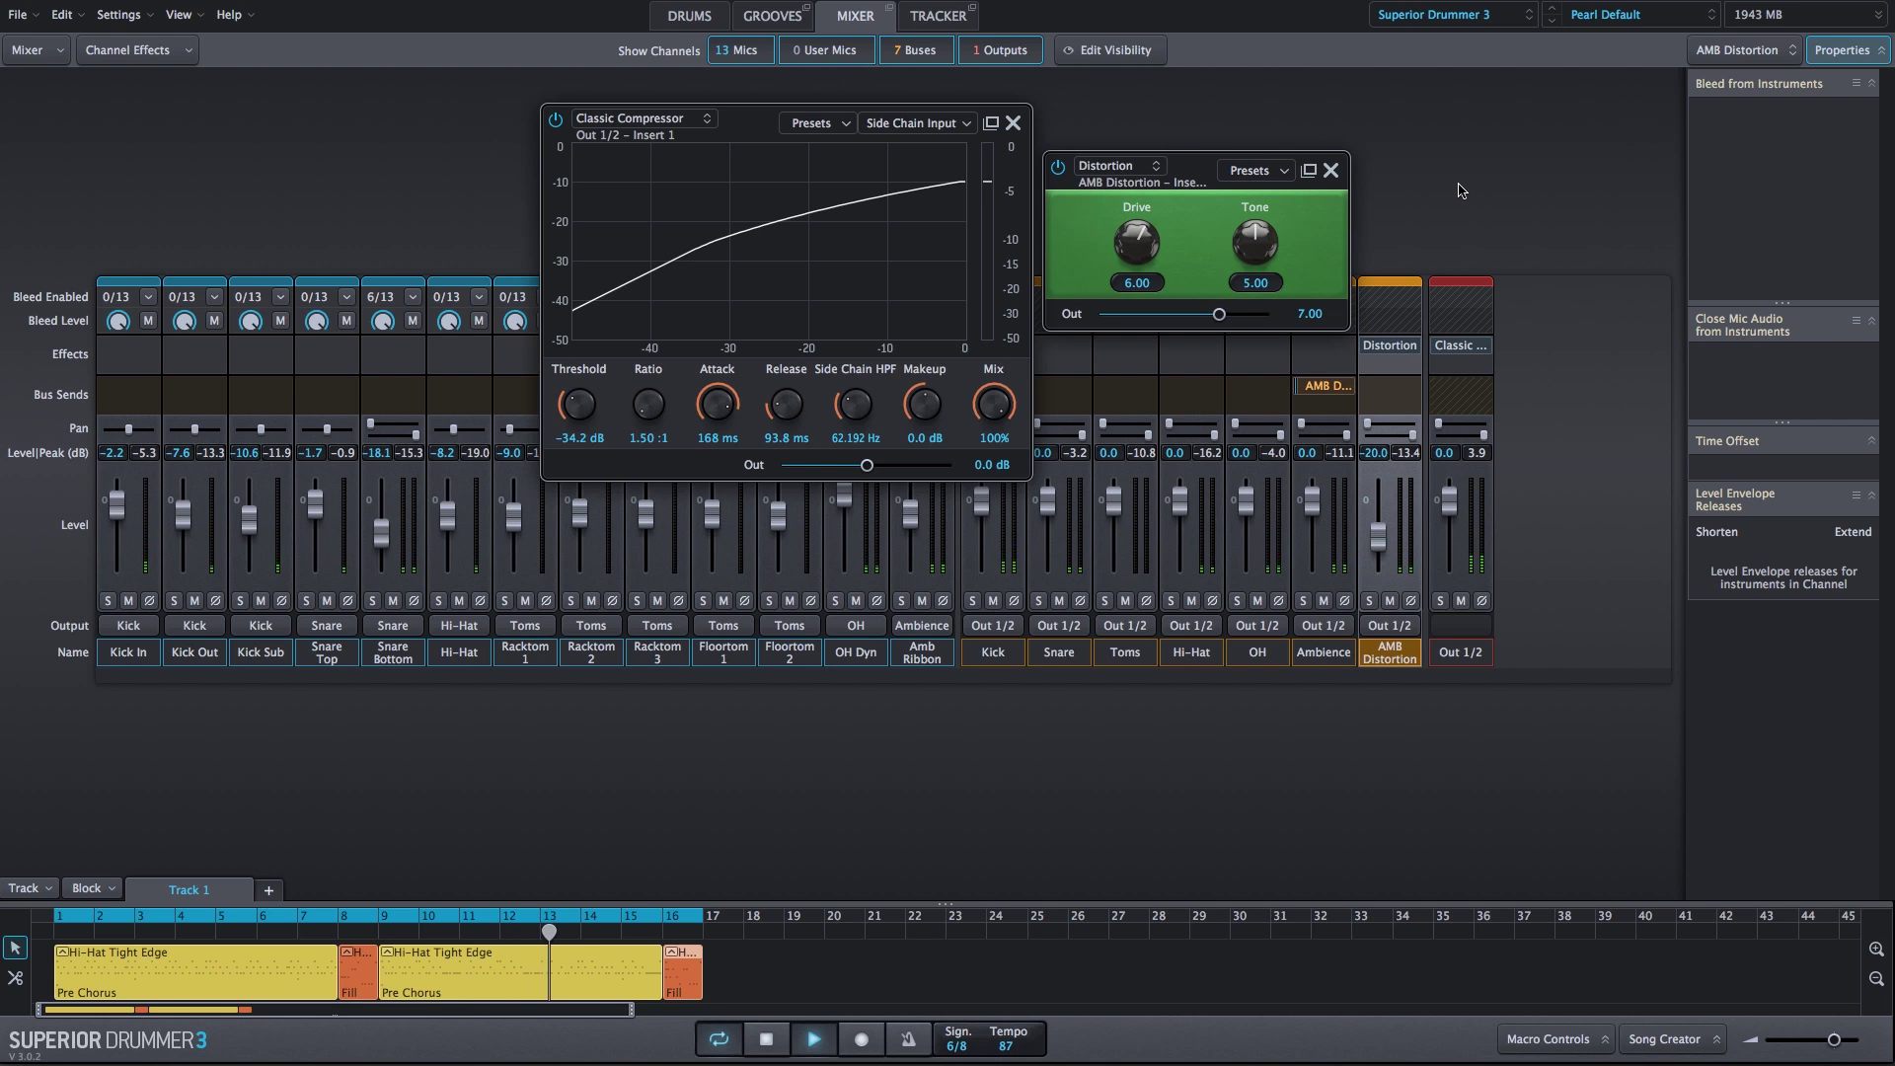
key("space")
left_click(1331, 172)
left_click(1013, 122)
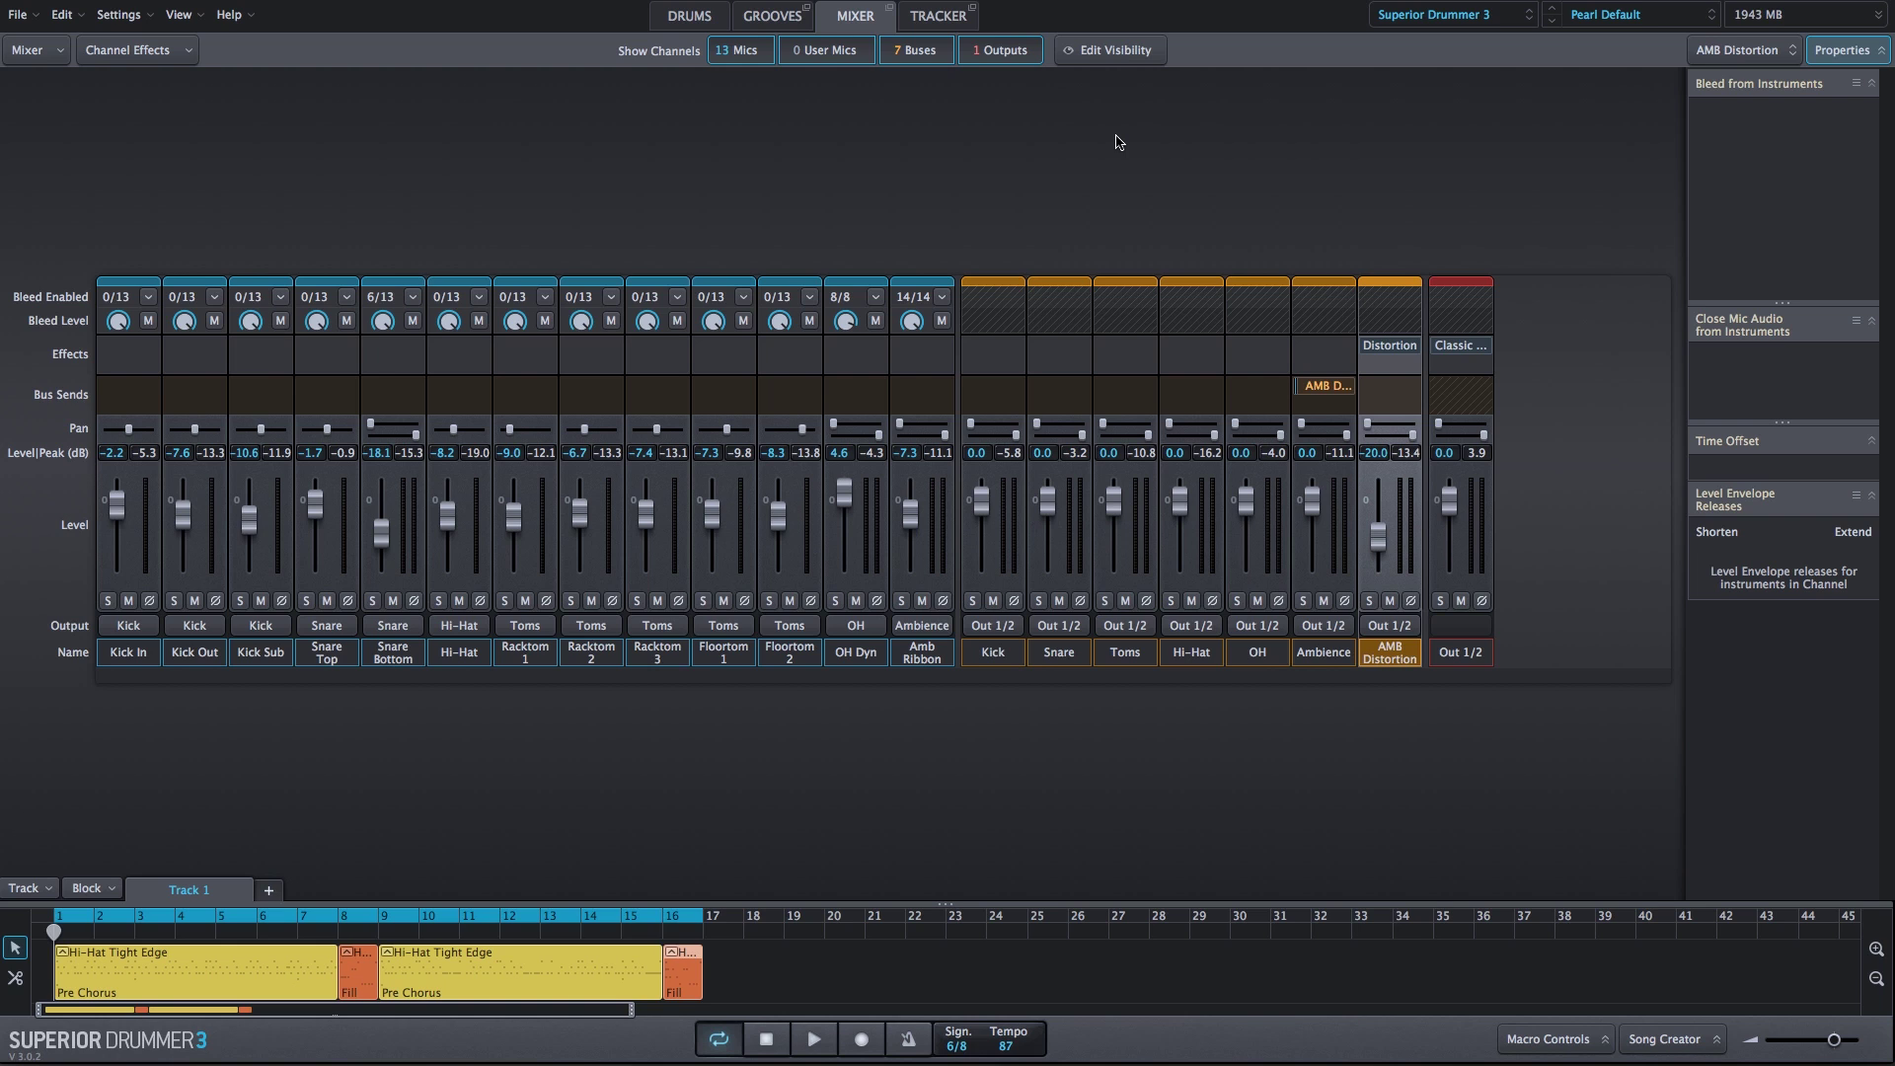
Step: Send the Kick, Snare, Toms, Hi-Hat, OH and Ambience buses together to Bus 8
left_click_drag(1007, 663, 1314, 664)
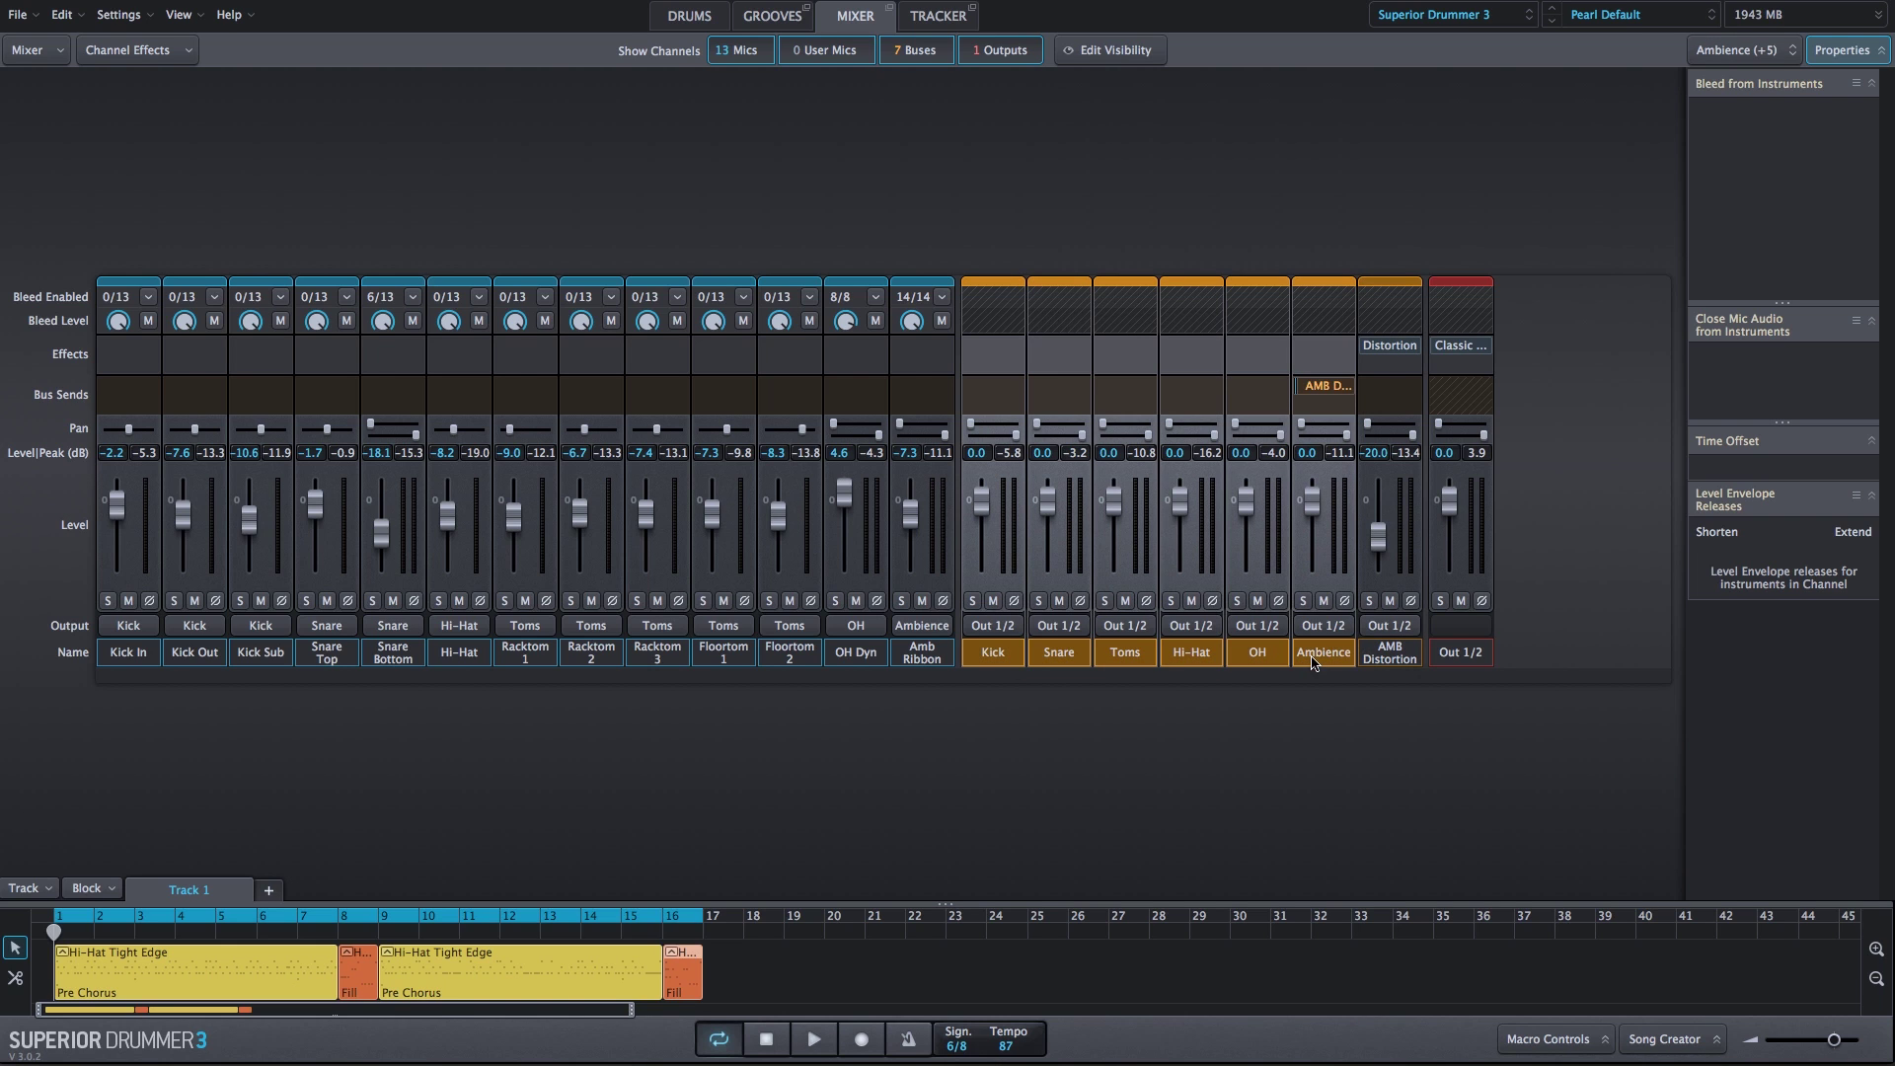
left_click(992, 394)
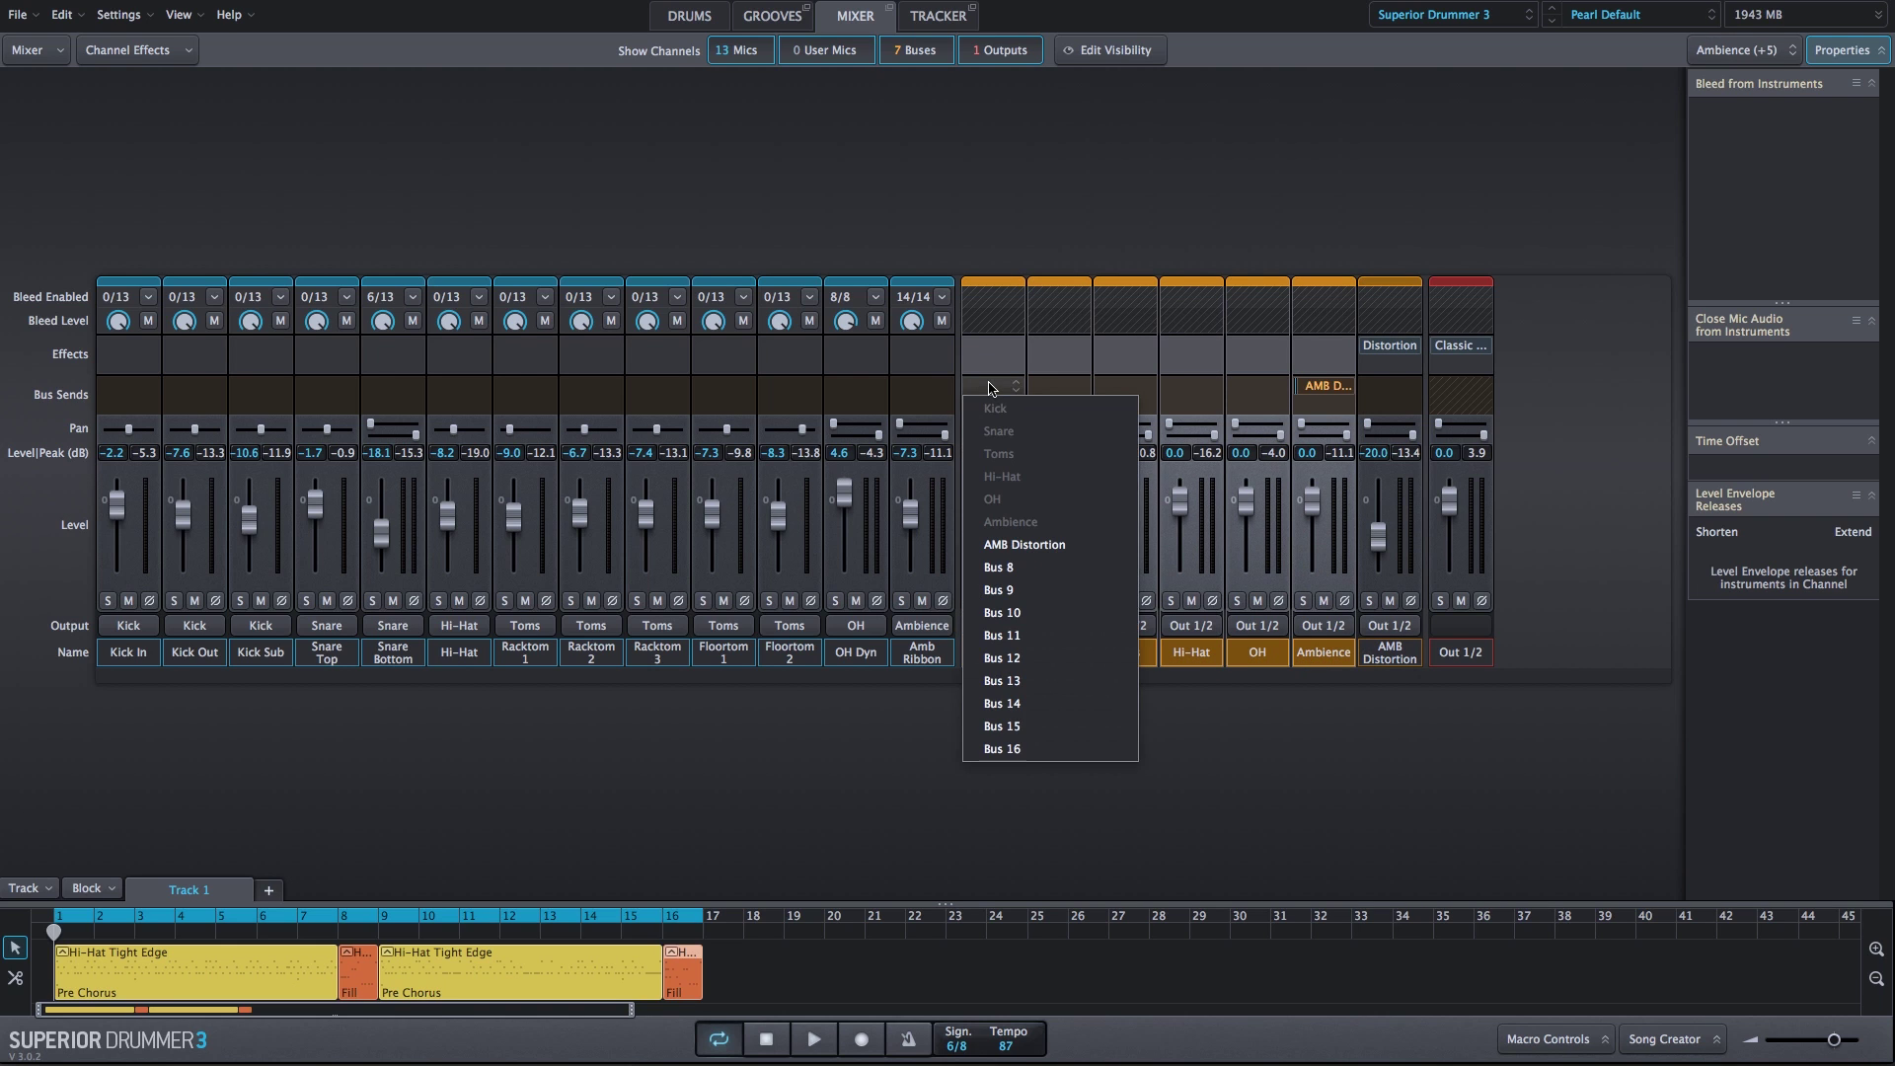
left_click(1047, 568)
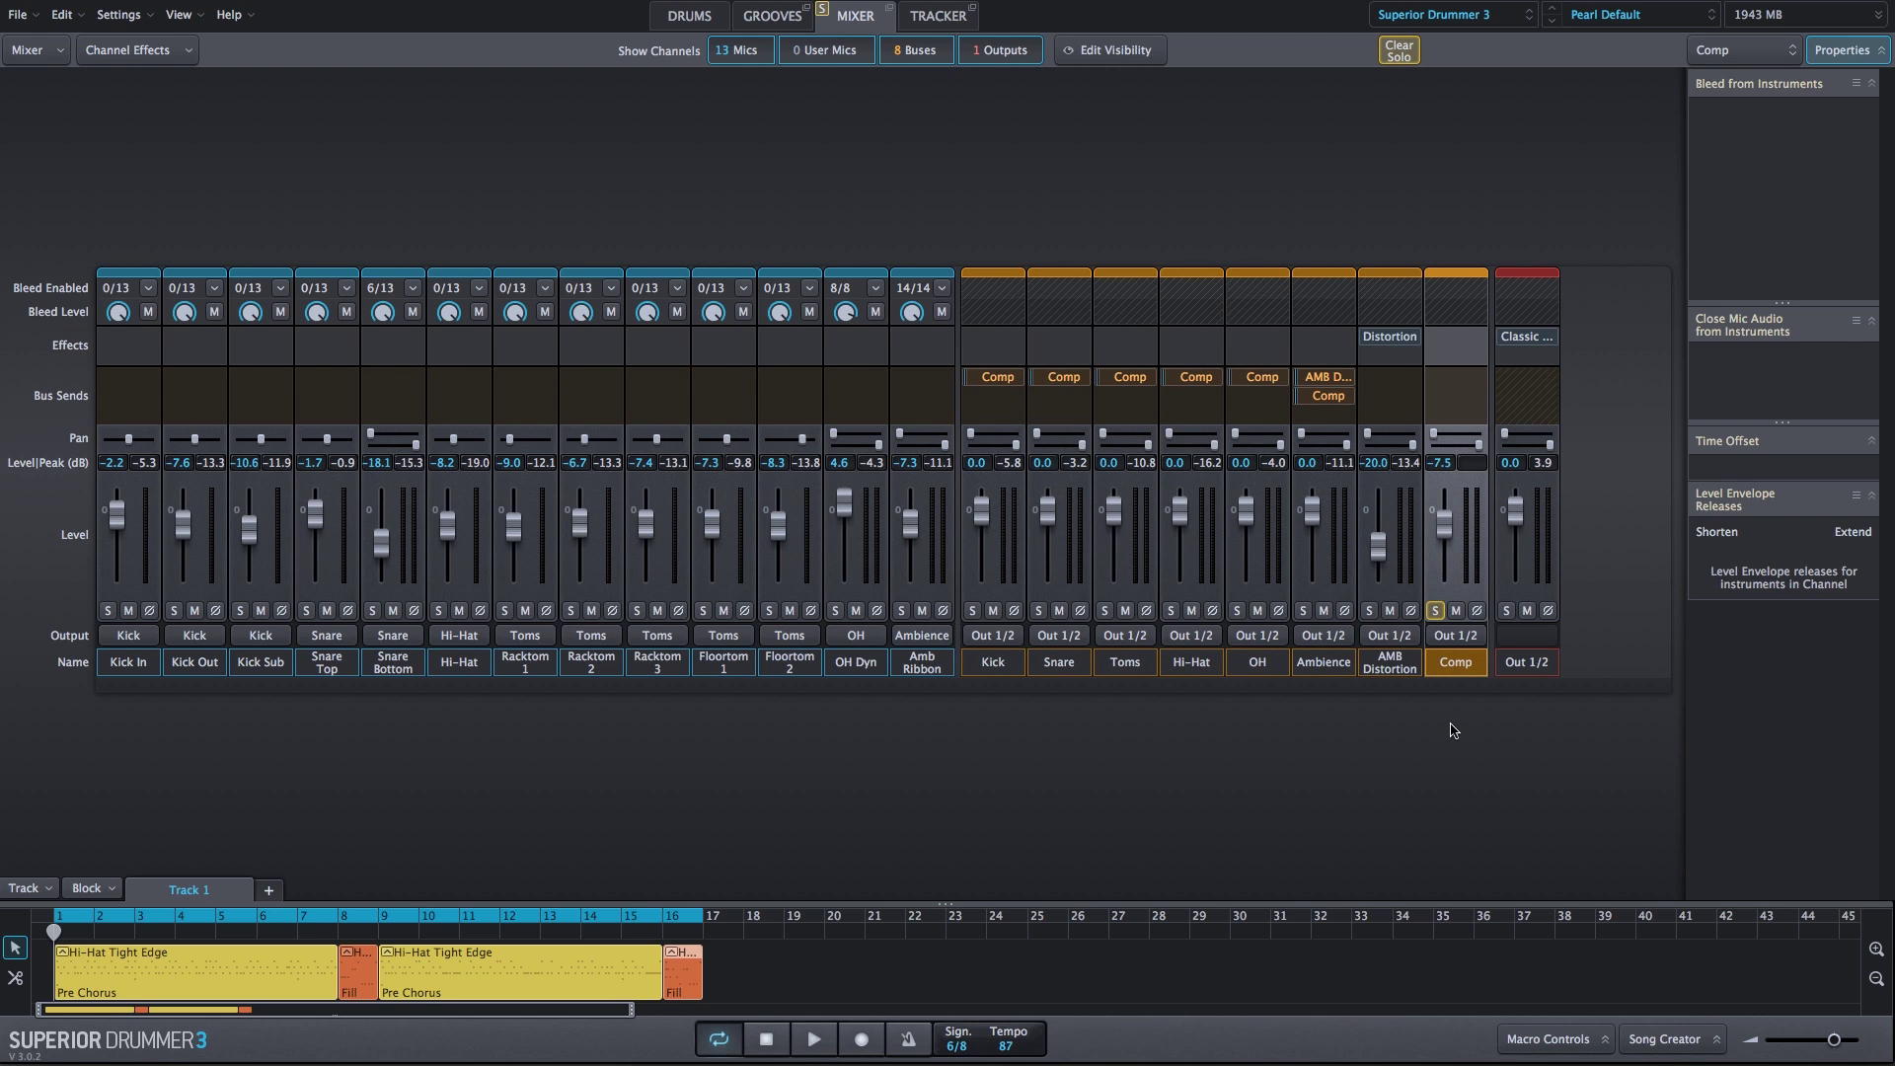
Step: Set the Kick and Snare bus sends to Comp to Pre Fader (After Effects, Before Pan)
left_click(997, 381)
left_click(1114, 434)
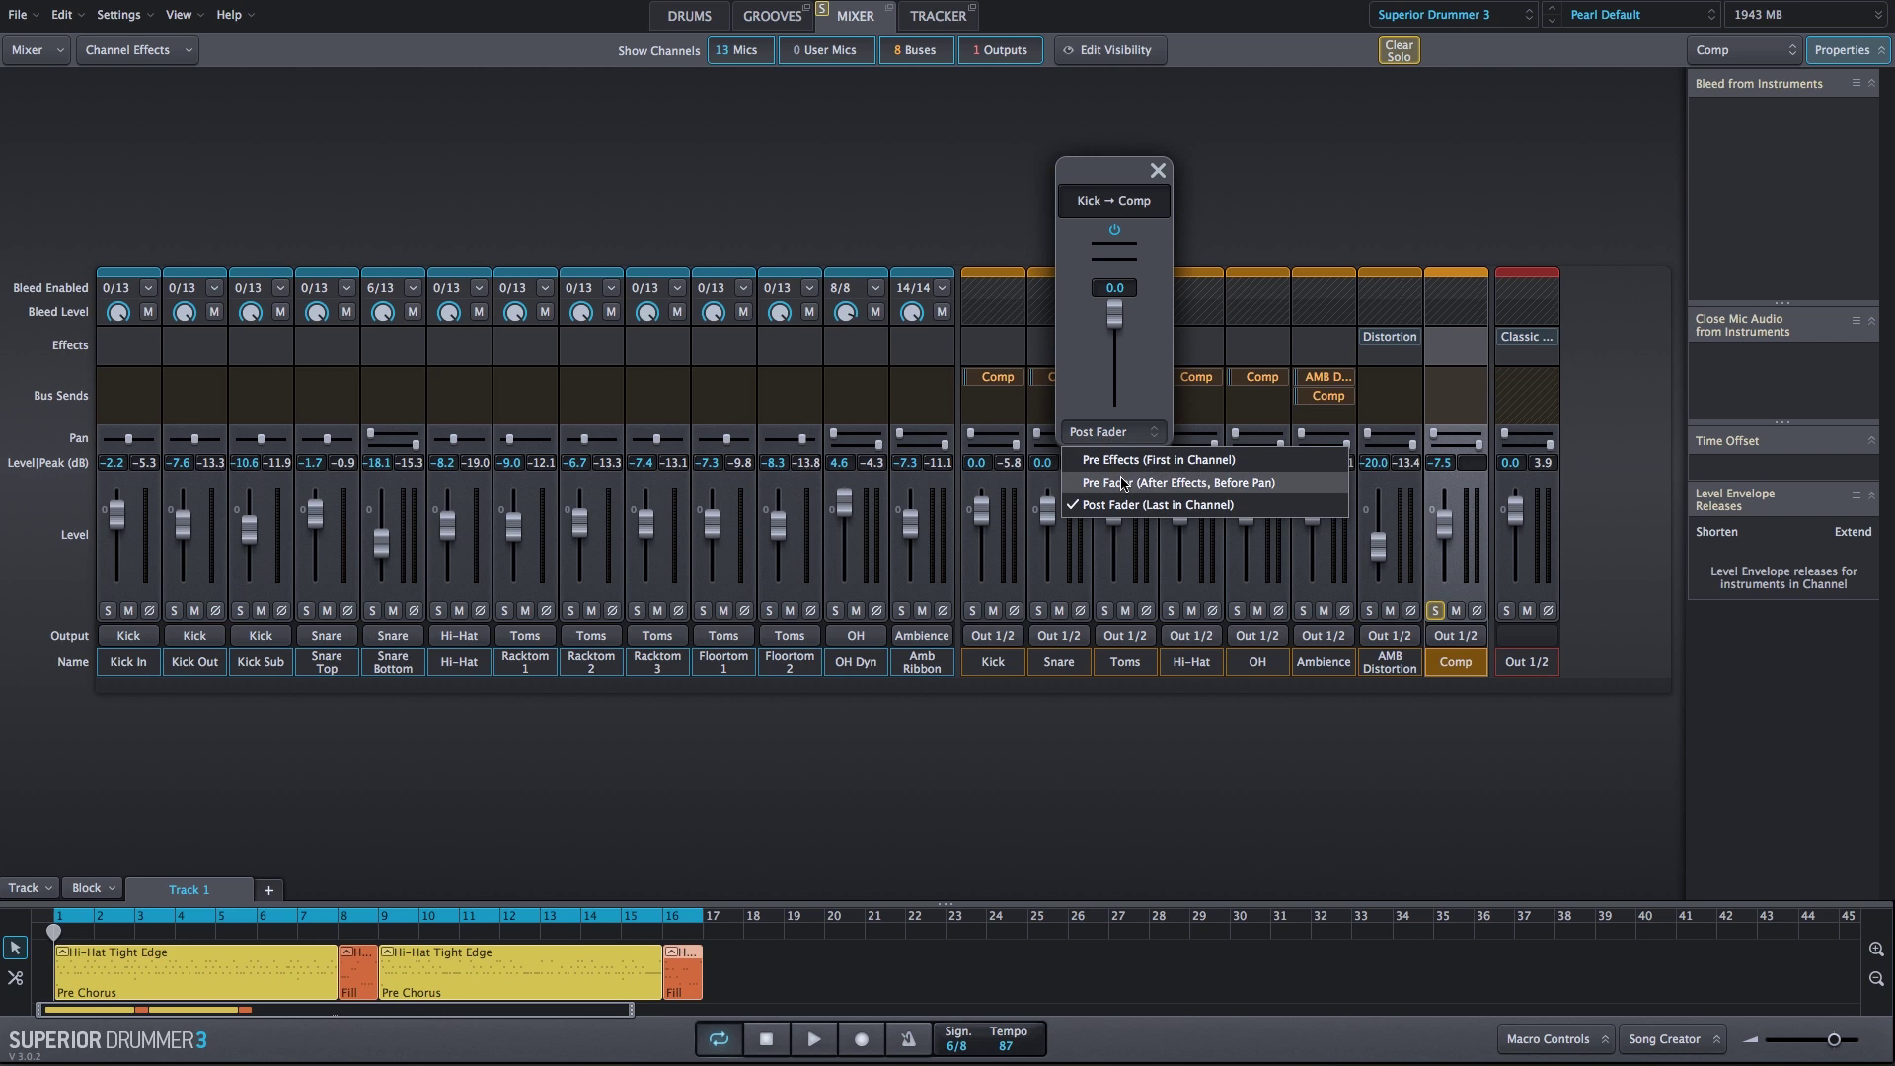
left_click(1125, 483)
left_click(1158, 170)
left_click(1063, 377)
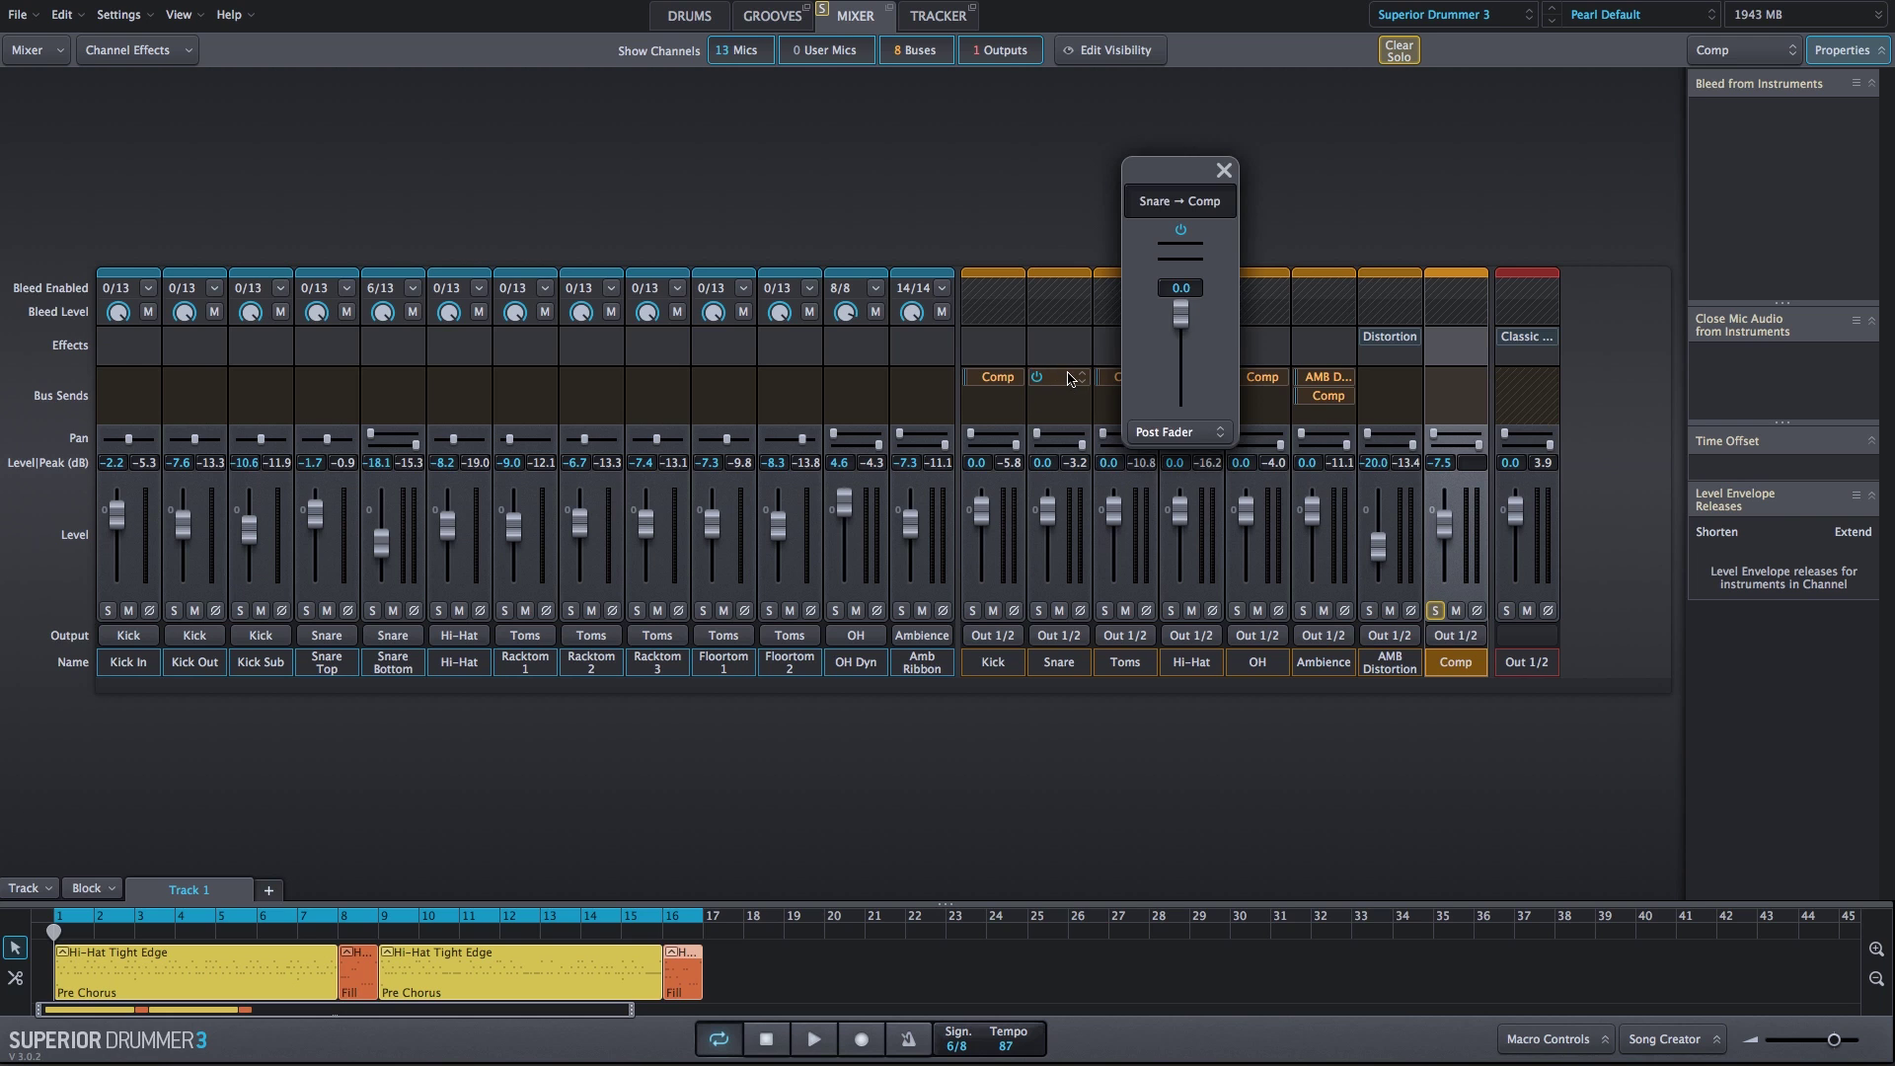
left_click(1156, 434)
left_click(1180, 483)
left_click(1224, 169)
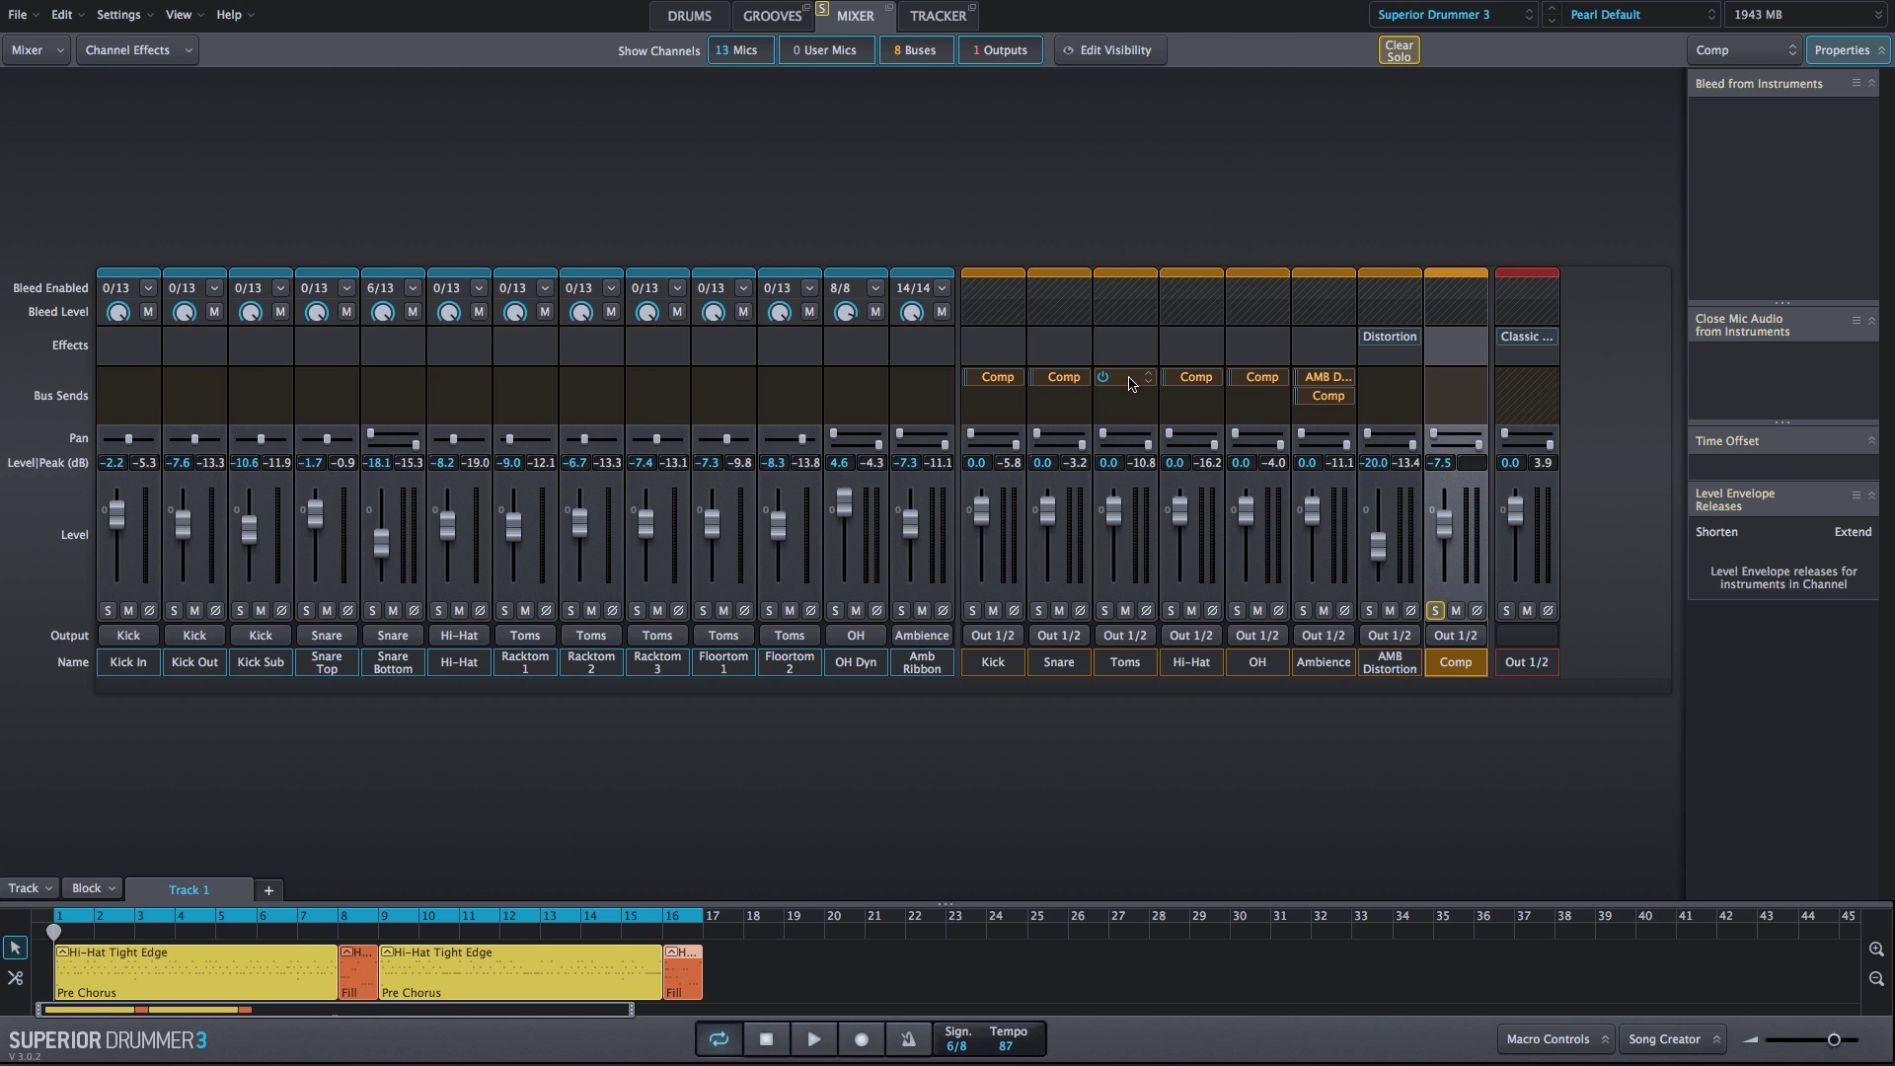
Step: Set the Toms, Hi-Hat and OH bus sends to Comp to Pre Fader (After Effects, Before Pan)
left_click(1125, 379)
left_click(1246, 433)
left_click(1269, 483)
left_click(1290, 170)
left_click(1192, 379)
left_click(1312, 432)
left_click(1336, 483)
left_click(1356, 170)
left_click(1260, 379)
left_click(1378, 432)
left_click(1401, 483)
left_click(1422, 170)
Step: Insert a Tape Simulator on the soloed Comp bus with Drive 10.0 dB and Out -5.0 dB, auditioning the bus before and after
key("space")
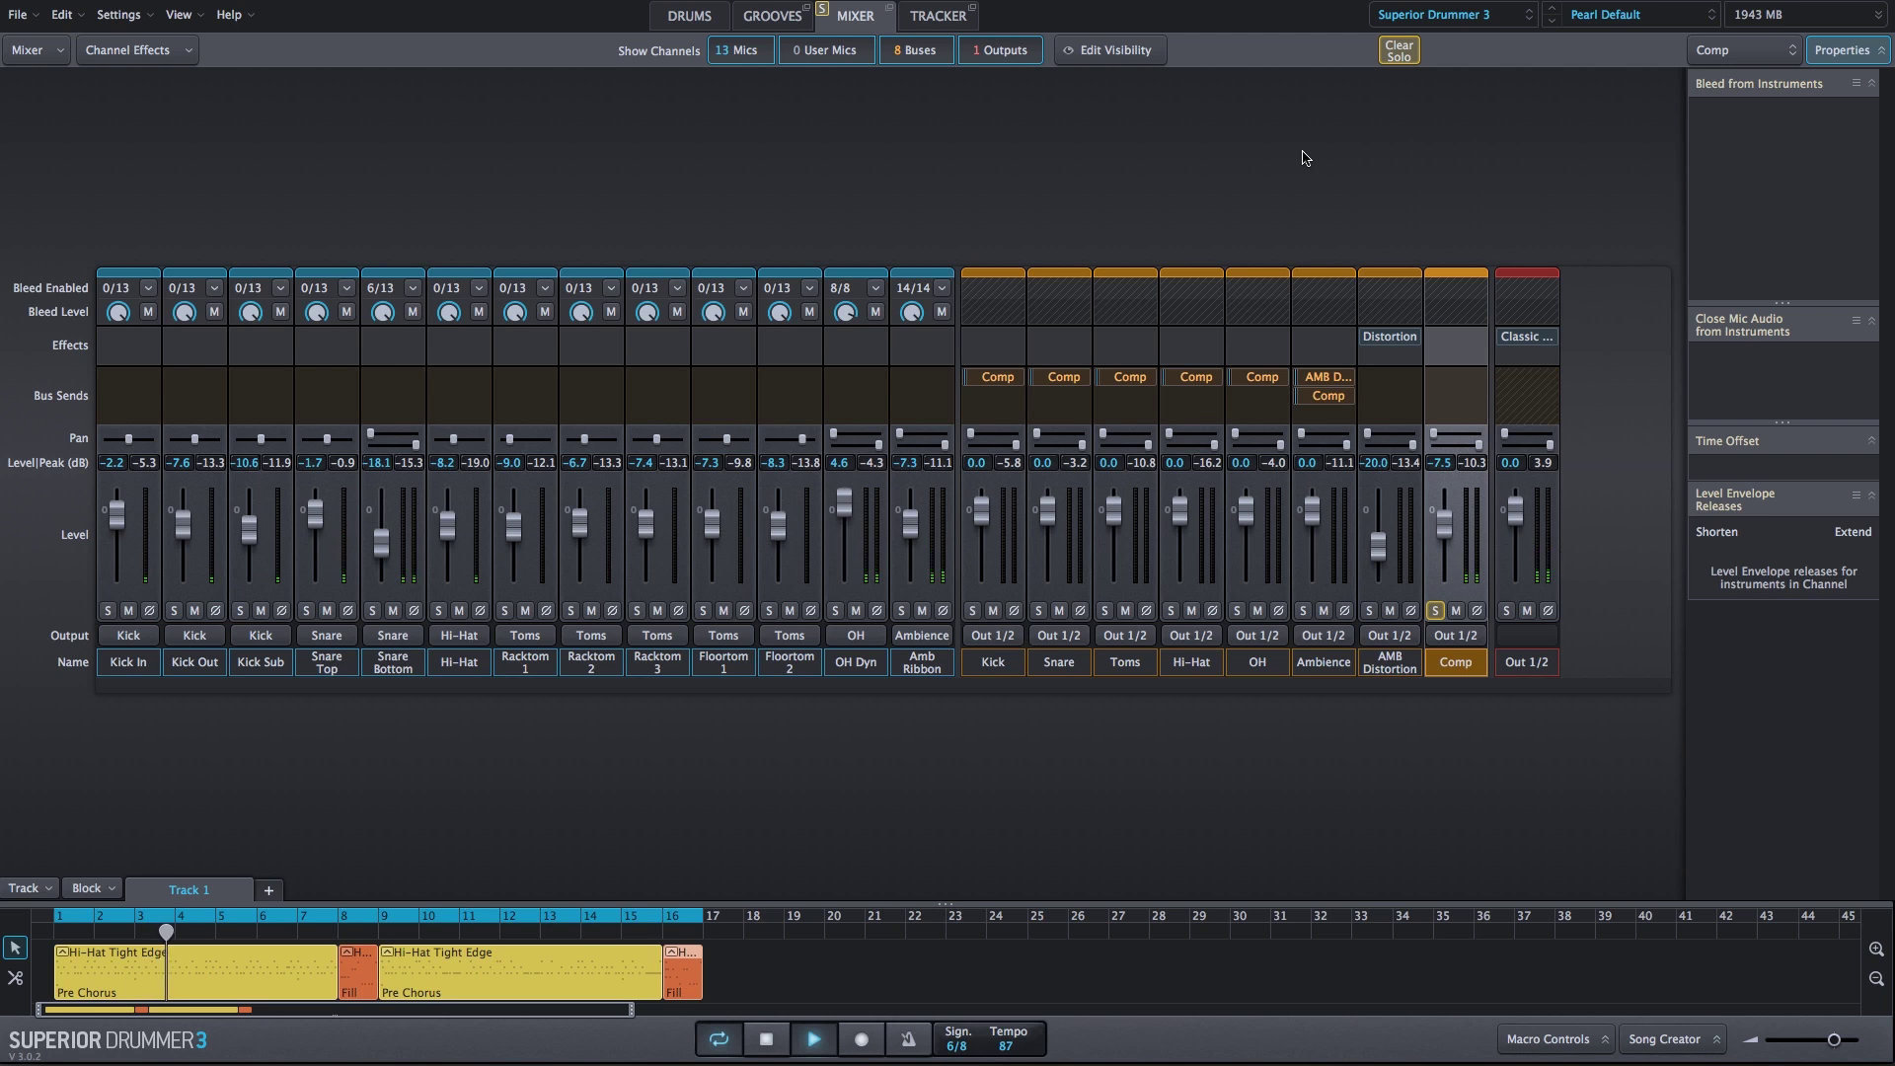
key("space")
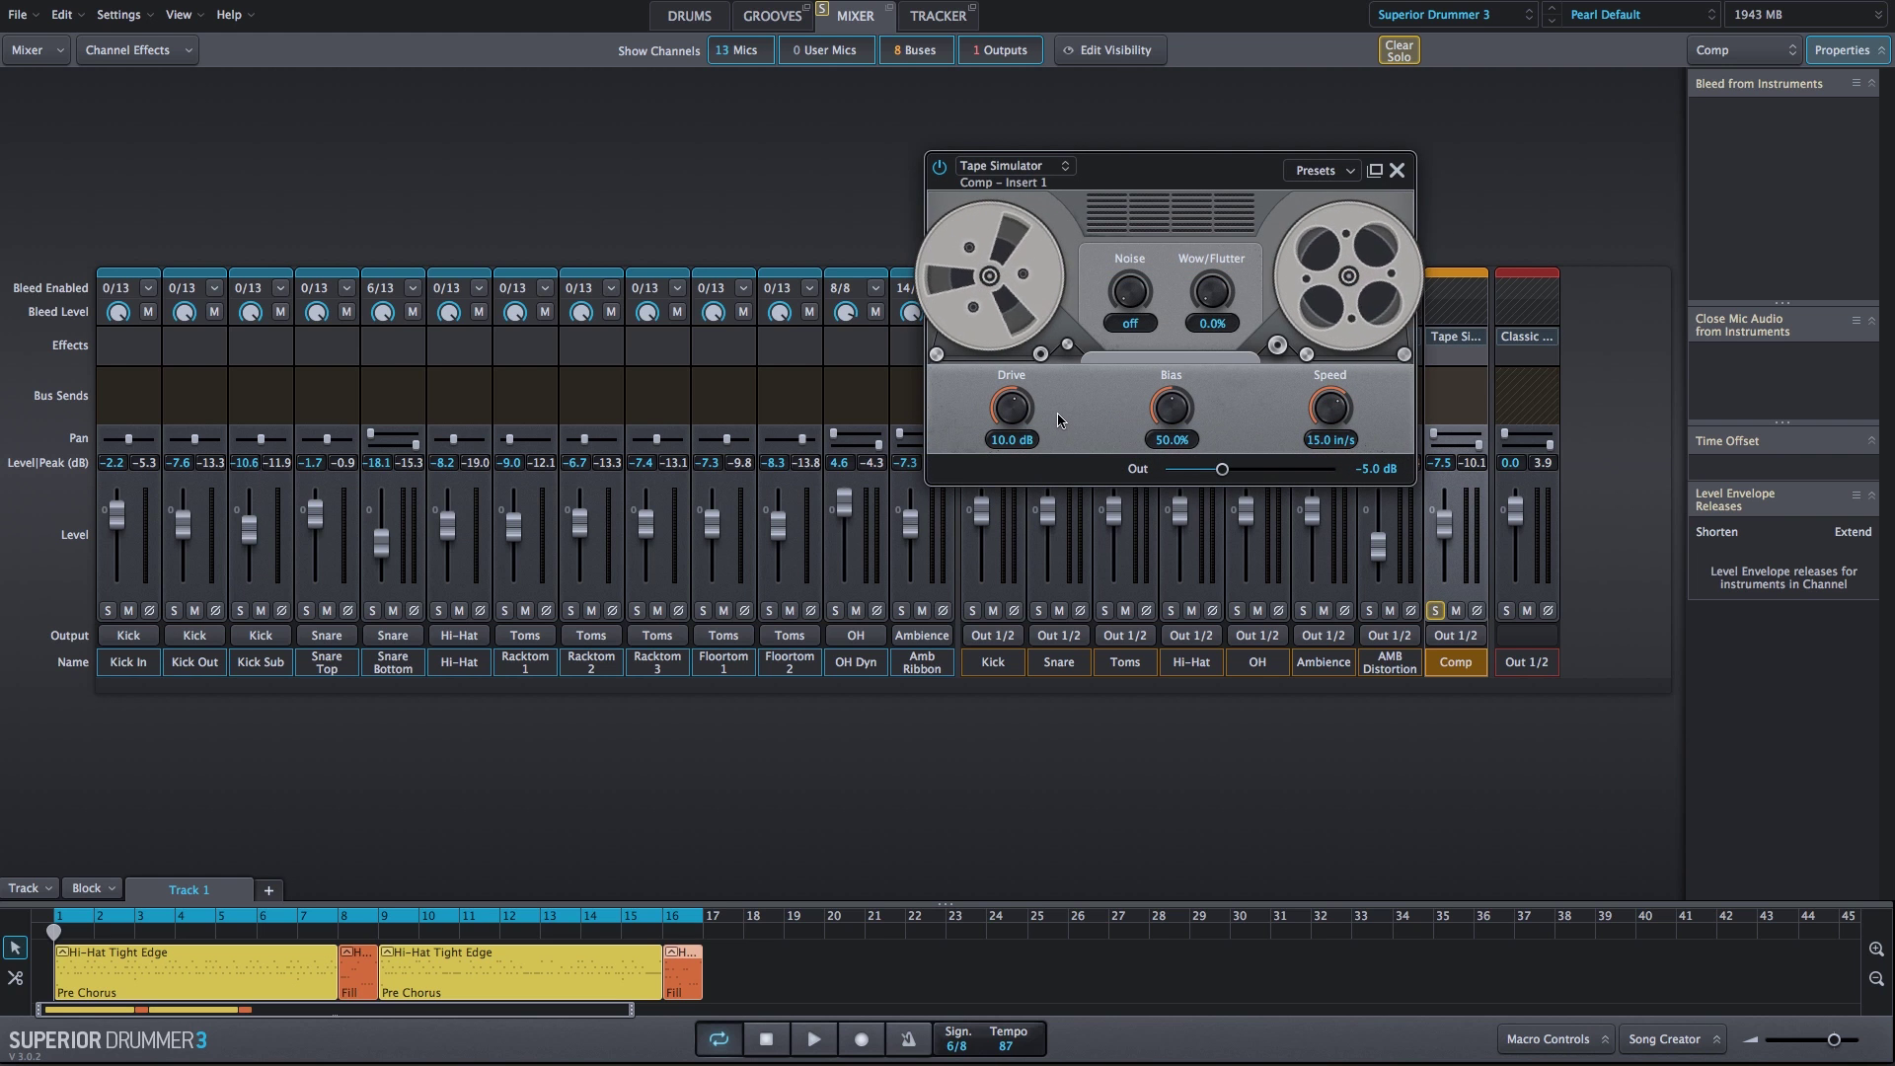
left_click_drag(997, 415, 1000, 373)
left_click(1450, 379)
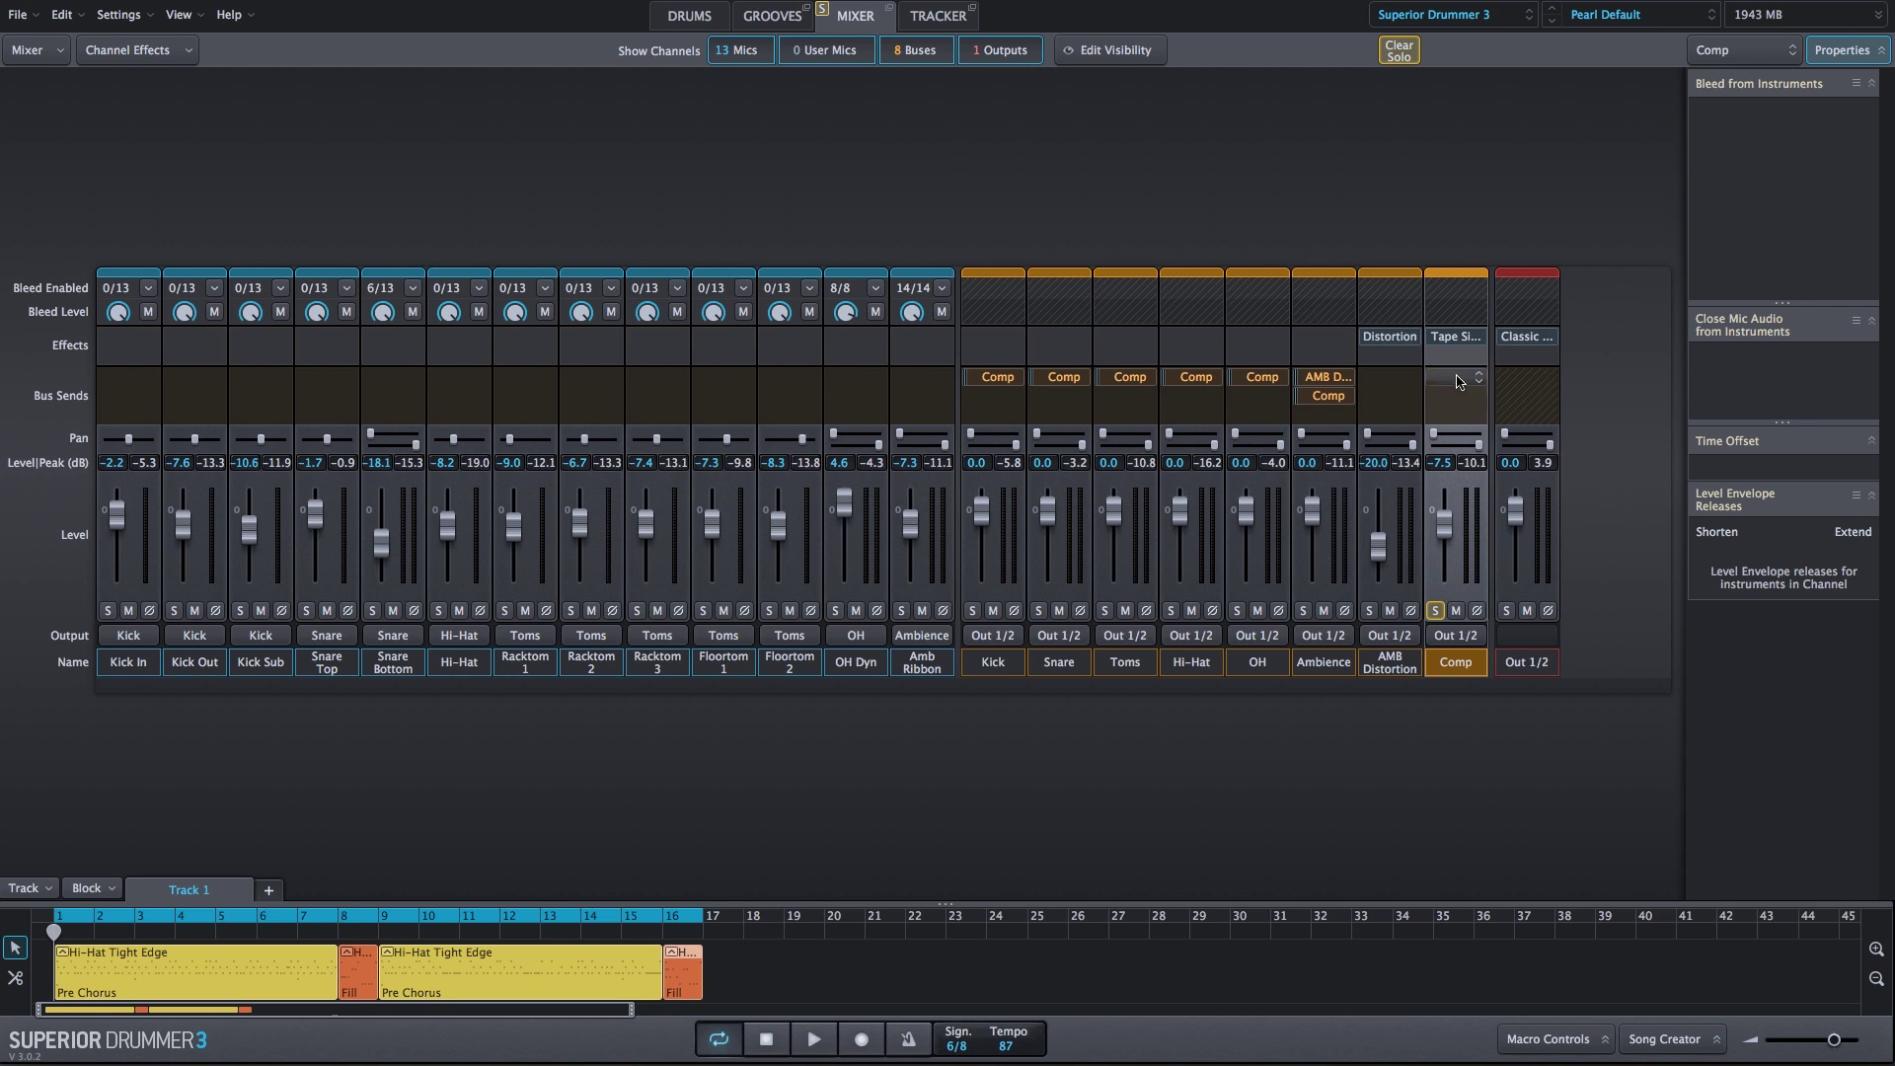
key("space")
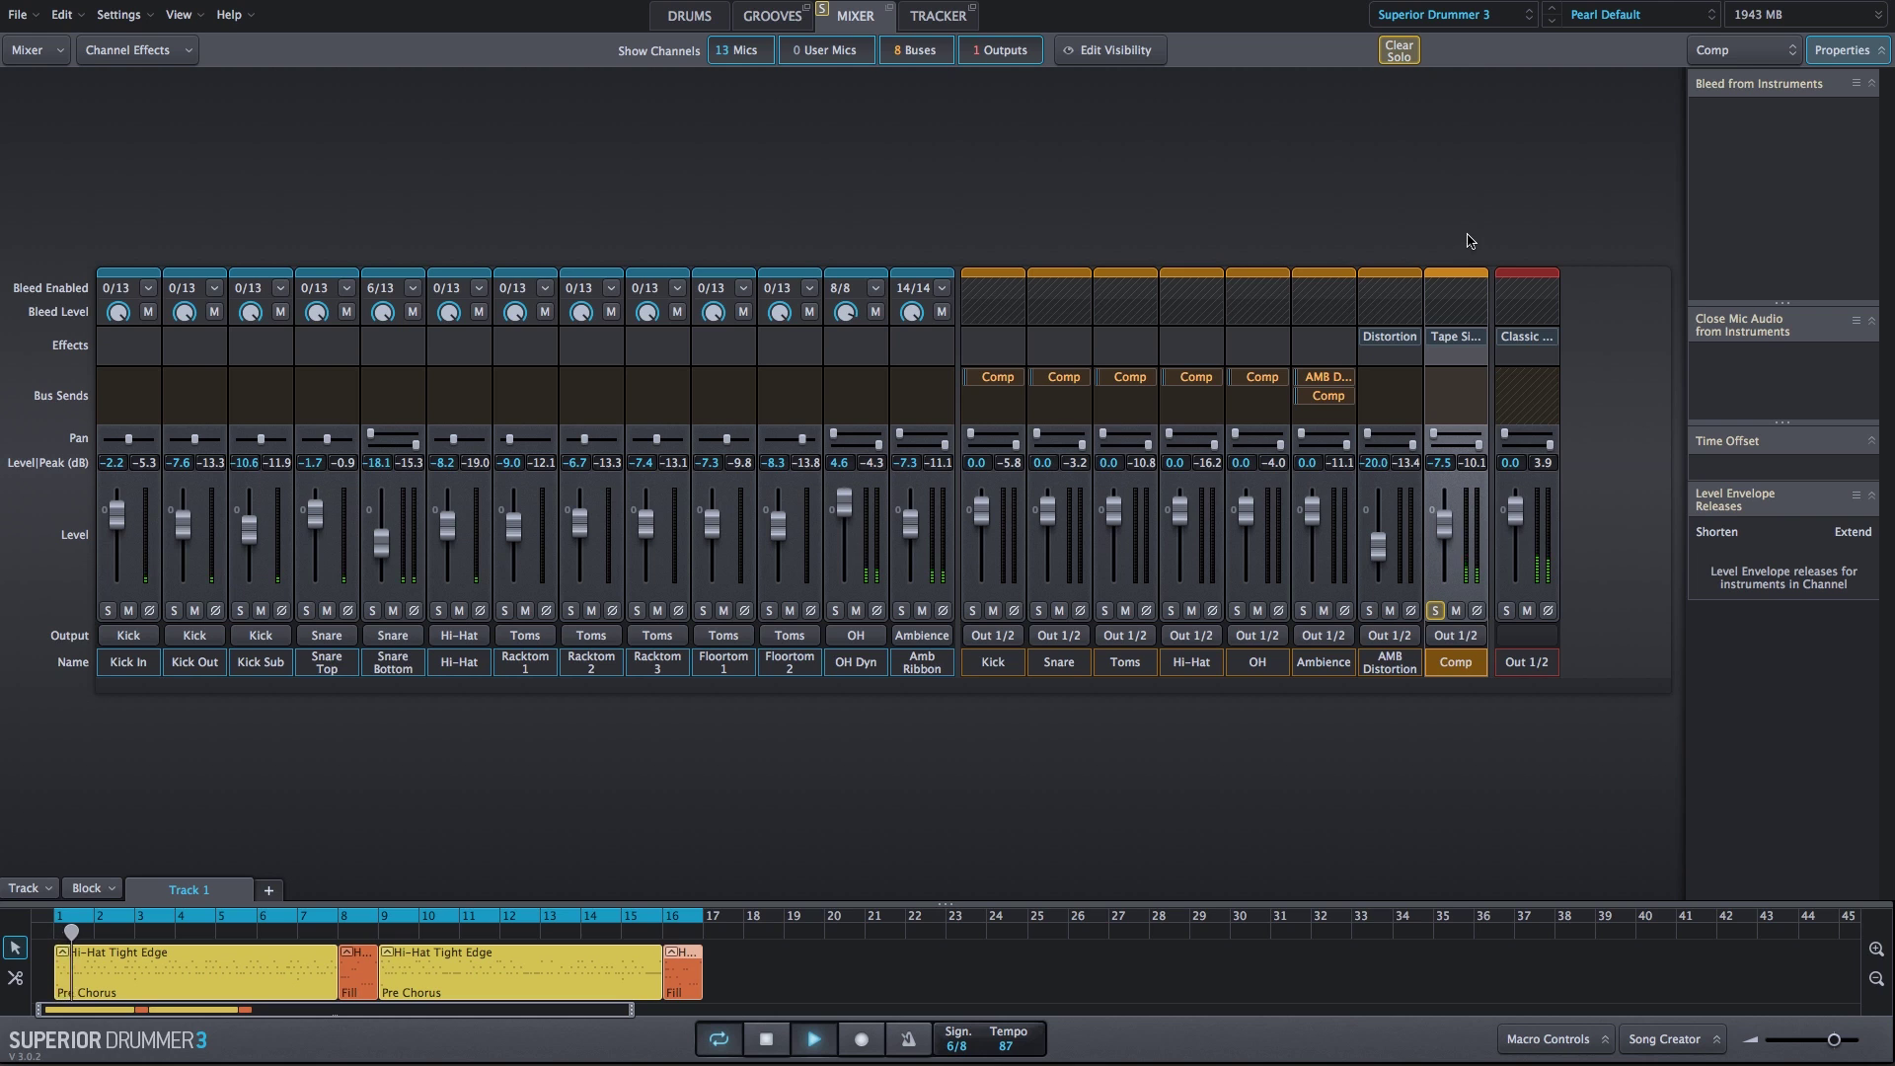
mouse_move(1434, 340)
key("space")
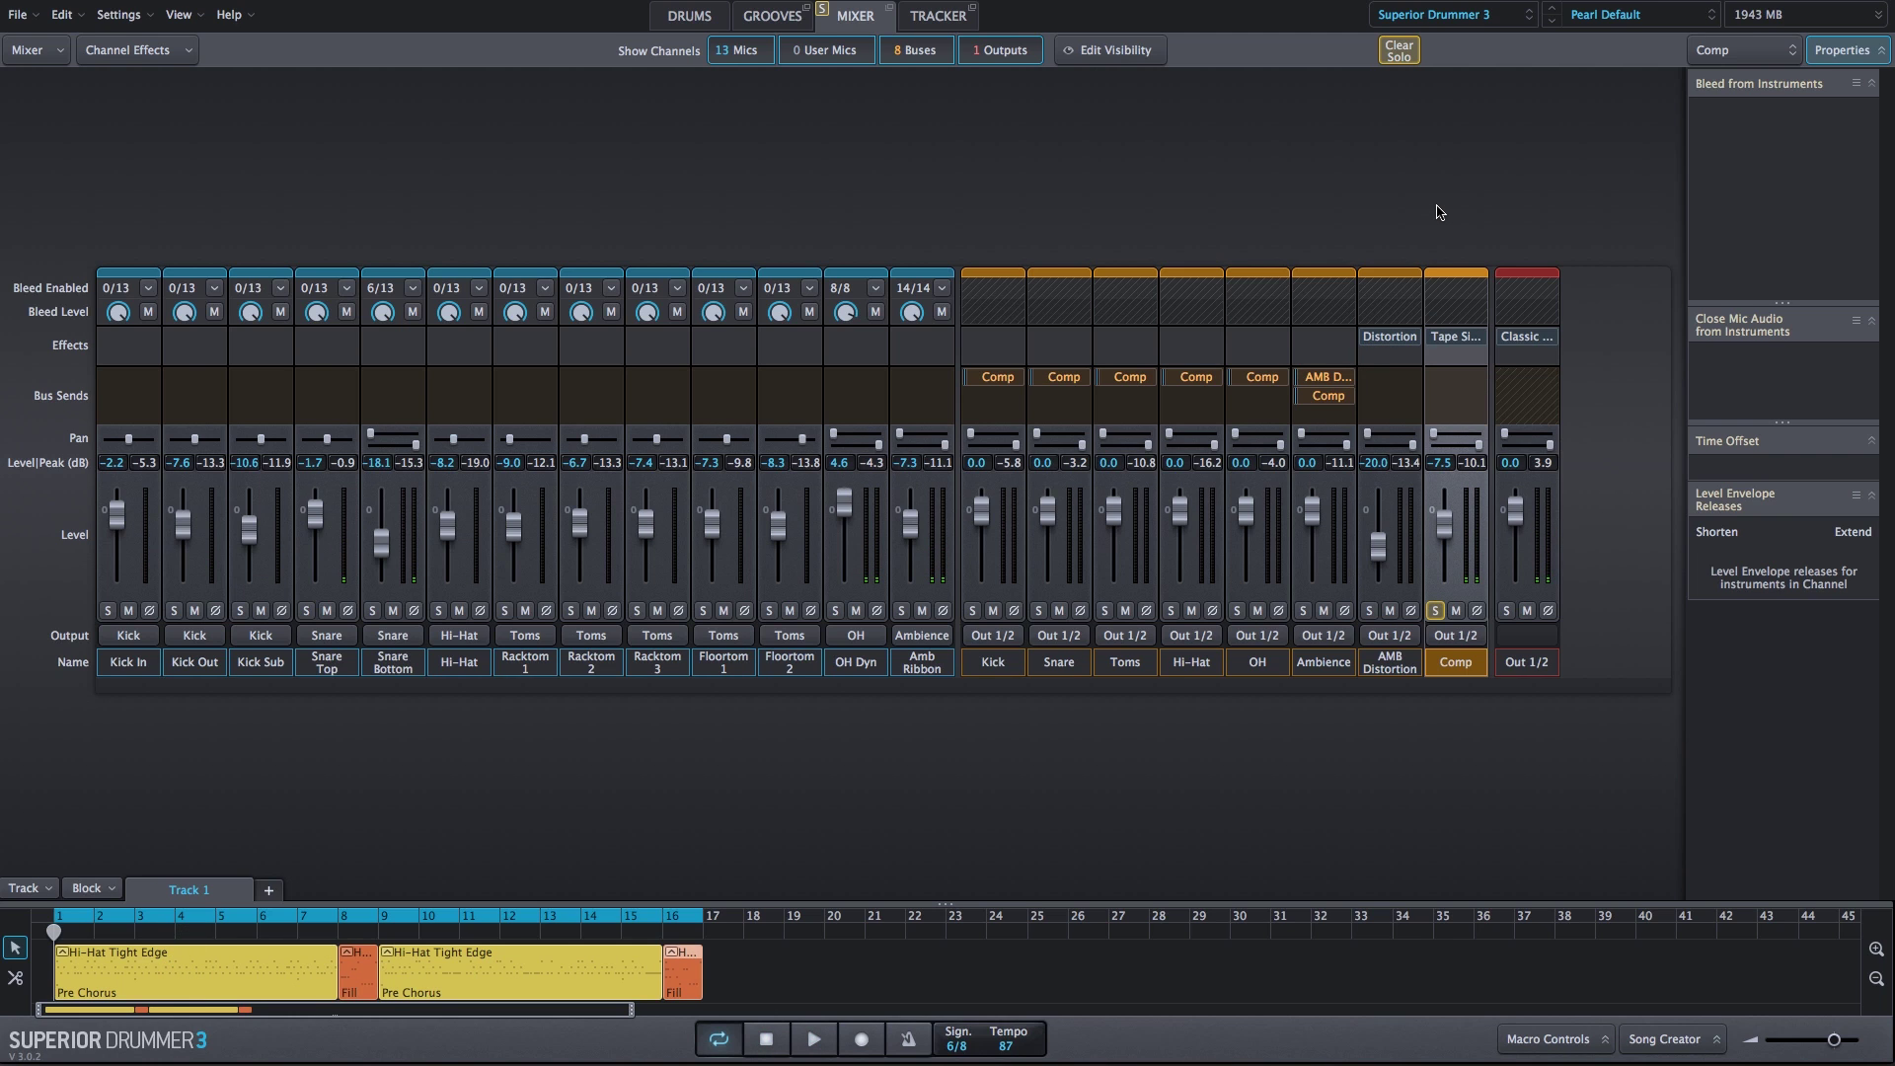
Step: Insert a Valve Distortion Box as the Comp bus's second effect with distortion type OV1 and Drive 3.0 dB
left_click(1456, 366)
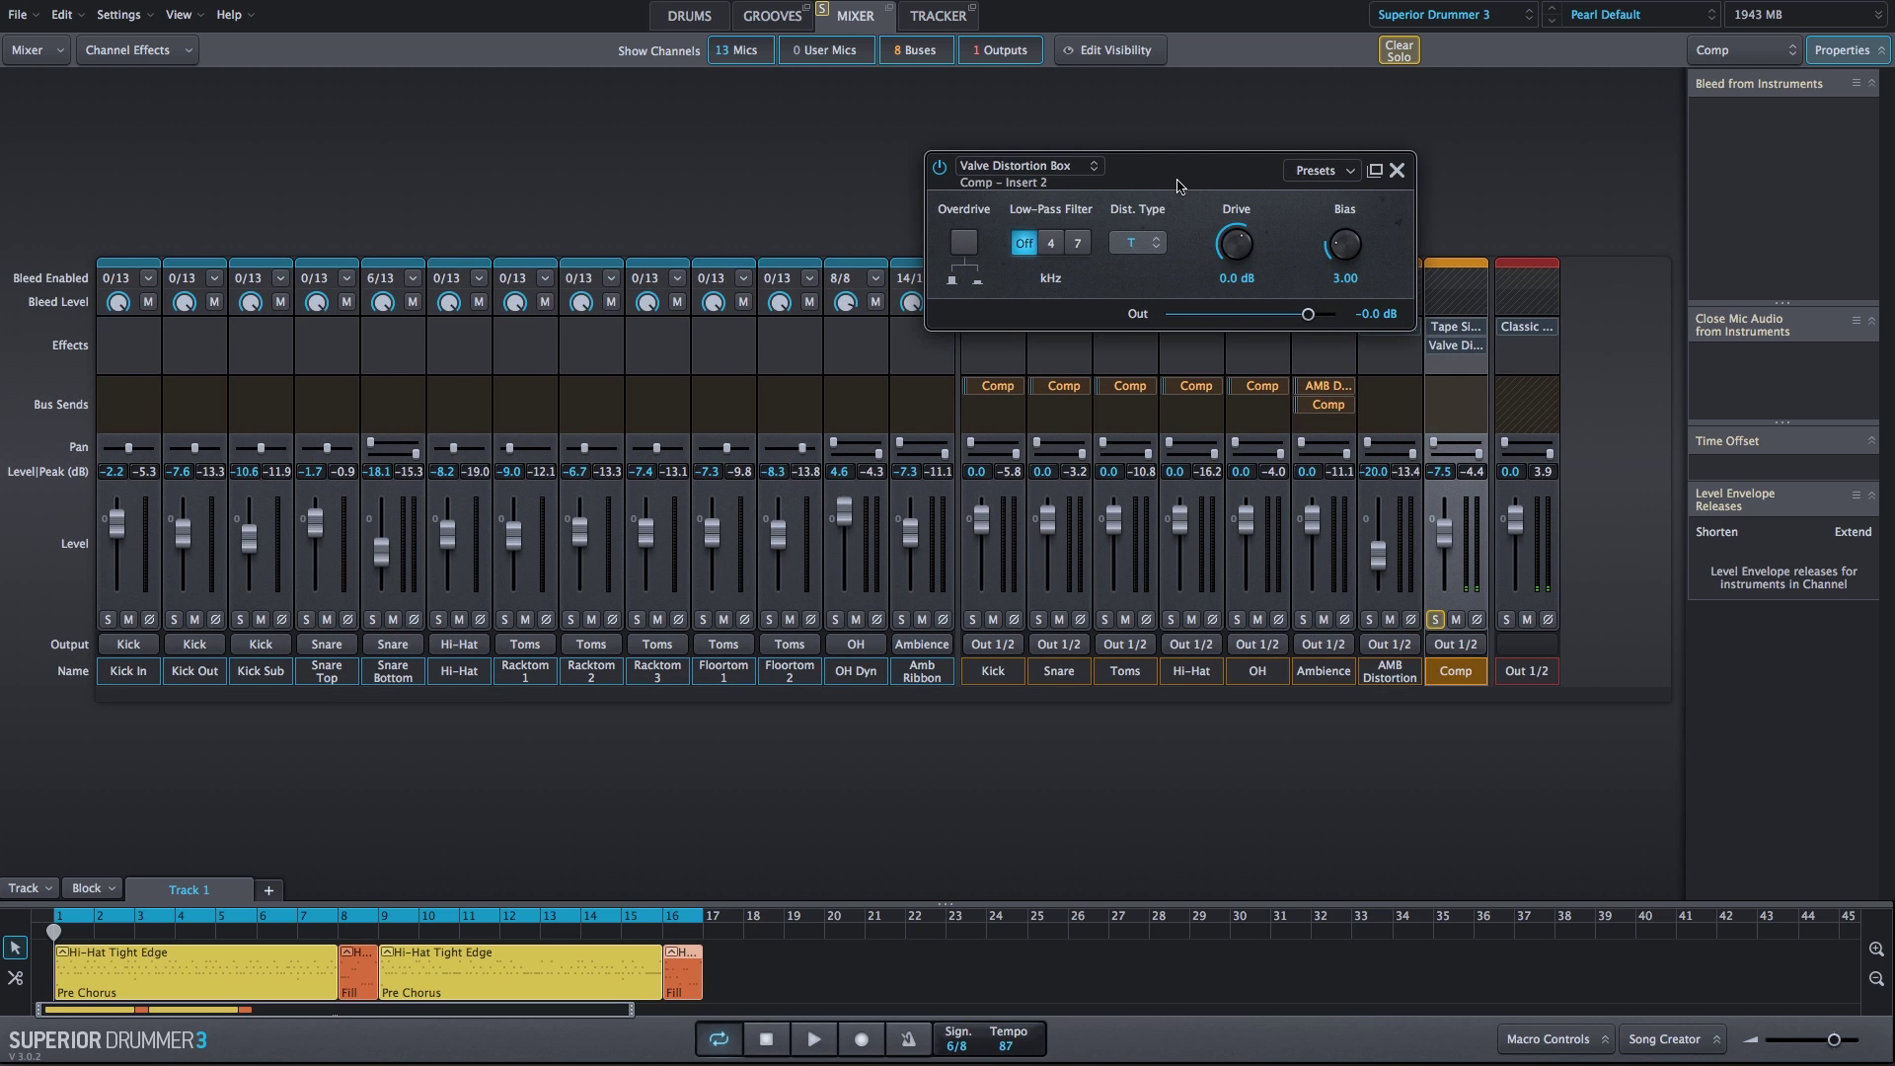
left_click(1158, 247)
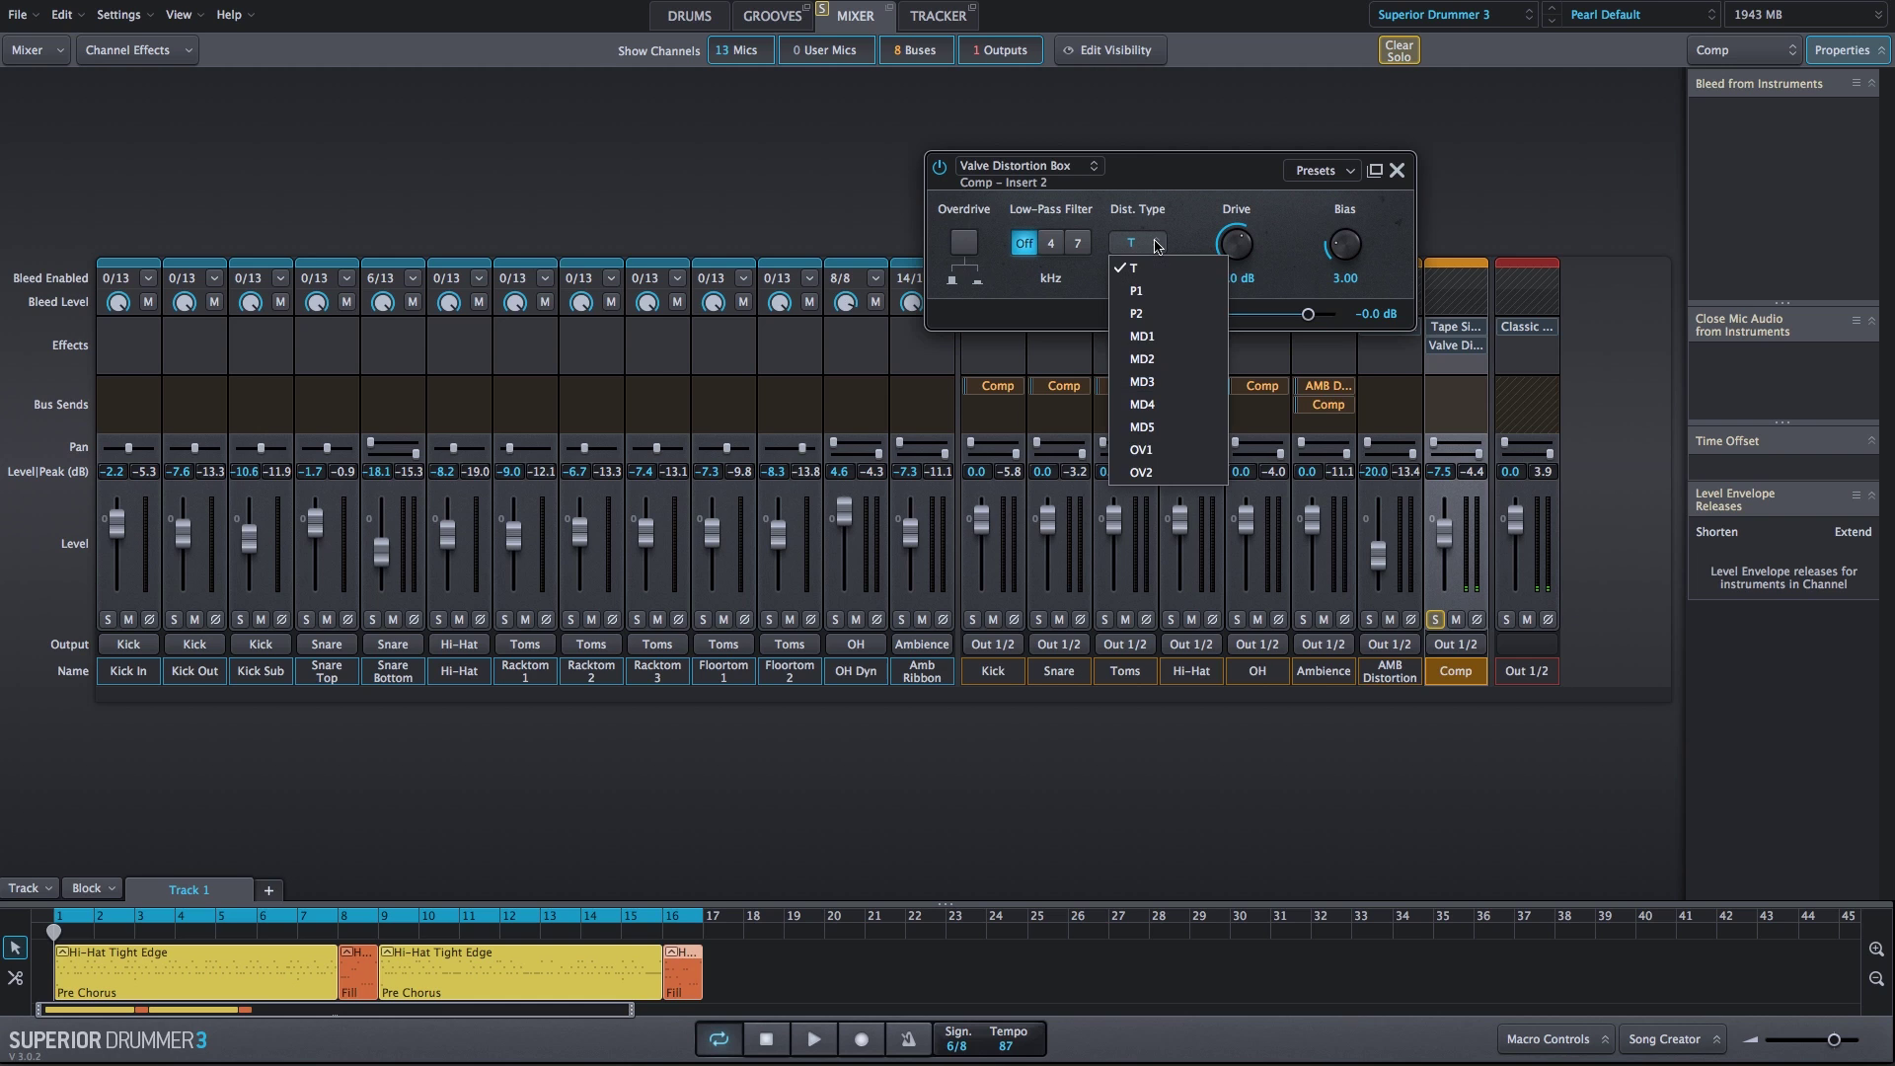
left_click(1166, 451)
left_click_drag(1241, 281, 1233, 281)
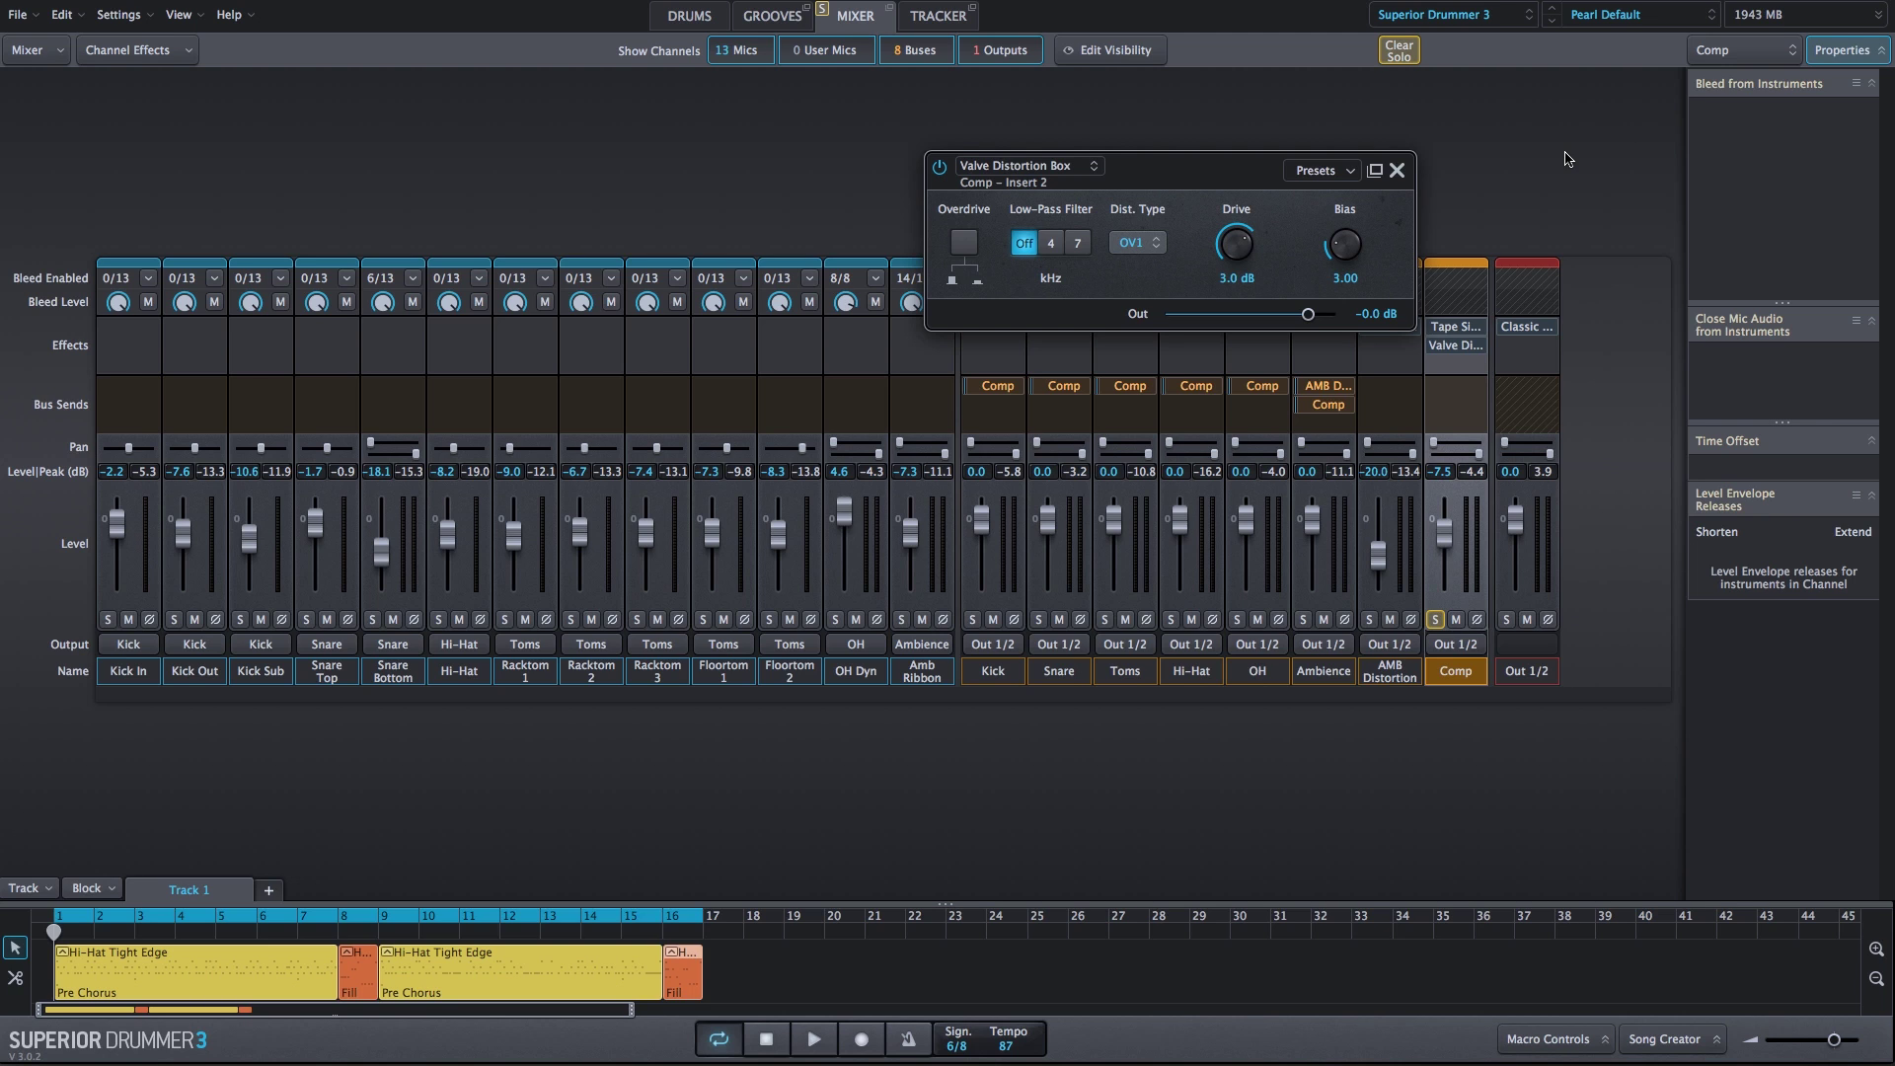
Step: Play the groove while switching the Comp bus's Valve Distortion Box off and on to compare, then stop and close the effect
key("space")
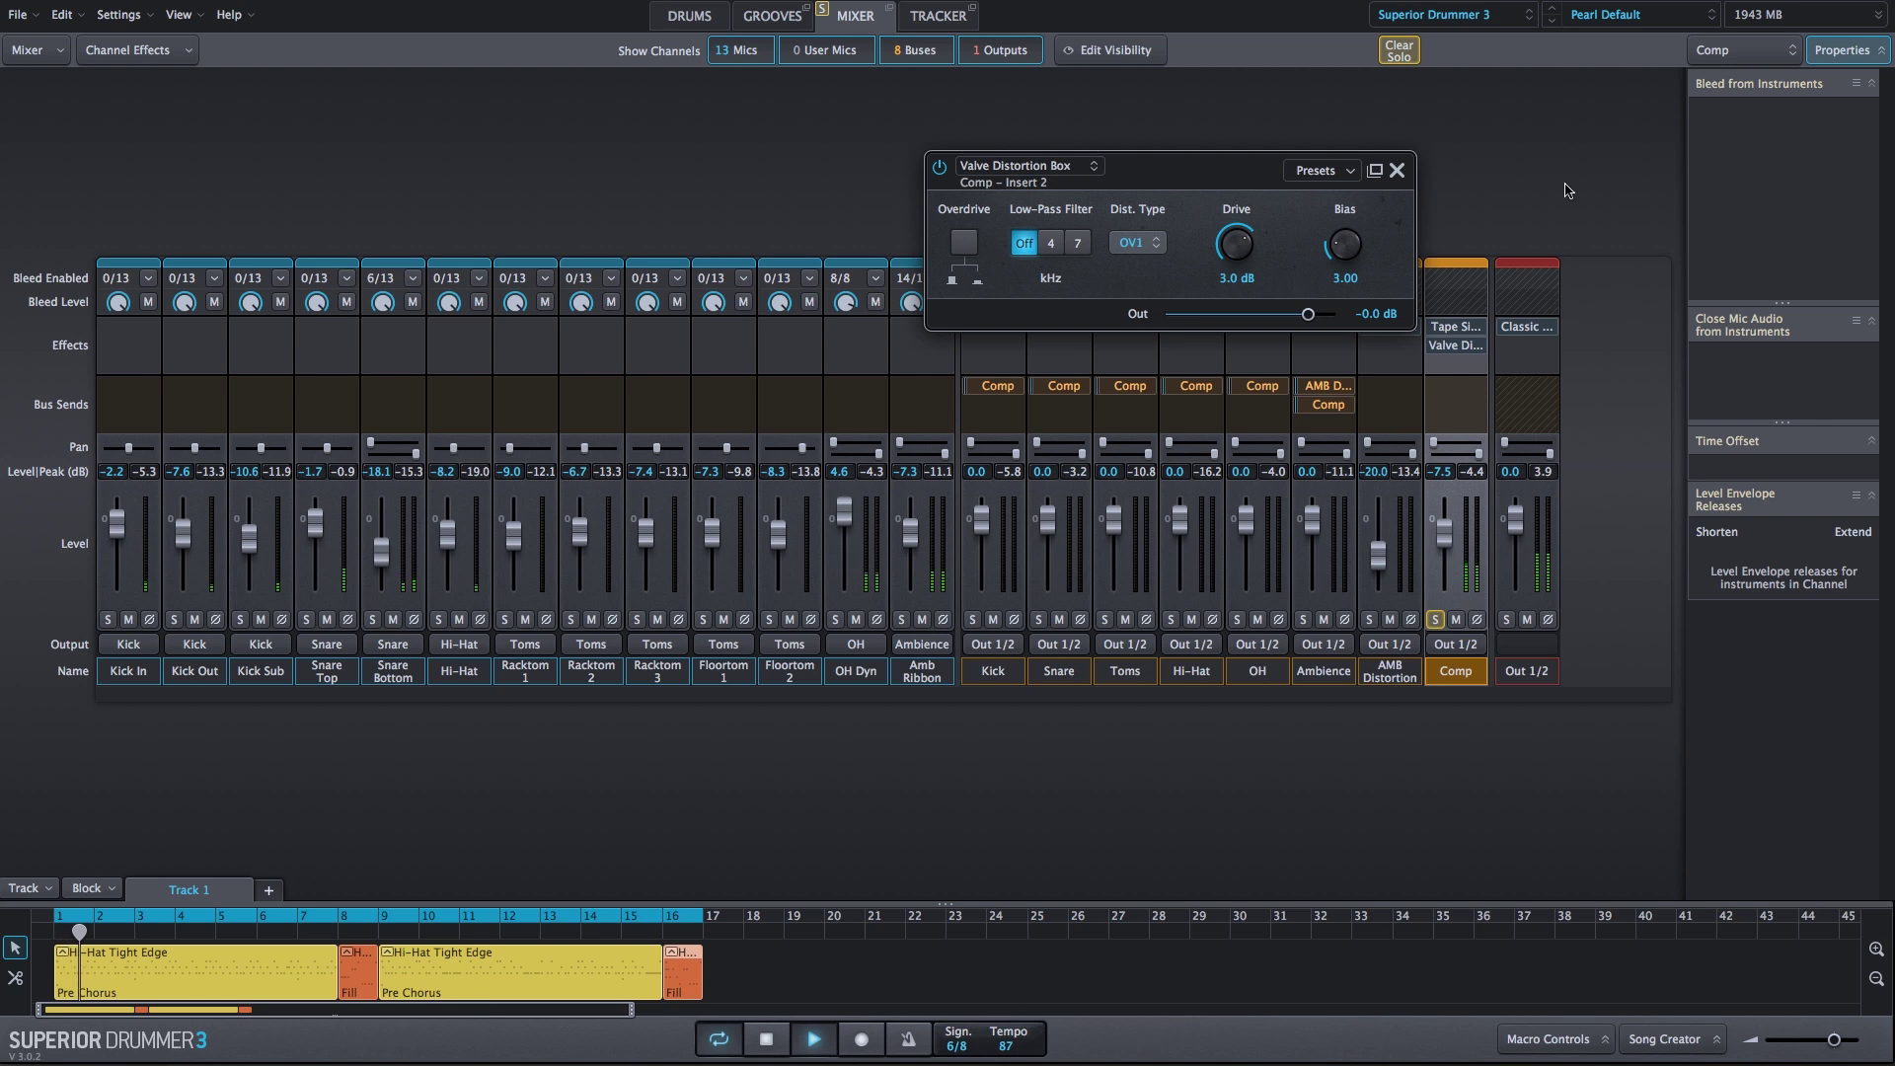
mouse_move(1435, 353)
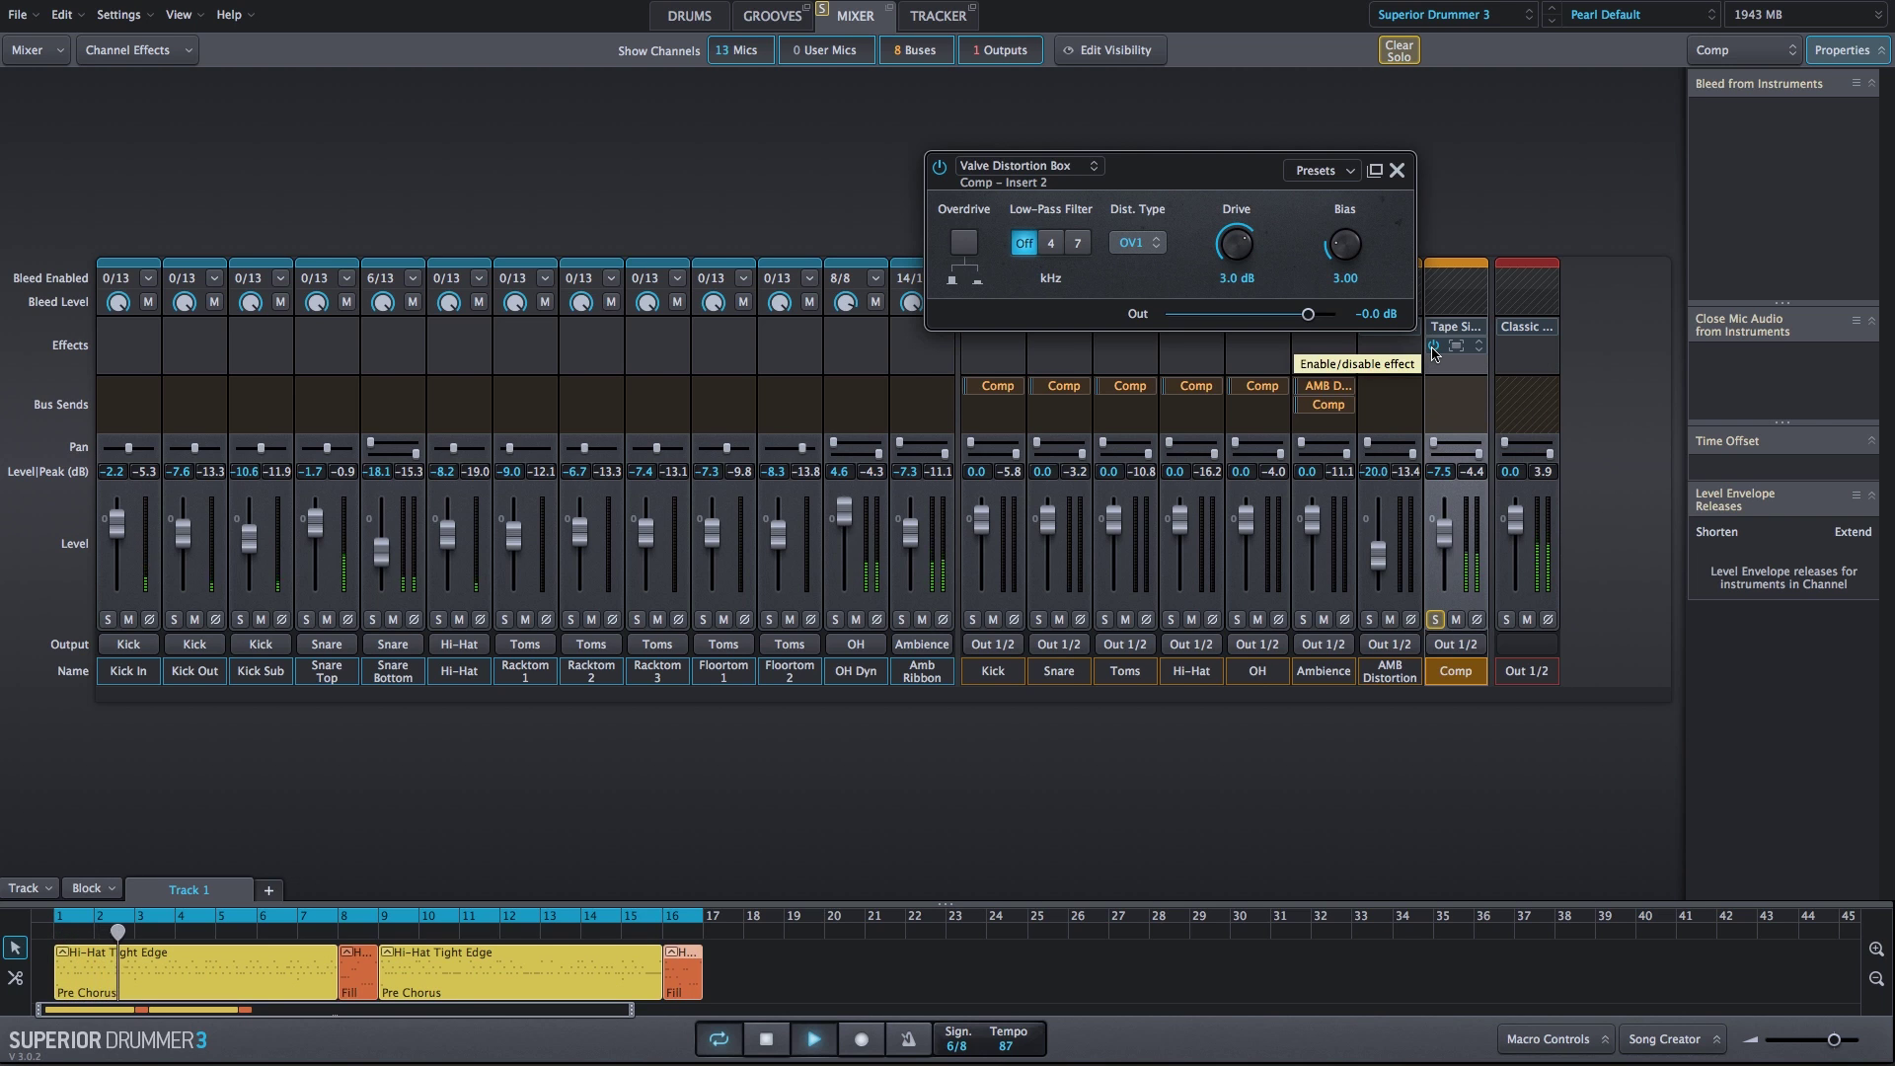
left_click(1432, 348)
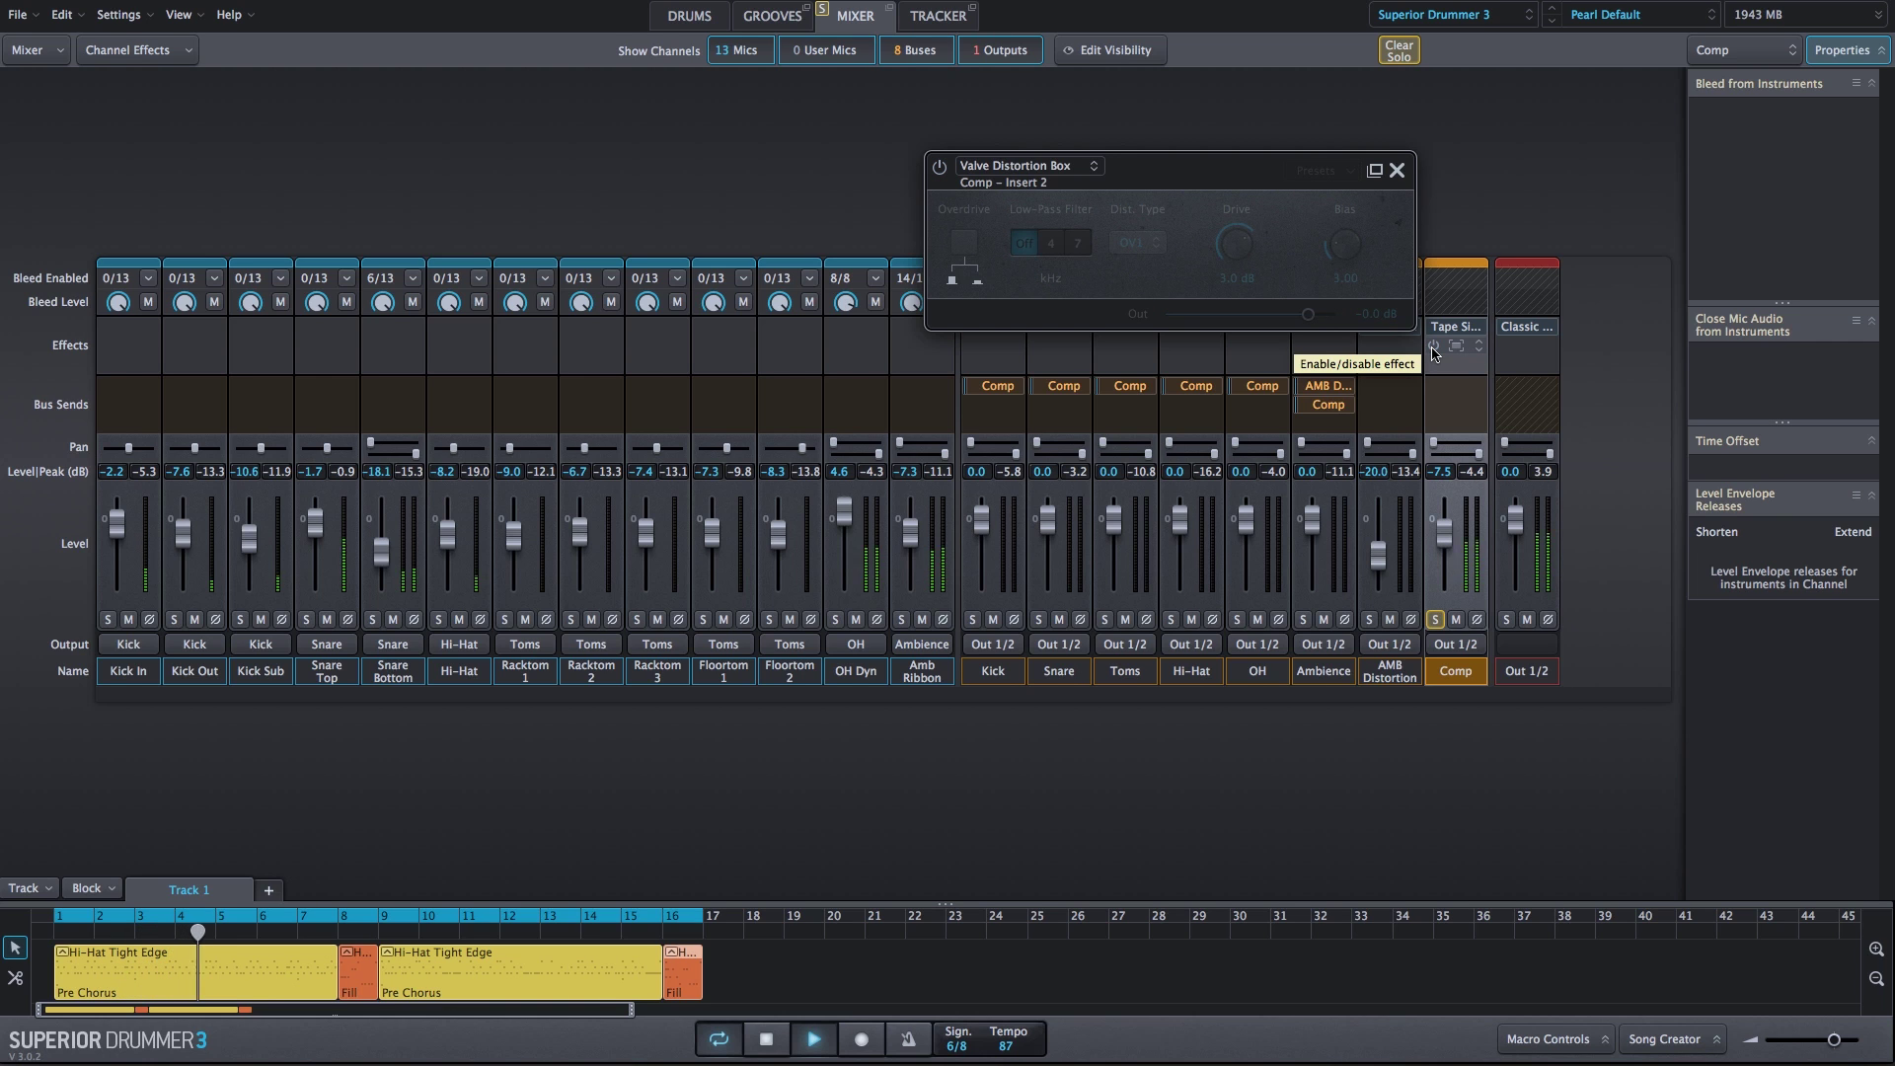
left_click(1432, 347)
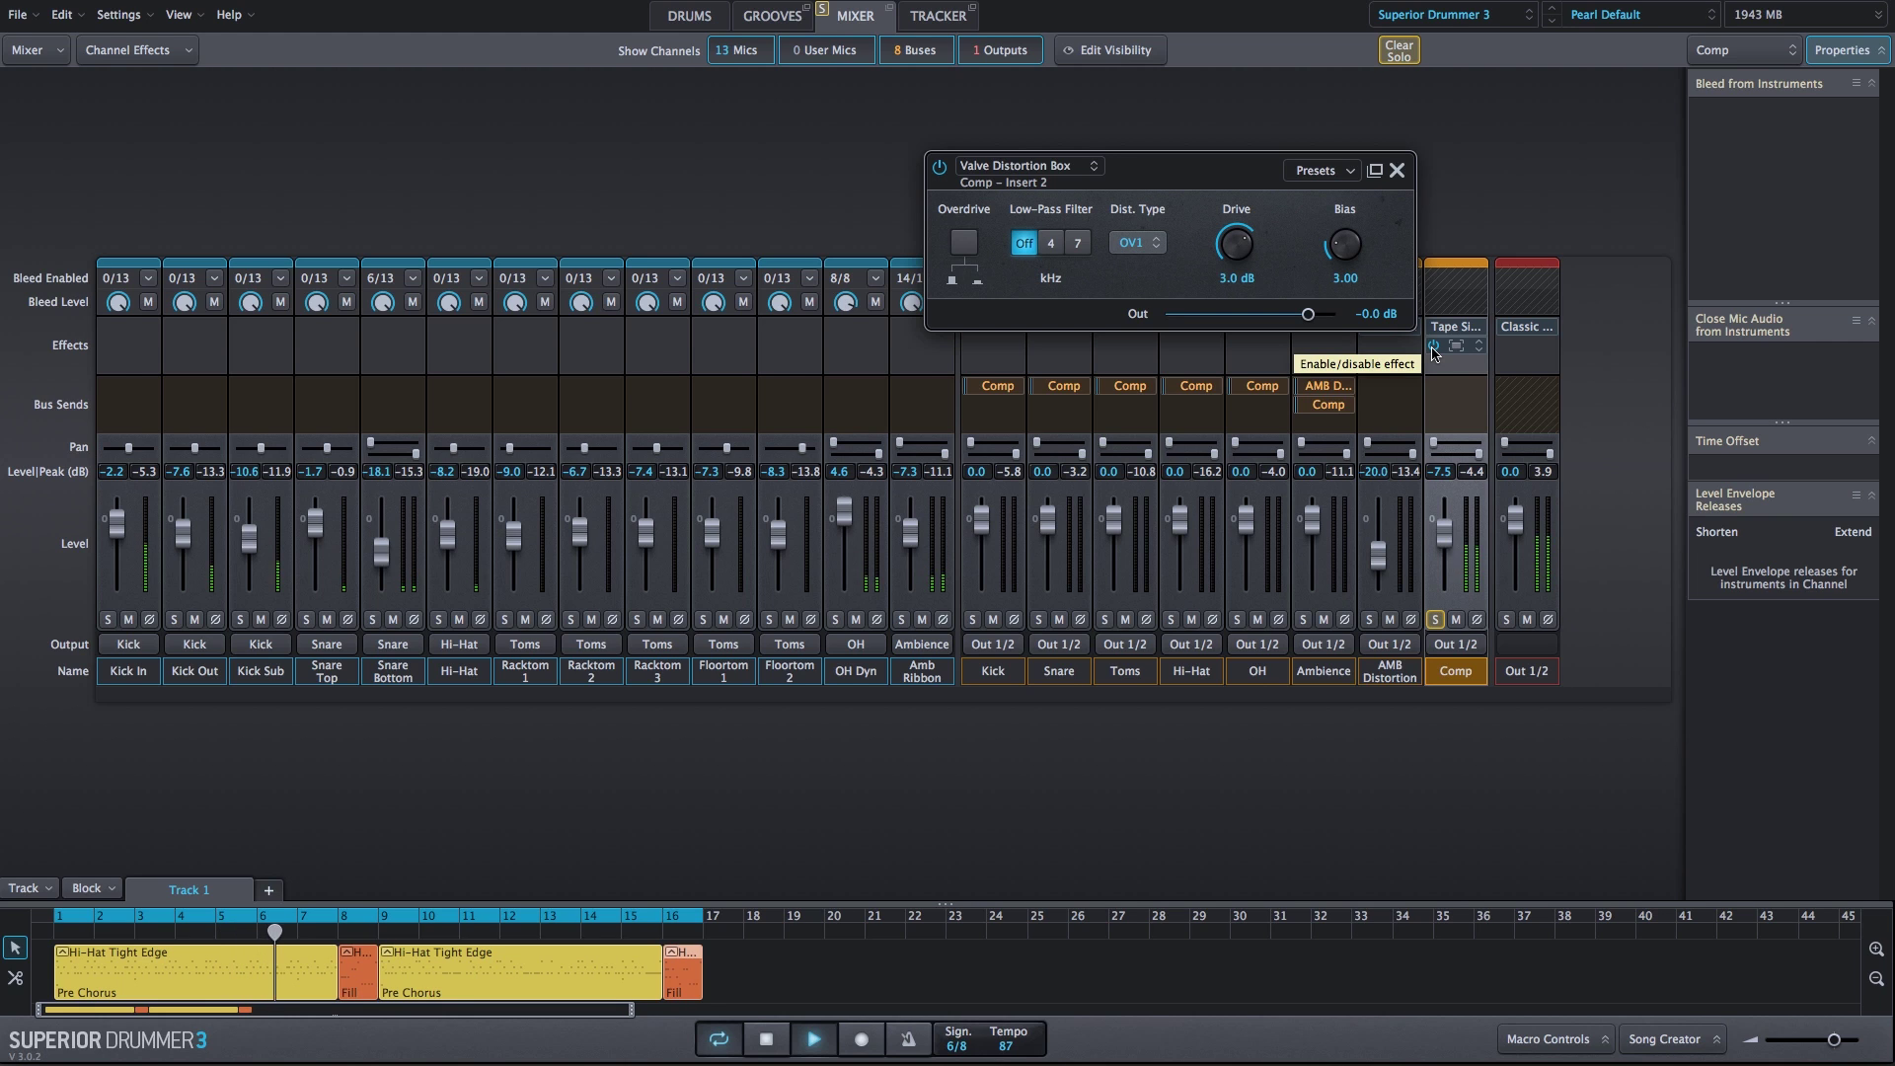
left_click(1432, 348)
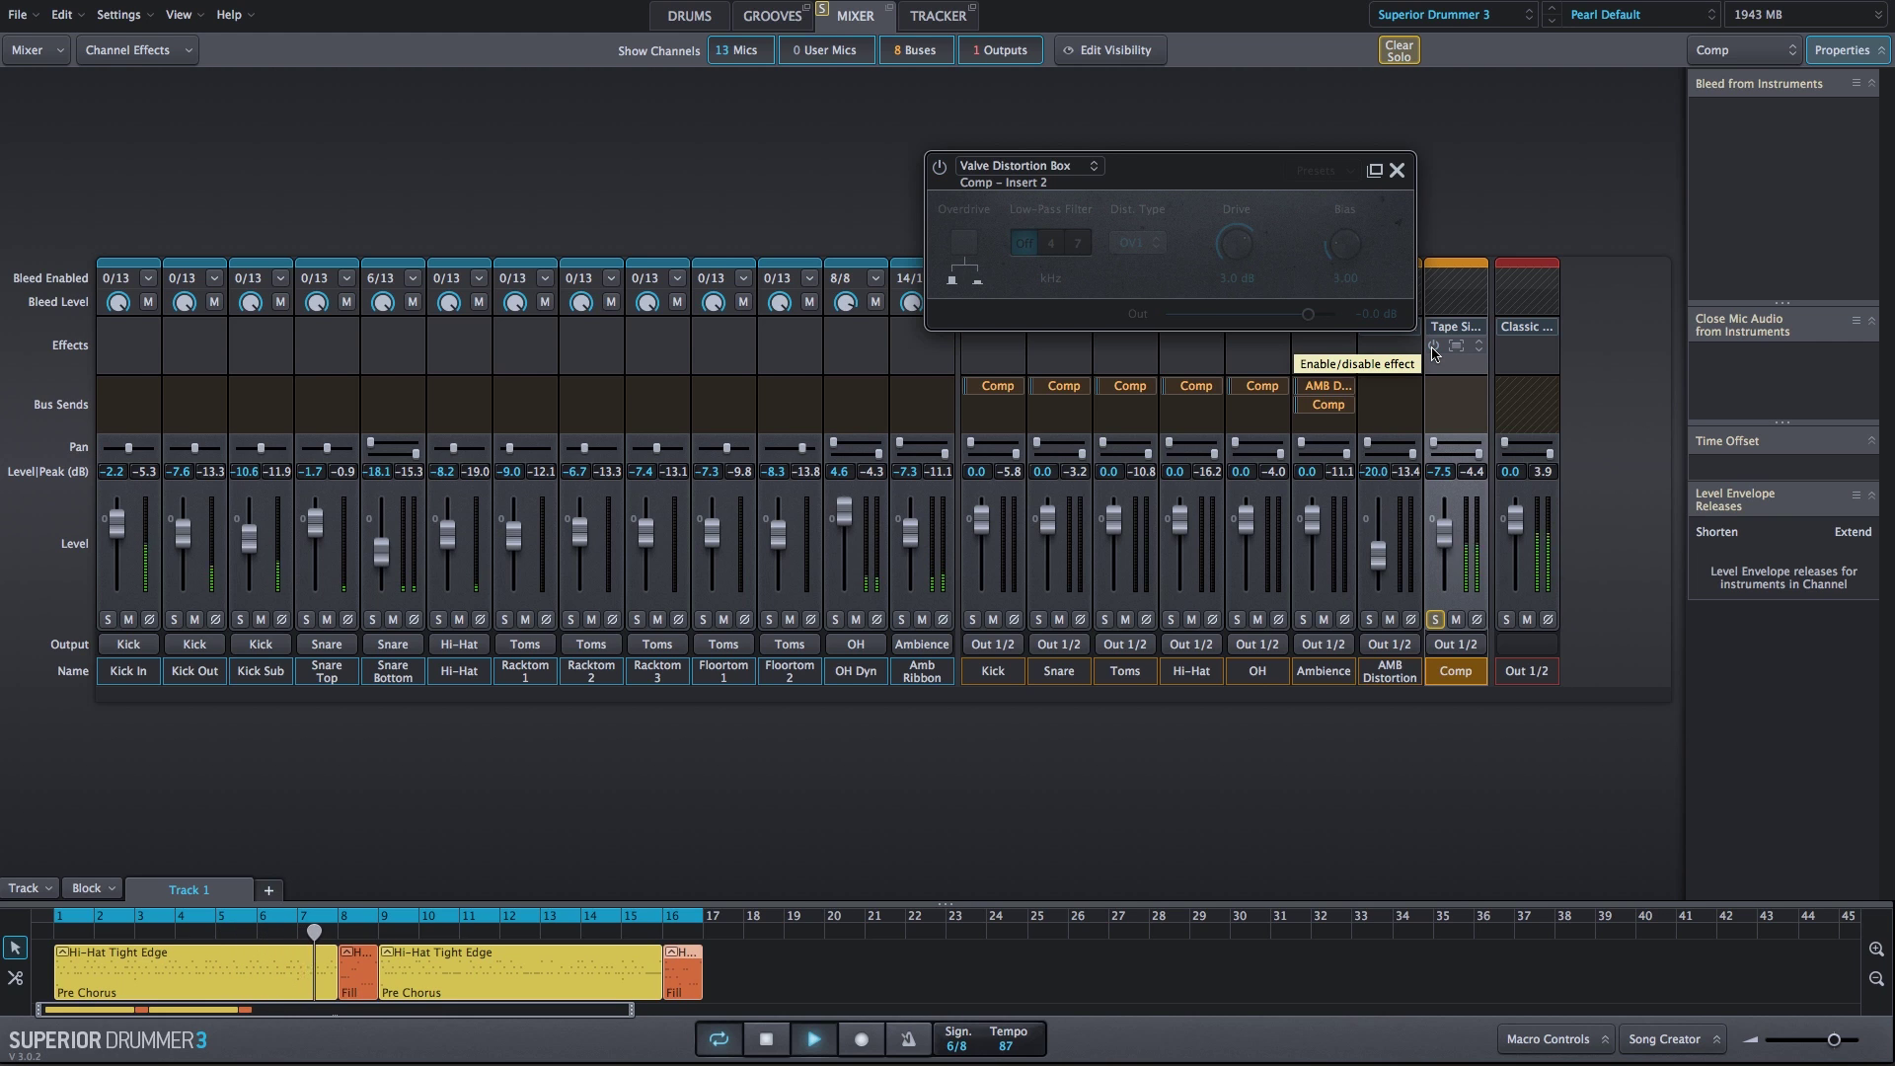
left_click(1432, 347)
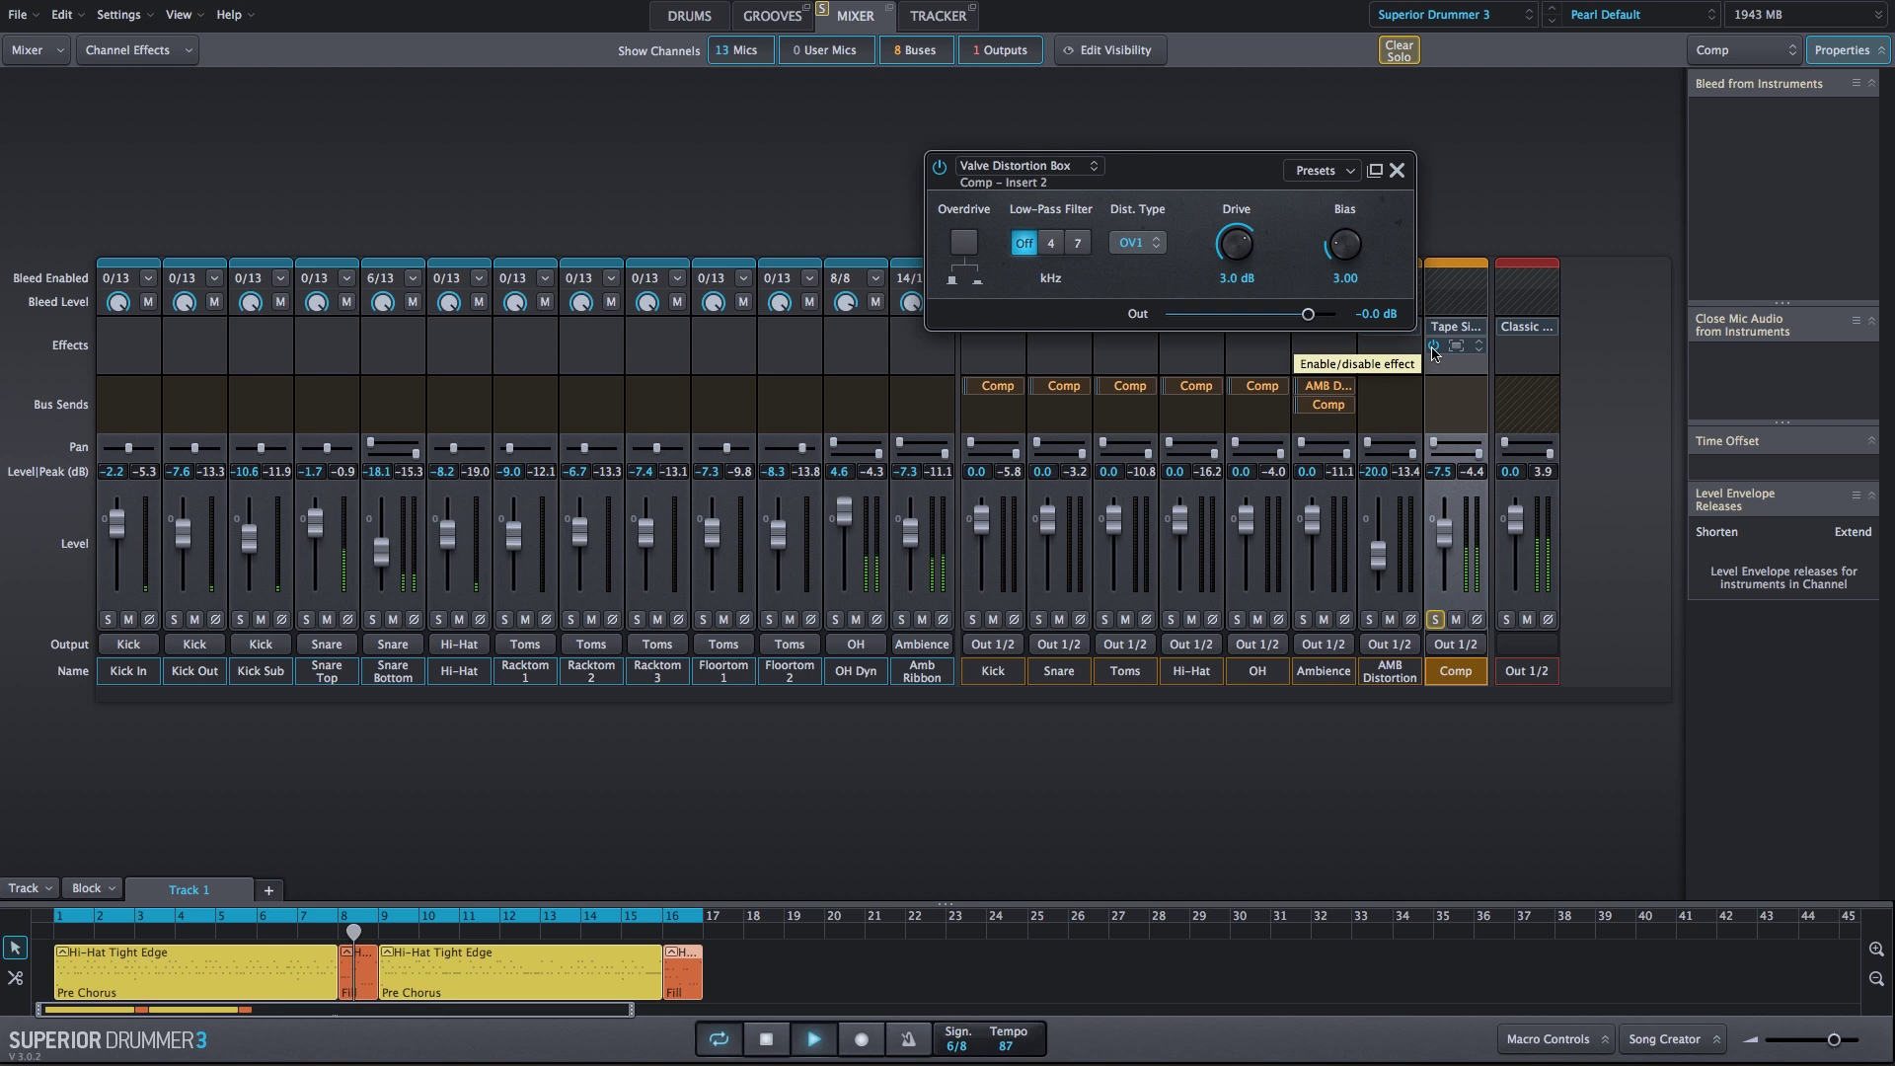
key("space")
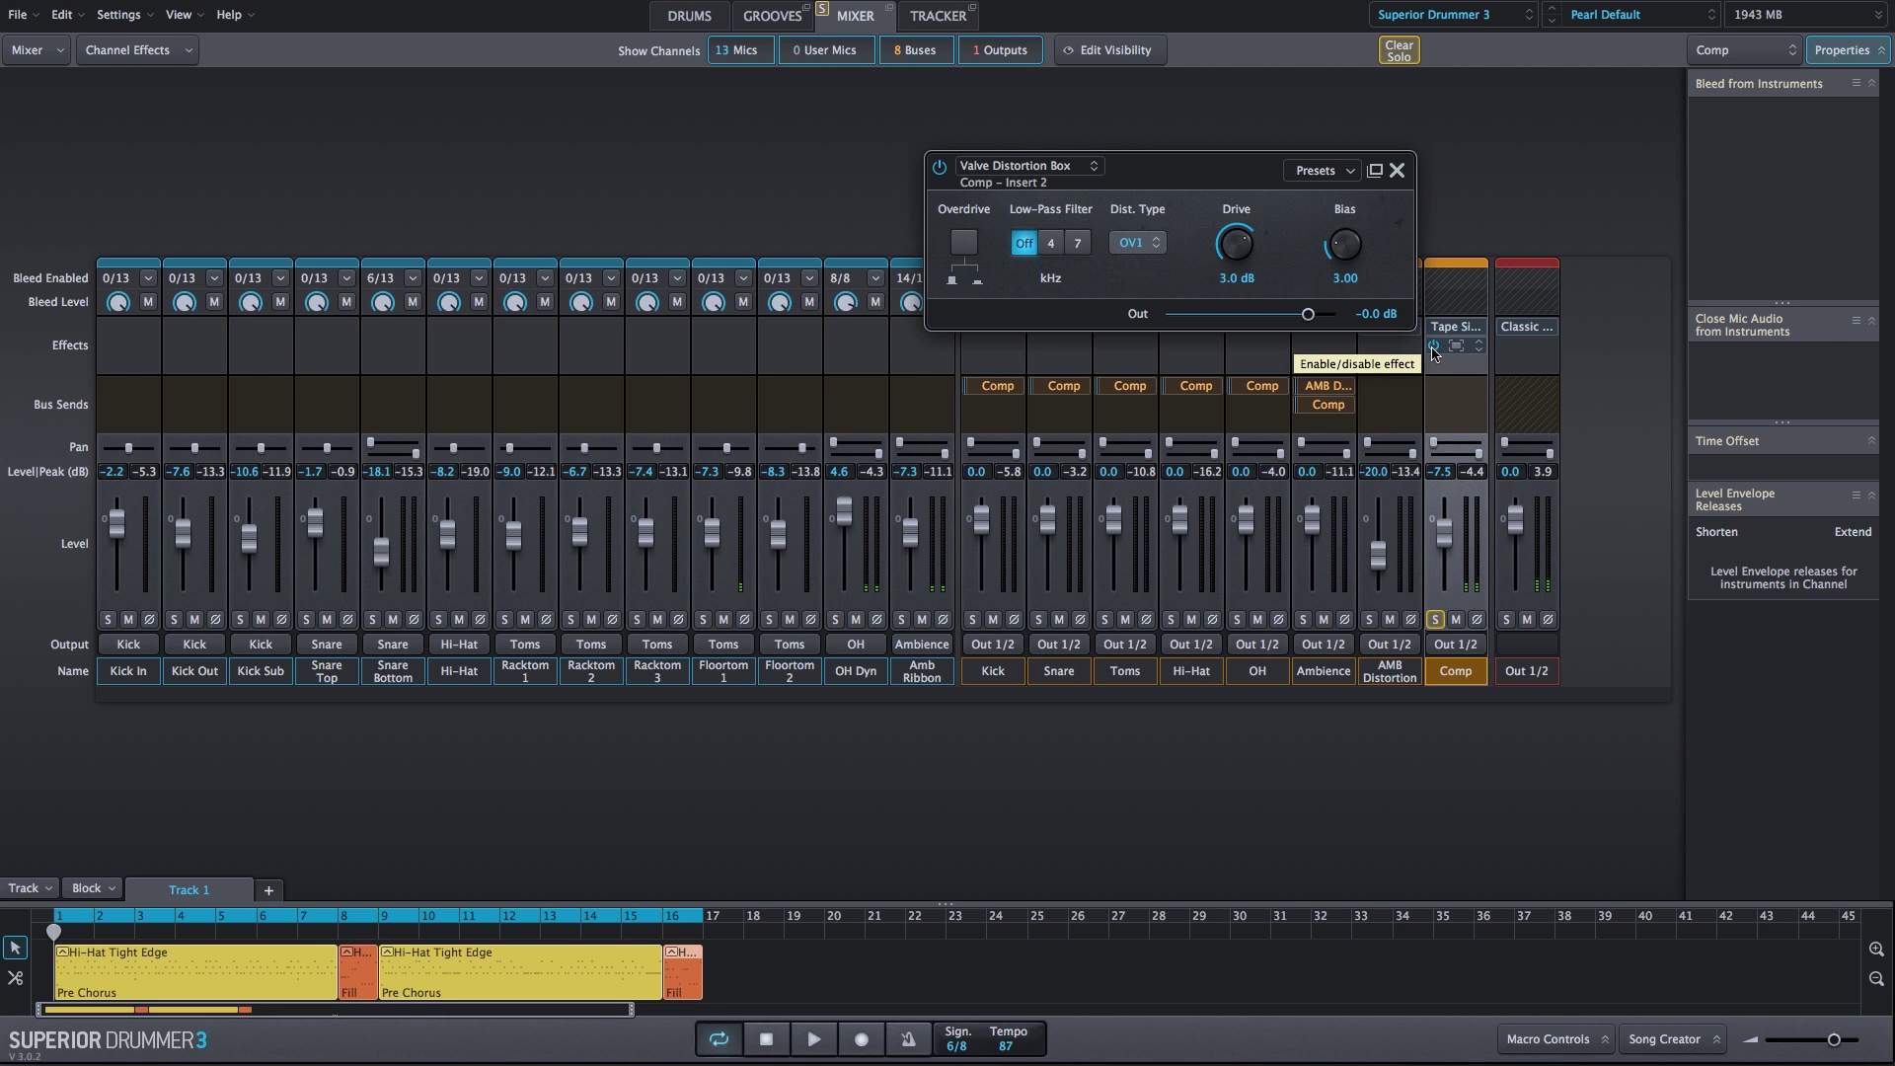
key("Escape")
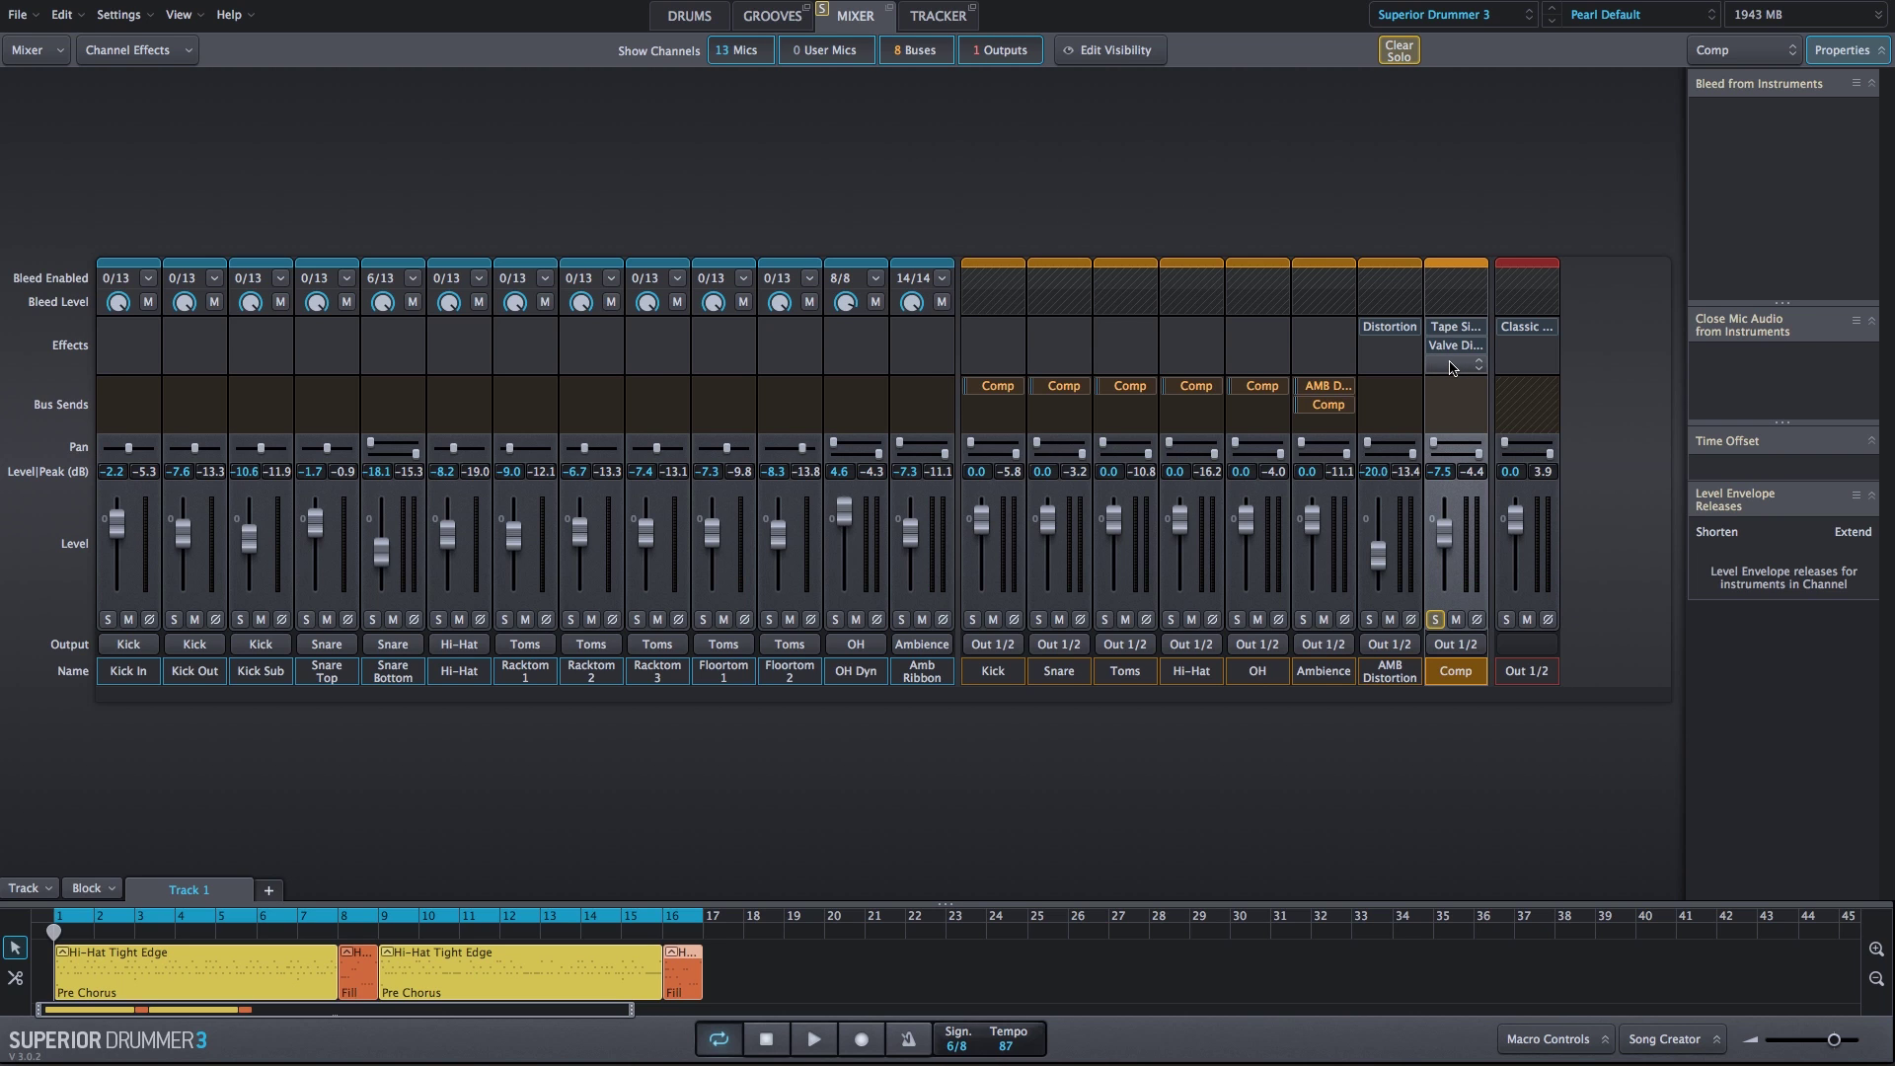
Step: Insert a Plate Reverb as the Comp bus's third effect and set its reverb time to 1.00 s
left_click(1450, 368)
mouse_move(1483, 457)
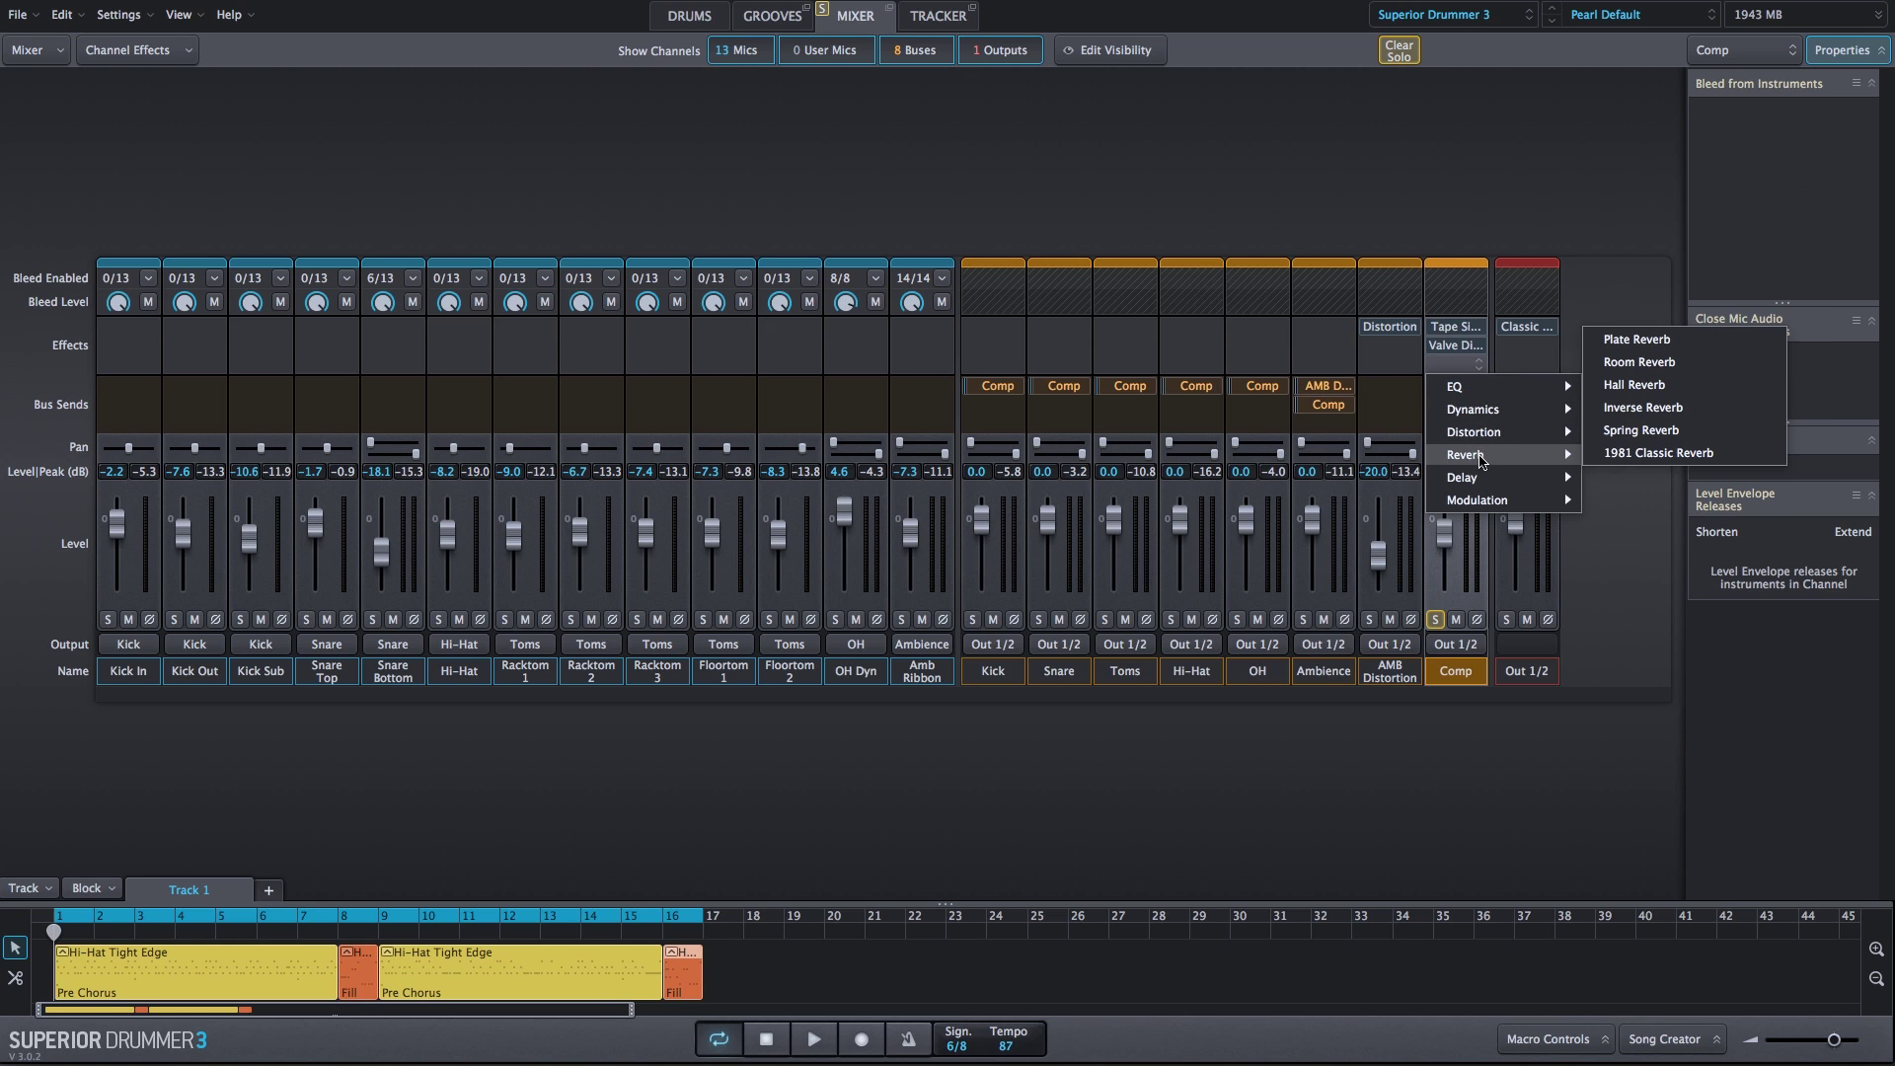
left_click(1638, 339)
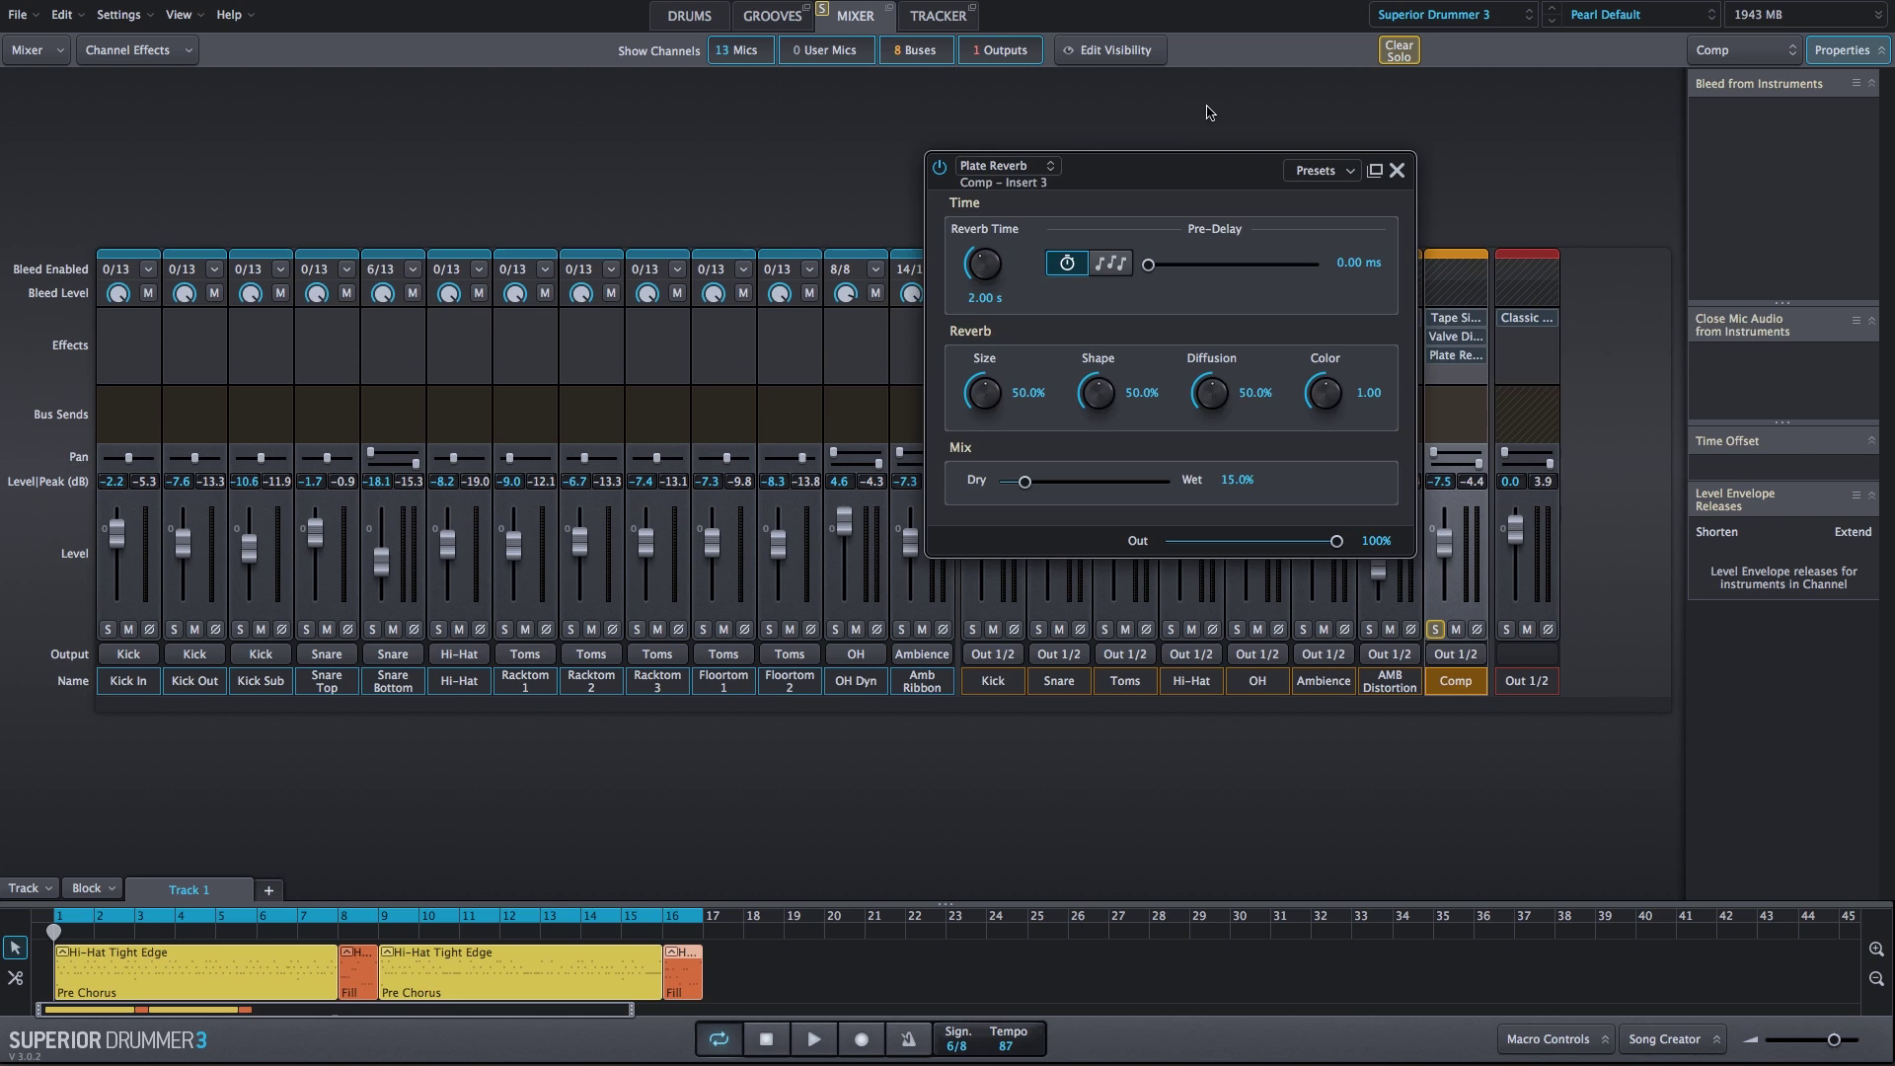
double_click(990, 299)
type("1")
key("Return")
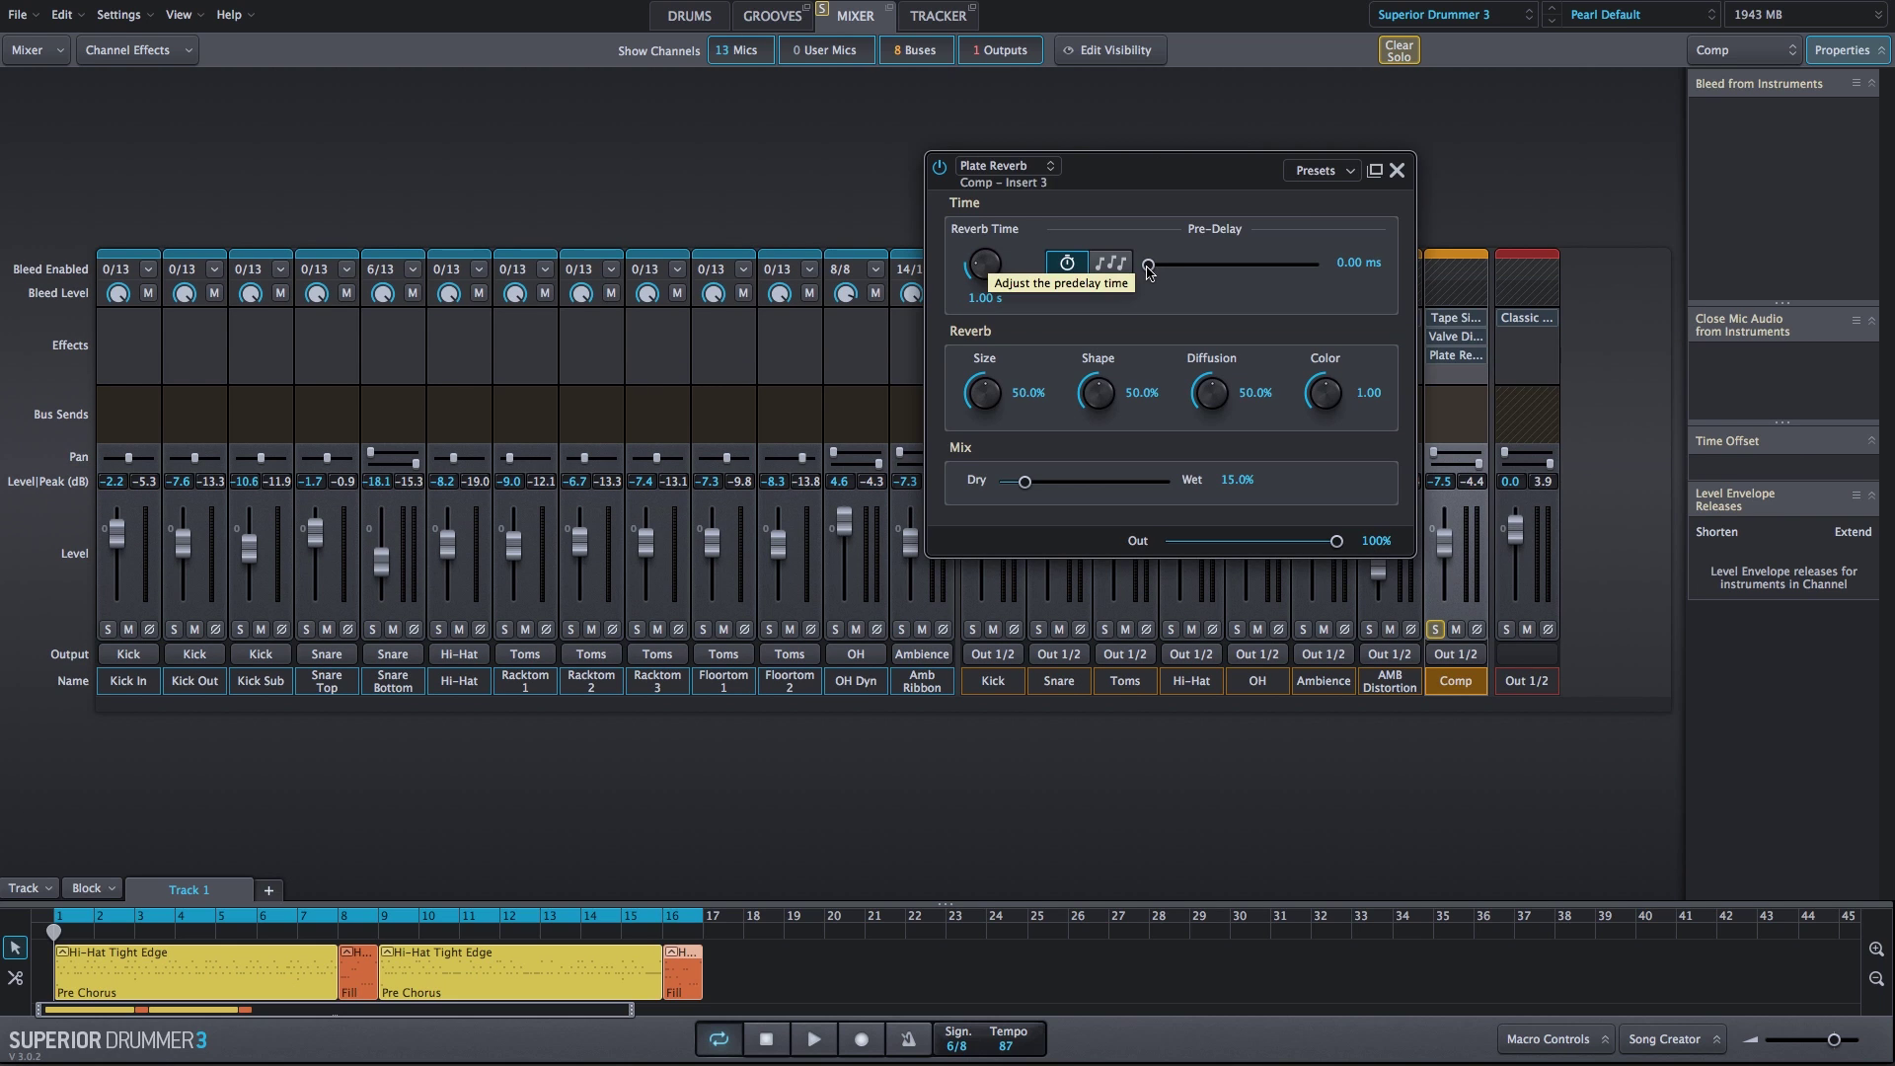
Step: Set the Plate Reverb's pre-delay to 47.1 ms and compare the playing groove with the reverb off and on, then stop playback
left_click_drag(1149, 272, 1158, 272)
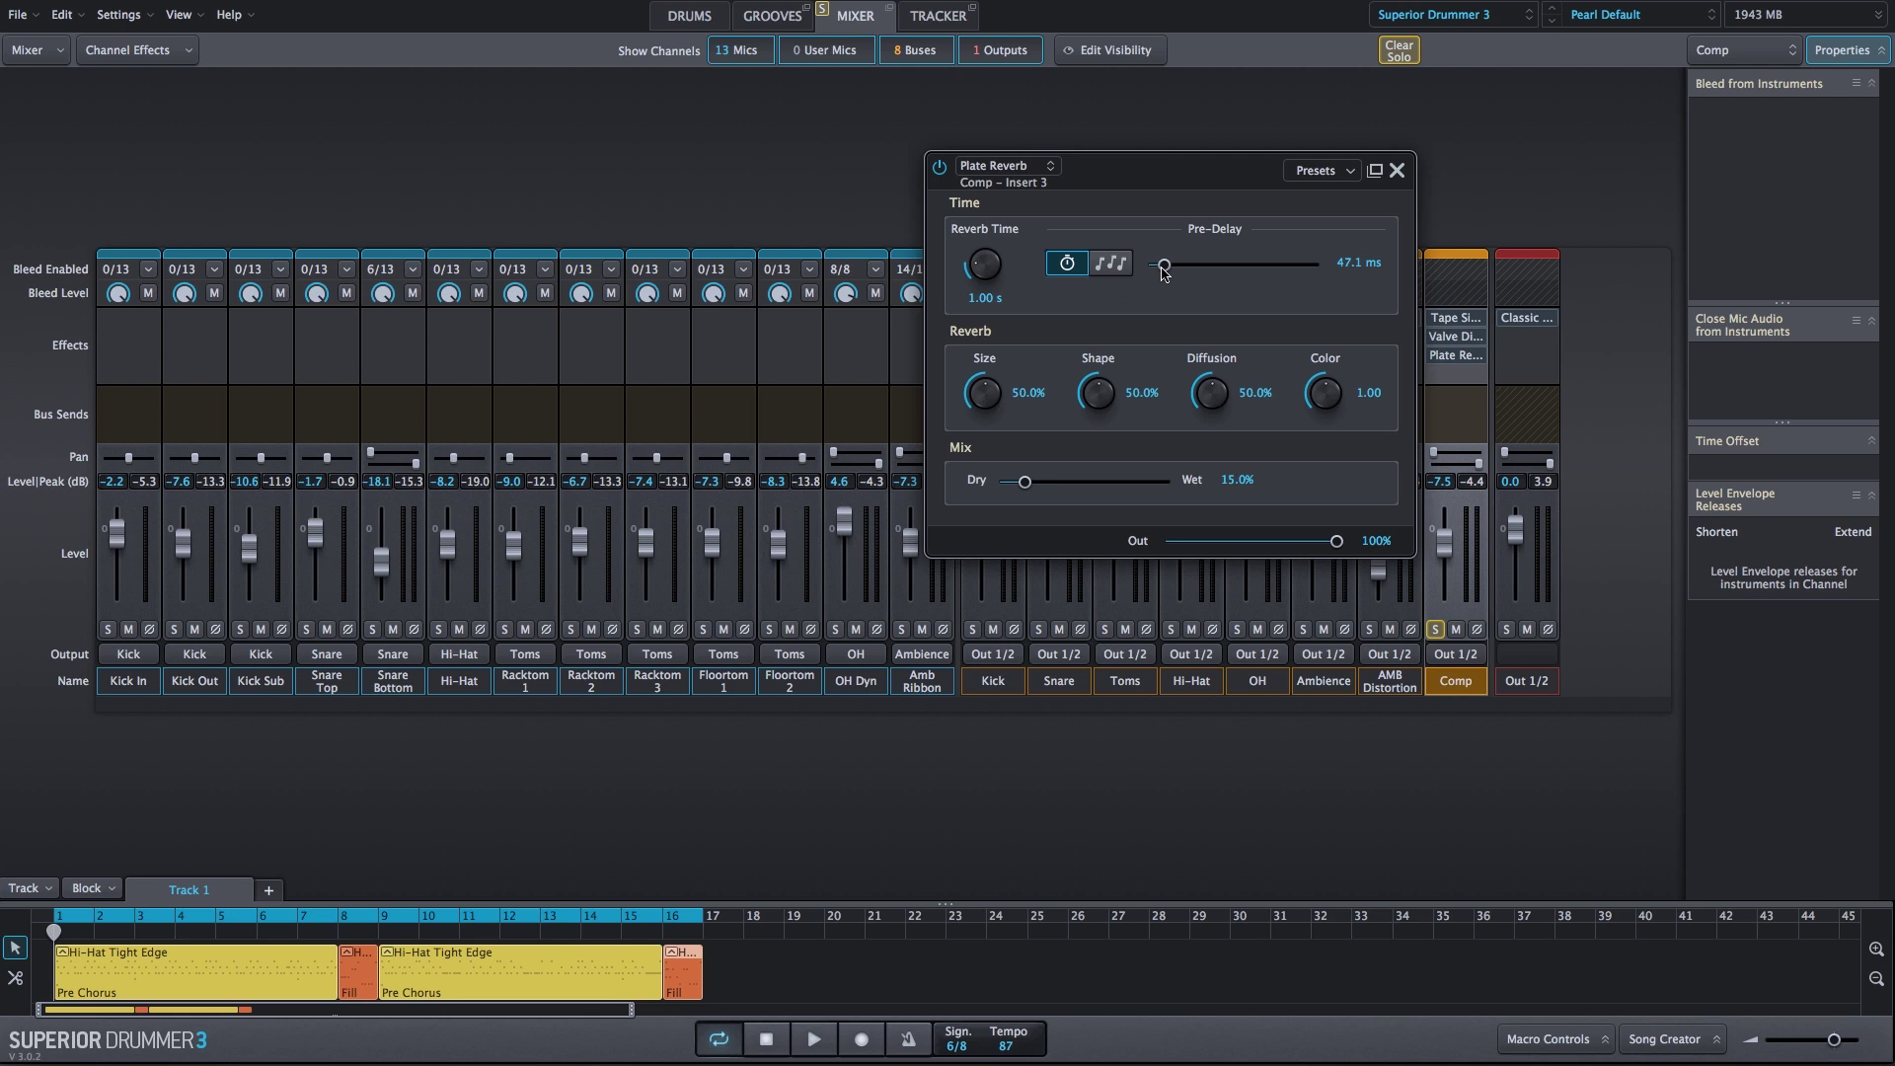
key("space")
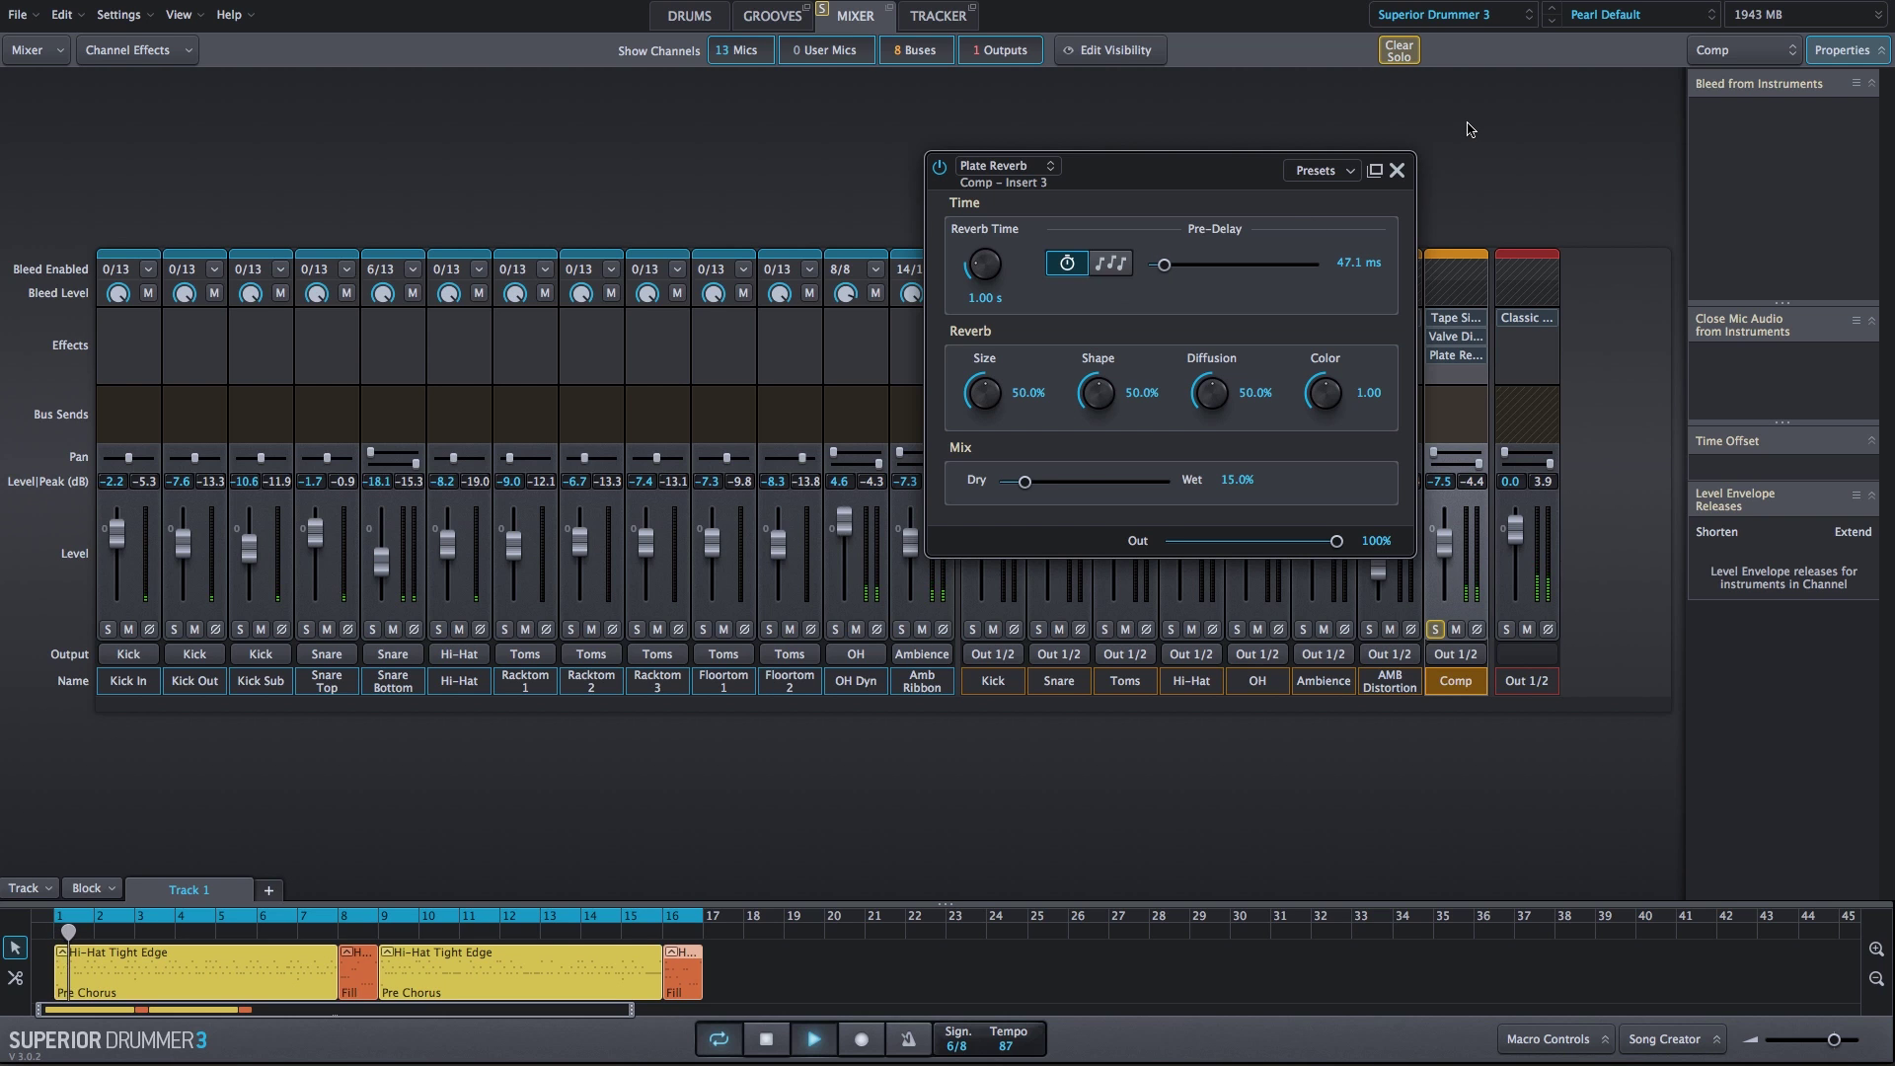
mouse_move(1436, 362)
left_click(1434, 357)
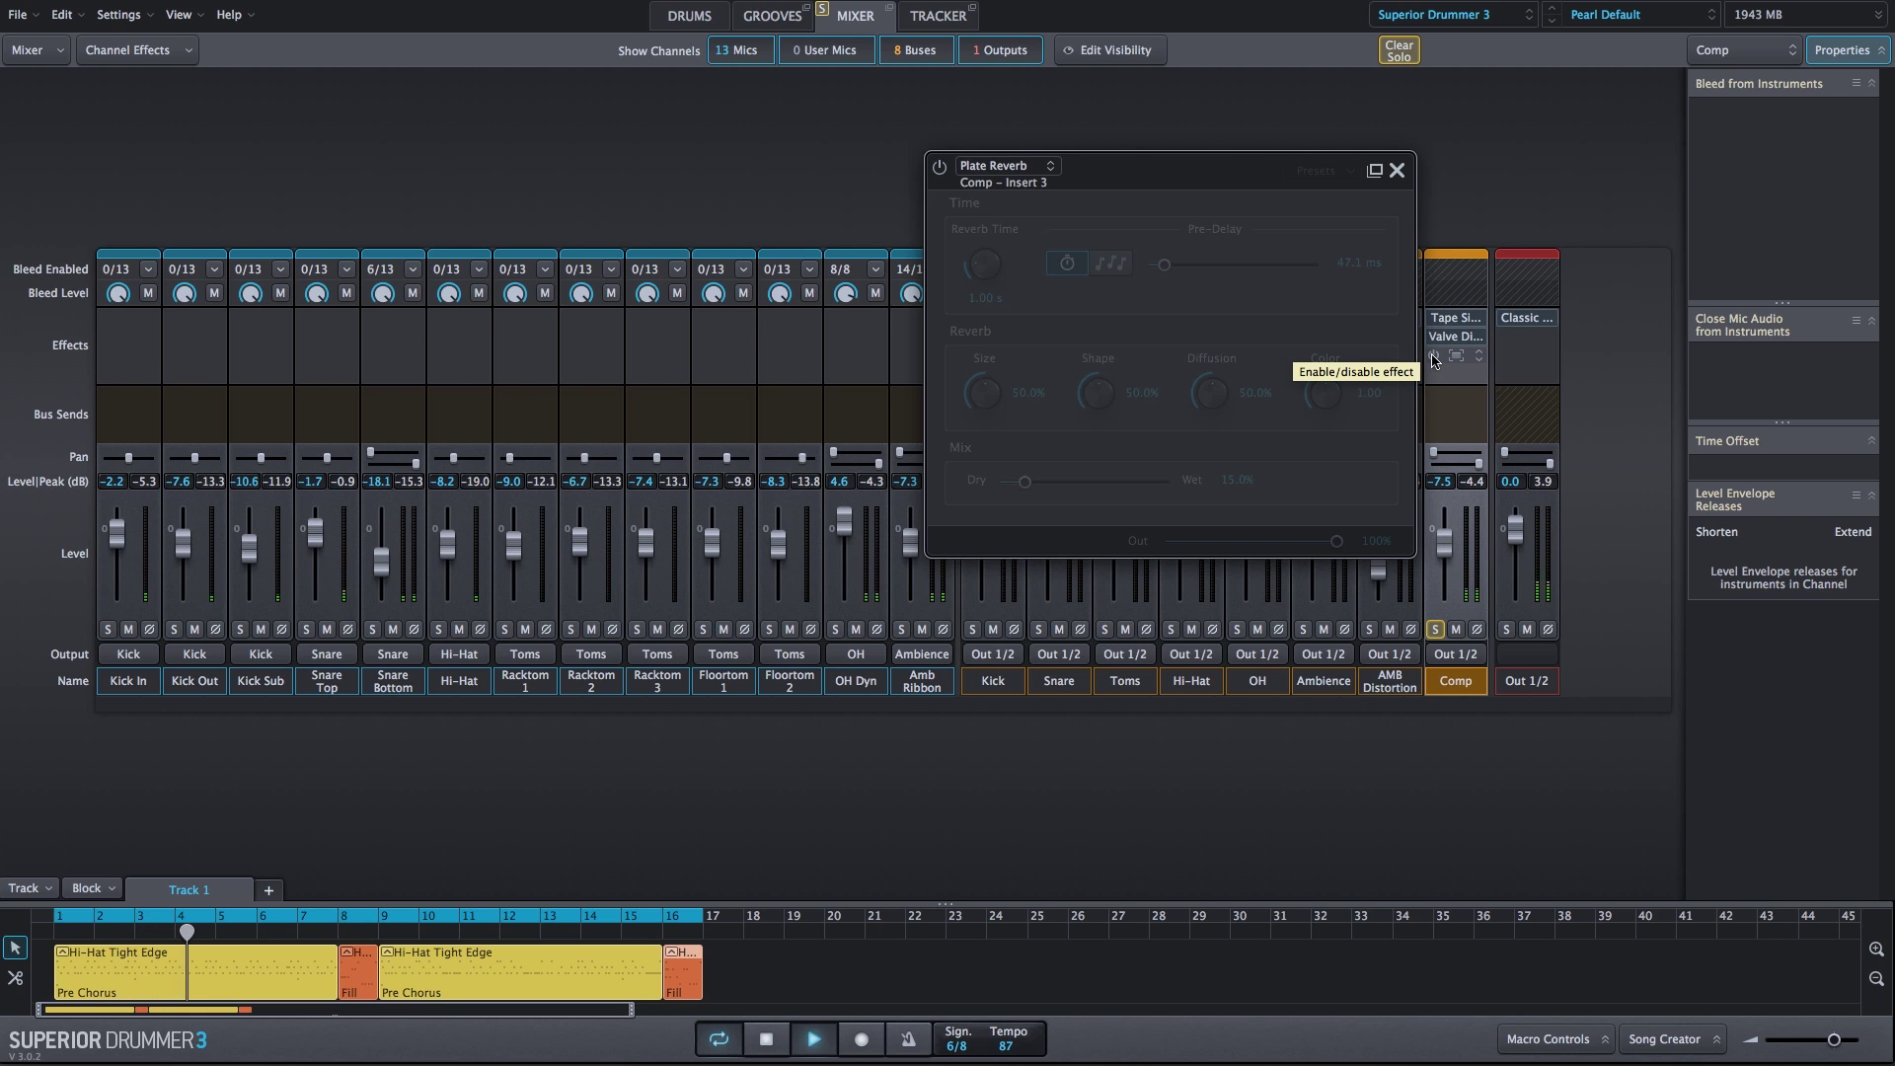
left_click(1434, 357)
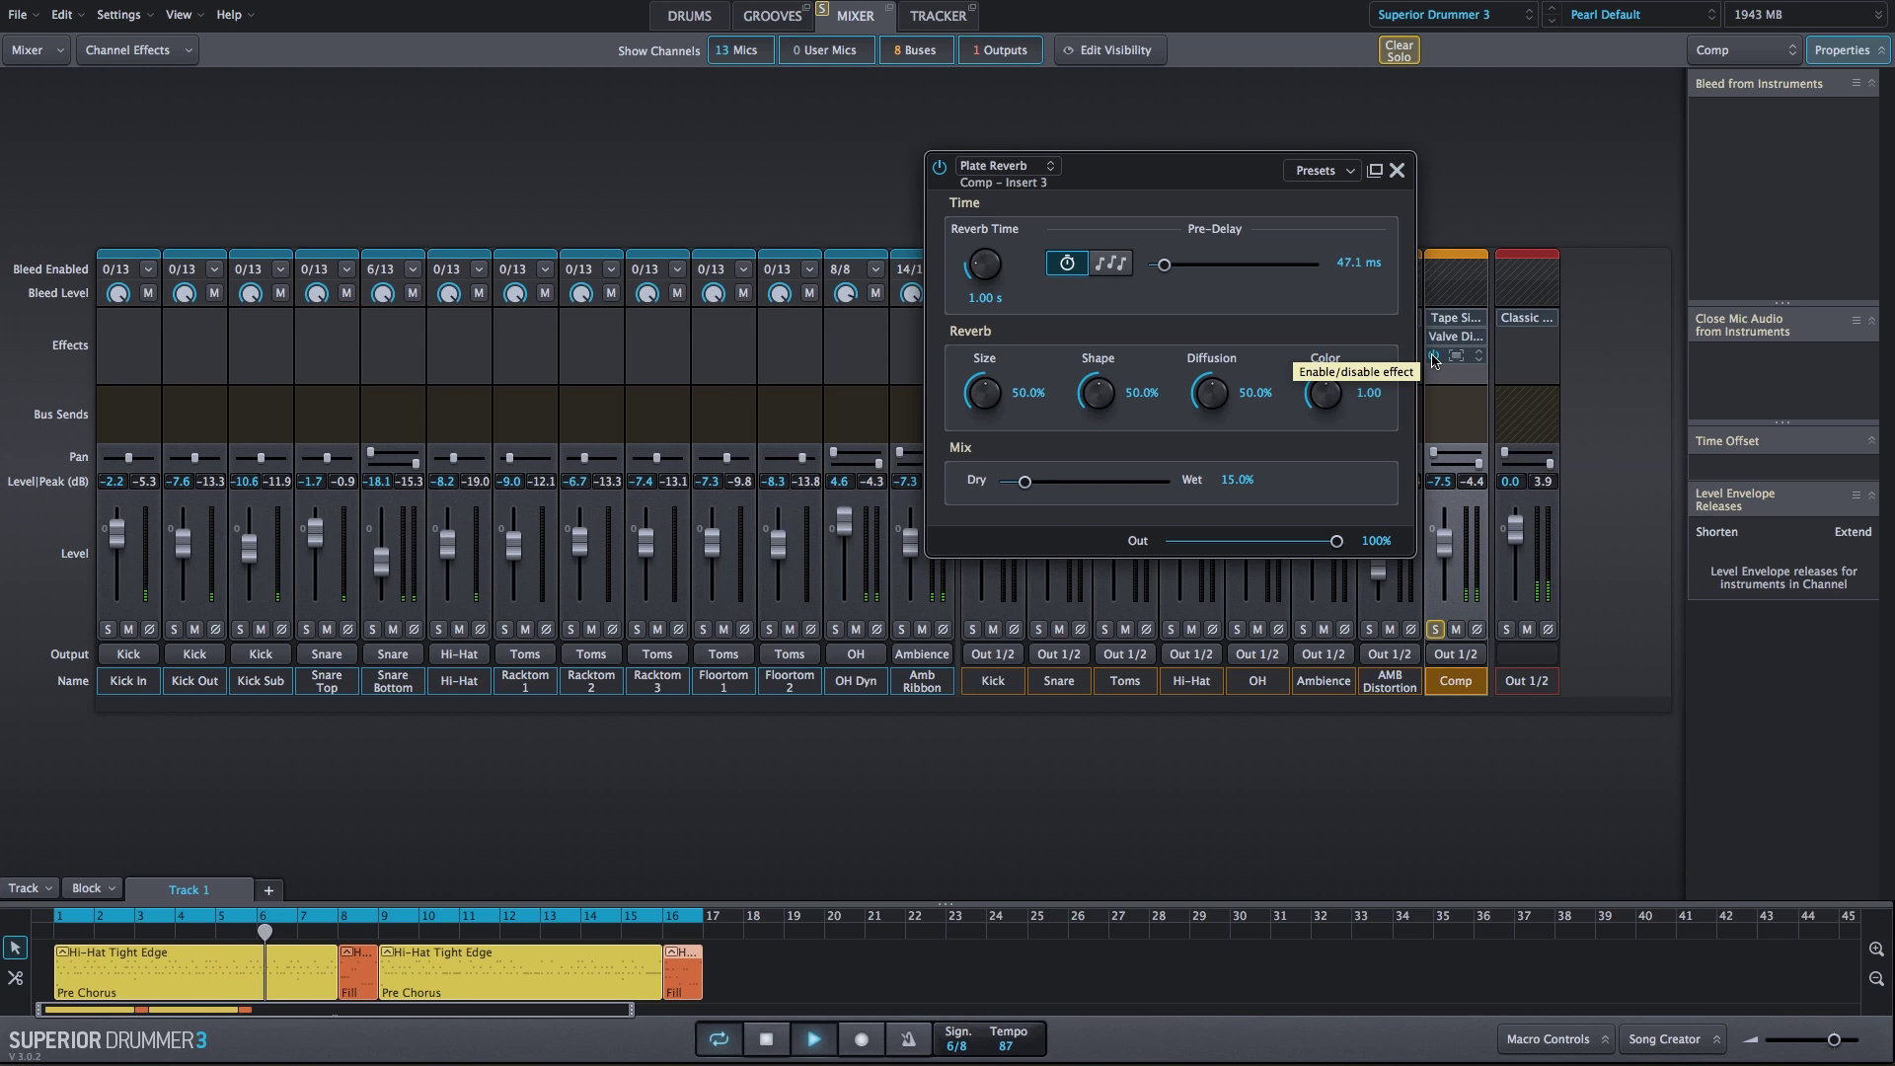
left_click(1434, 357)
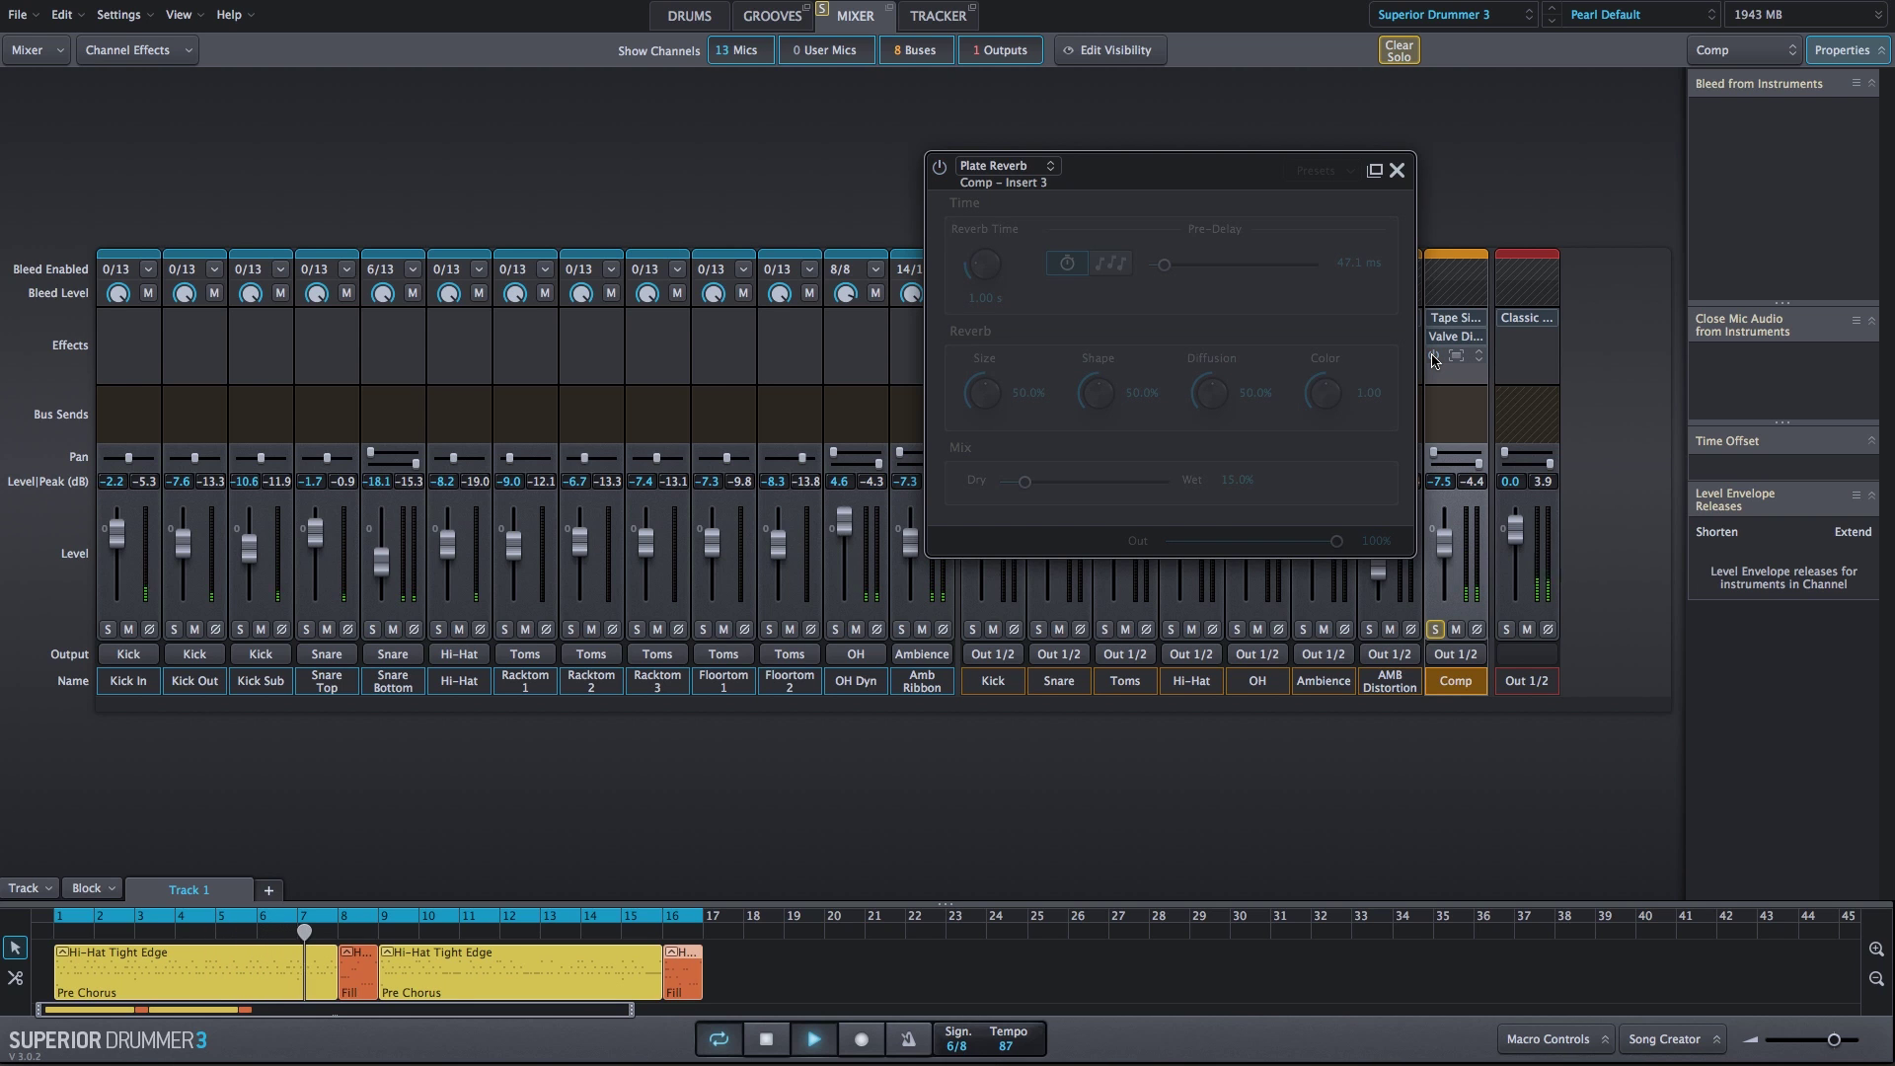
left_click(1435, 358)
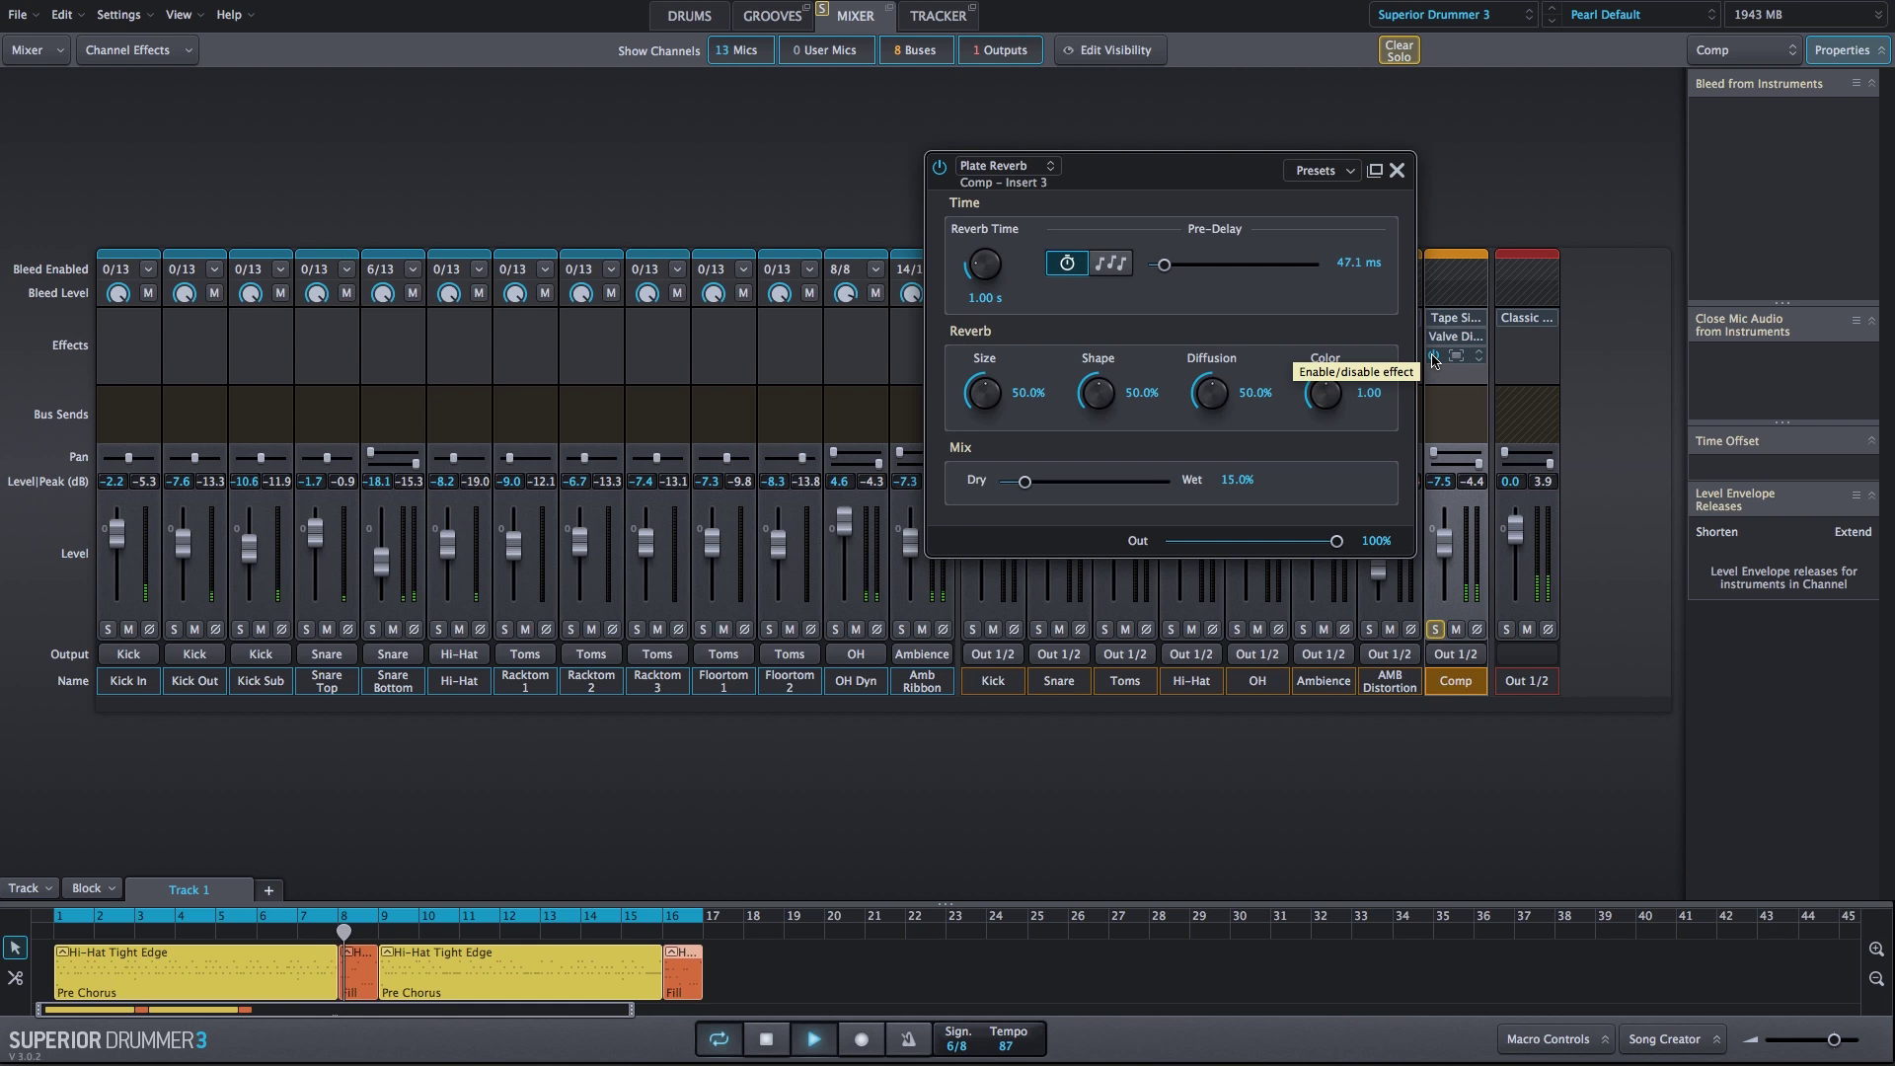
key("space")
Step: Insert a Filter Delay as the Comp bus's fourth effect with 1/16 time, 20.0% repeat, 15.0% wet, speed 0.589 Hz and center 1301.3 Hz
left_click(1453, 373)
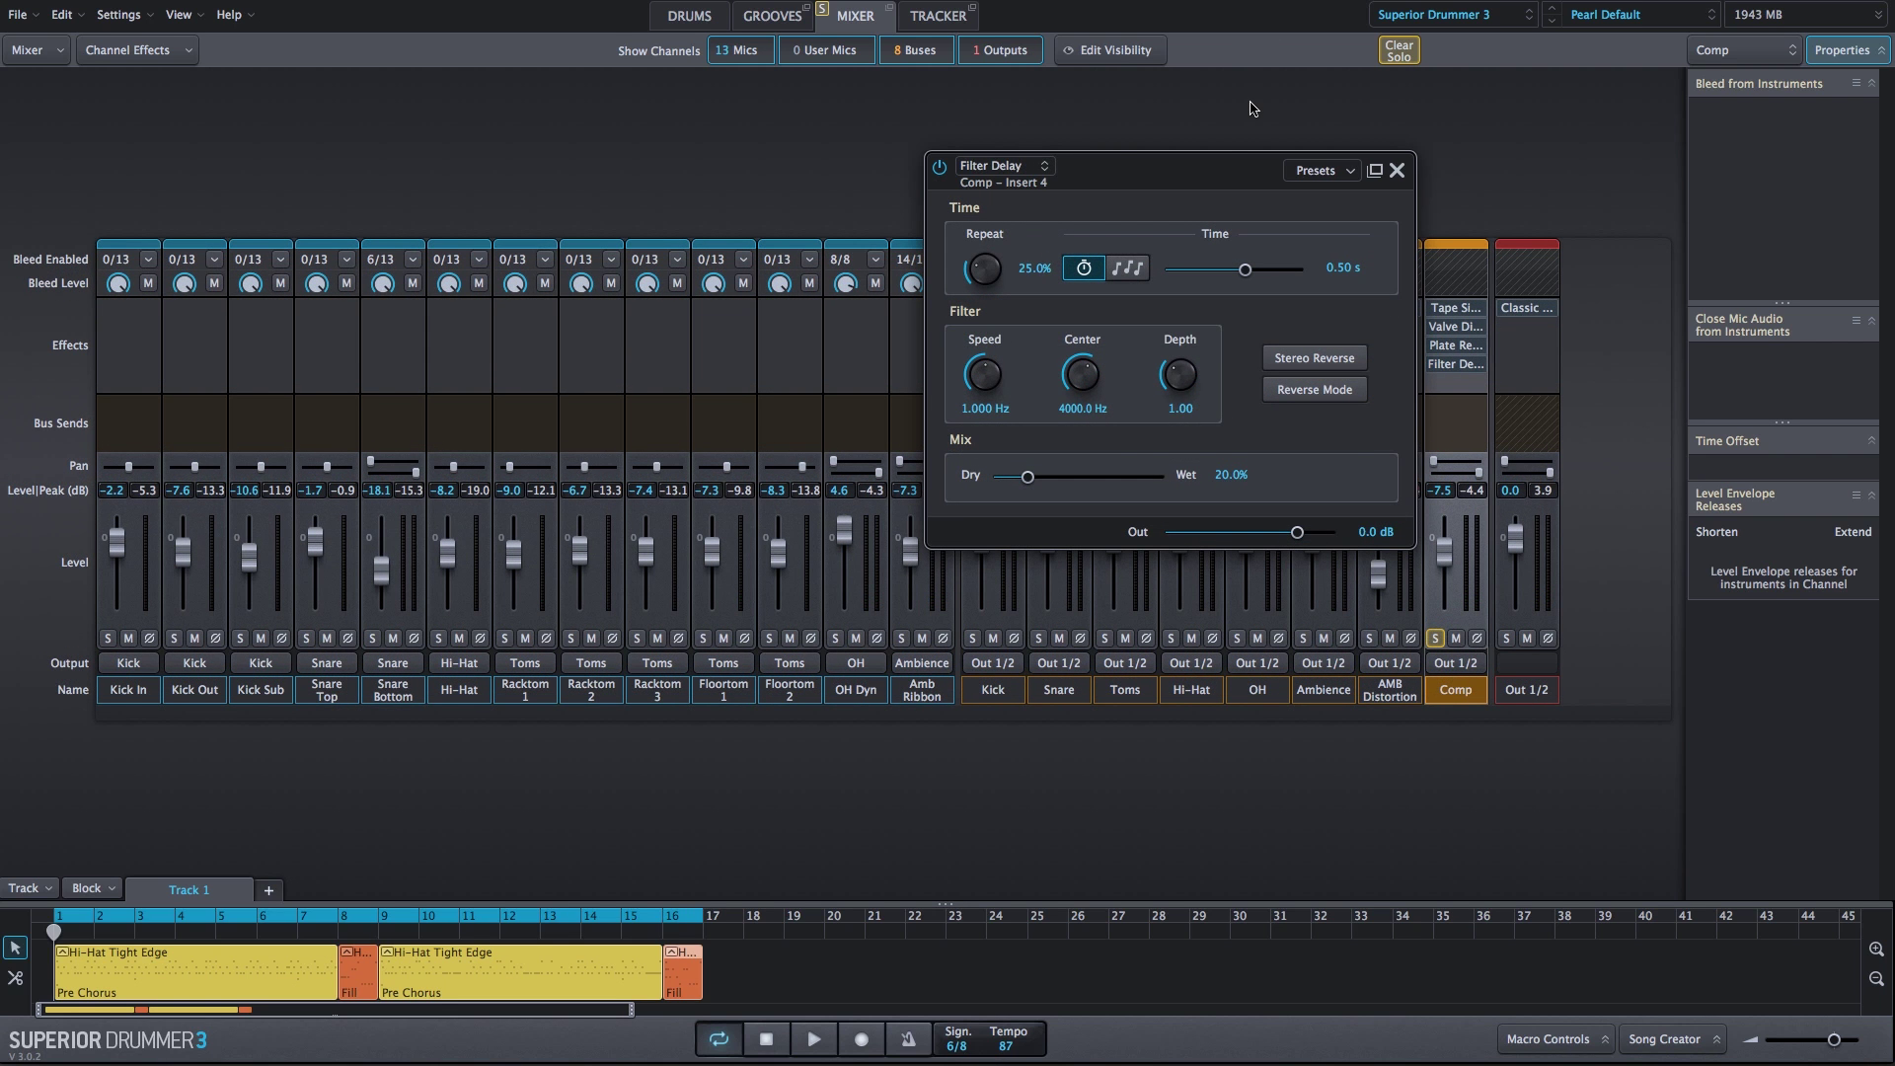
left_click(1127, 268)
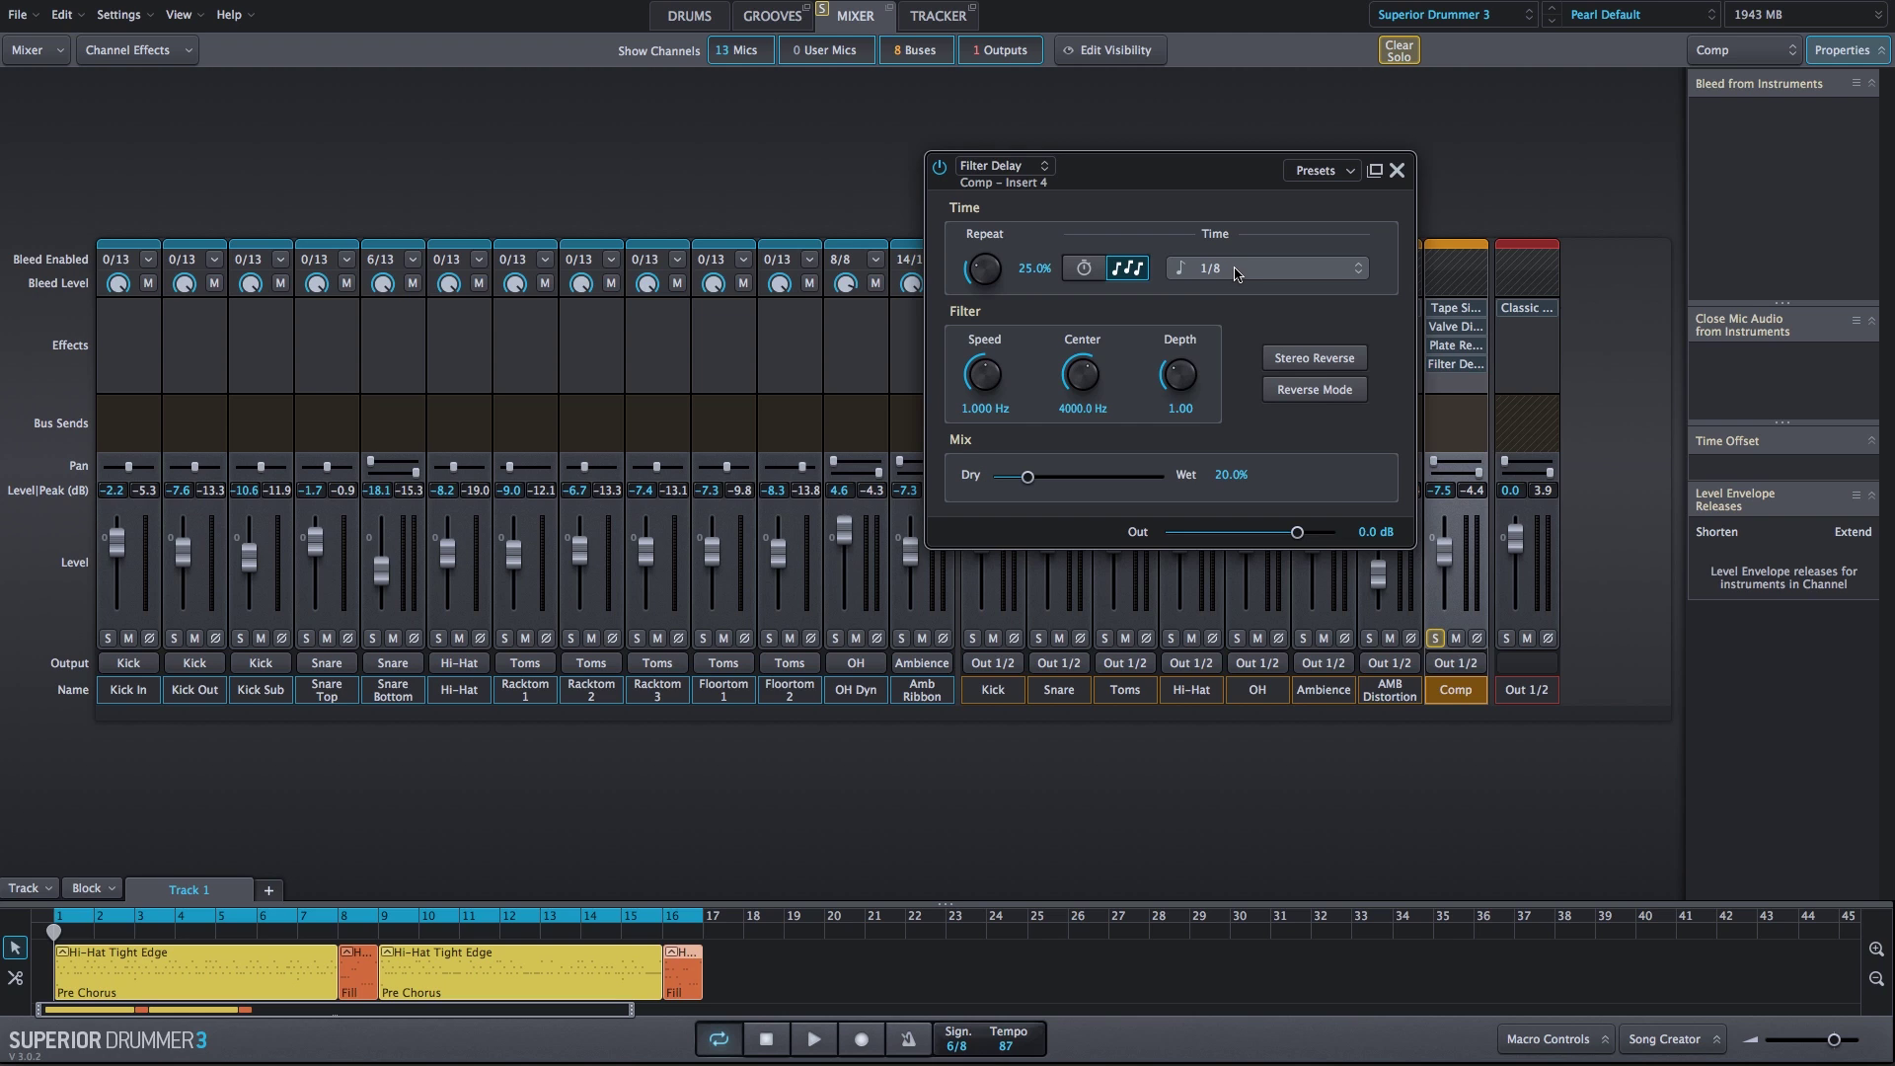
left_click(1236, 273)
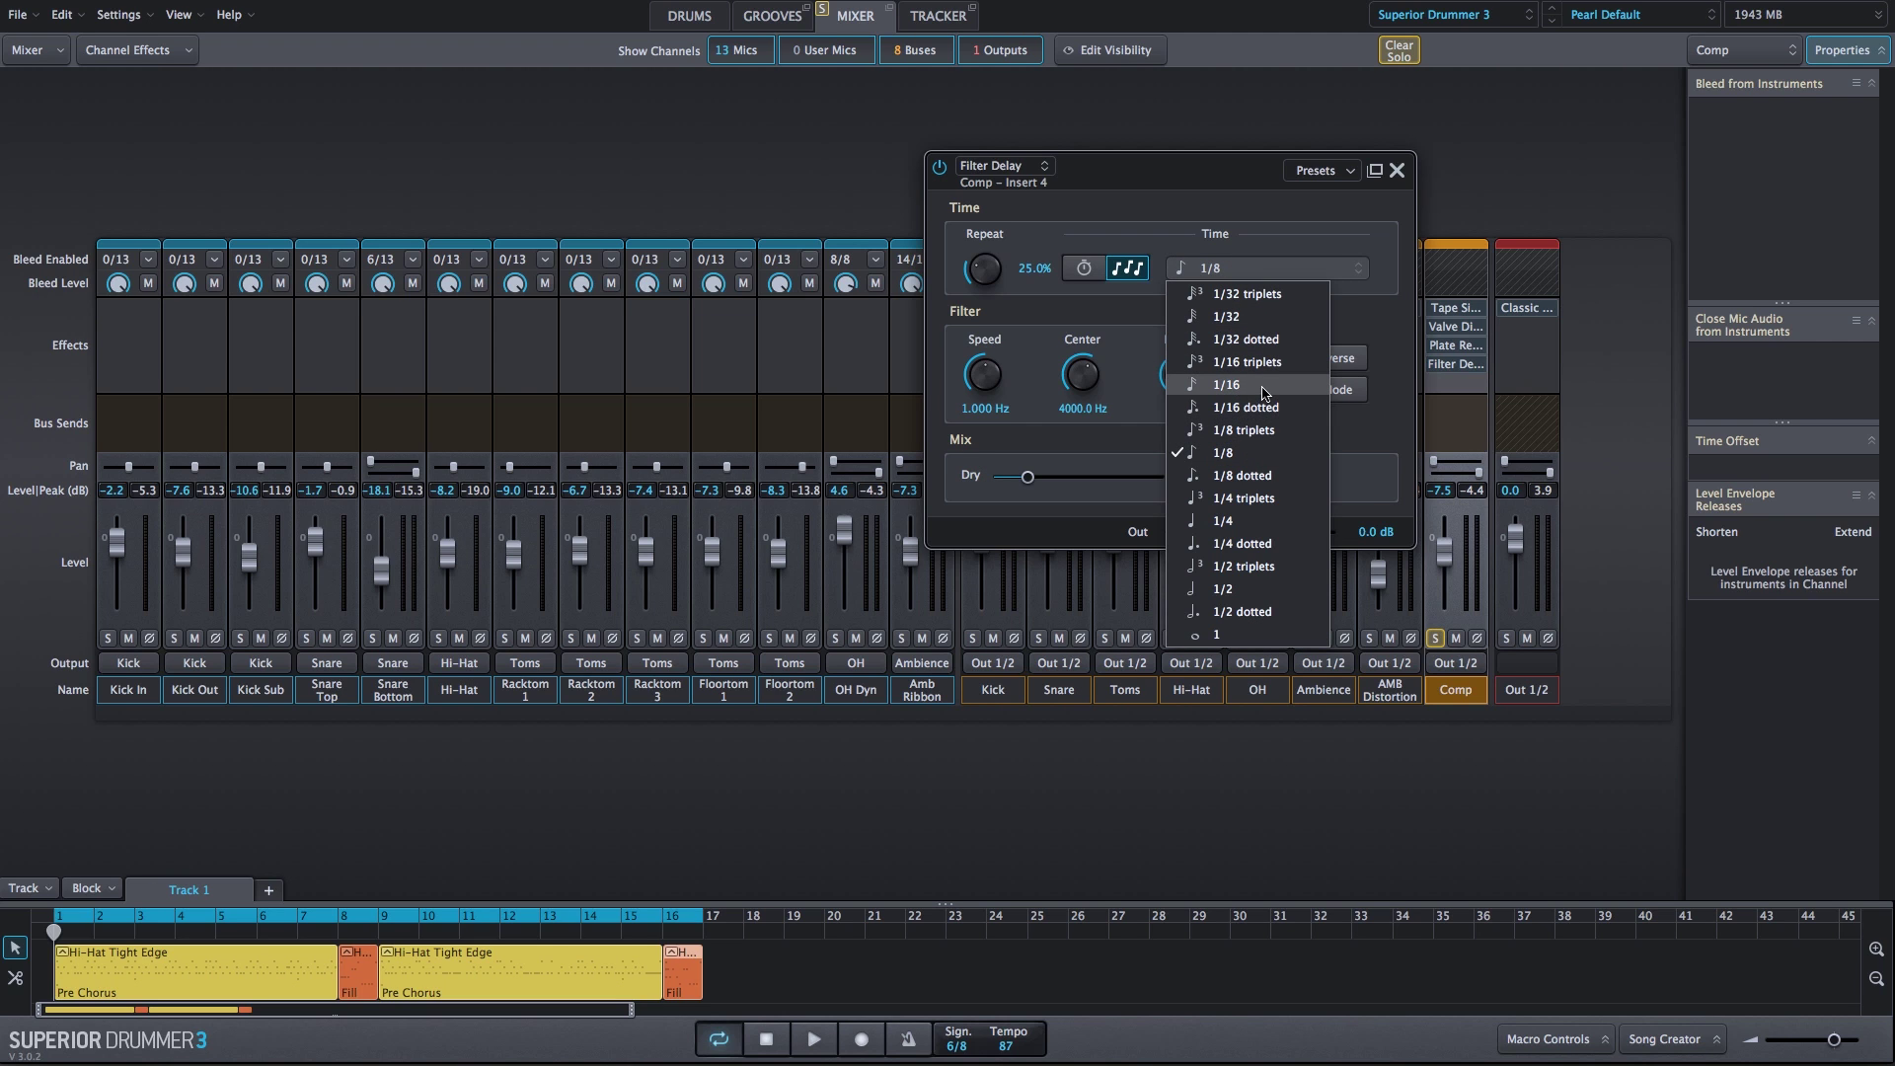
left_click(1226, 384)
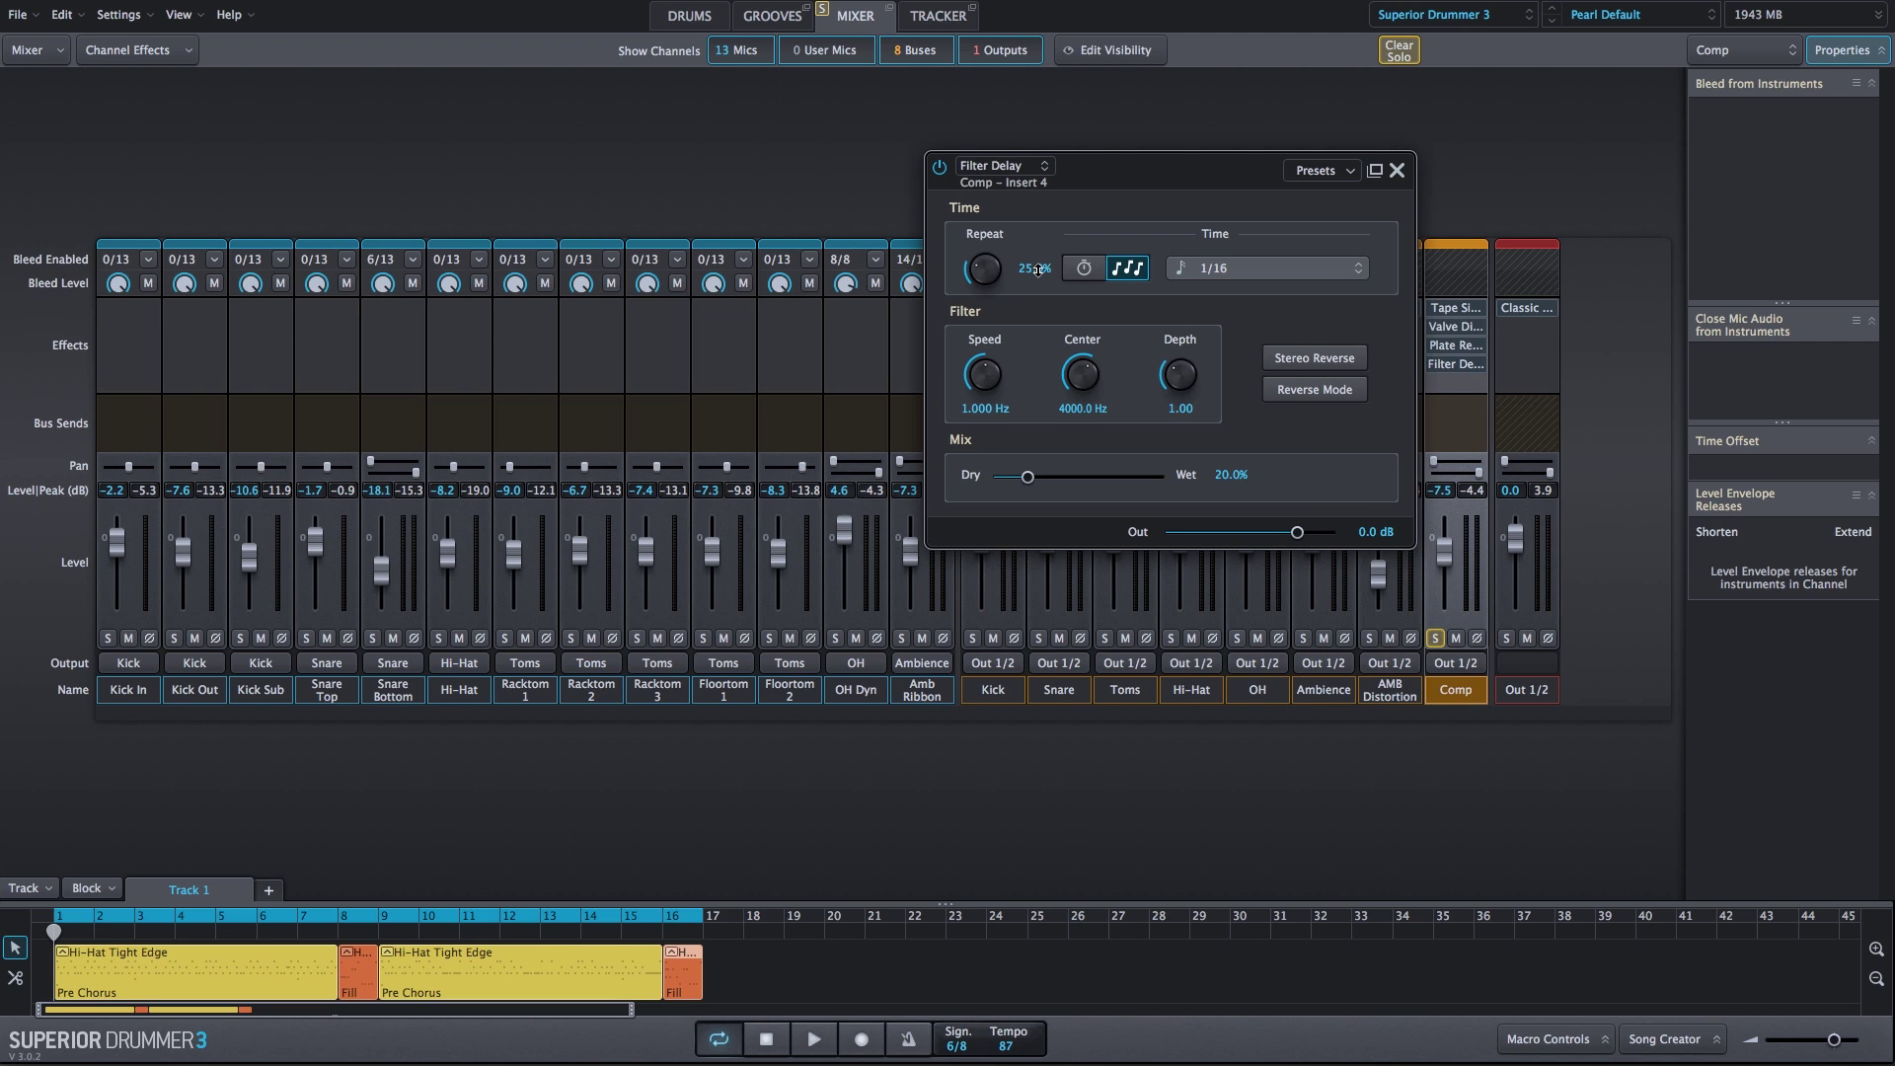
left_click_drag(1038, 270, 1038, 278)
left_click_drag(1231, 478, 1232, 489)
left_click_drag(988, 374, 1063, 425)
Step: Play the groove while switching the Comp bus's Filter Delay off and on to compare, then stop playback
key("space")
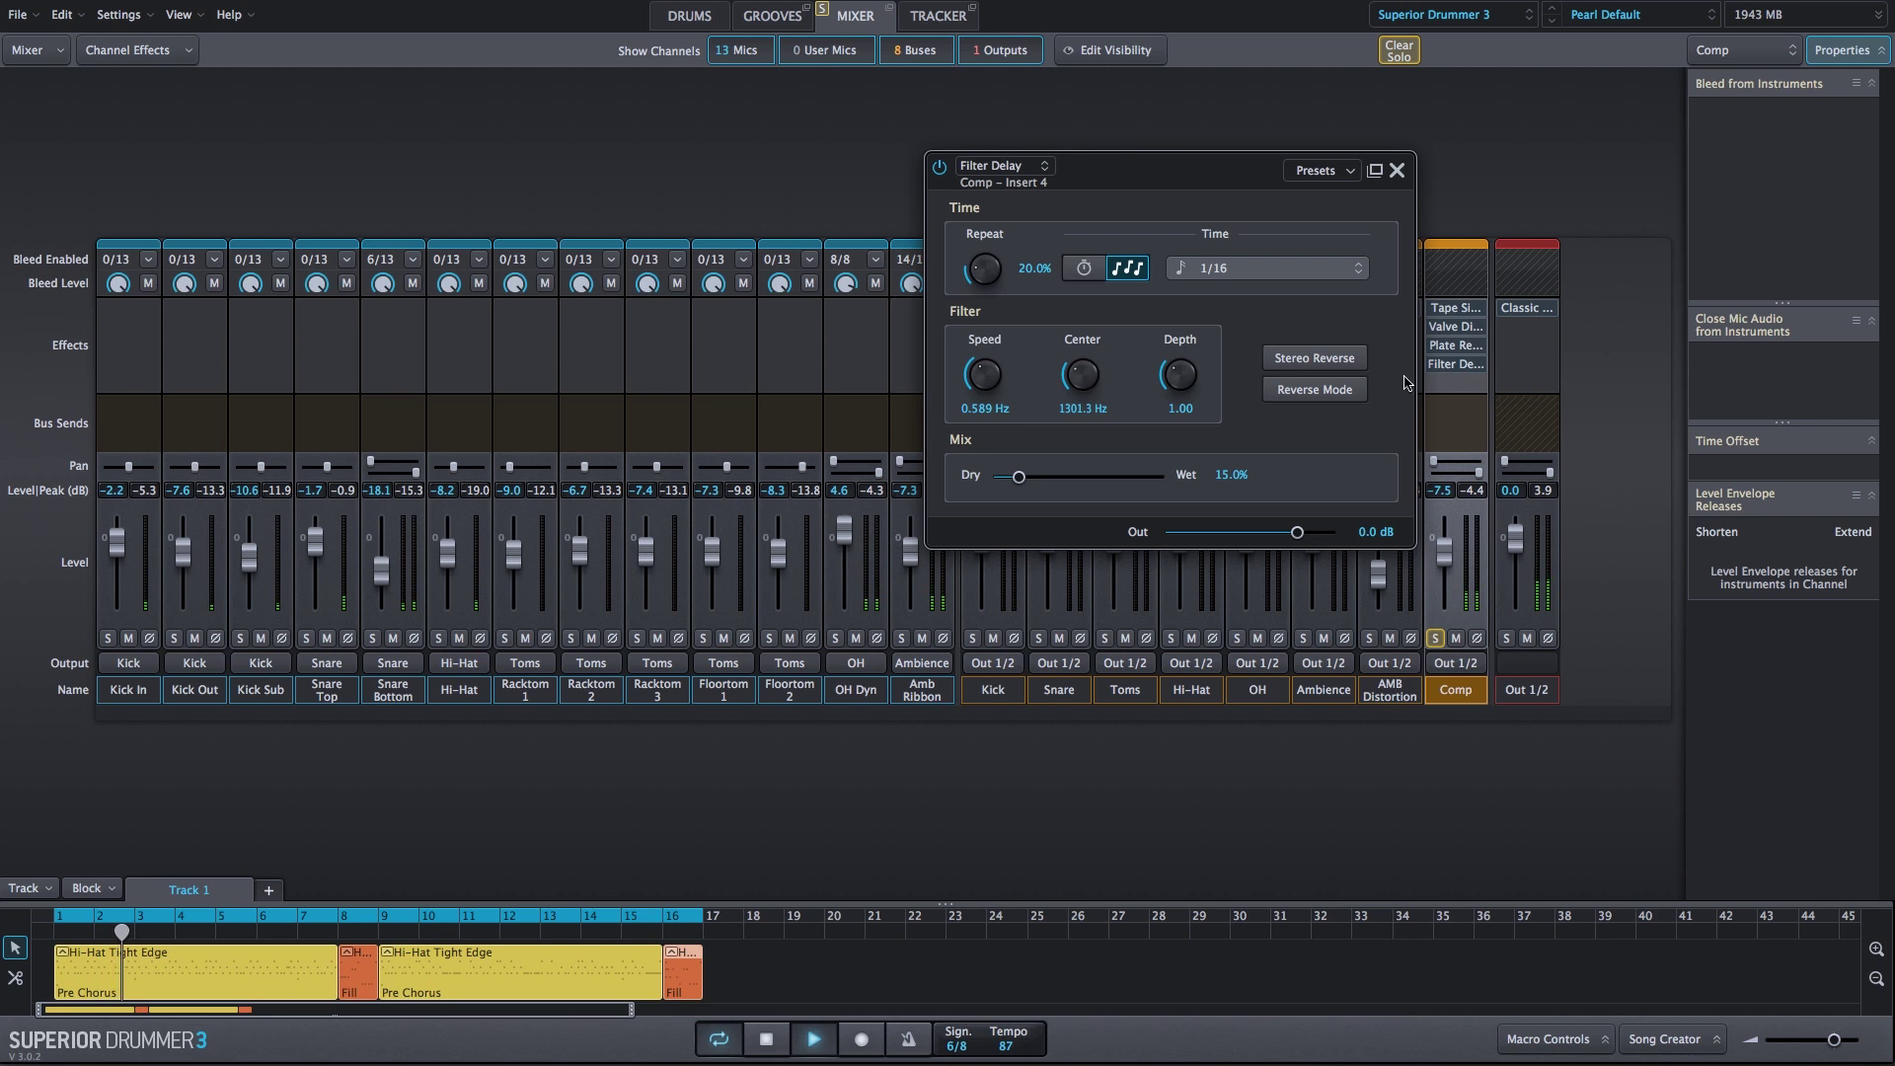
left_click(1433, 366)
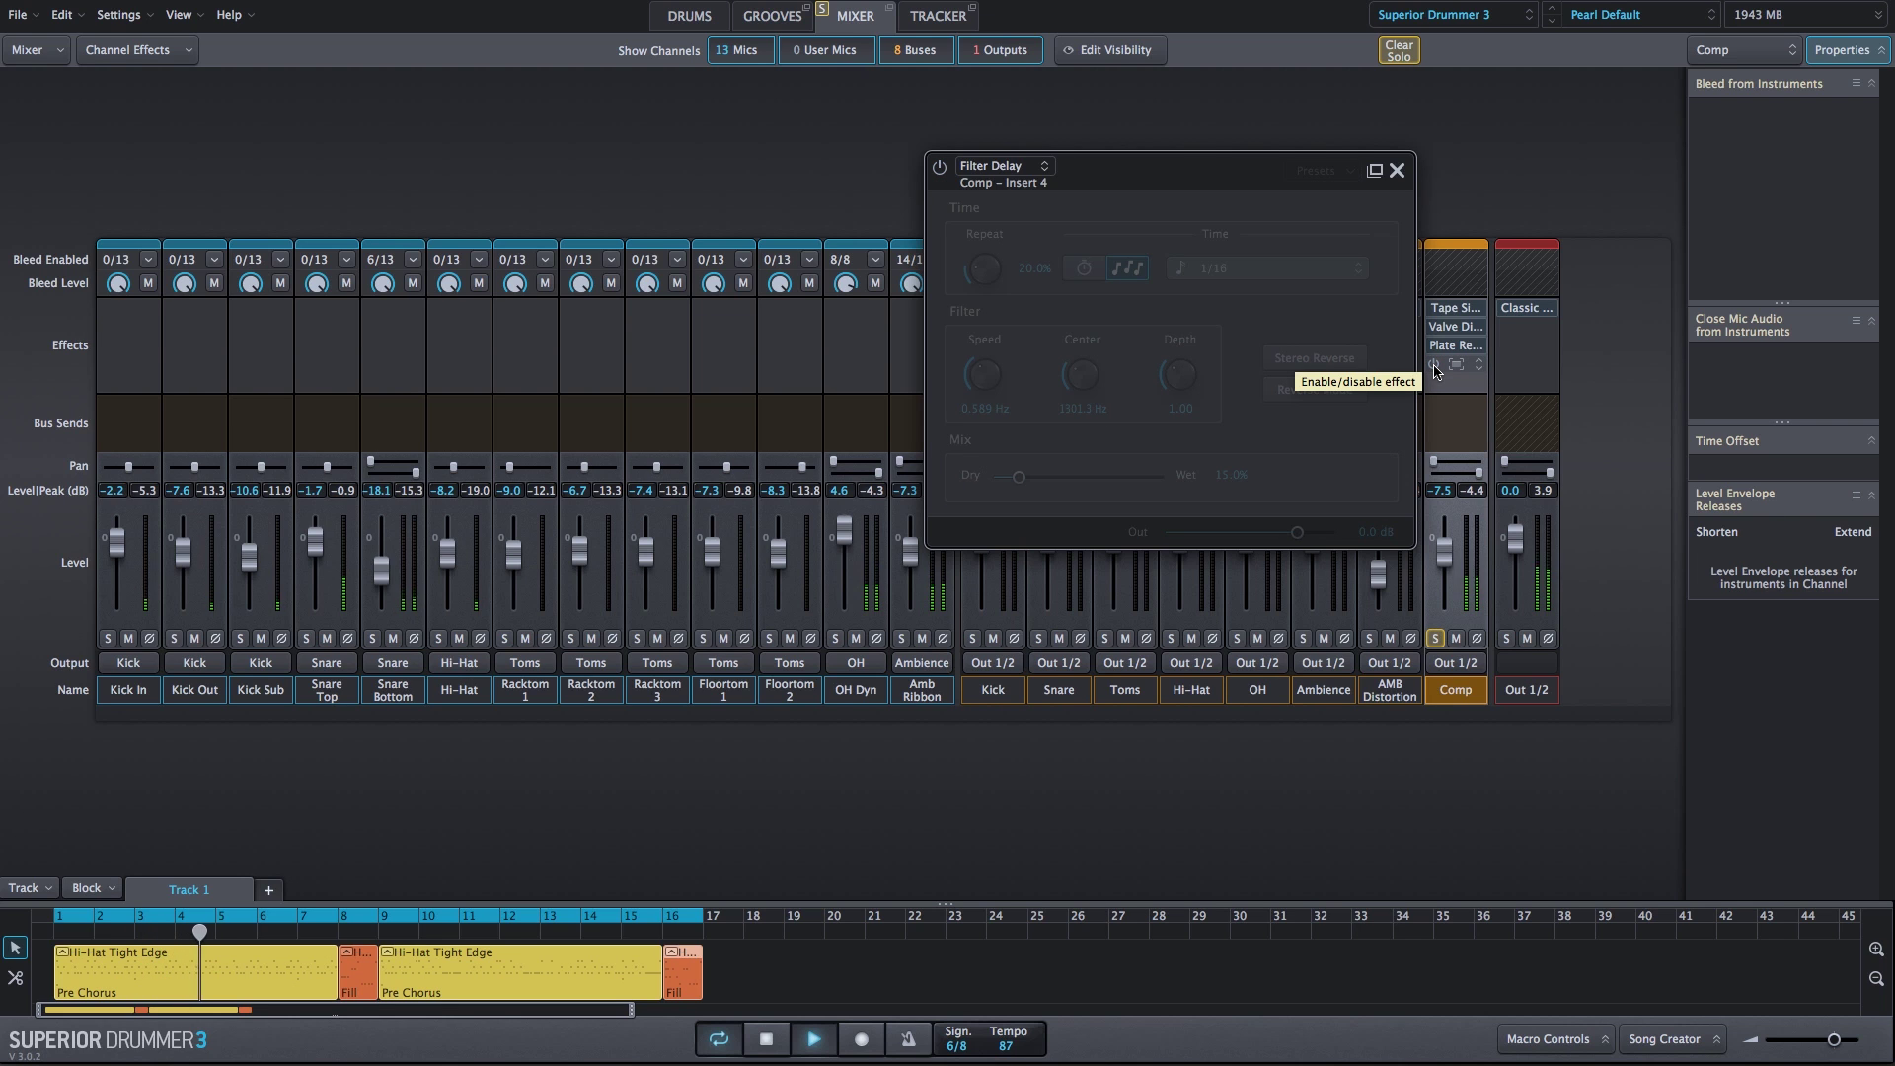
left_click(1433, 365)
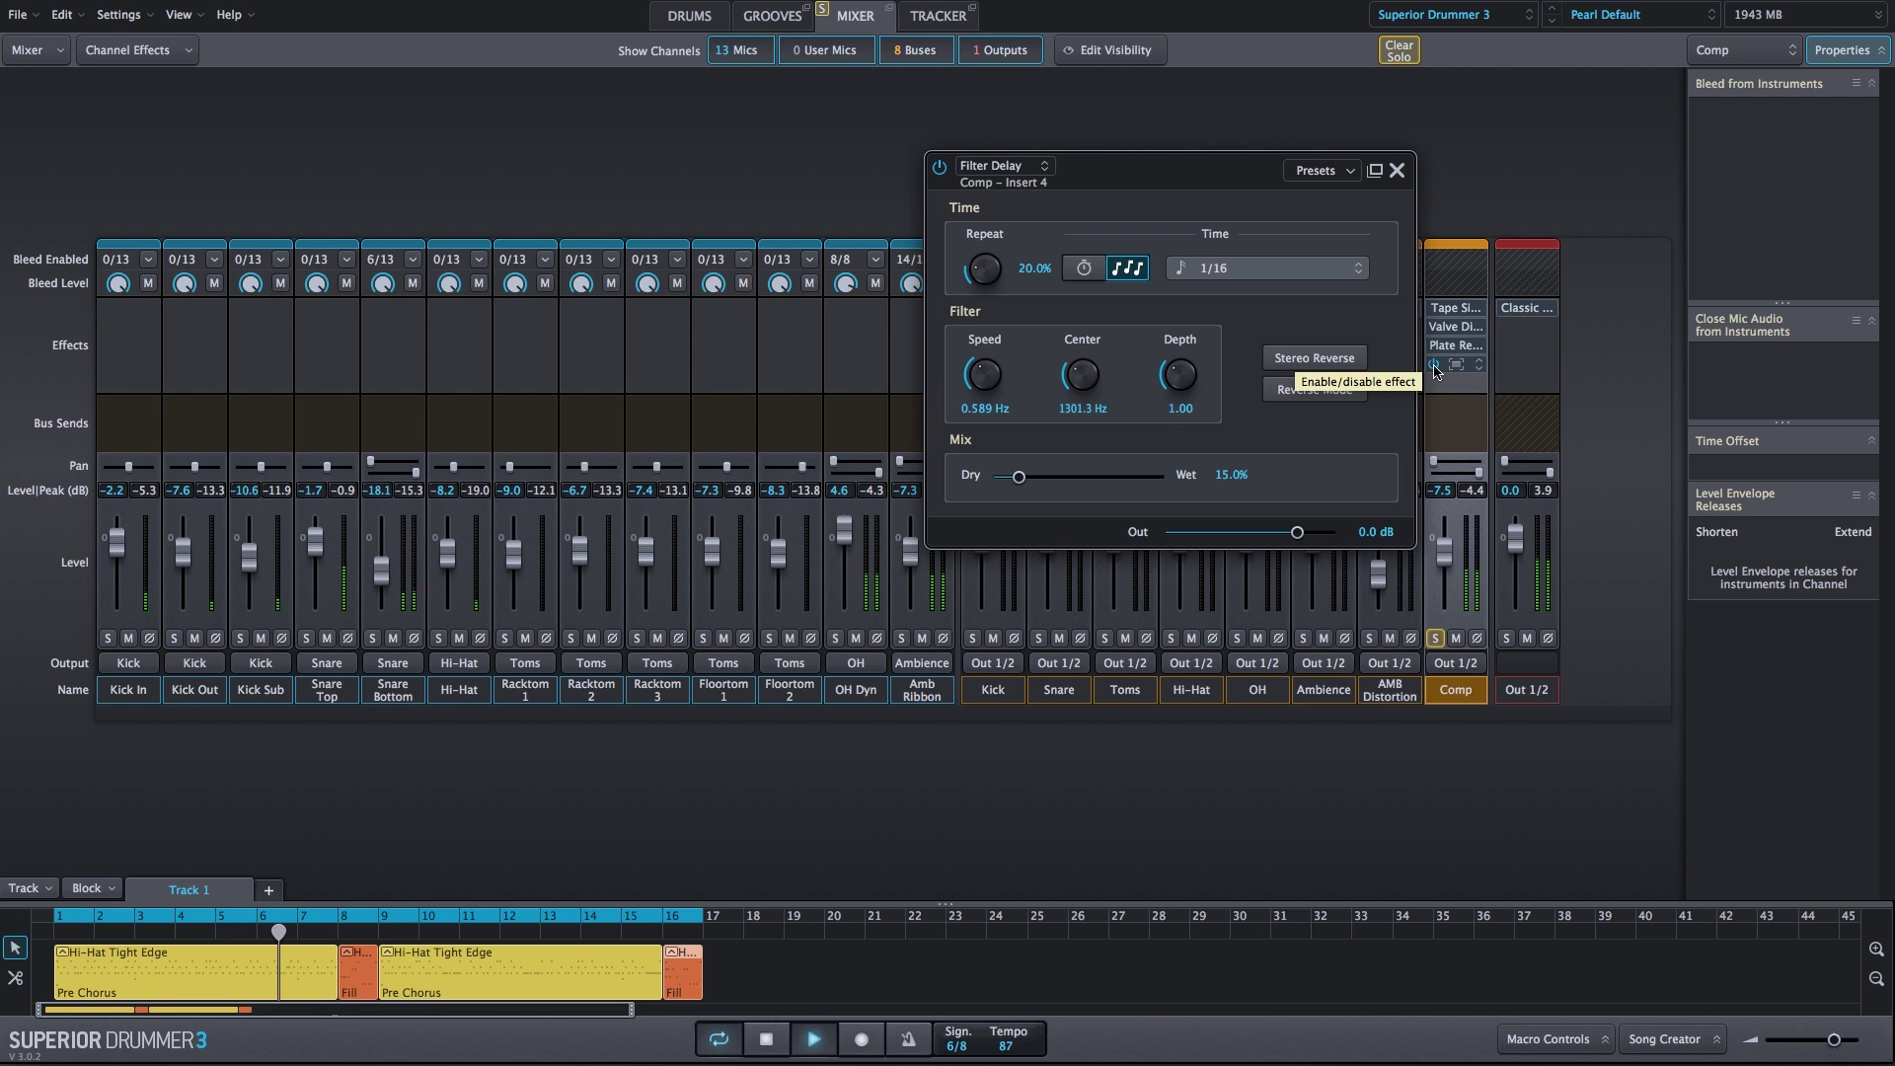
left_click(1433, 365)
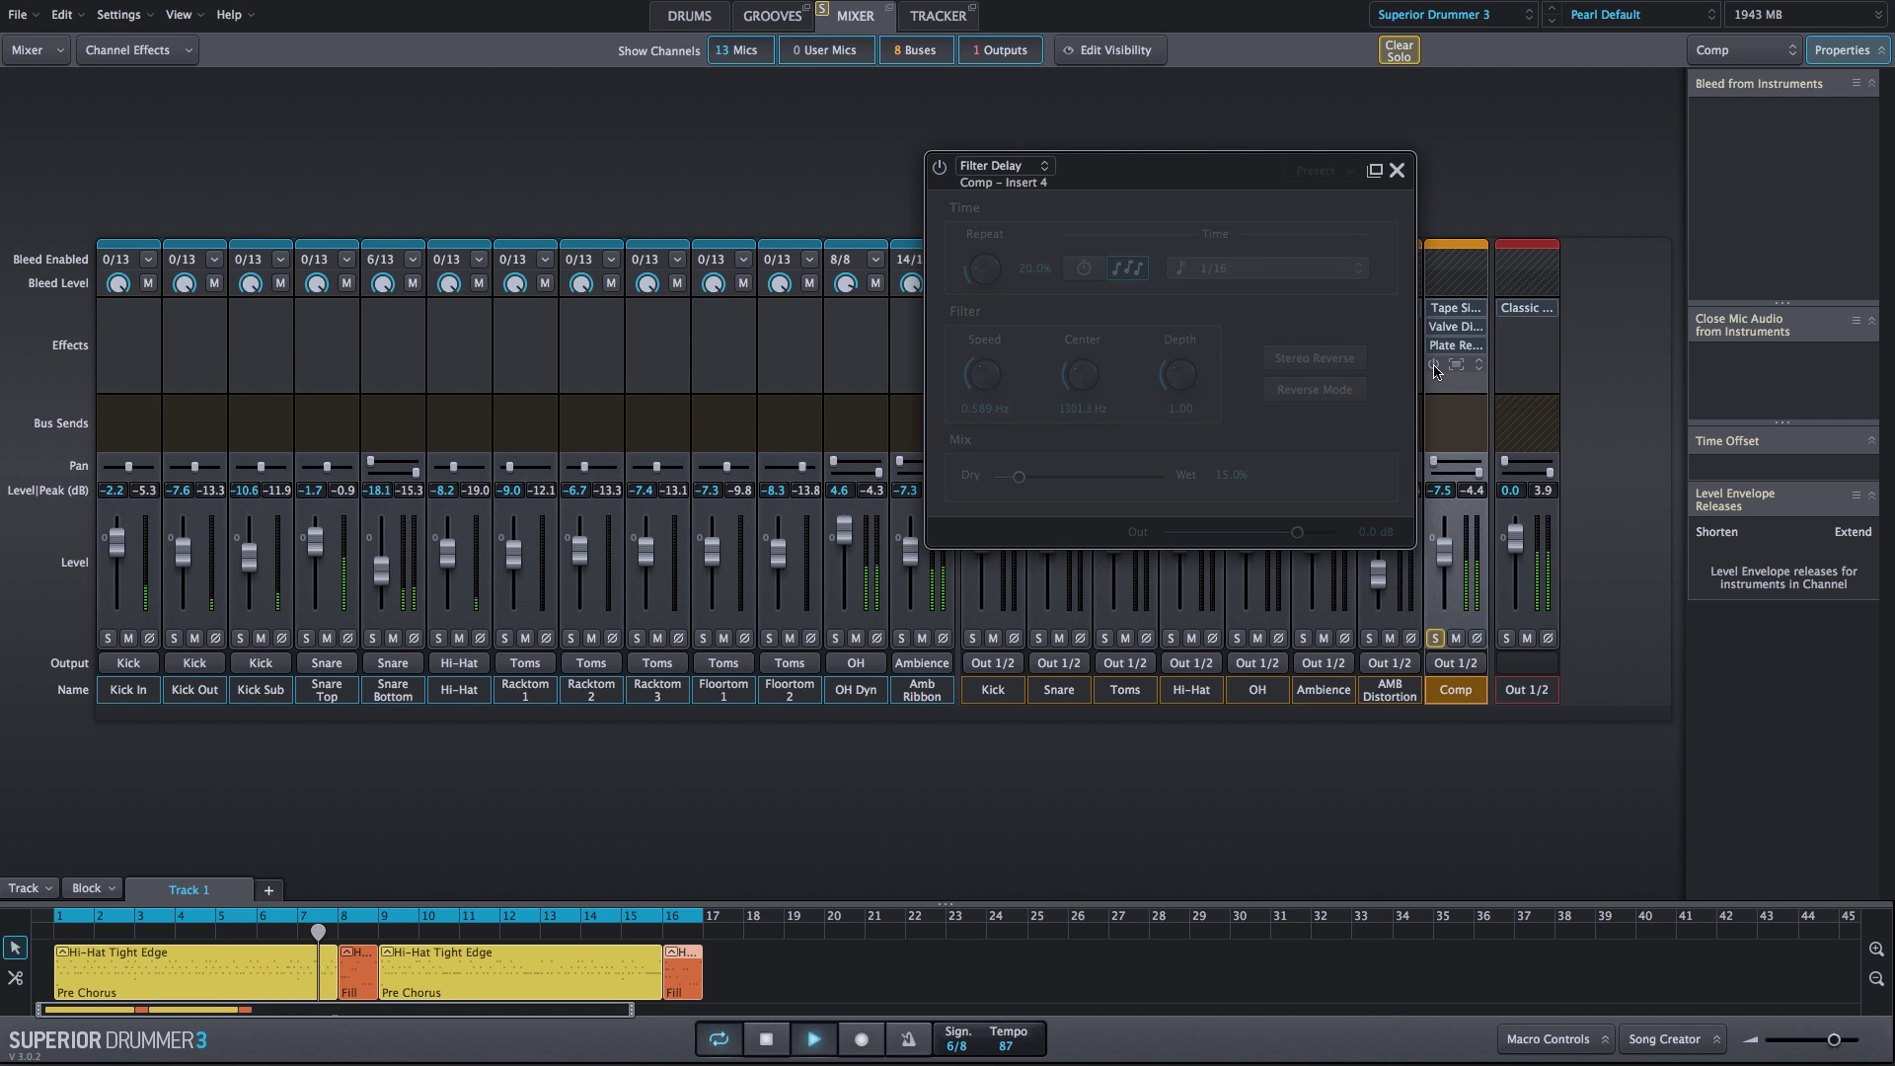
left_click(1433, 365)
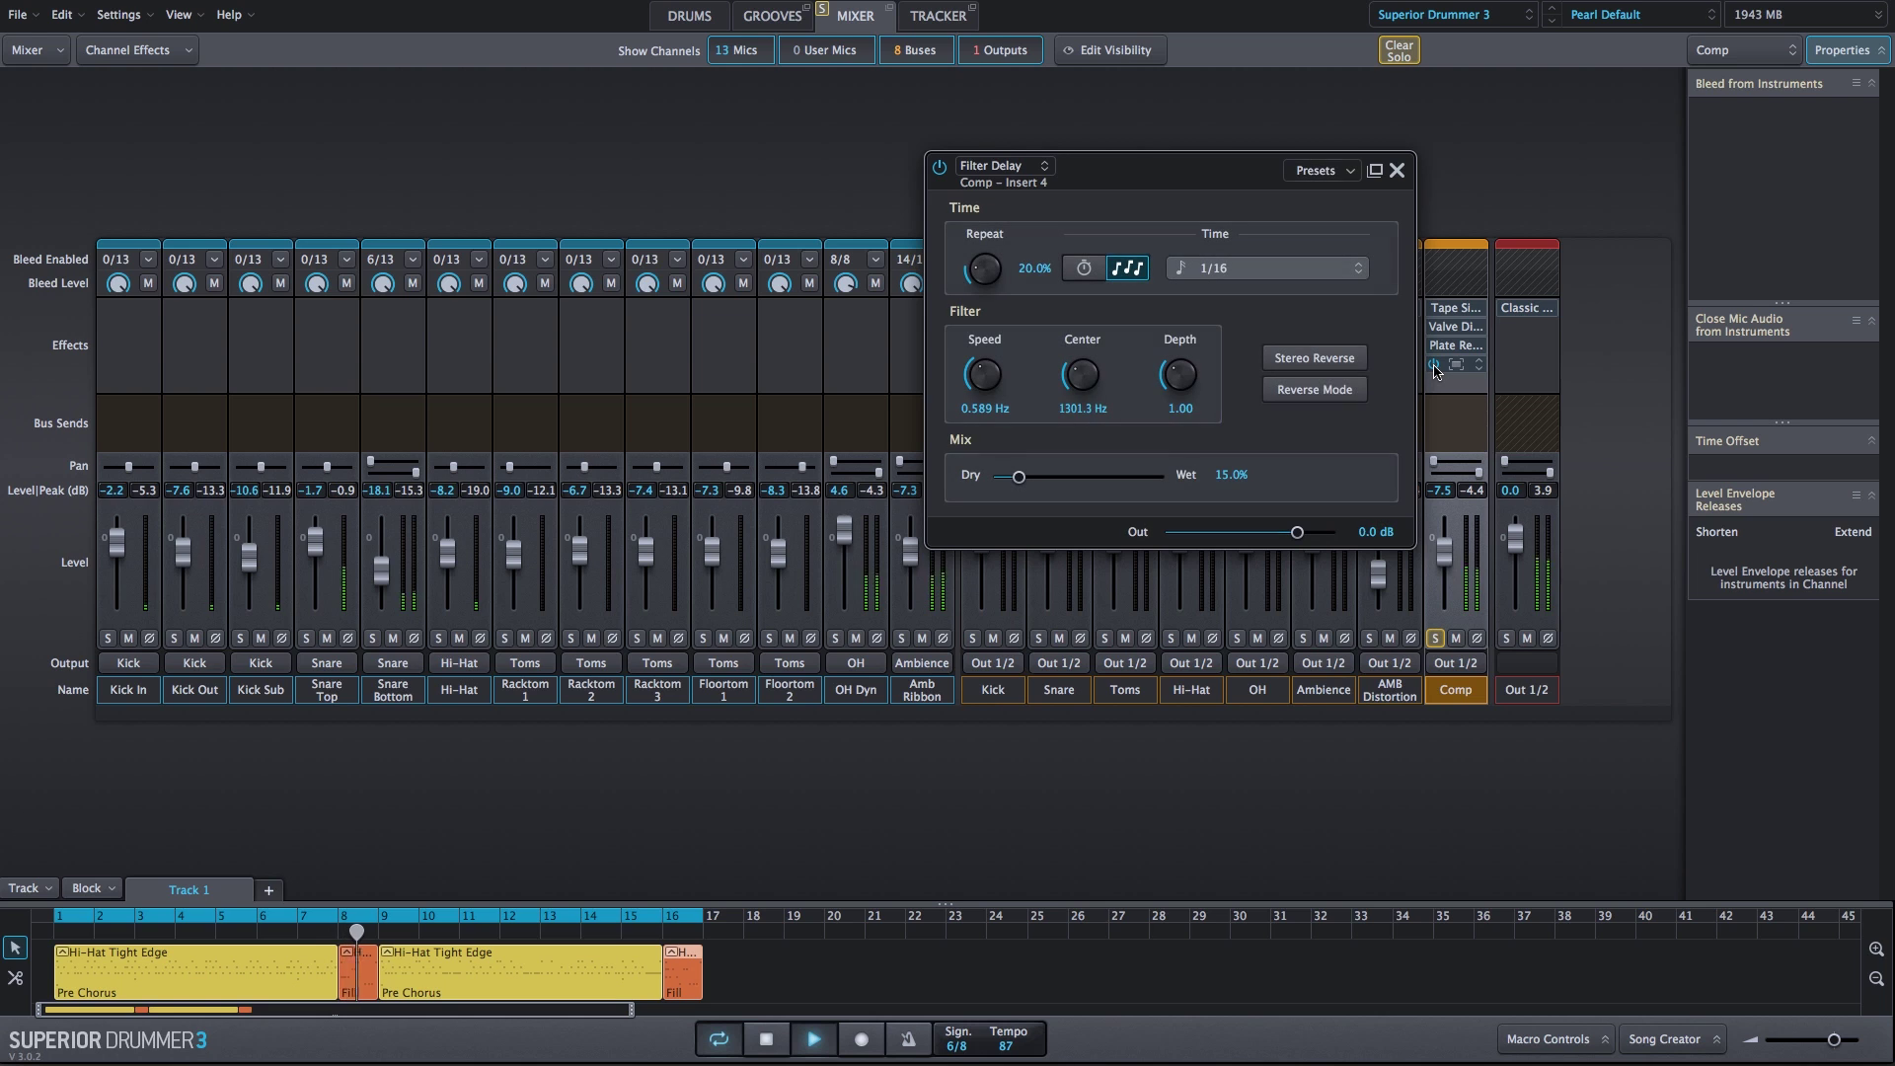
key("space")
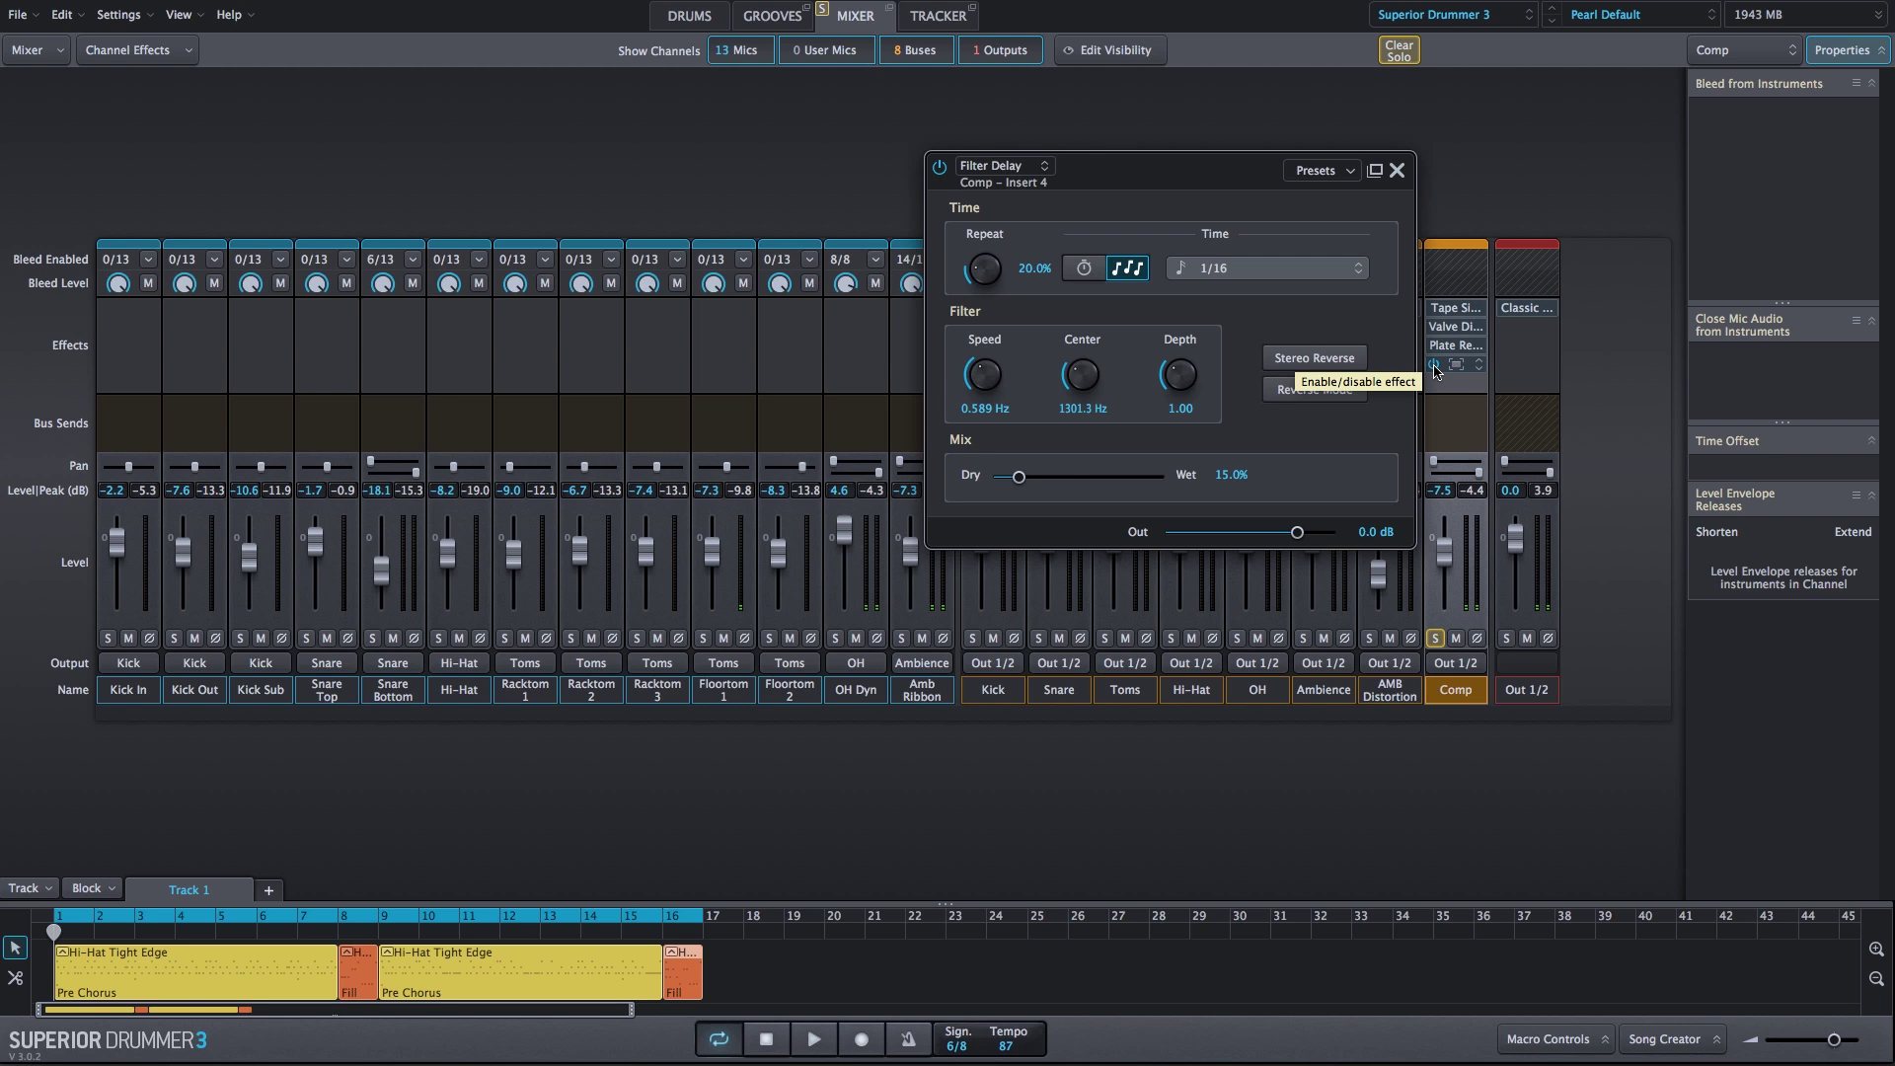
Step: Audition single drum hits with the Filter Delay on and off, leave it enabled and close the effect
mouse_move(1236, 595)
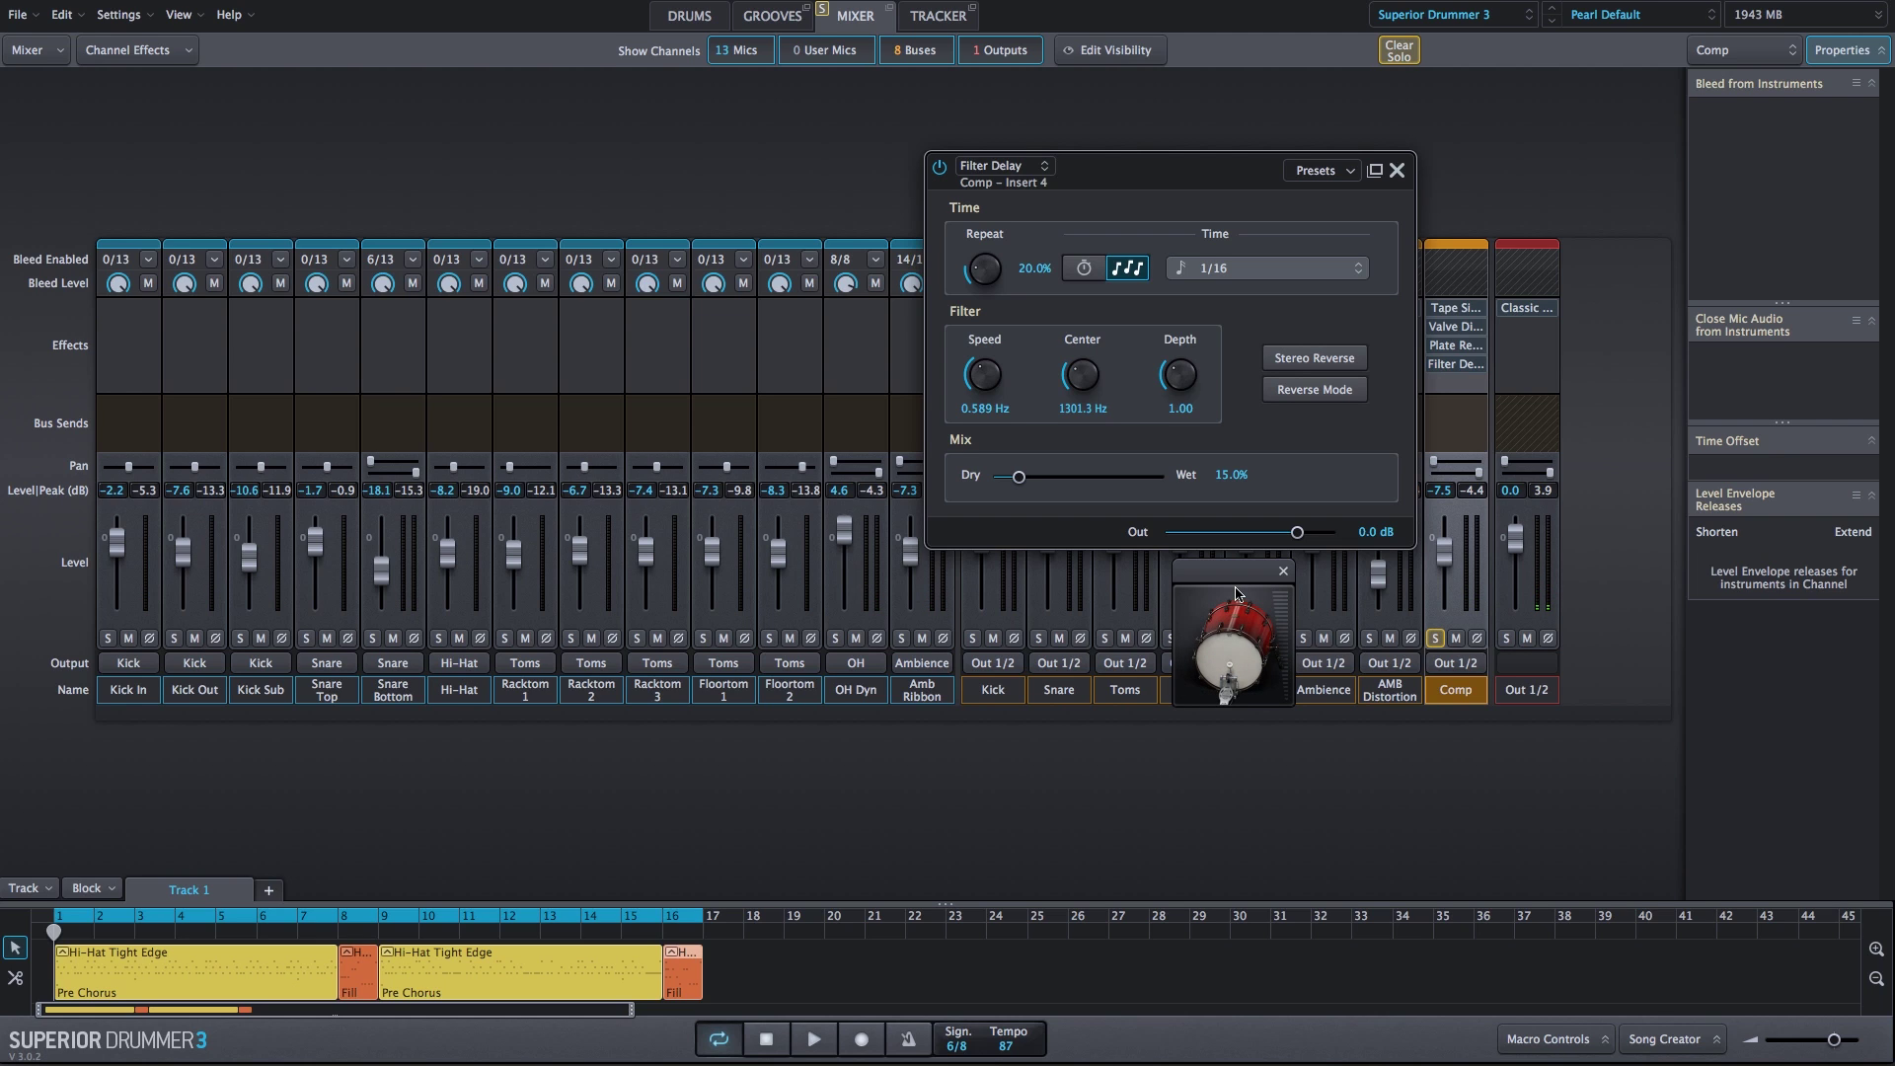
left_click(1433, 365)
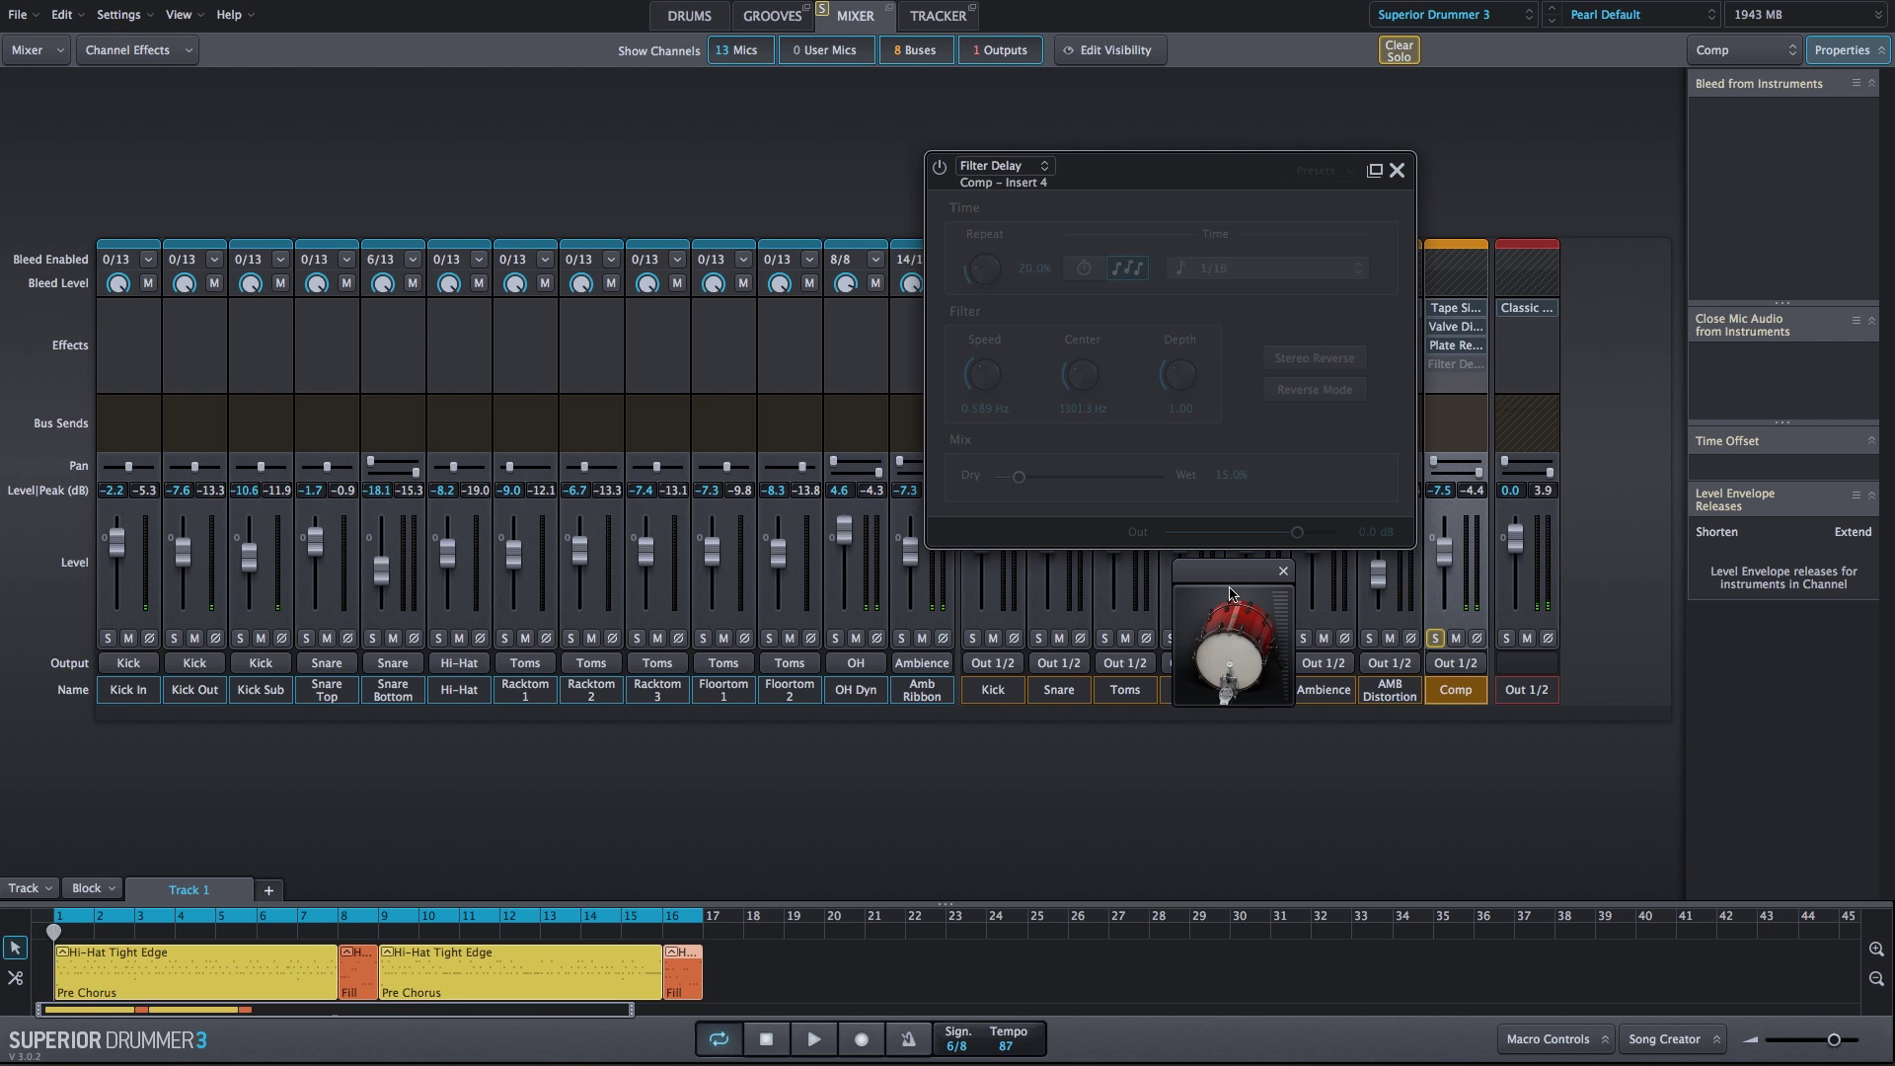
left_click(1433, 366)
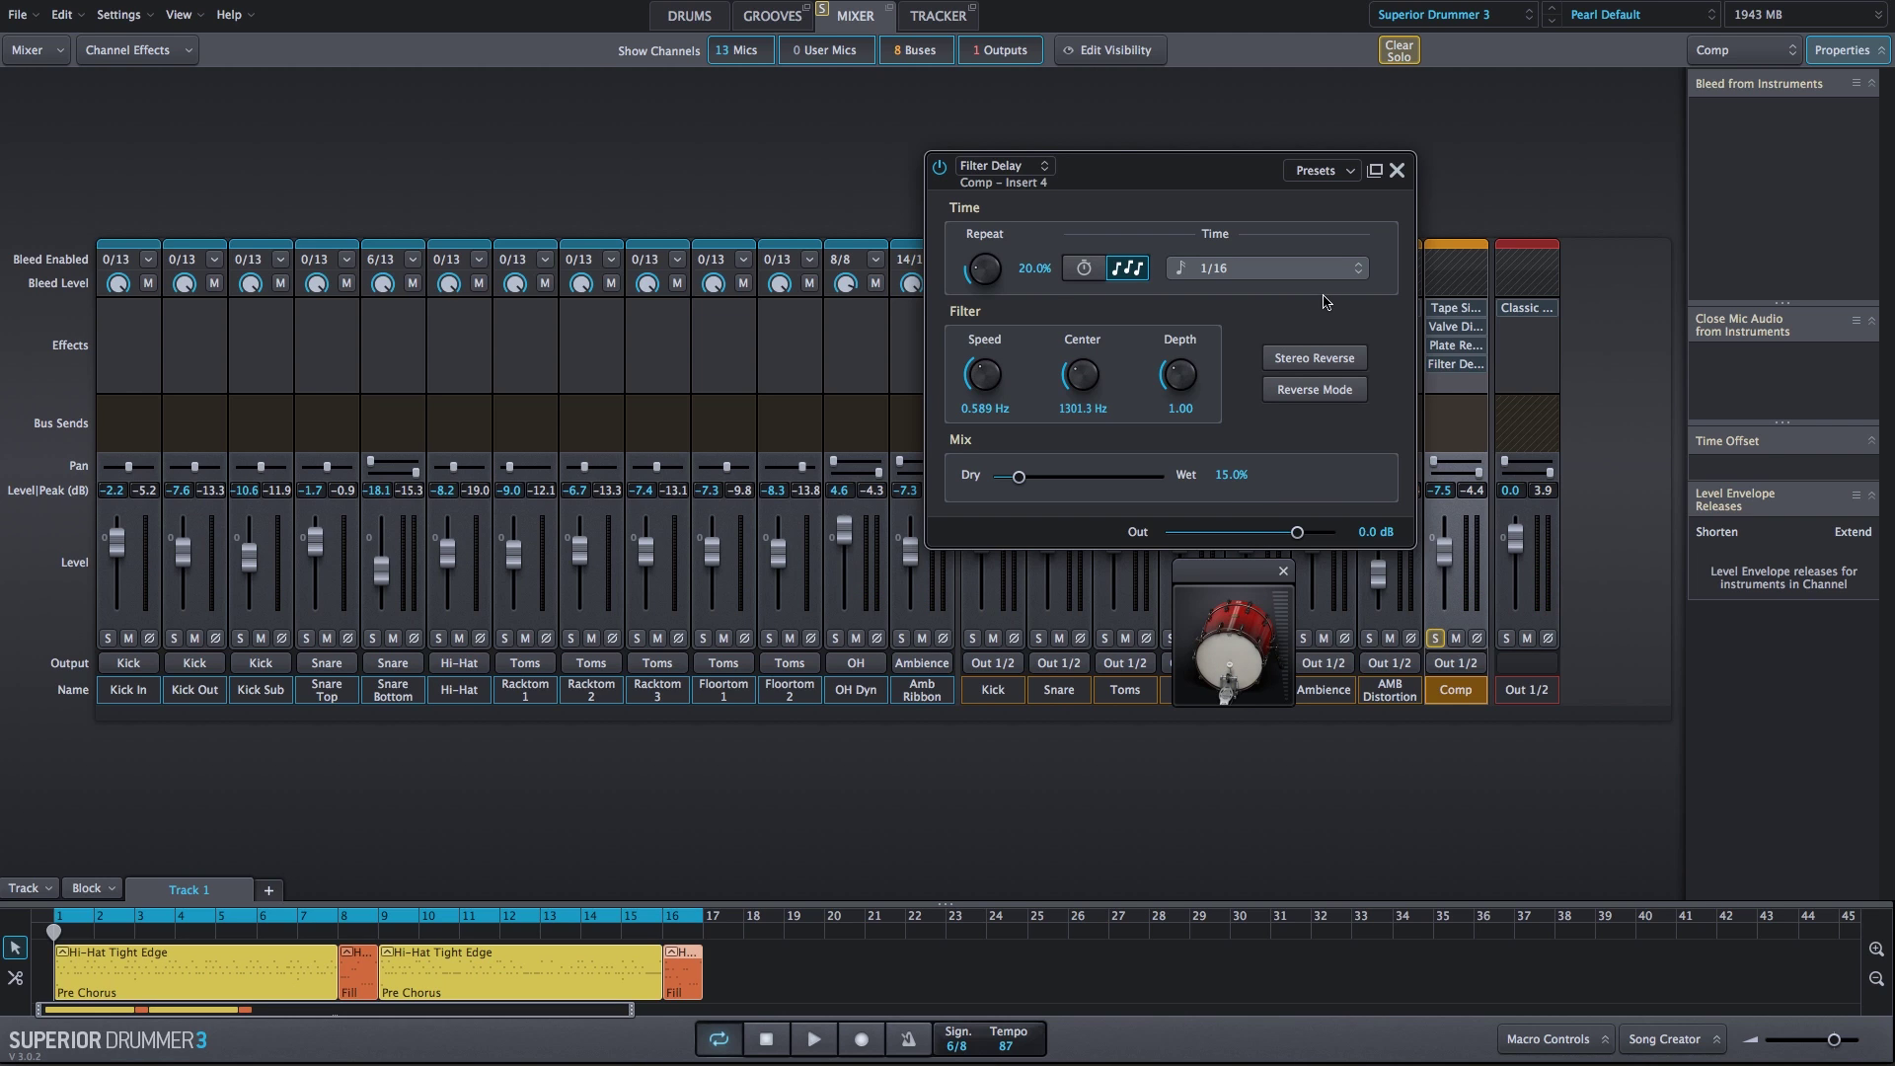
left_click(1397, 170)
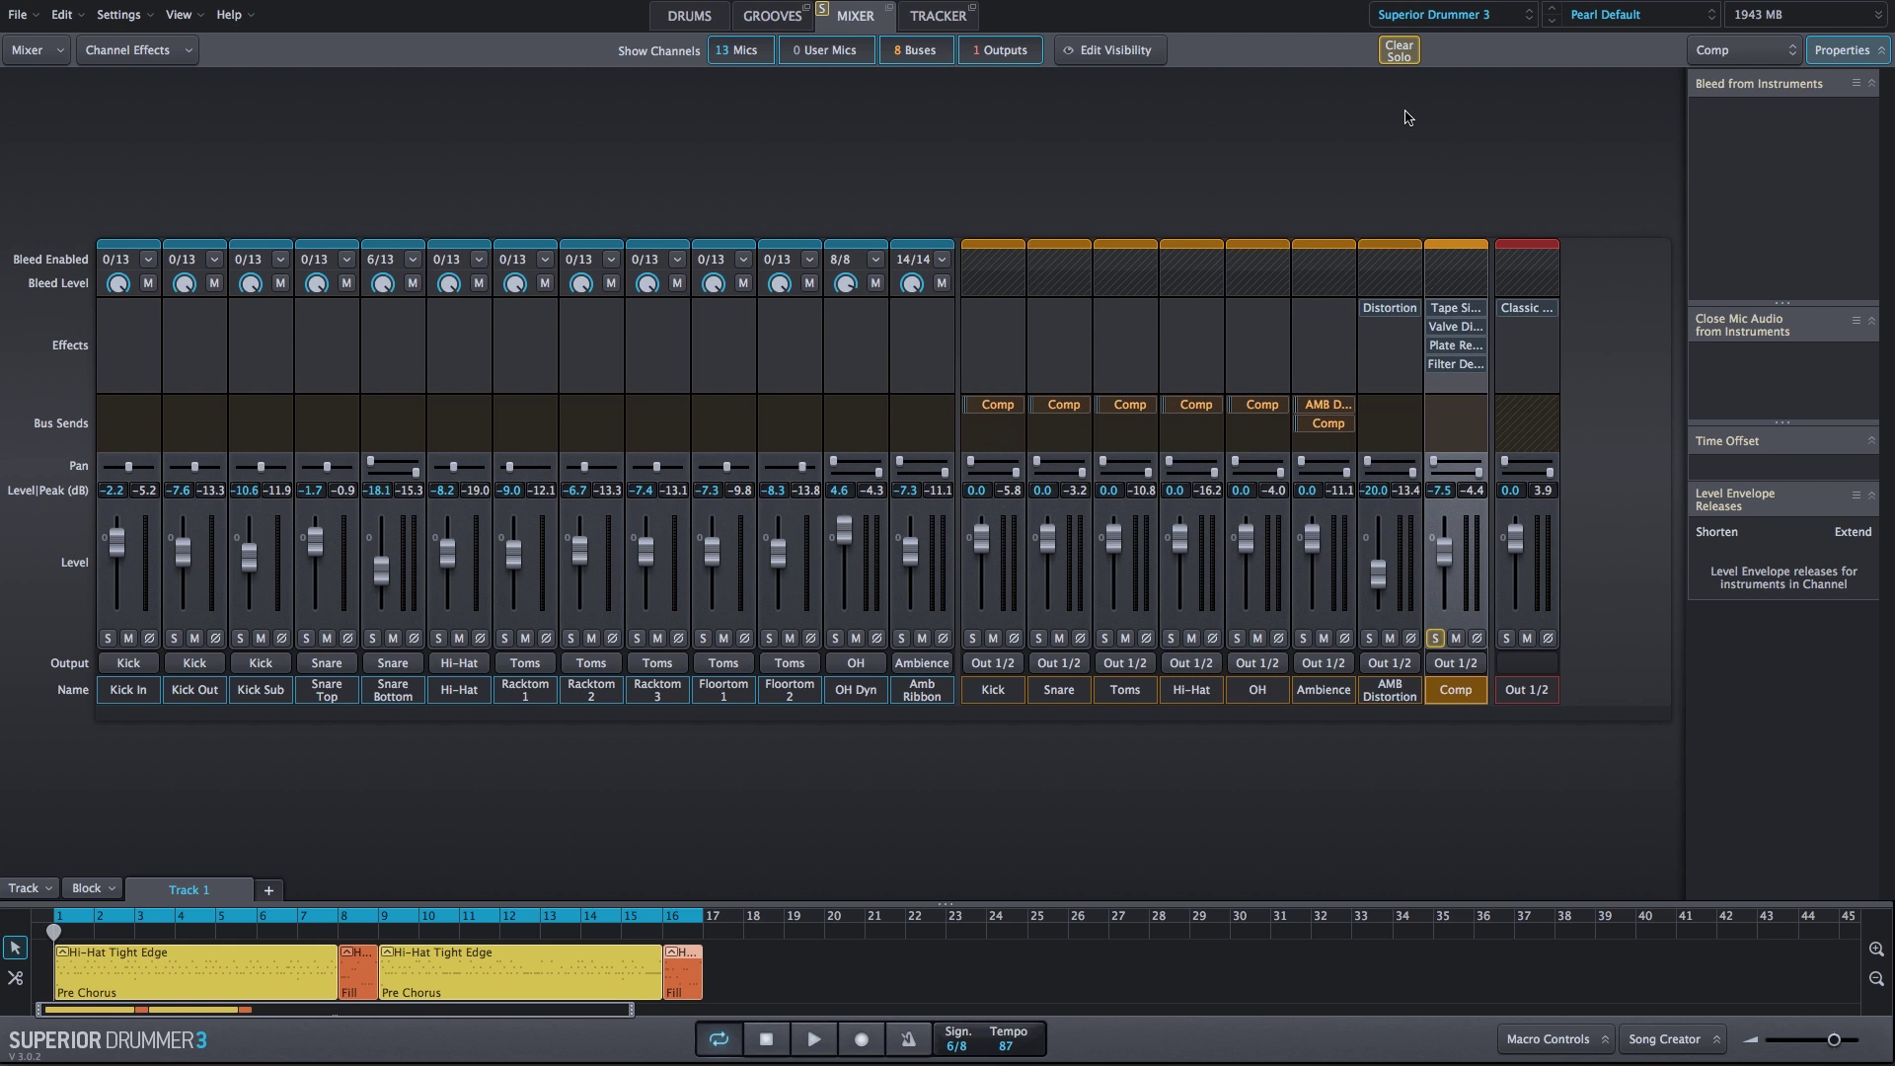
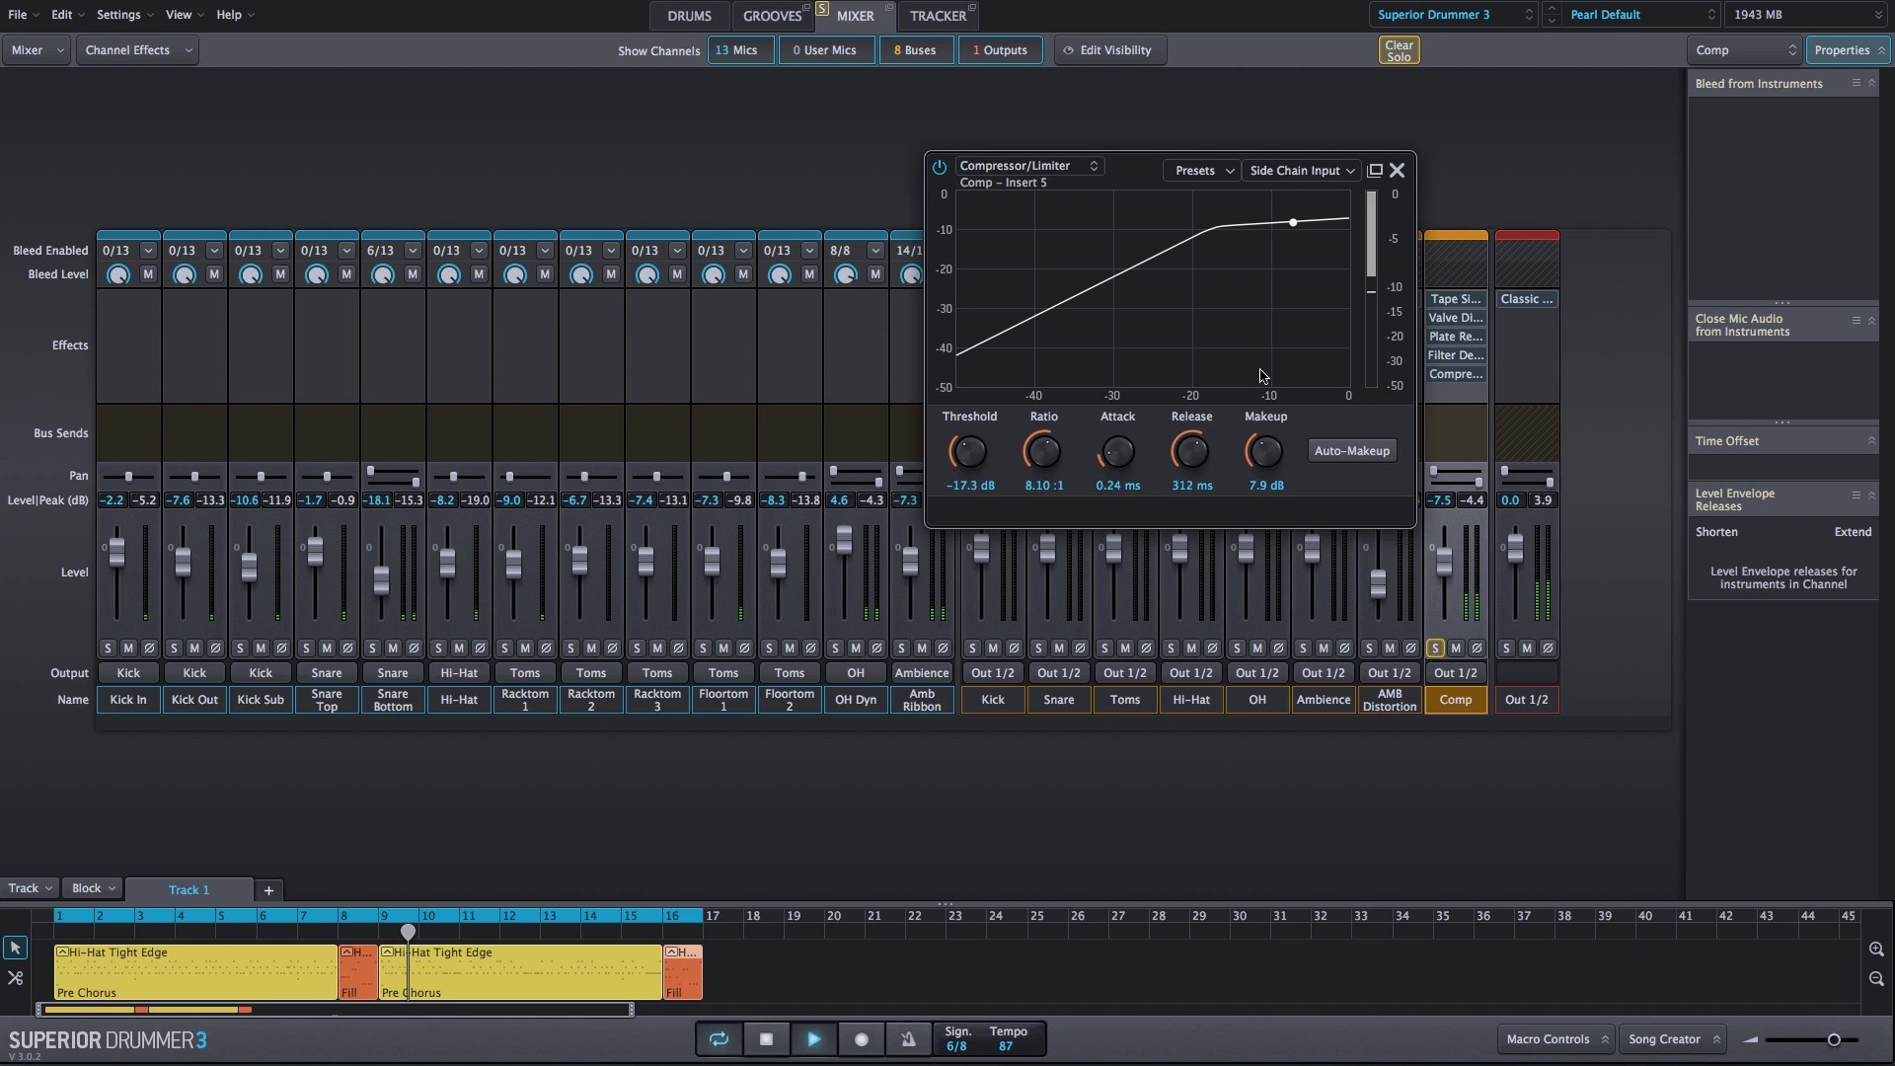
Step: Compare the playing Comp bus with its Compressor/Limiter off and on, then stop playback and close the effect
left_click(939, 168)
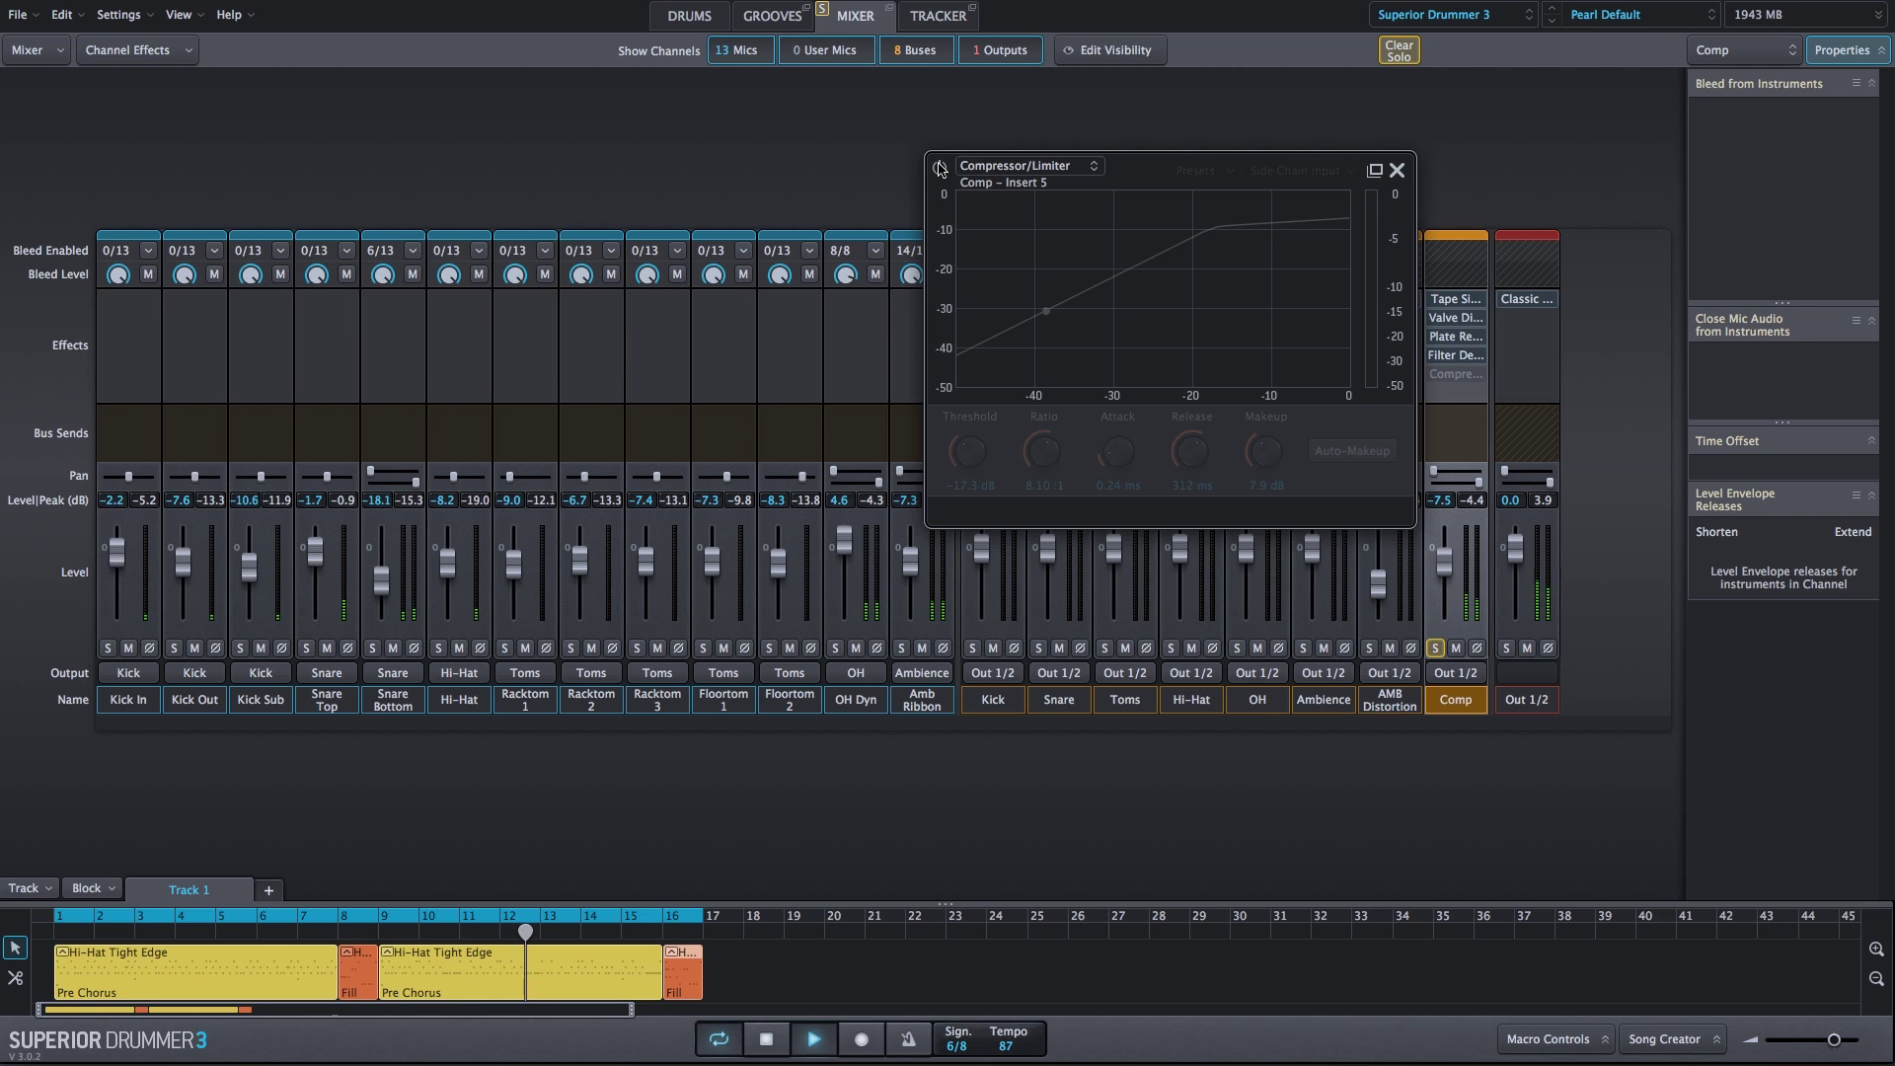
left_click(939, 168)
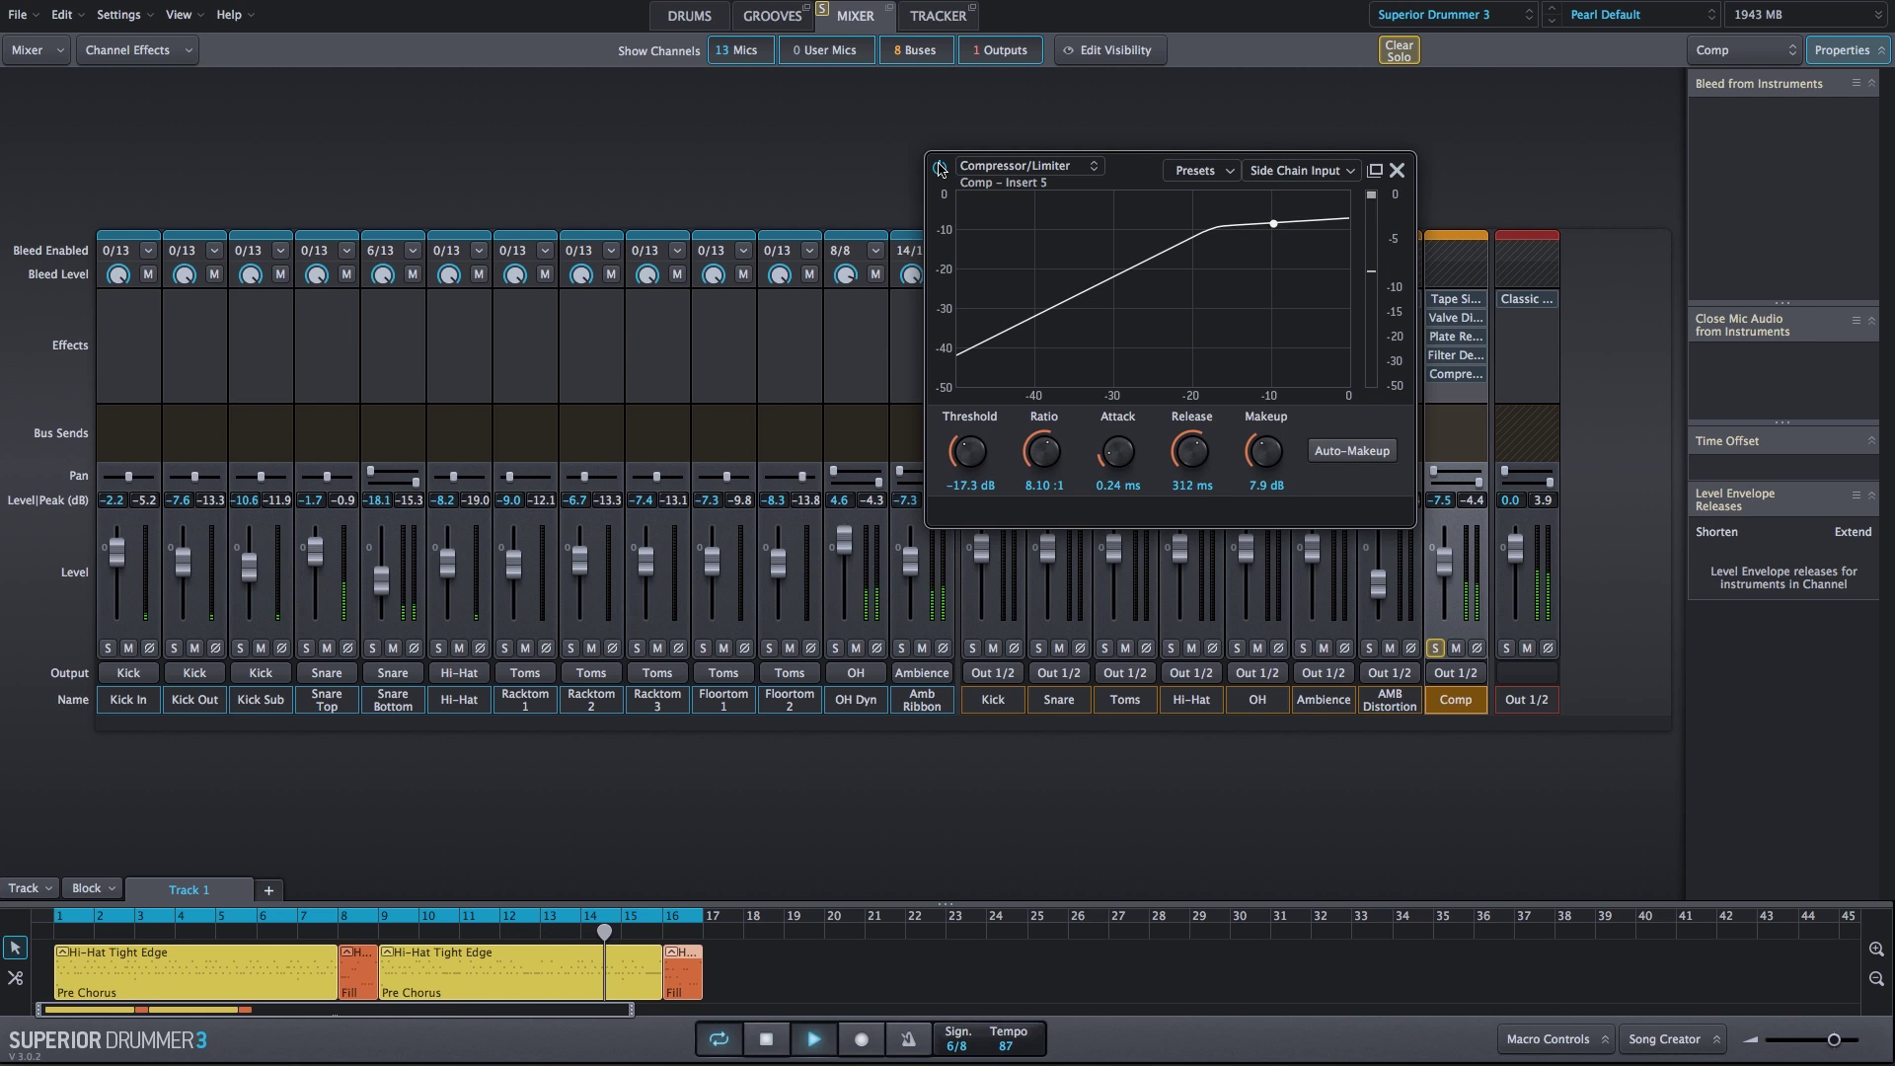
left_click(940, 168)
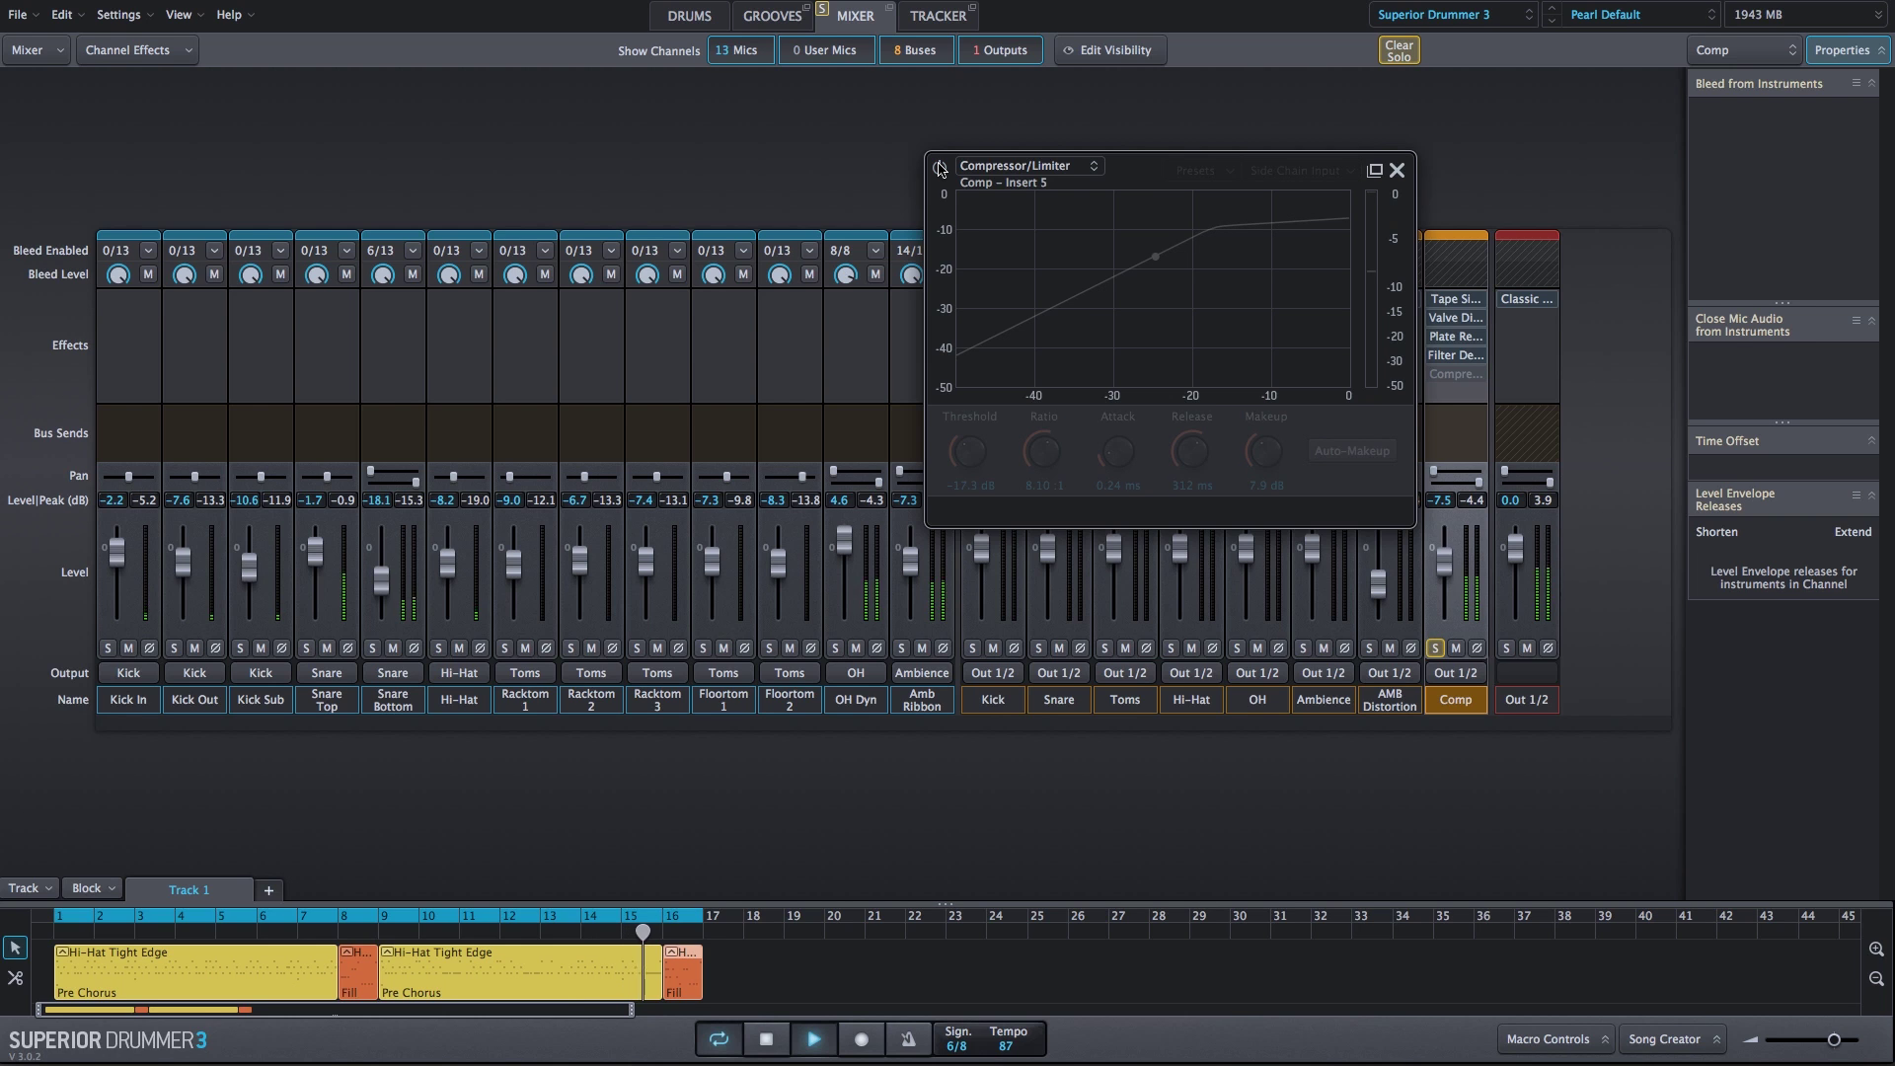
left_click(939, 167)
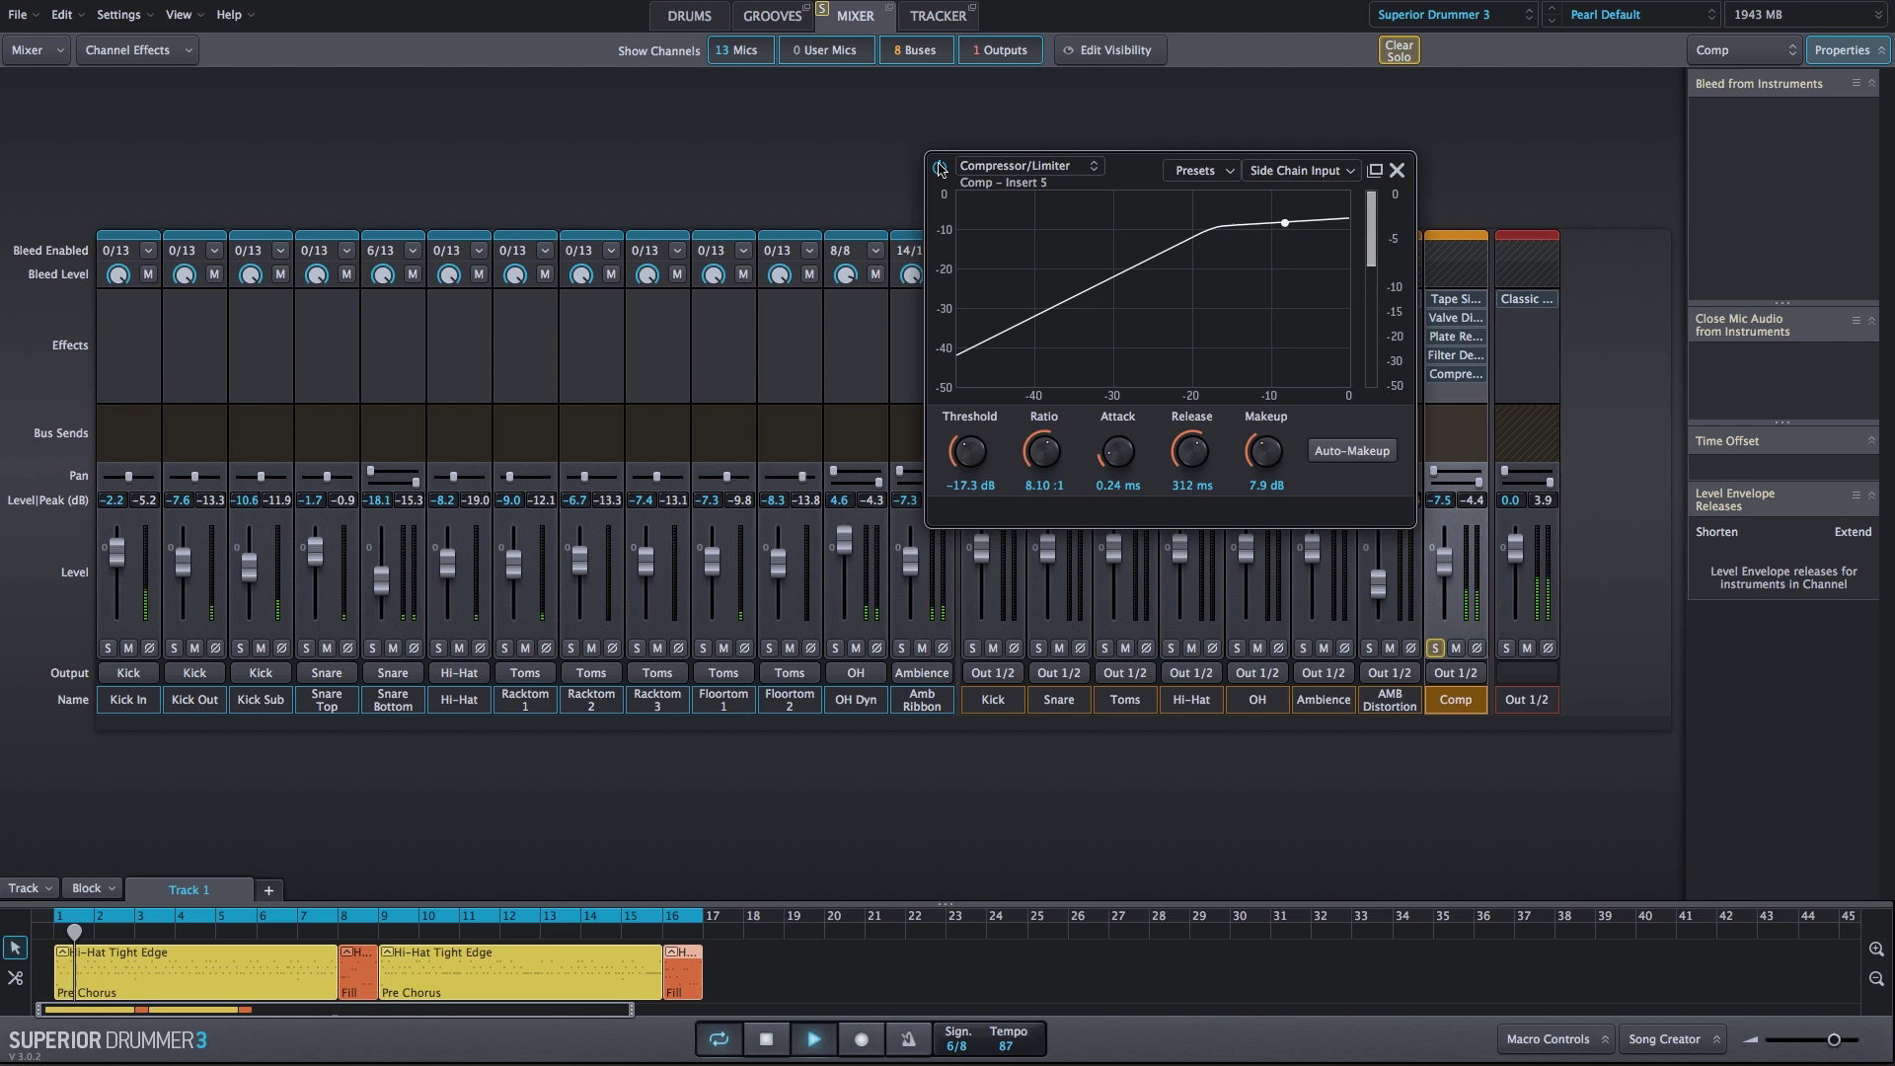
key("space")
left_click(1397, 170)
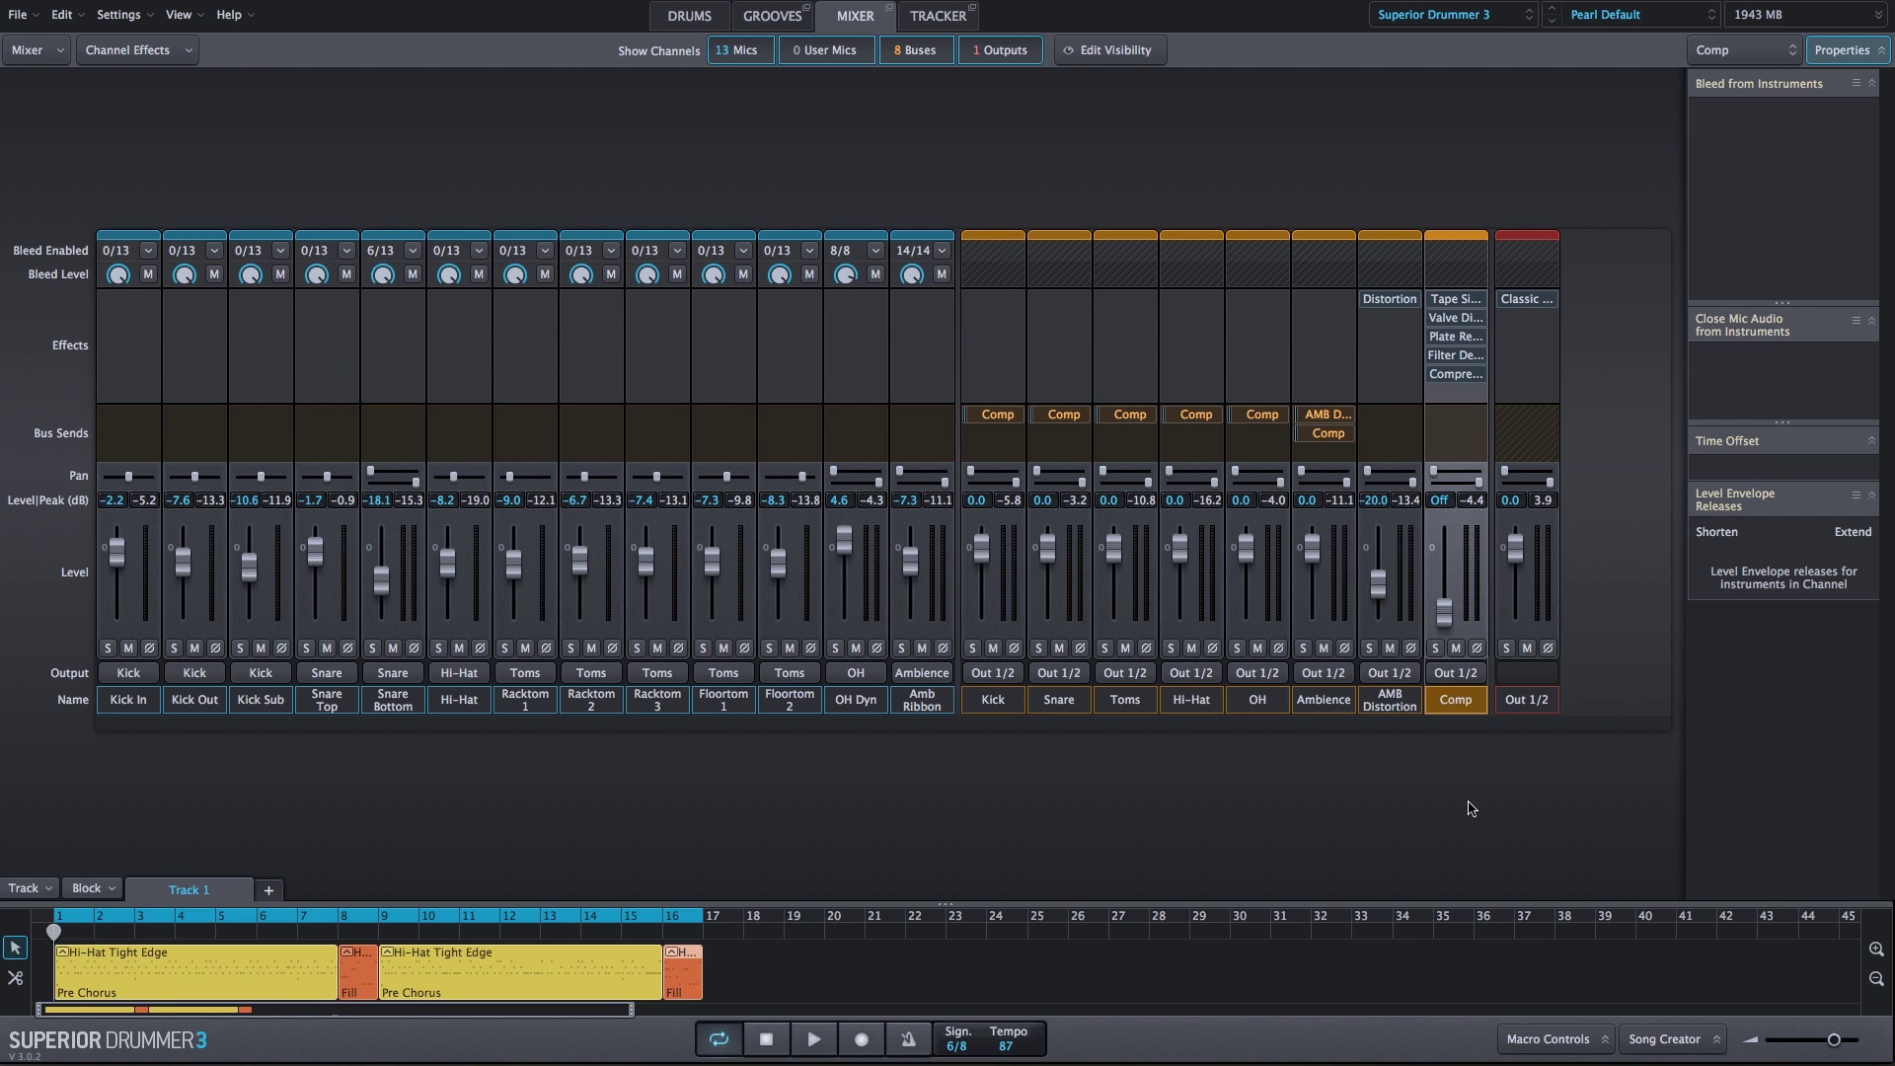
Step: Play the full mix, raise the Comp bus level to -10.7 dB and compare it muted and unmuted
key("space")
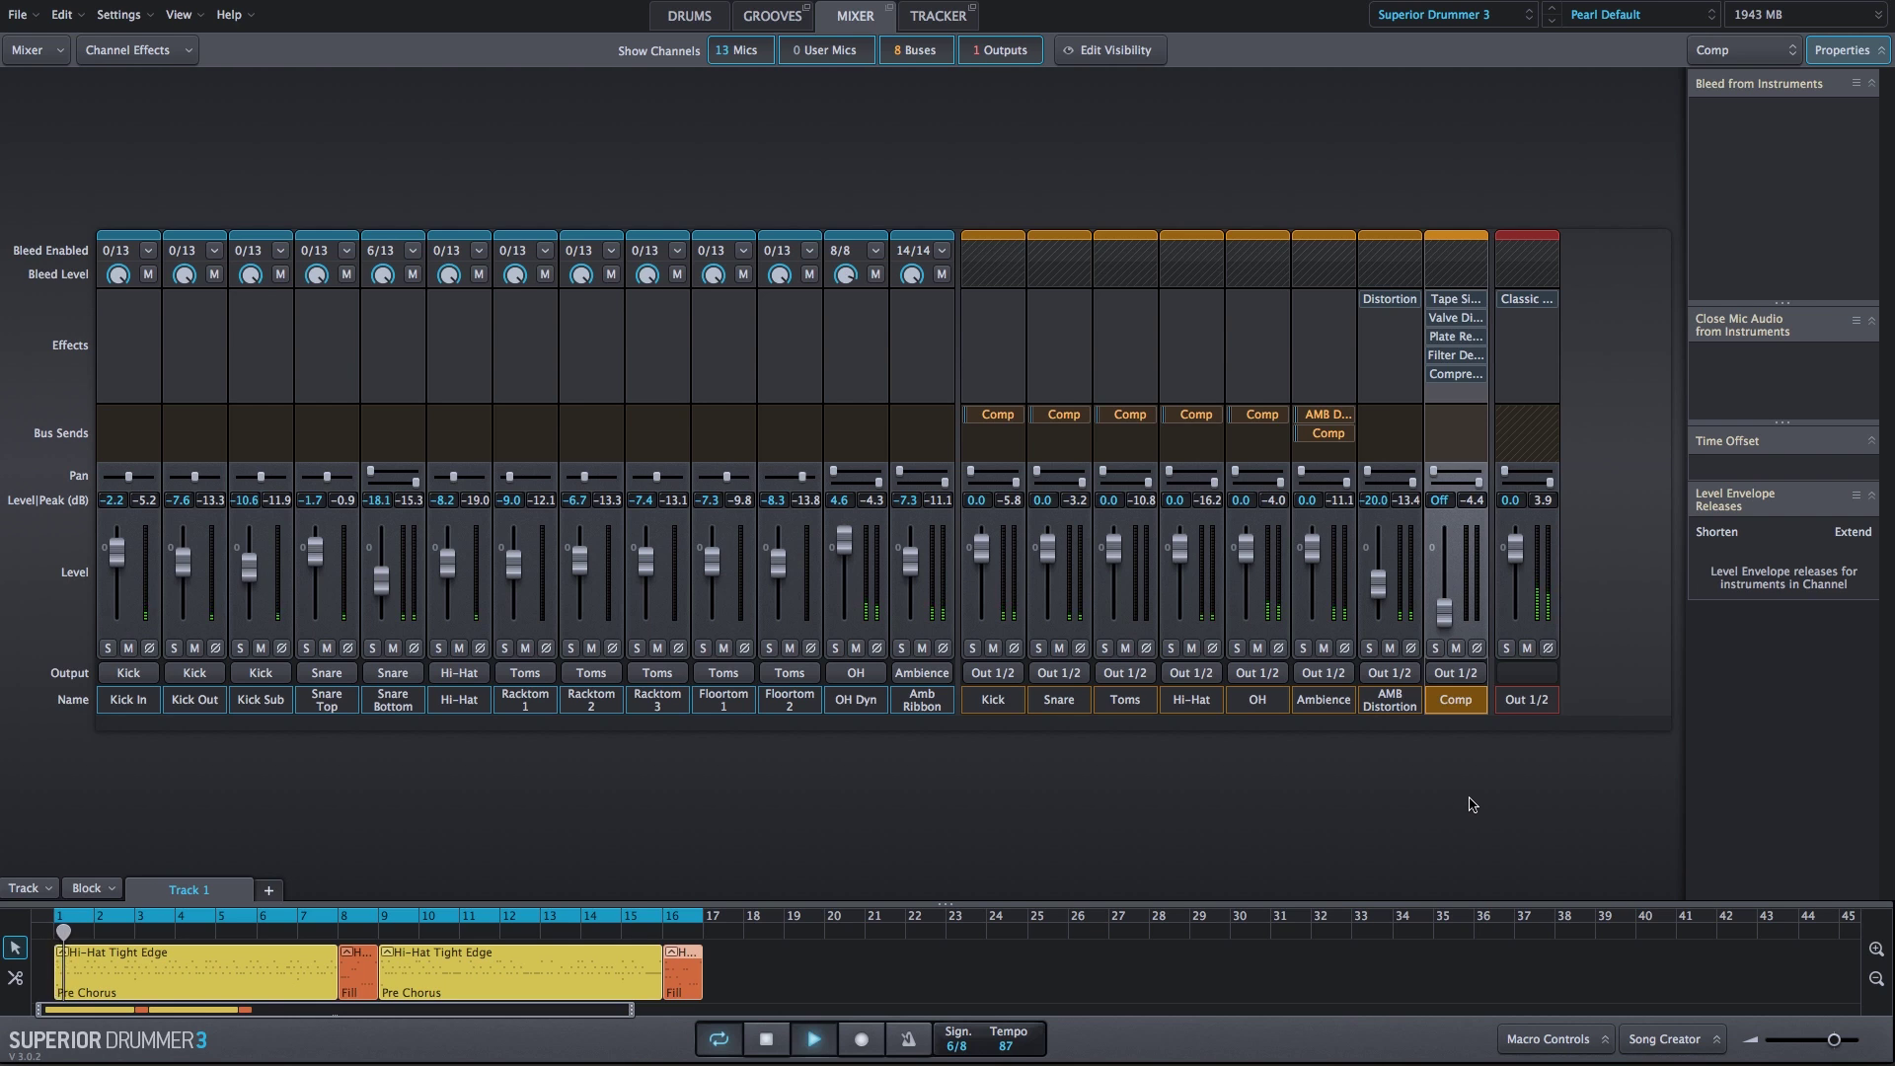
left_click_drag(1442, 622, 1443, 580)
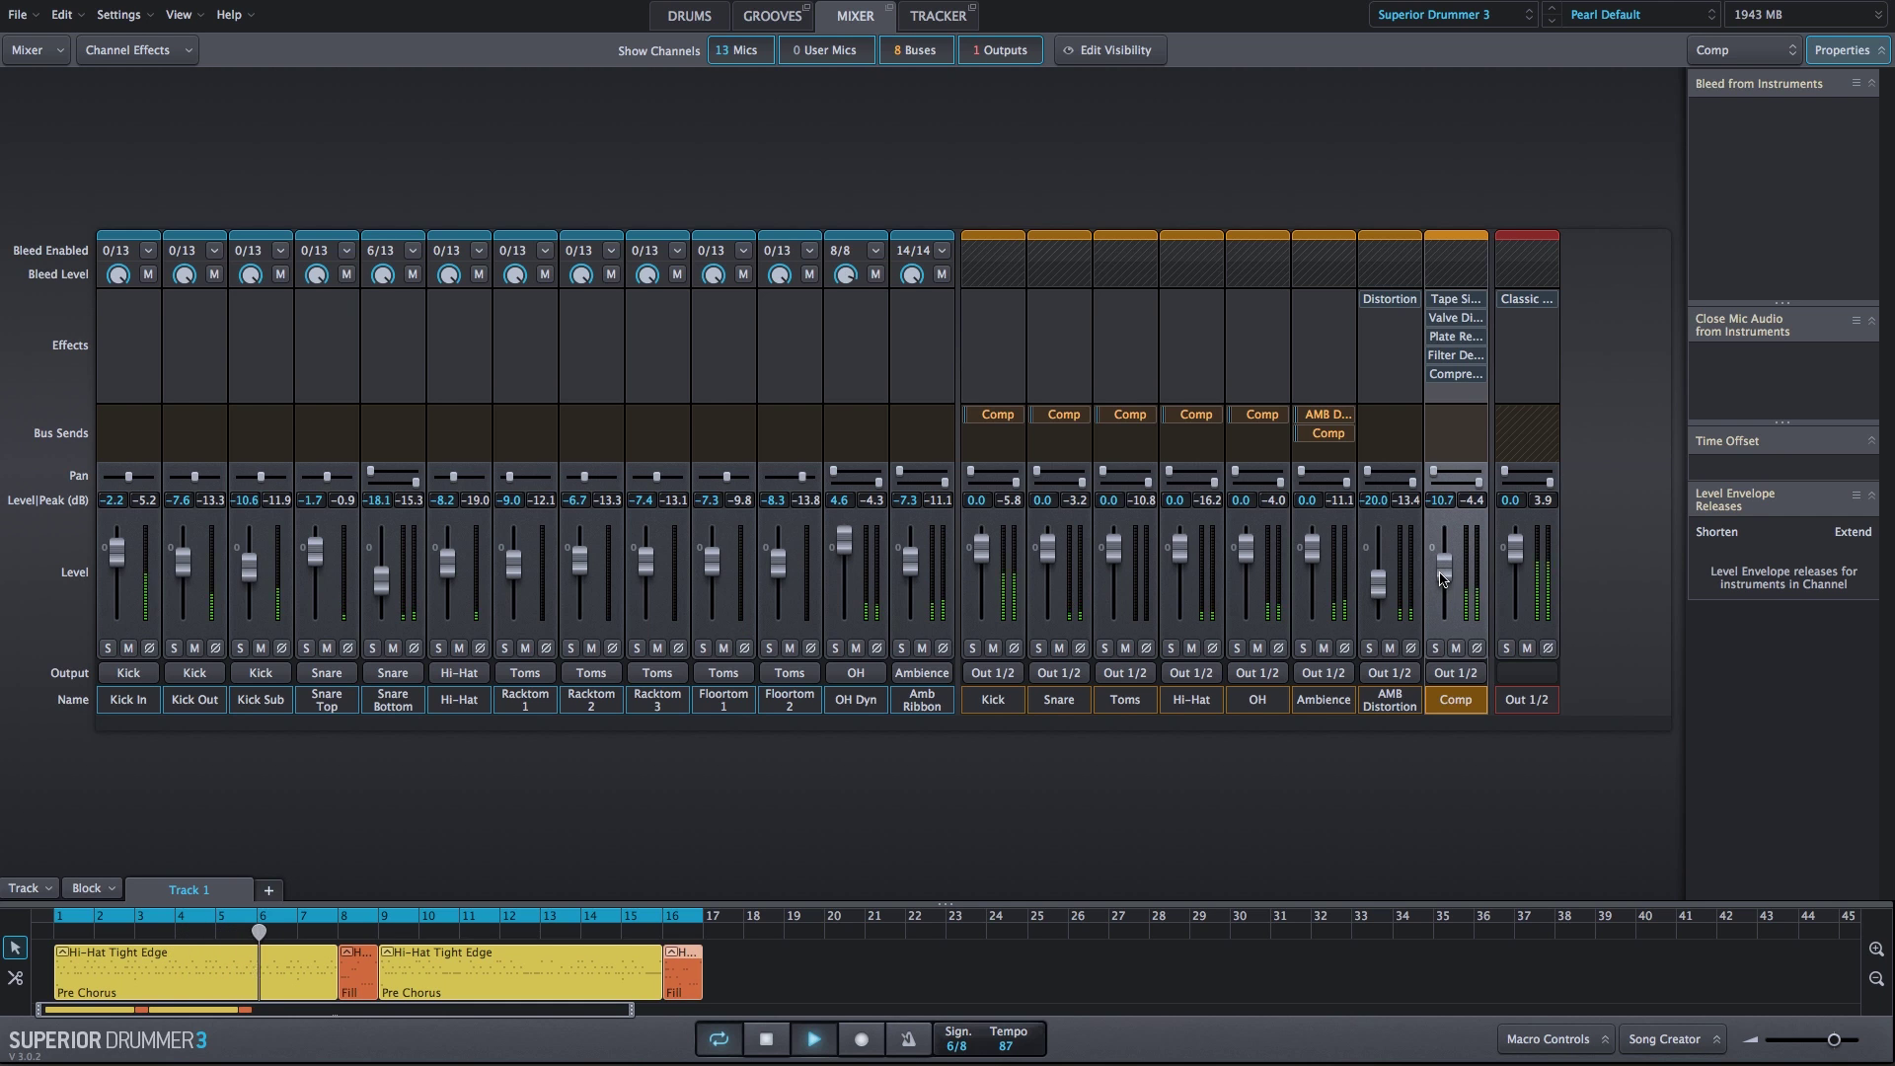
left_click(1457, 648)
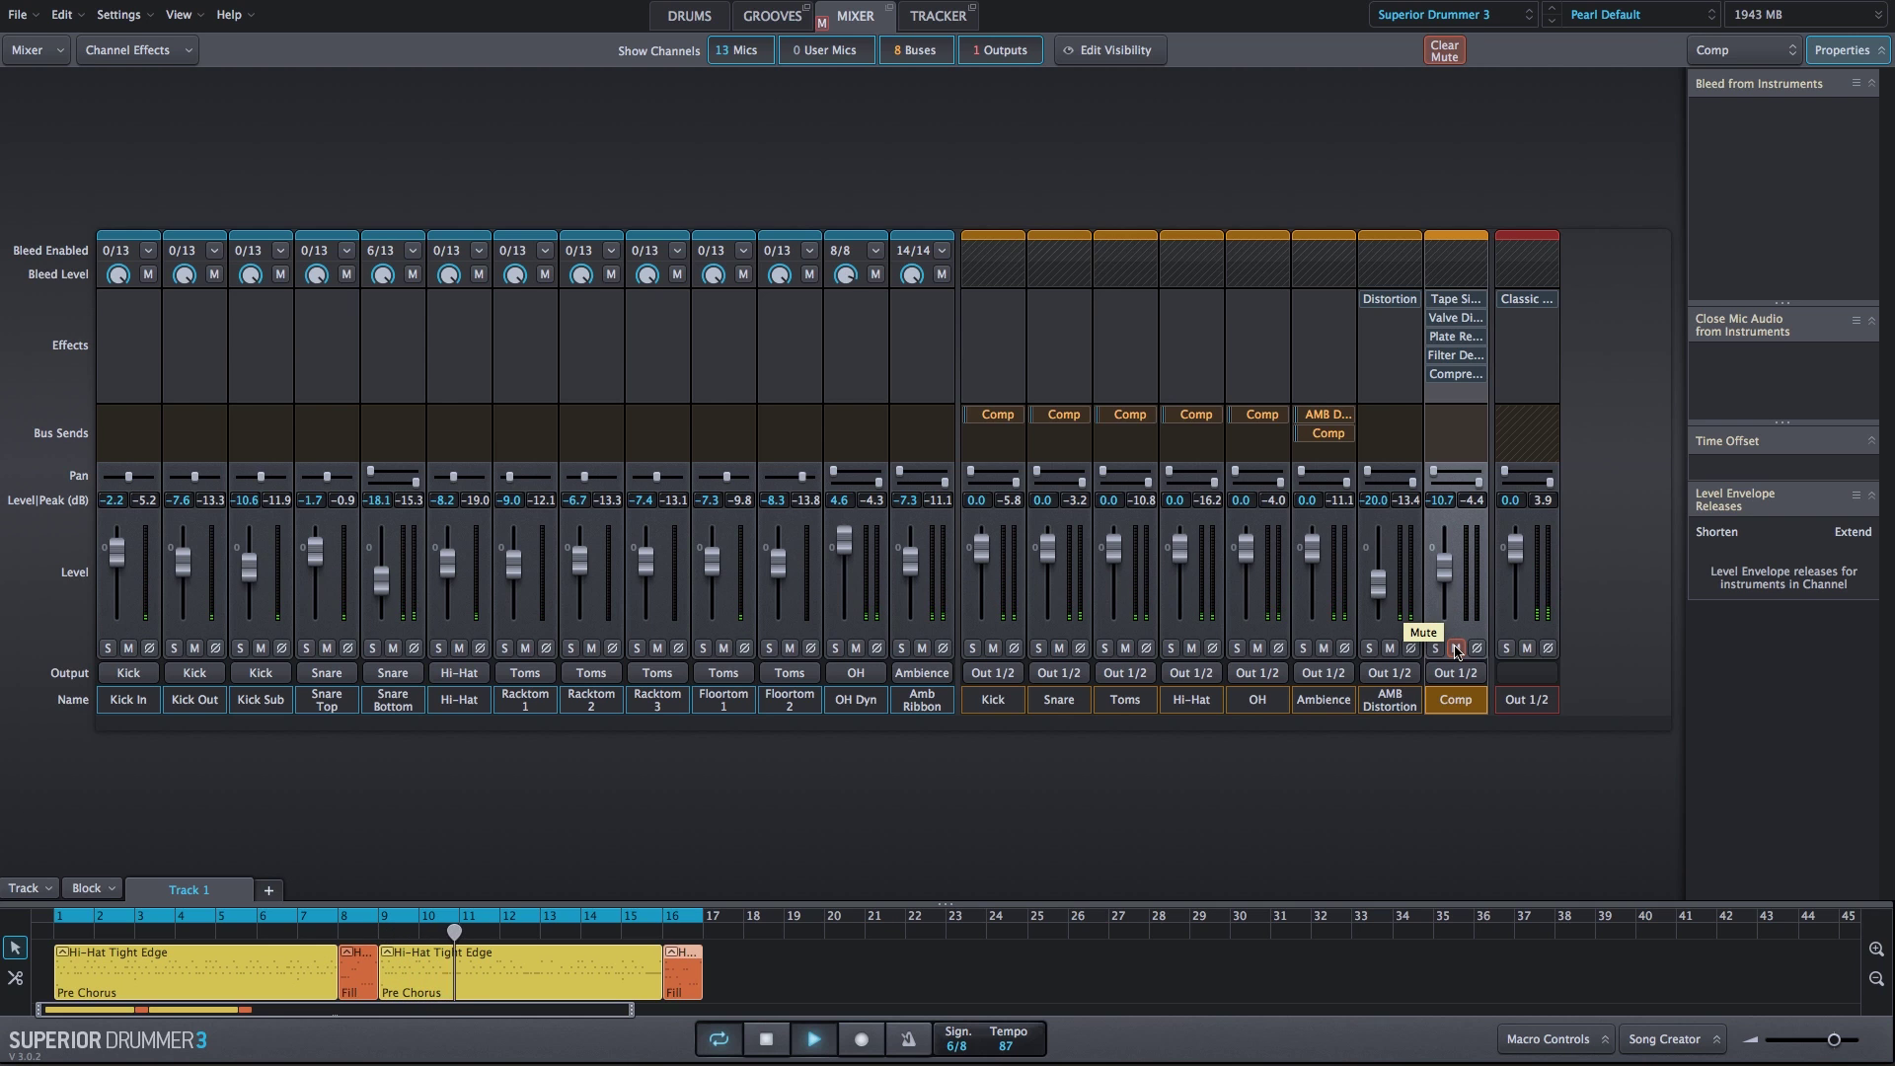
left_click(1457, 649)
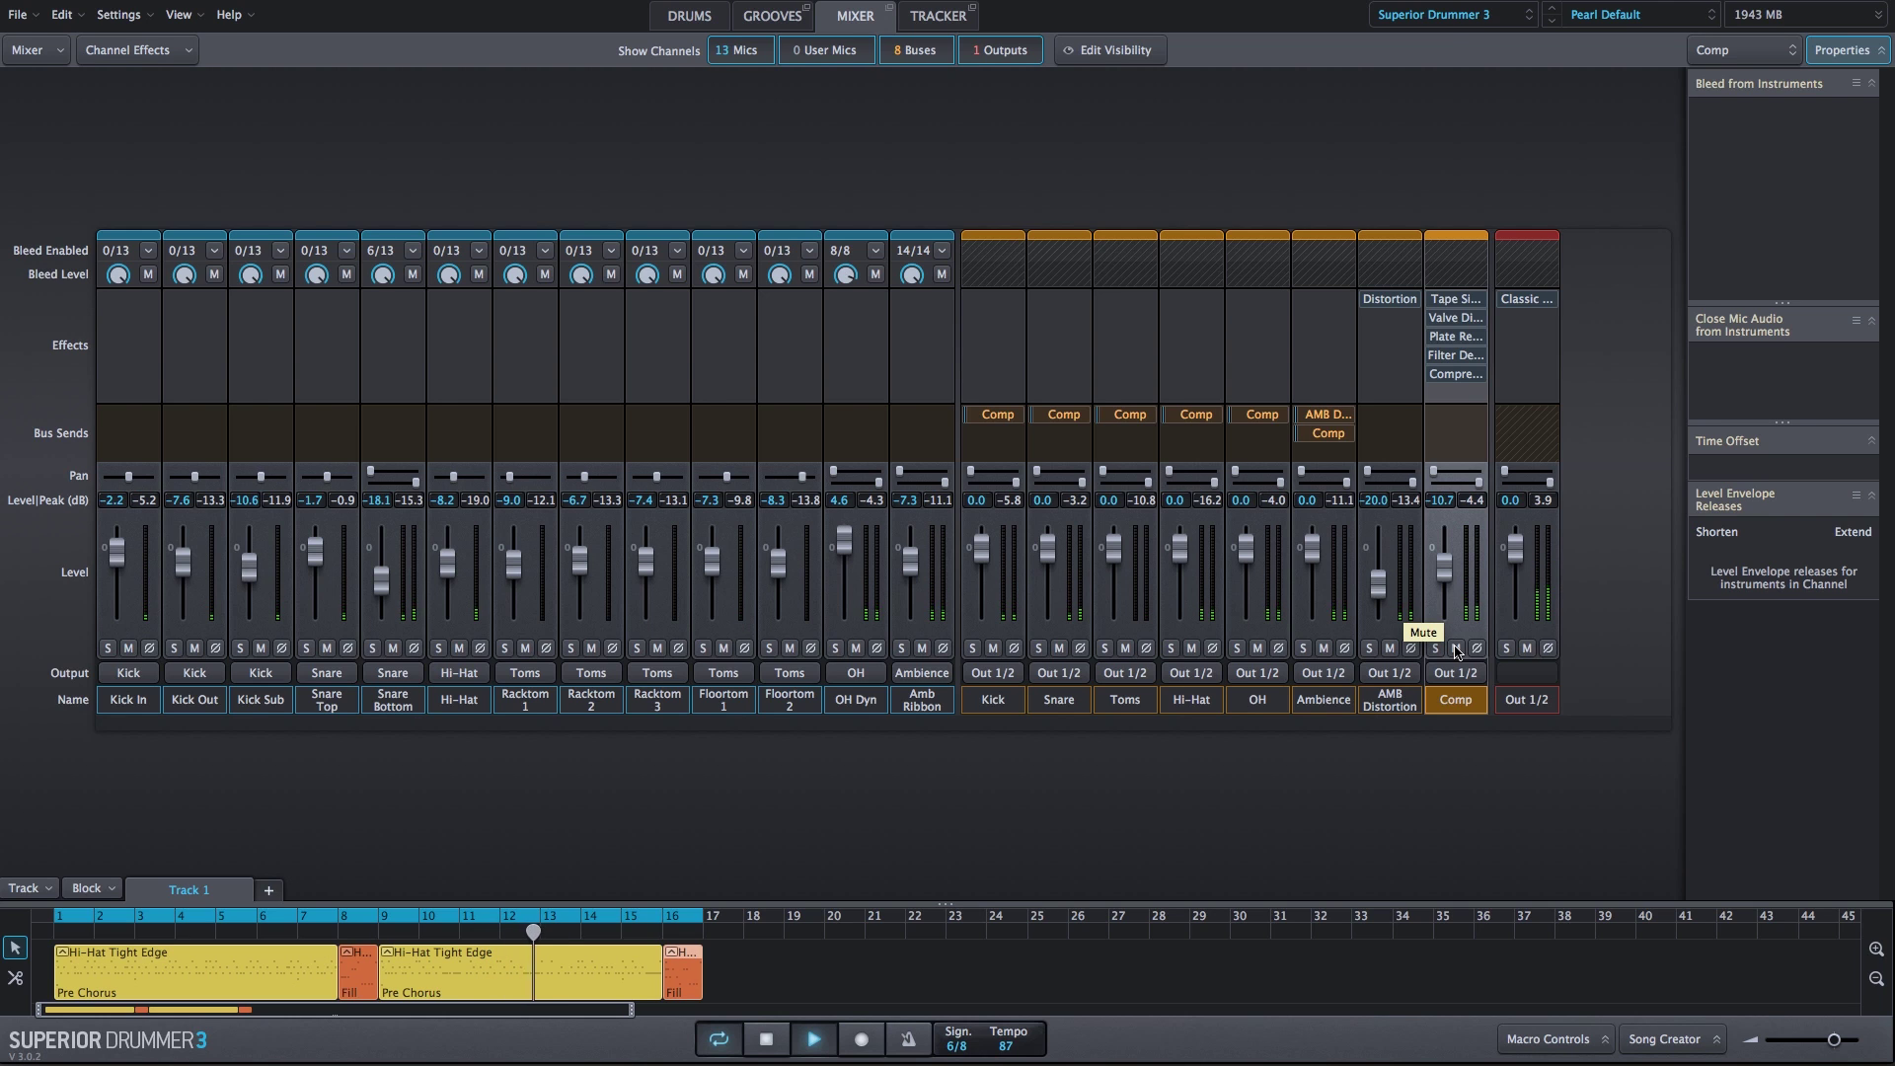
left_click(1457, 648)
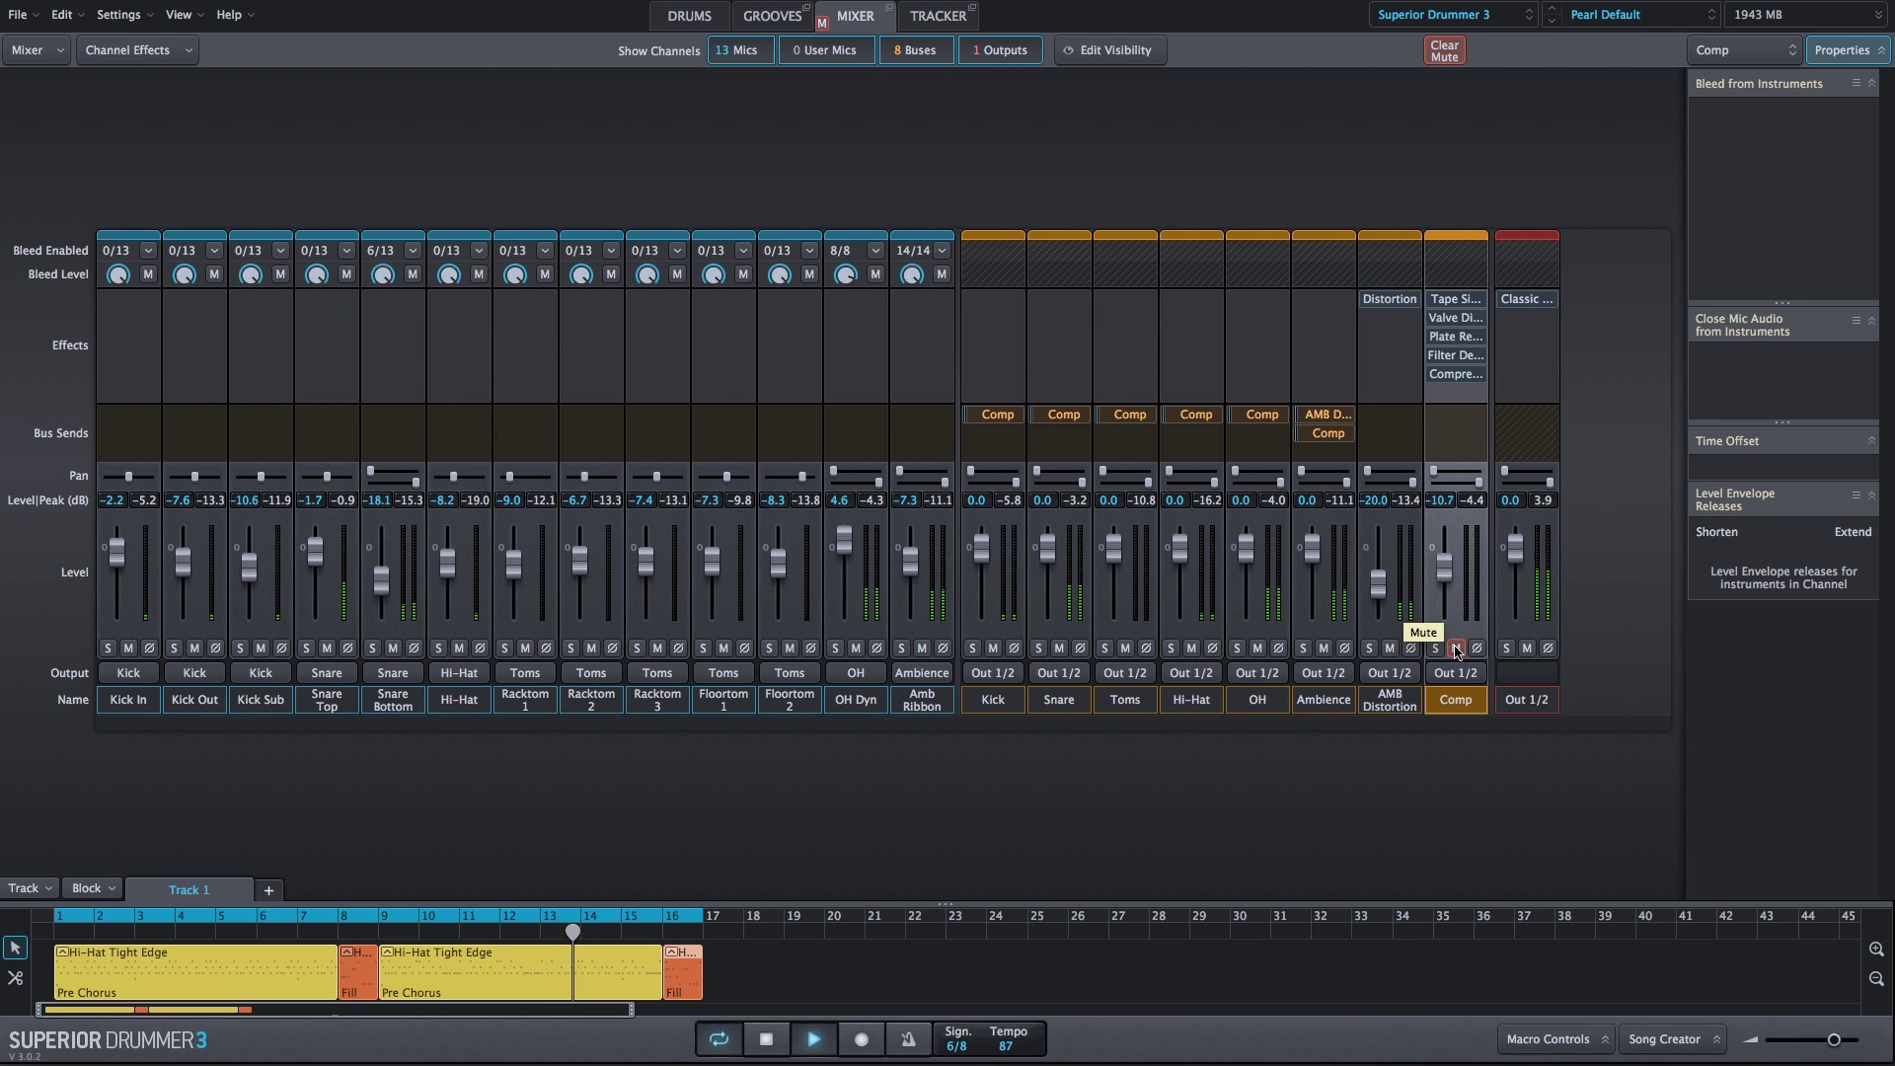
left_click(1457, 648)
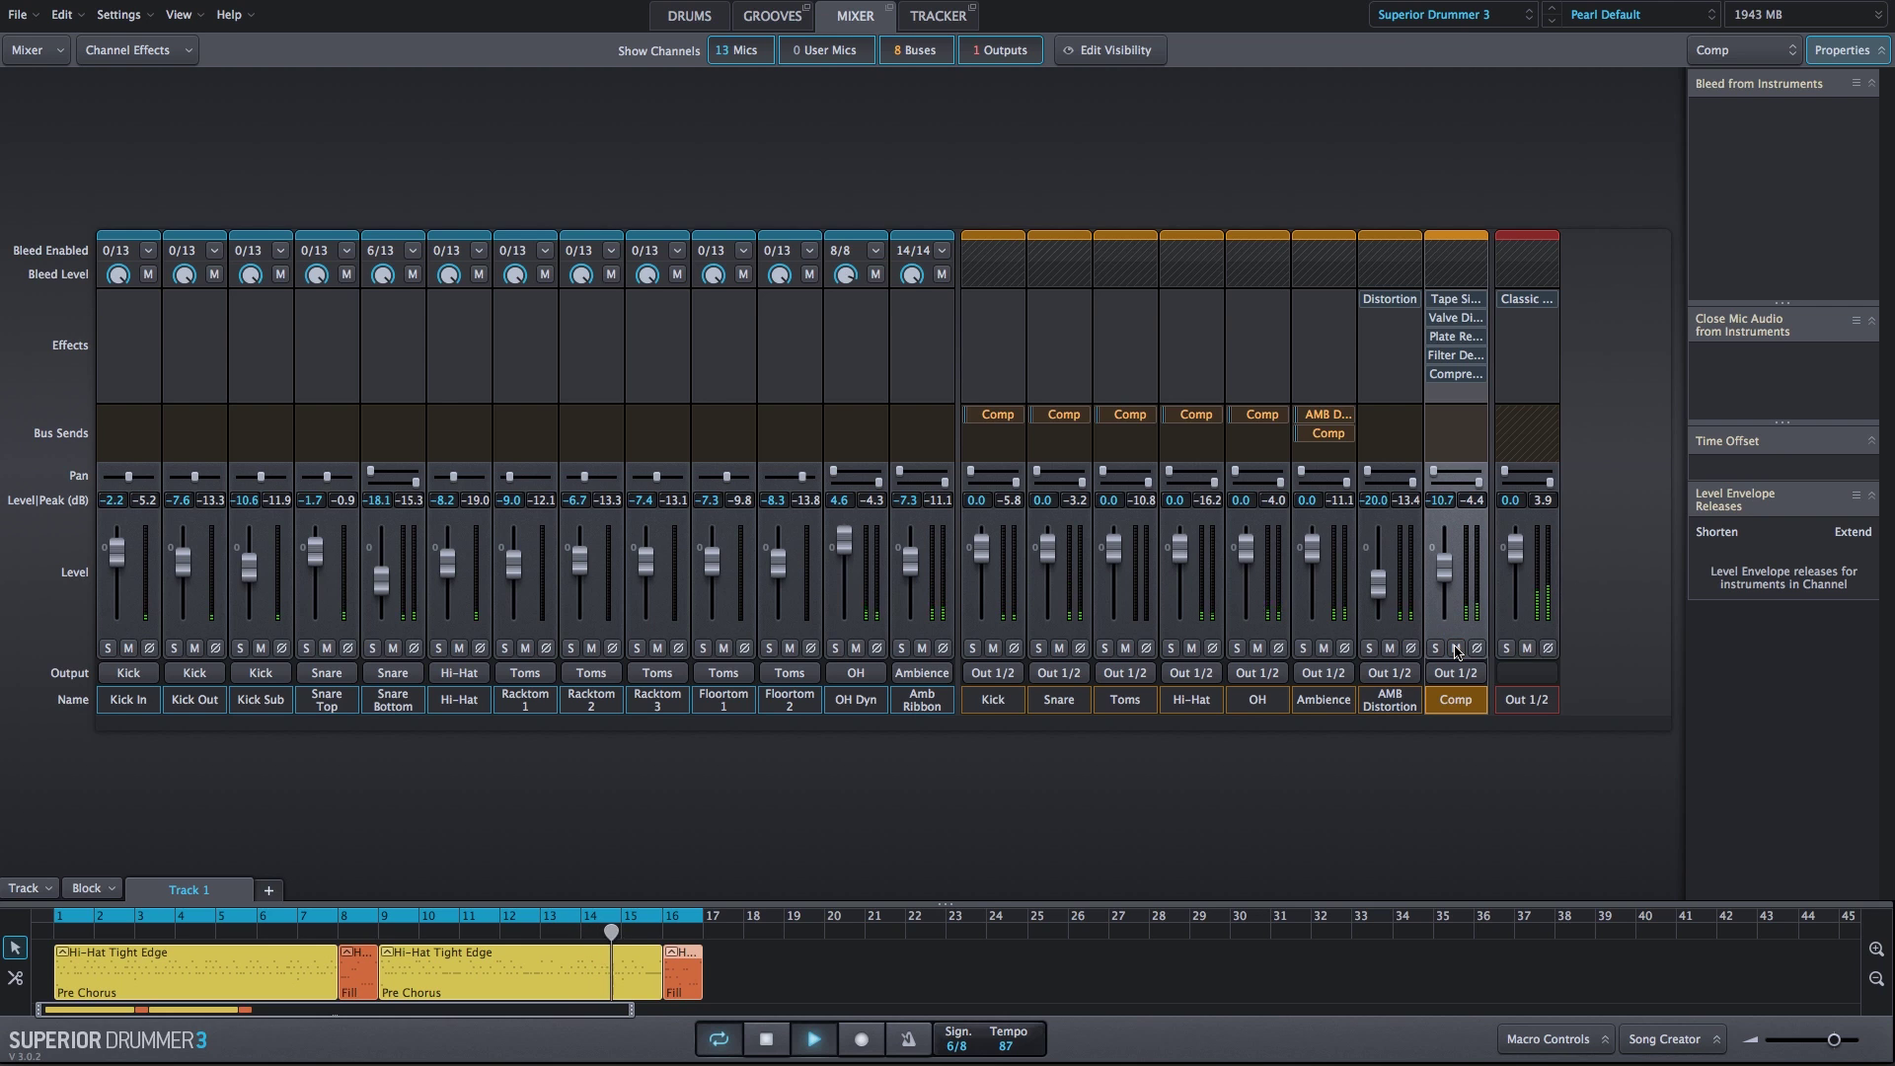
Step: Lower the Comp bus level to -15.5 dB and compare the mix with the bus muted and unmuted
left_click_drag(1449, 579, 1449, 579)
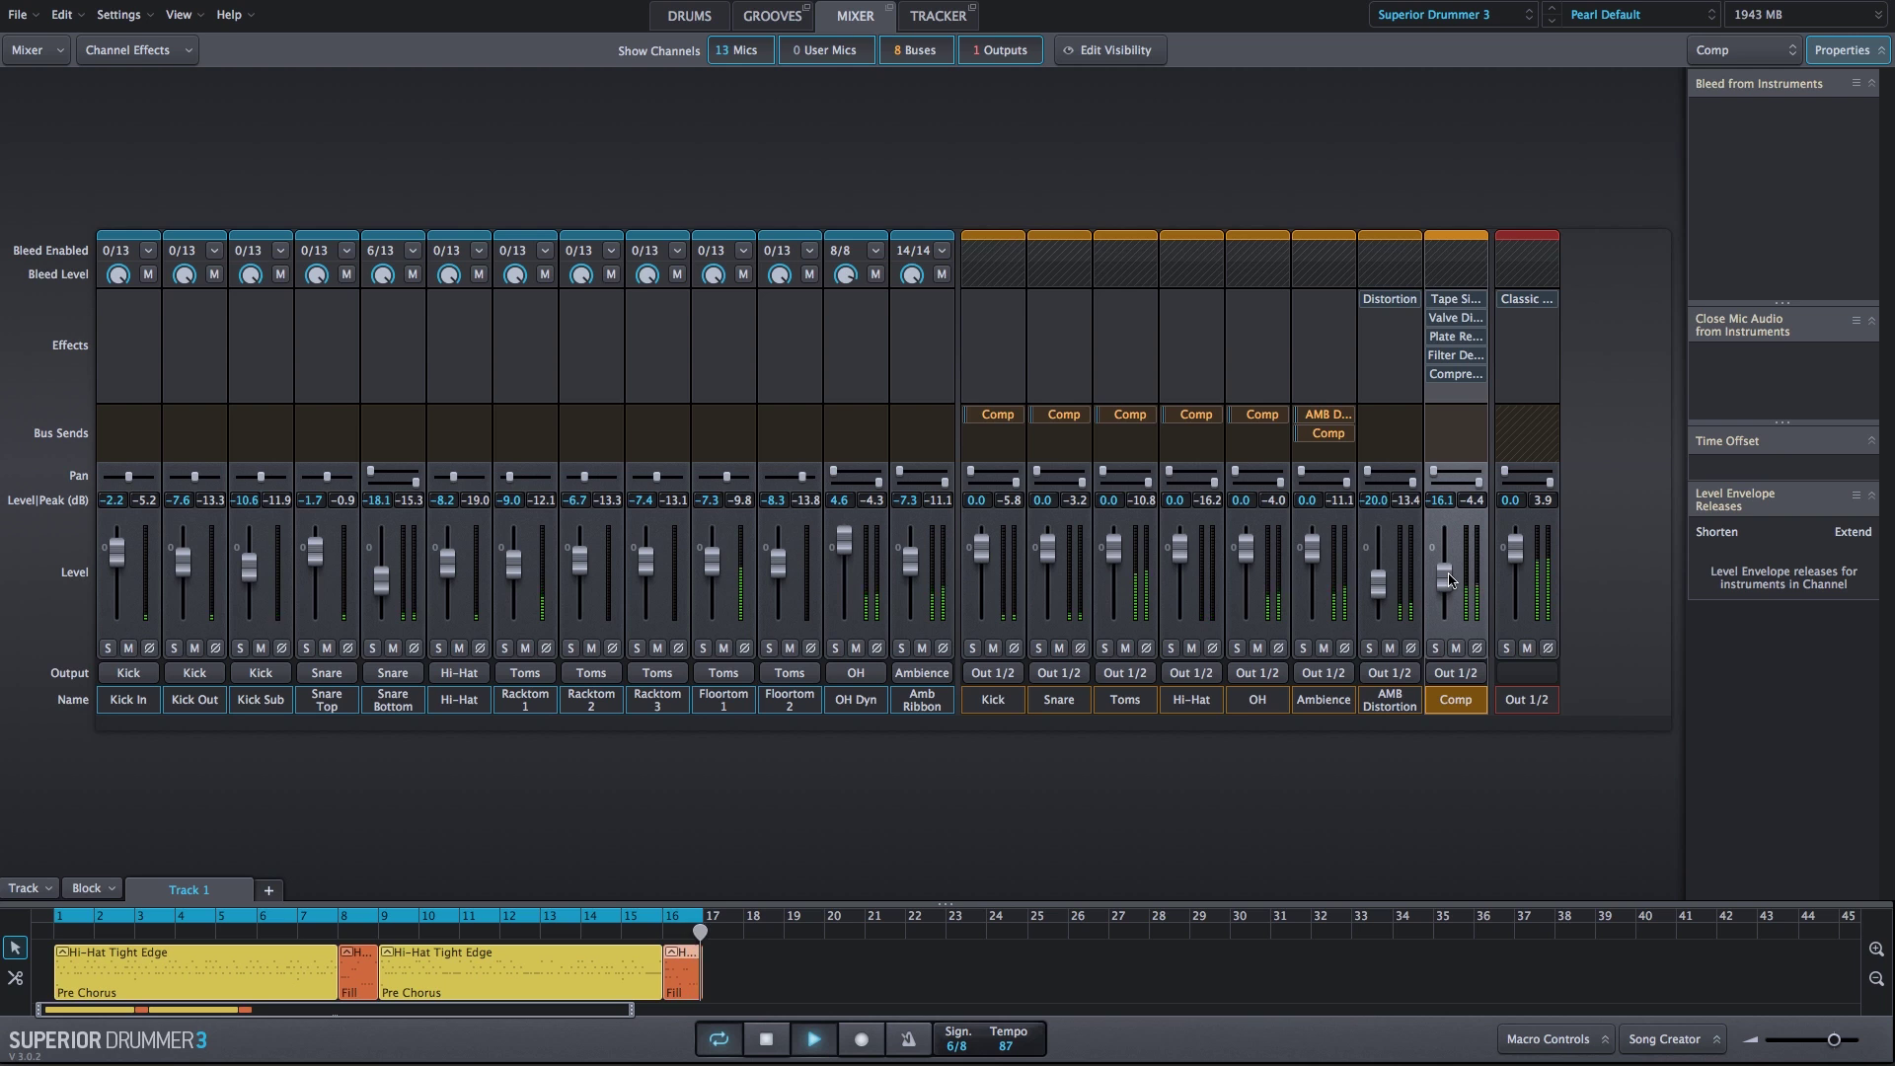
left_click(1456, 649)
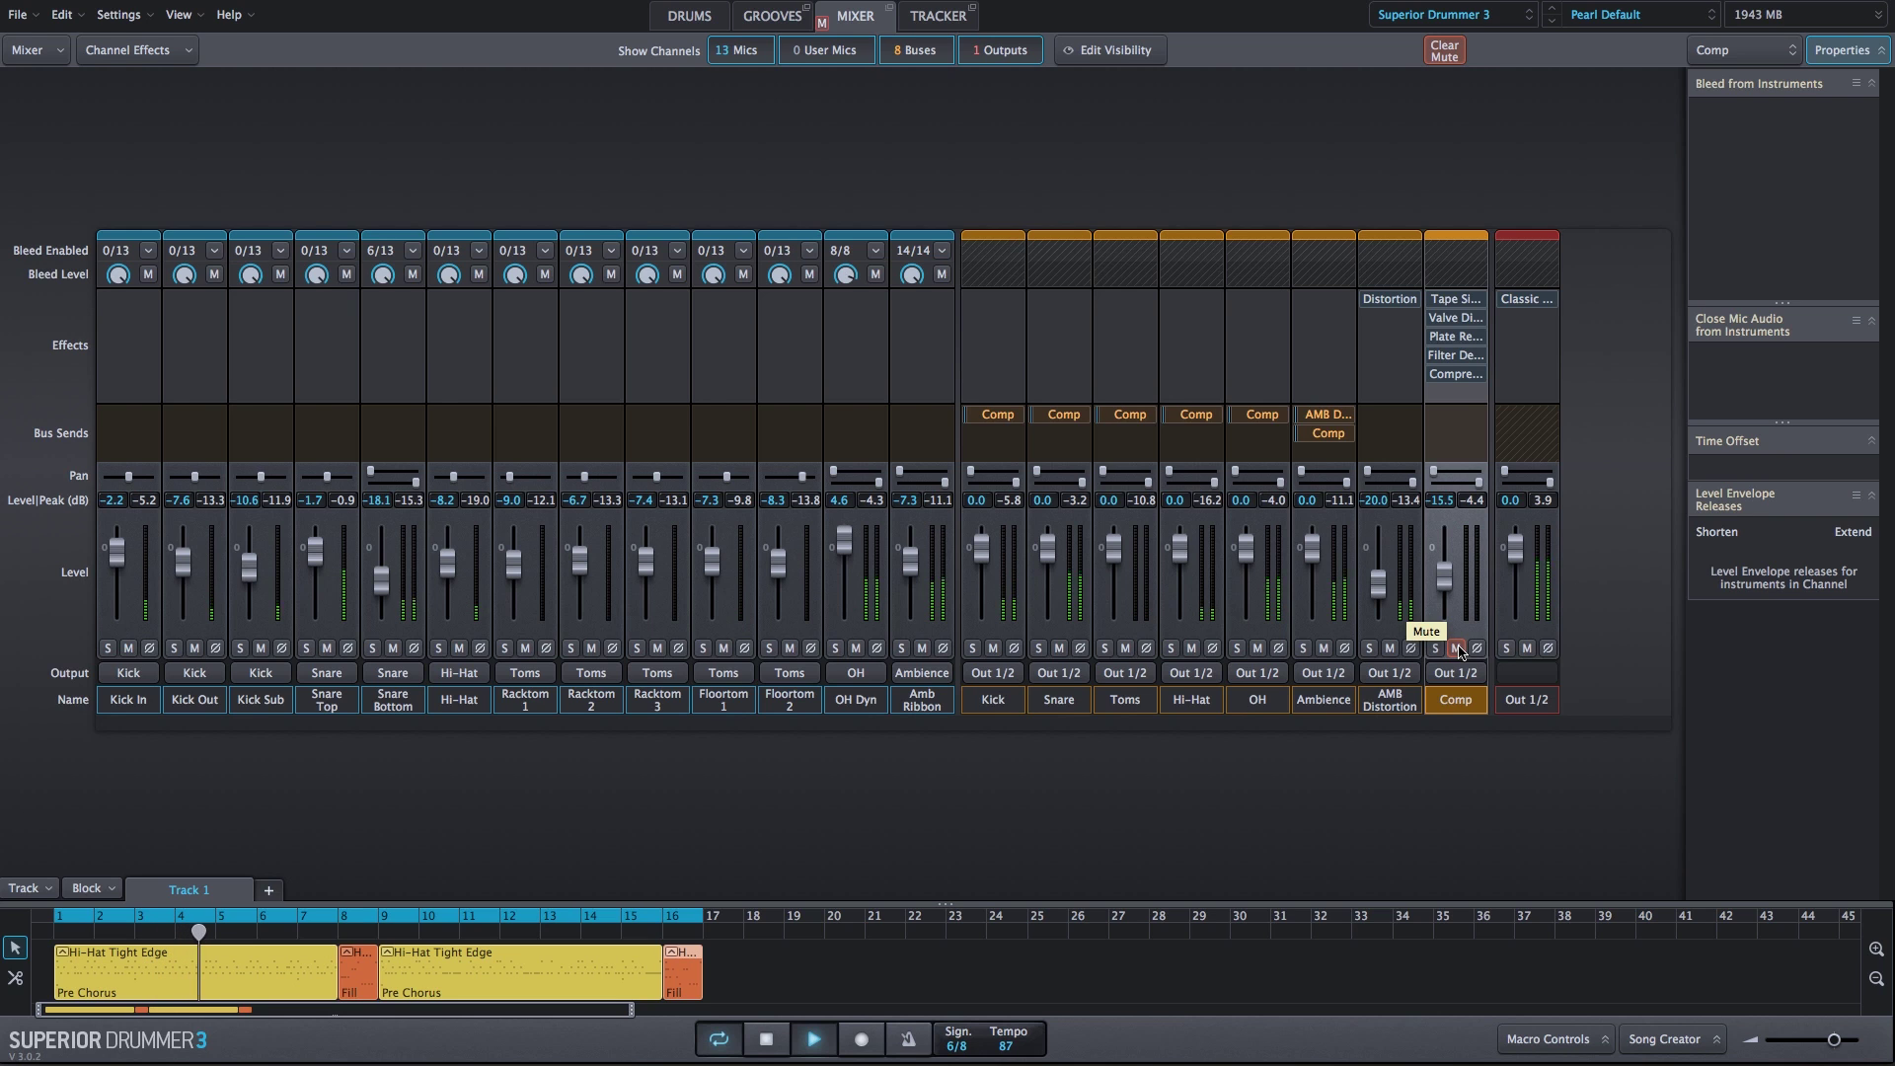
left_click(1458, 648)
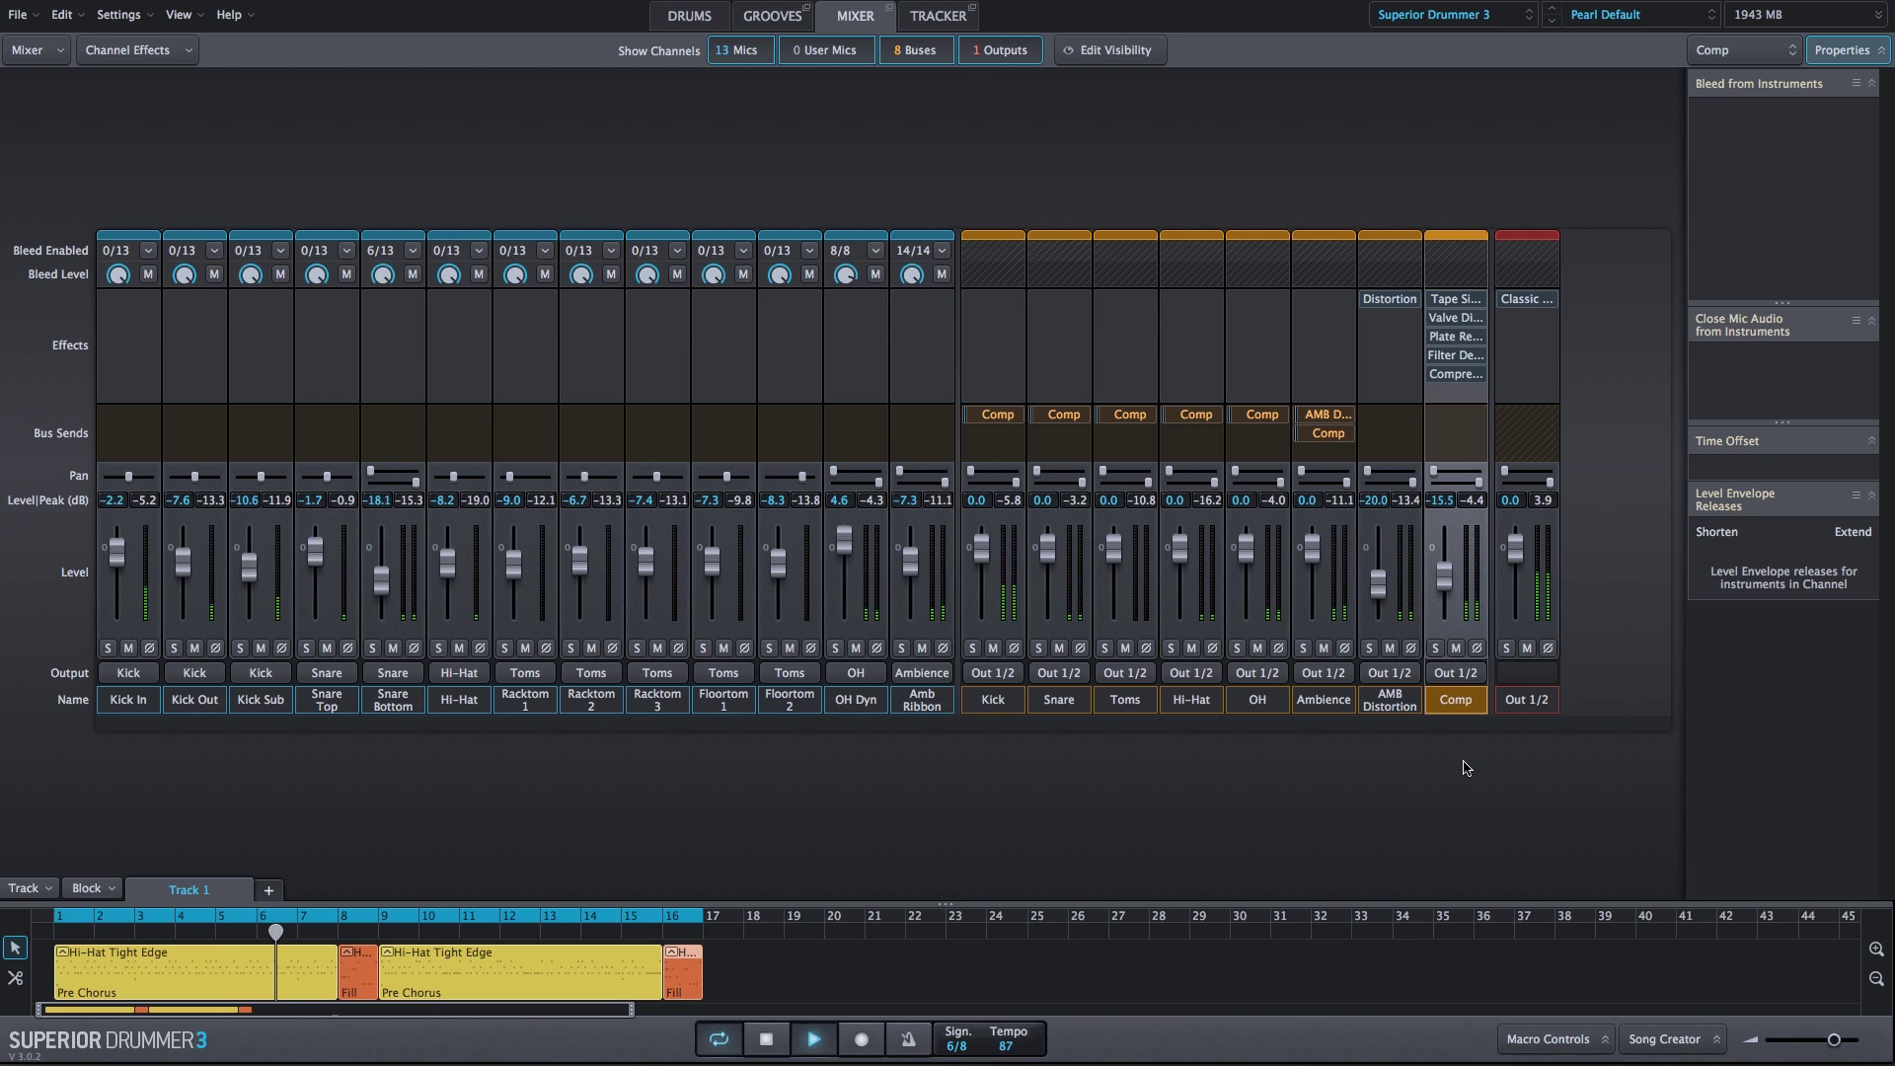
Step: Restart playback of the full mix, raise the Comp bus level to -14.0 dB and compare it muted and unmuted
key("space")
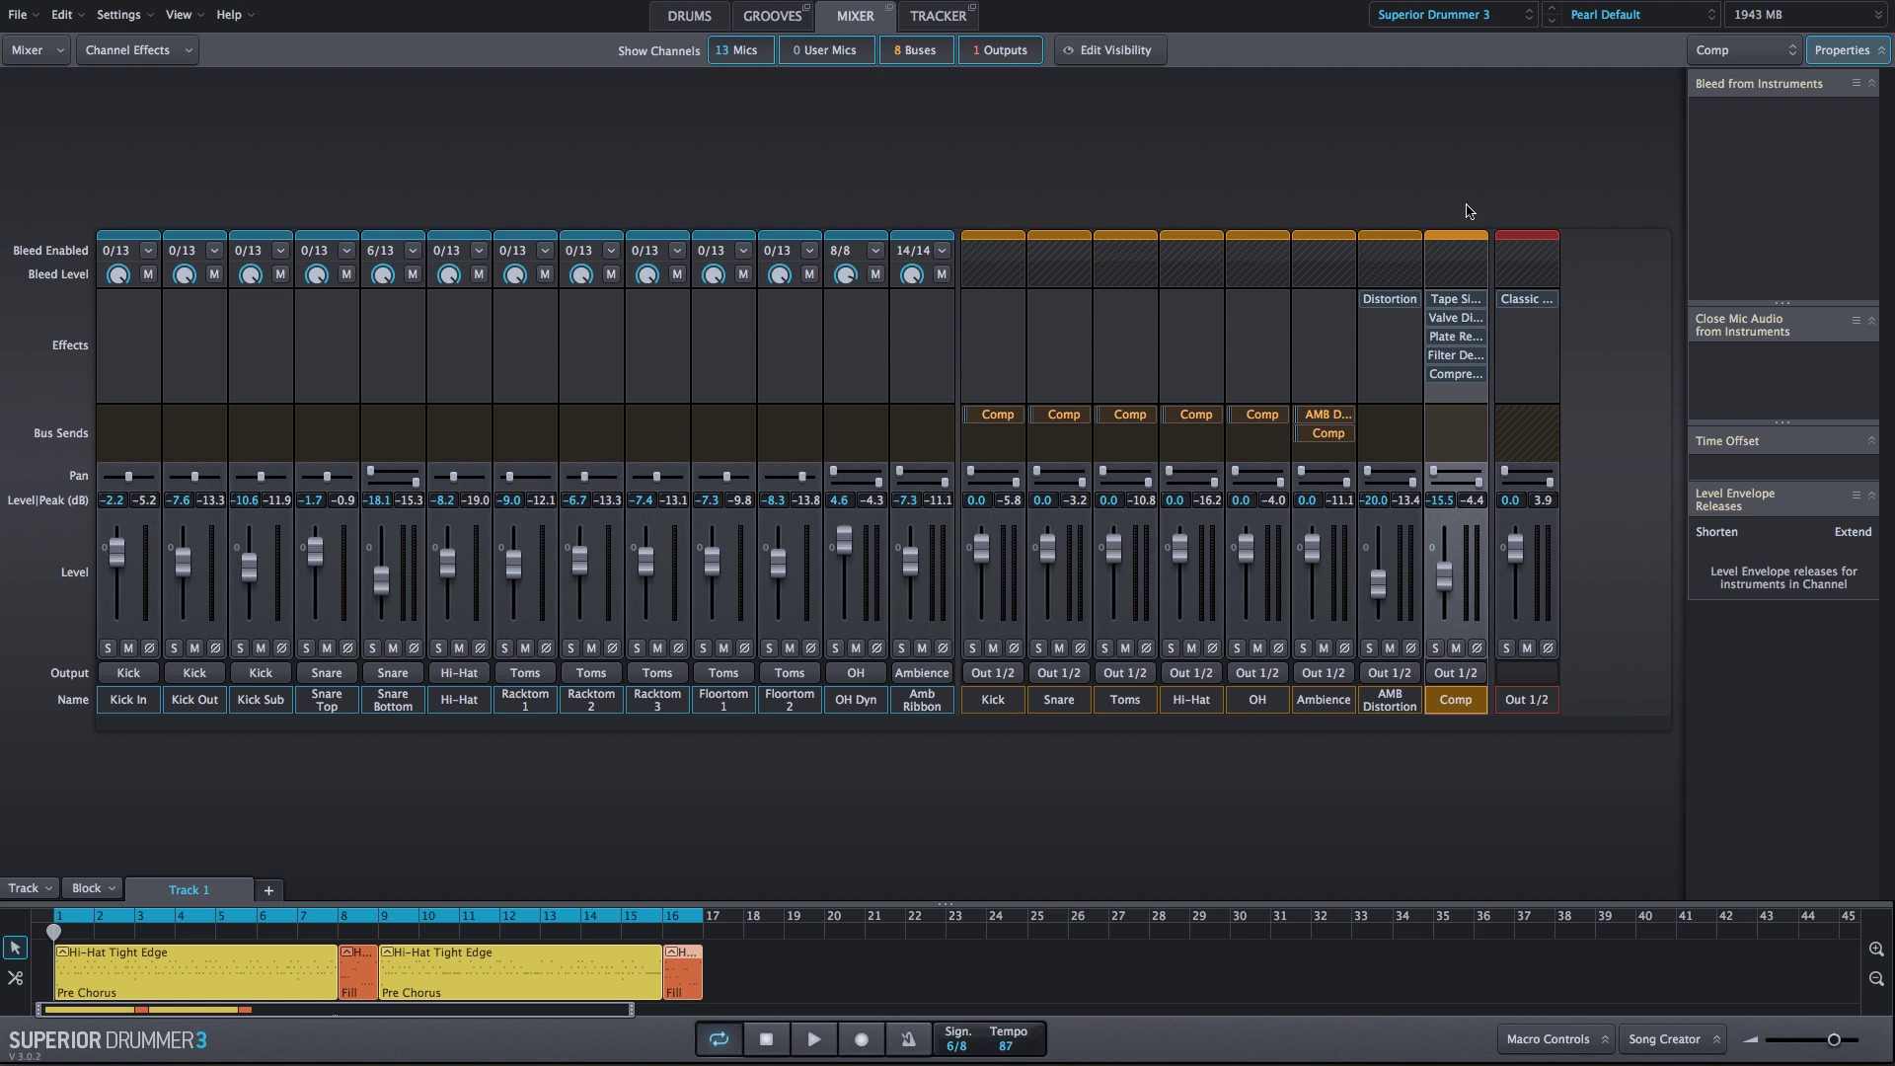
key("space")
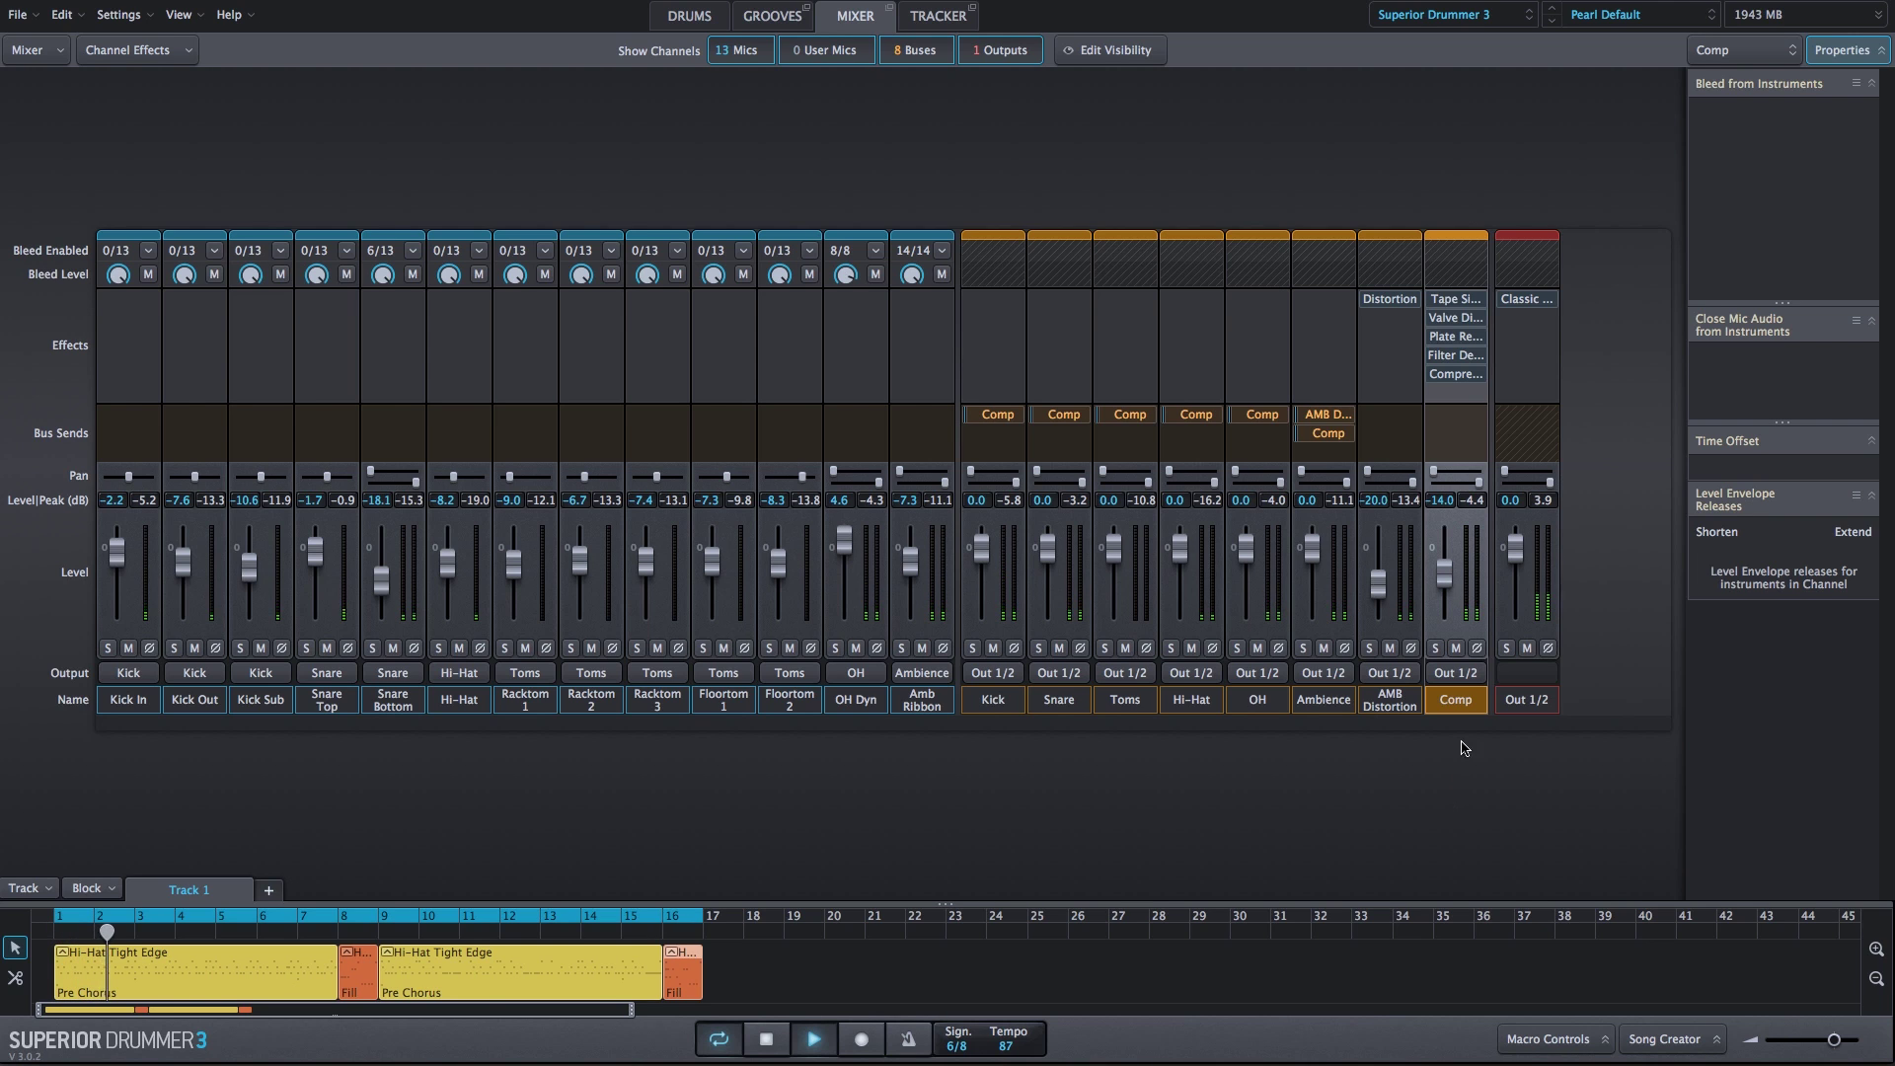
left_click(1457, 651)
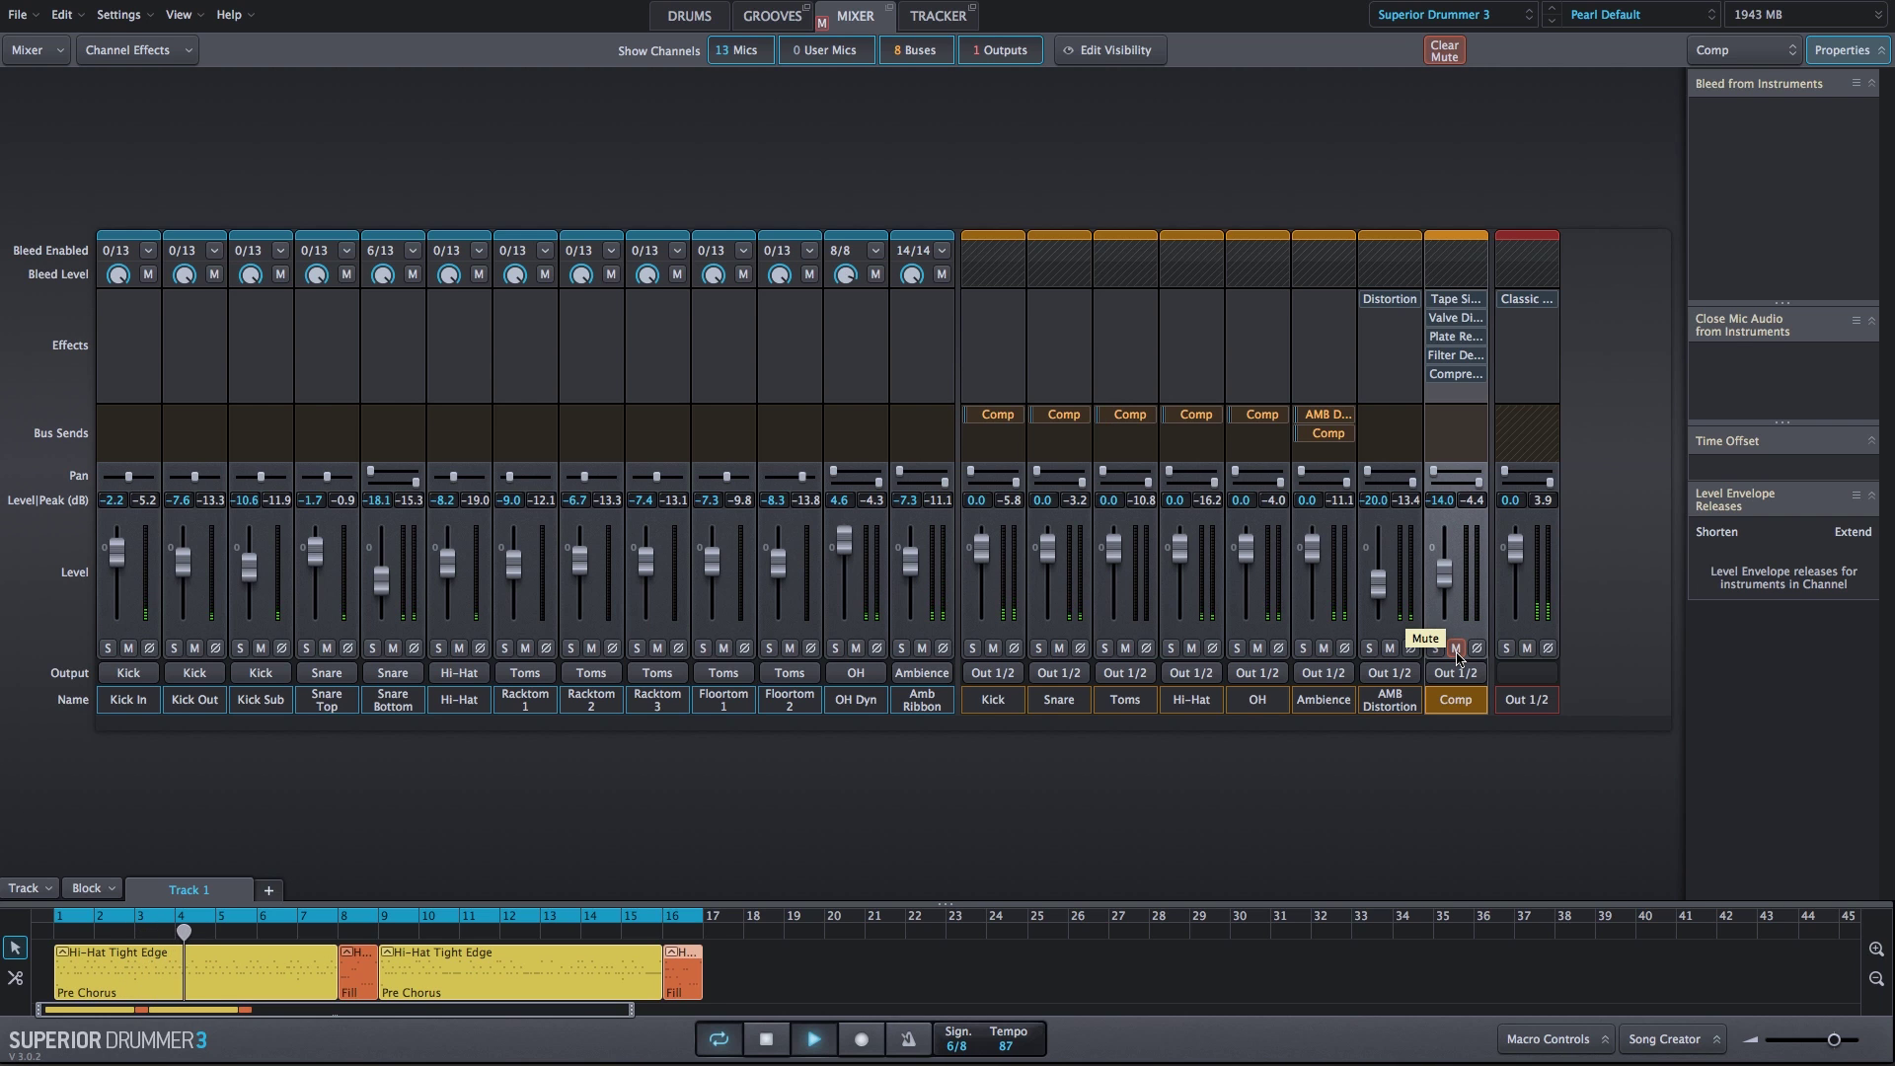
left_click(1457, 648)
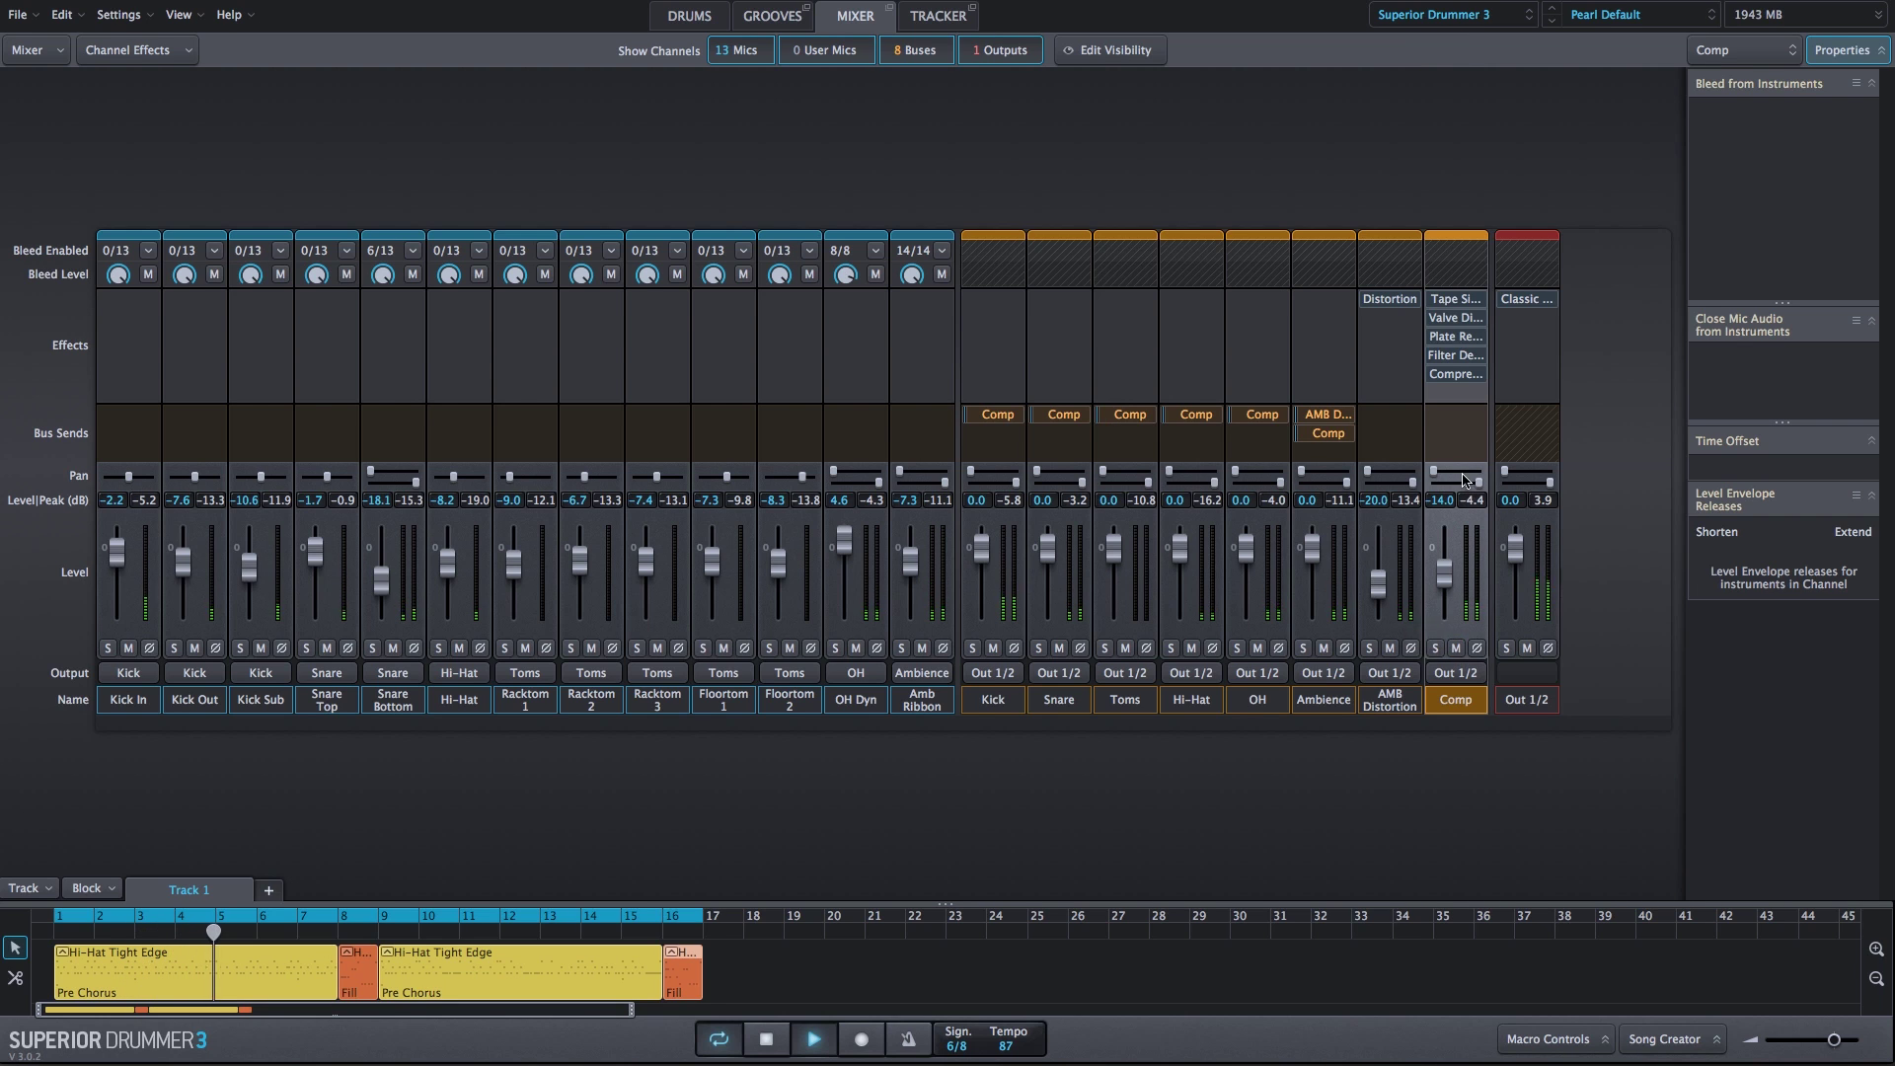
Step: Disable the Comp bus's Filter Delay, Plate Reverb and Valve Distortion during playback, and compare its tape effect off and on
mouse_move(1436, 361)
left_click(1434, 358)
left_click(1434, 336)
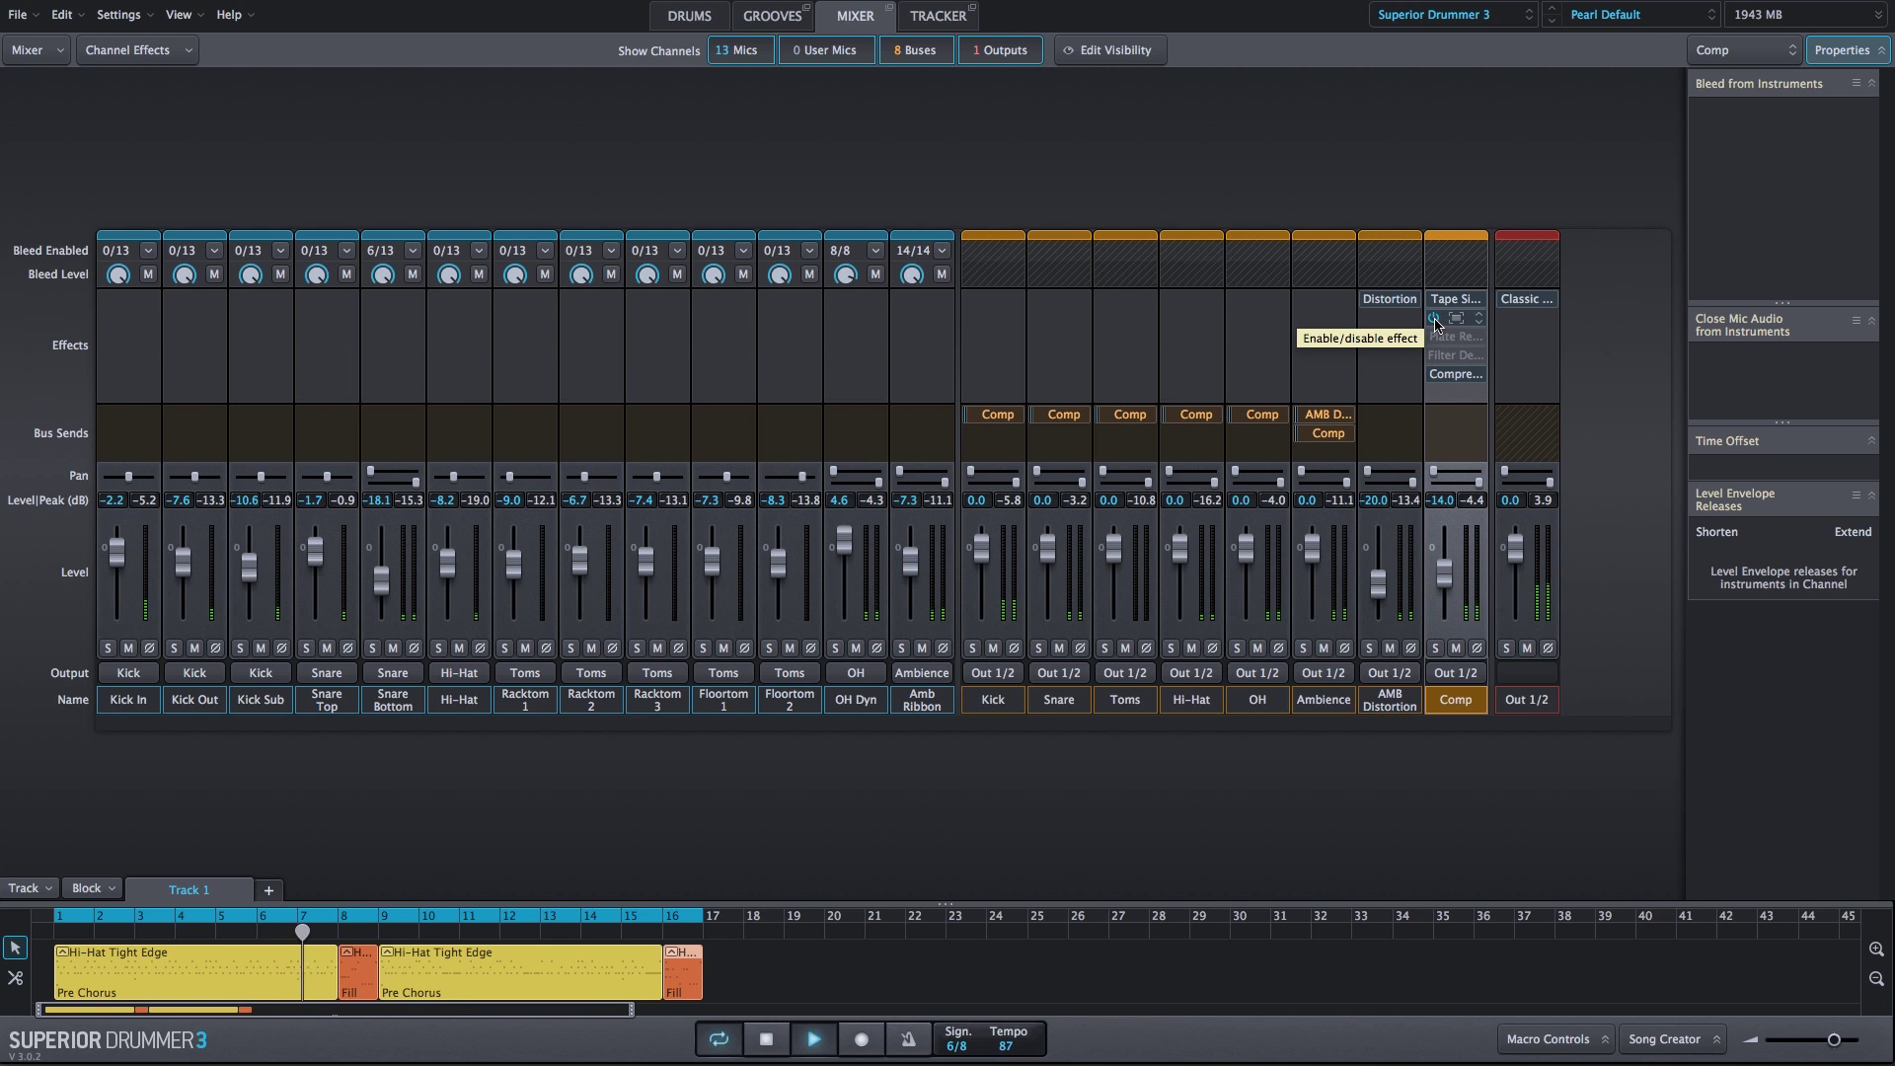
left_click(1435, 313)
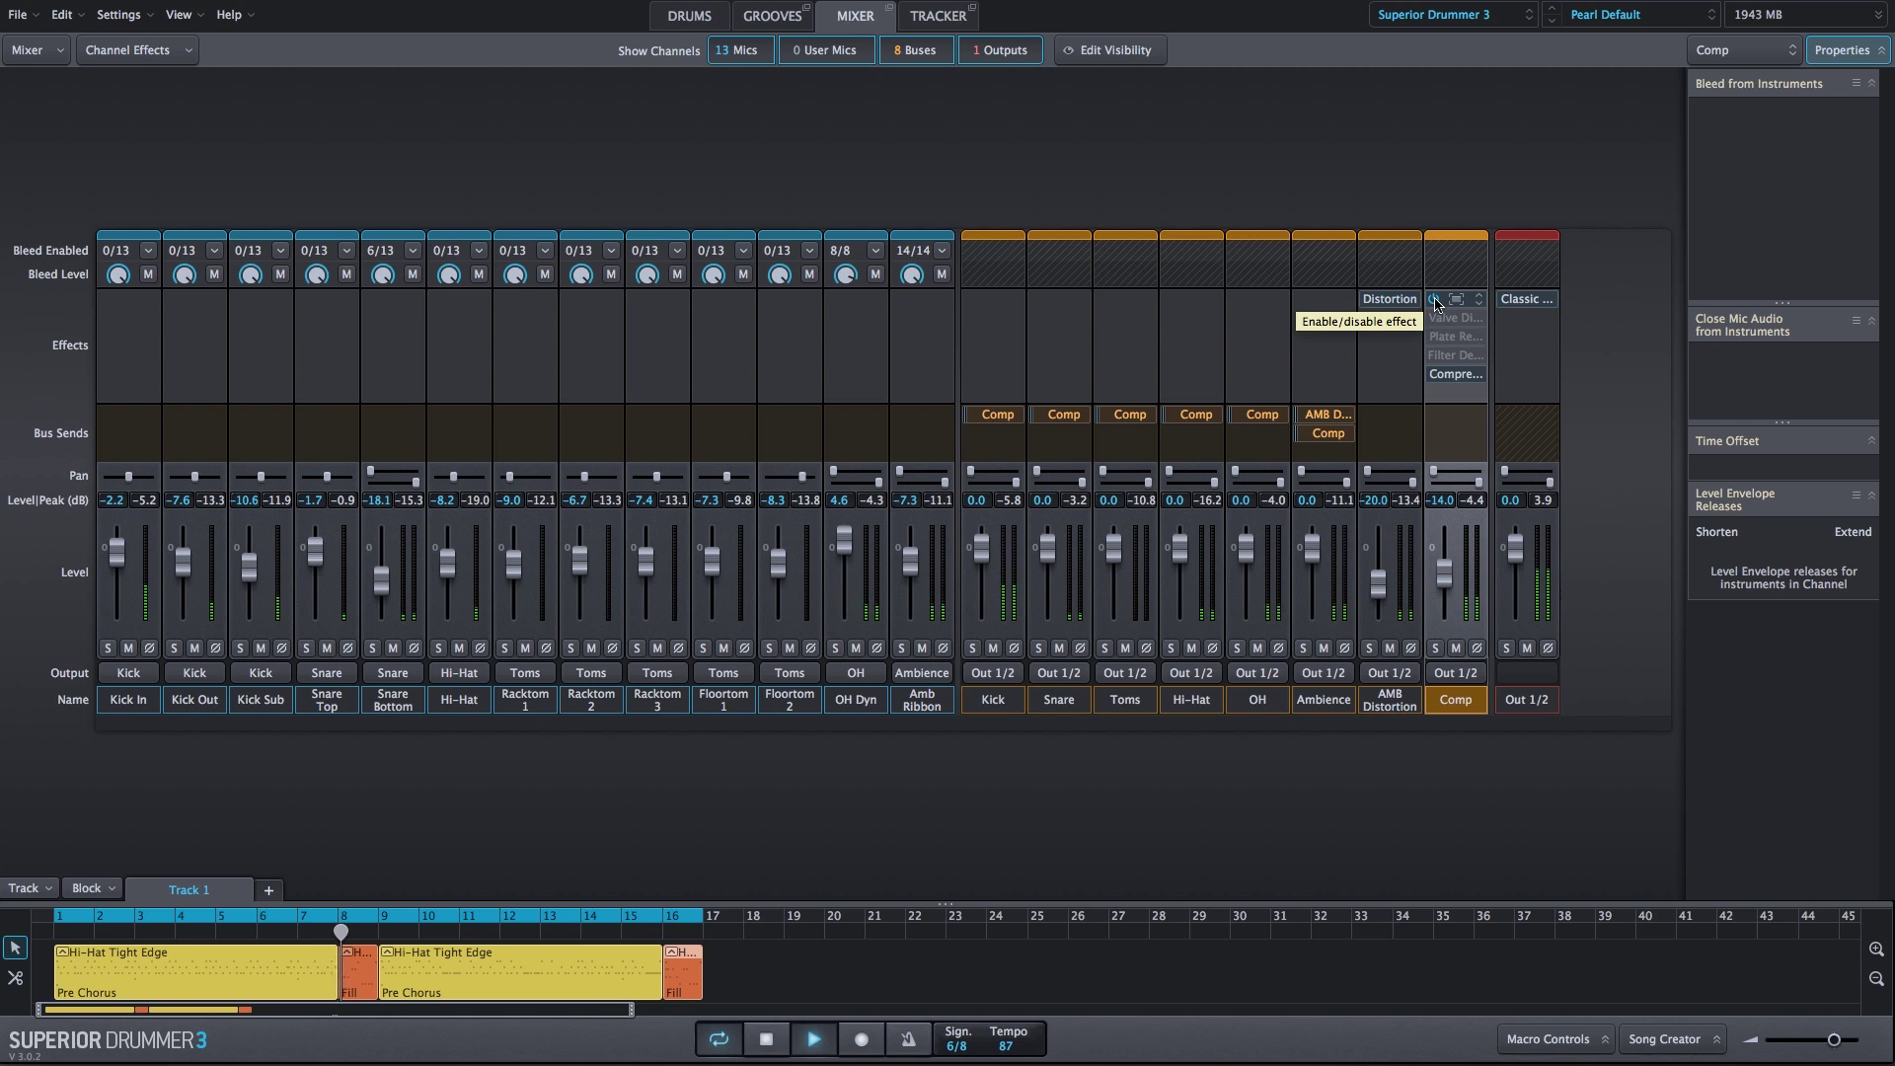
left_click(1434, 300)
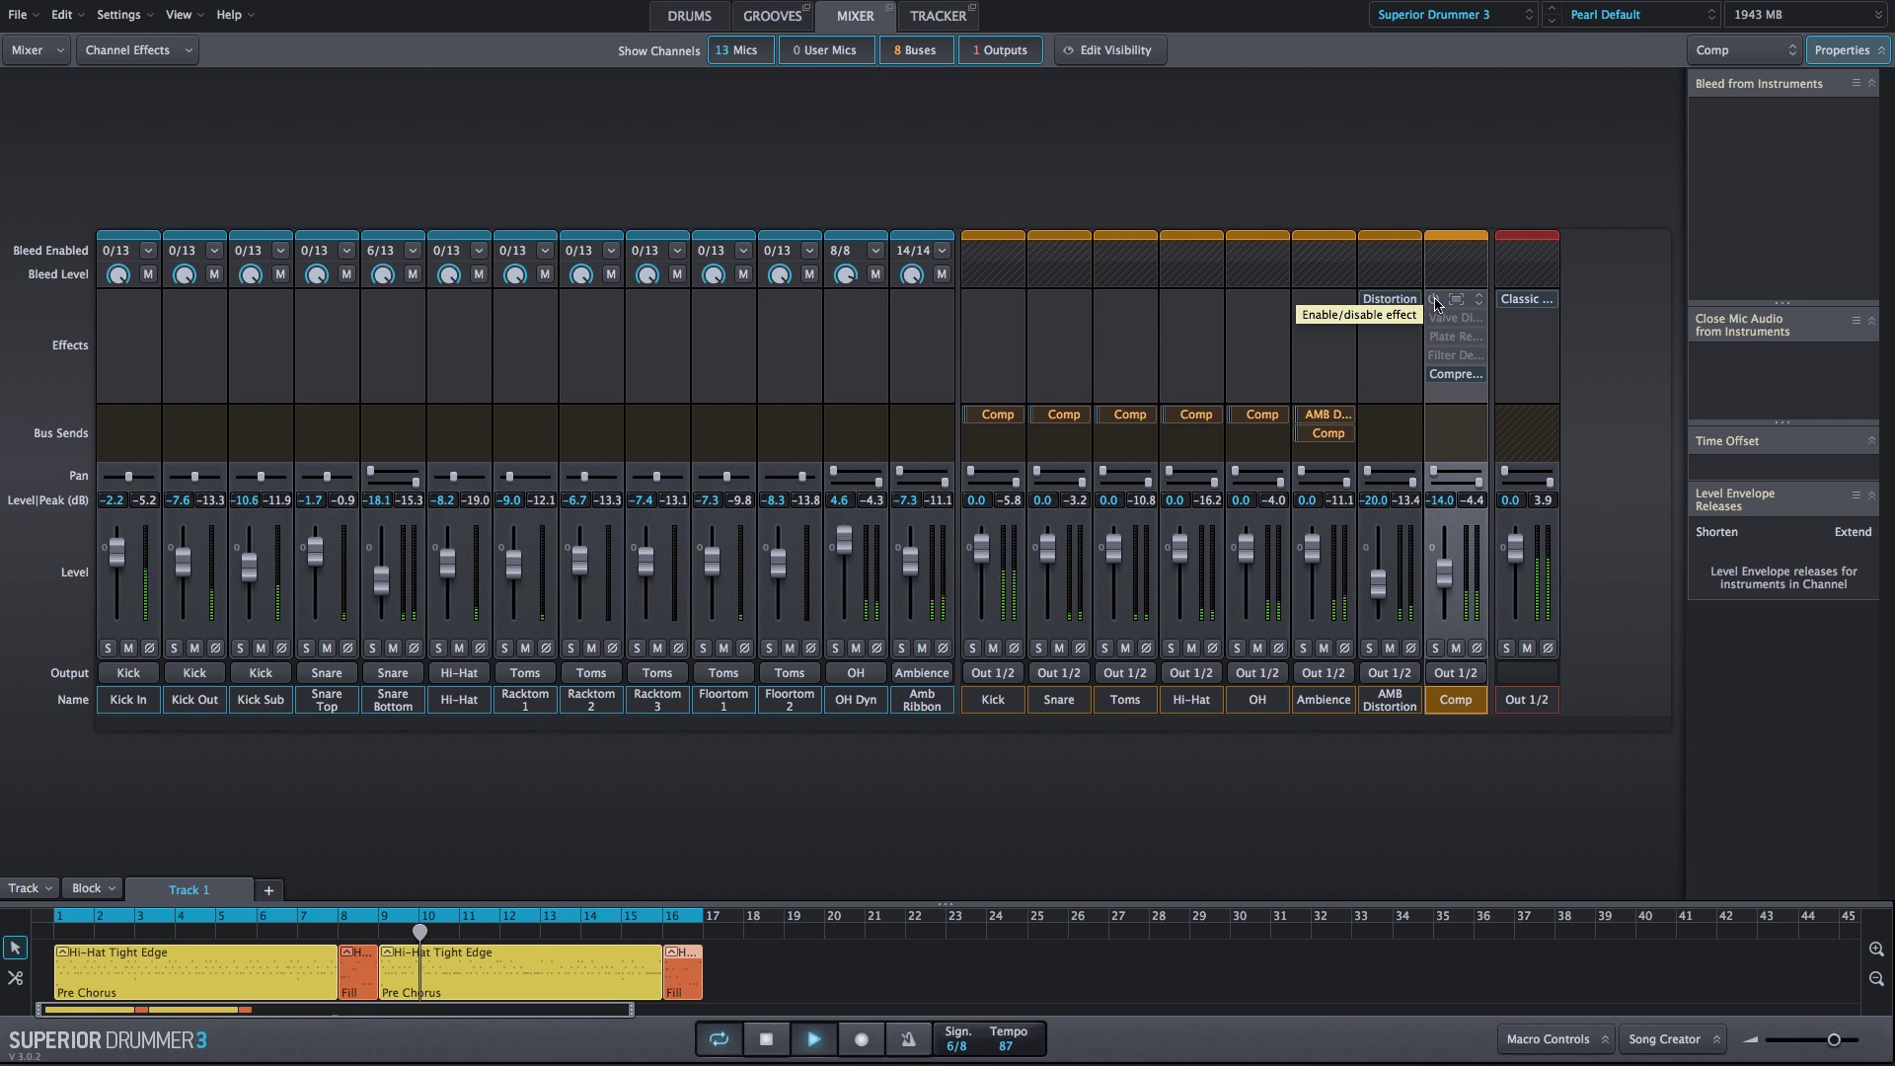
left_click(1434, 299)
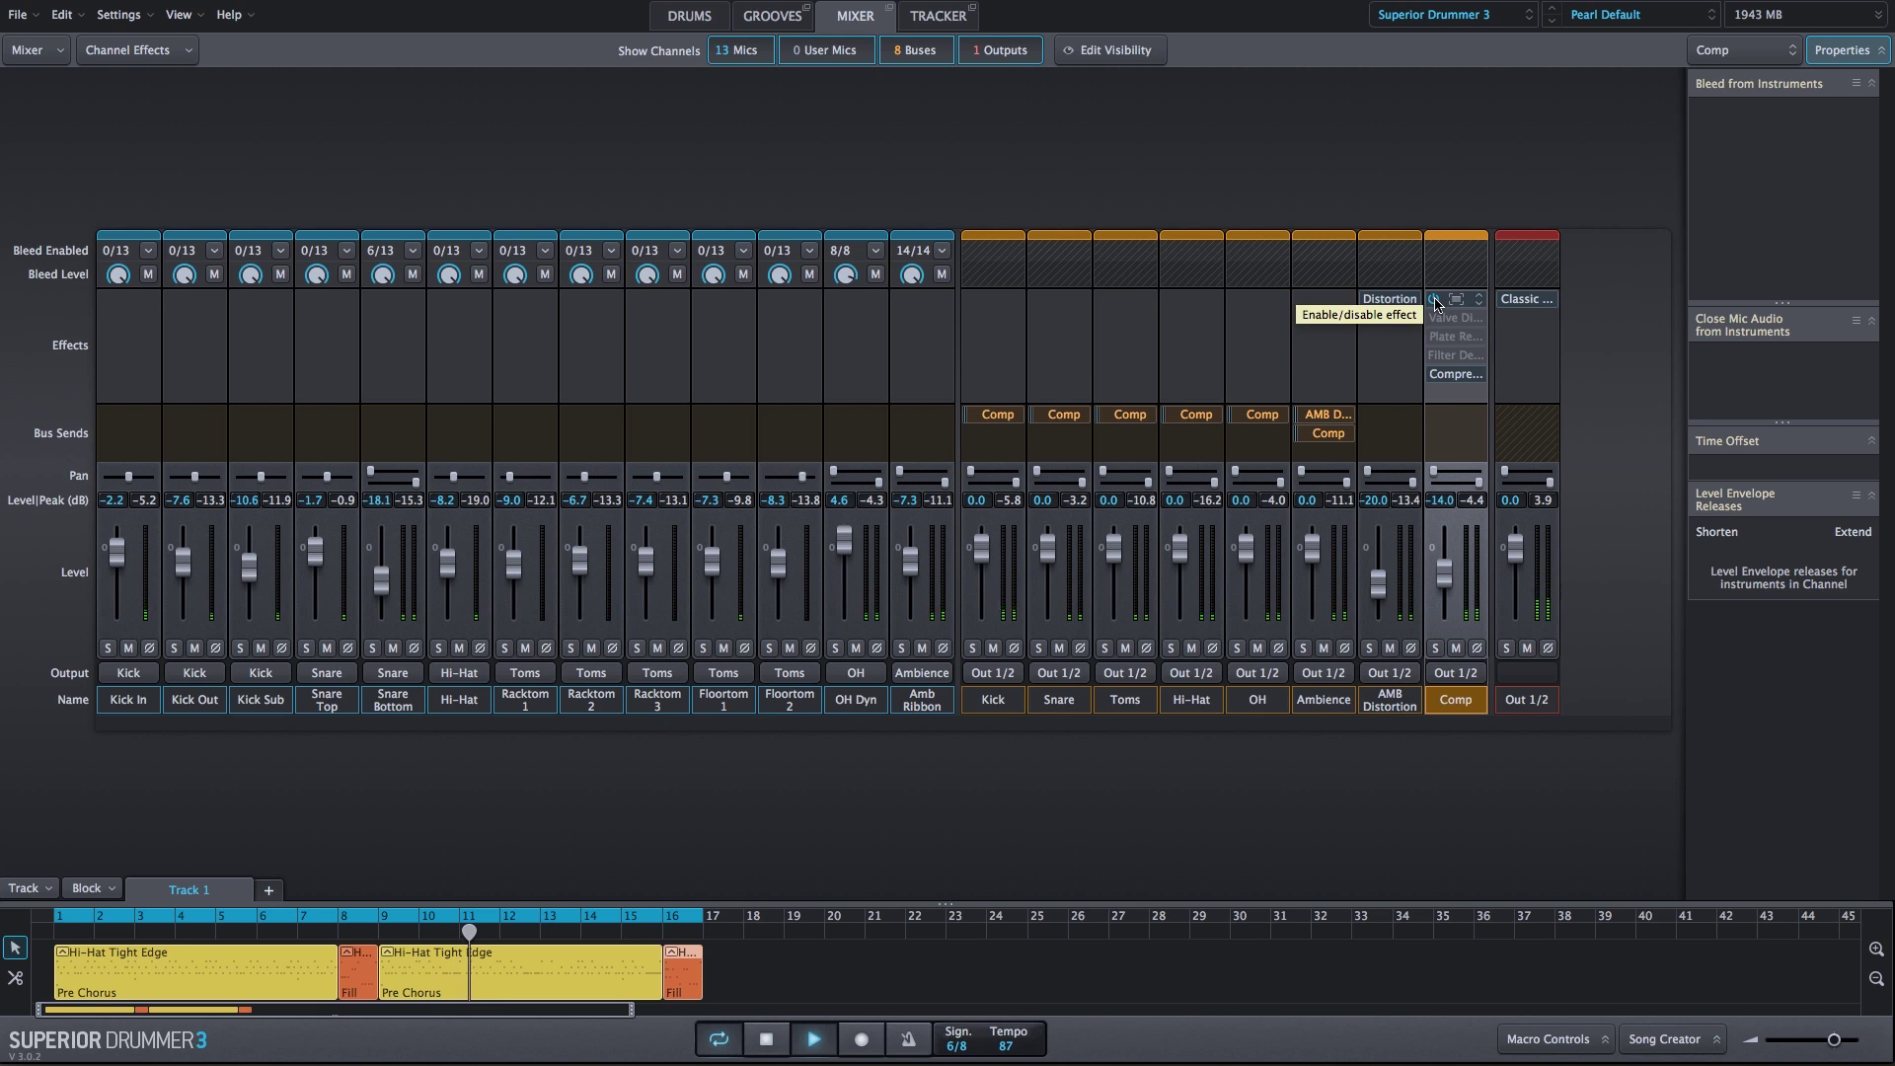
Step: Re-enable the Comp bus's Valve Distortion, Plate Reverb and Filter Delay, and compare its compressor off and on
left_click(1436, 374)
left_click(1435, 318)
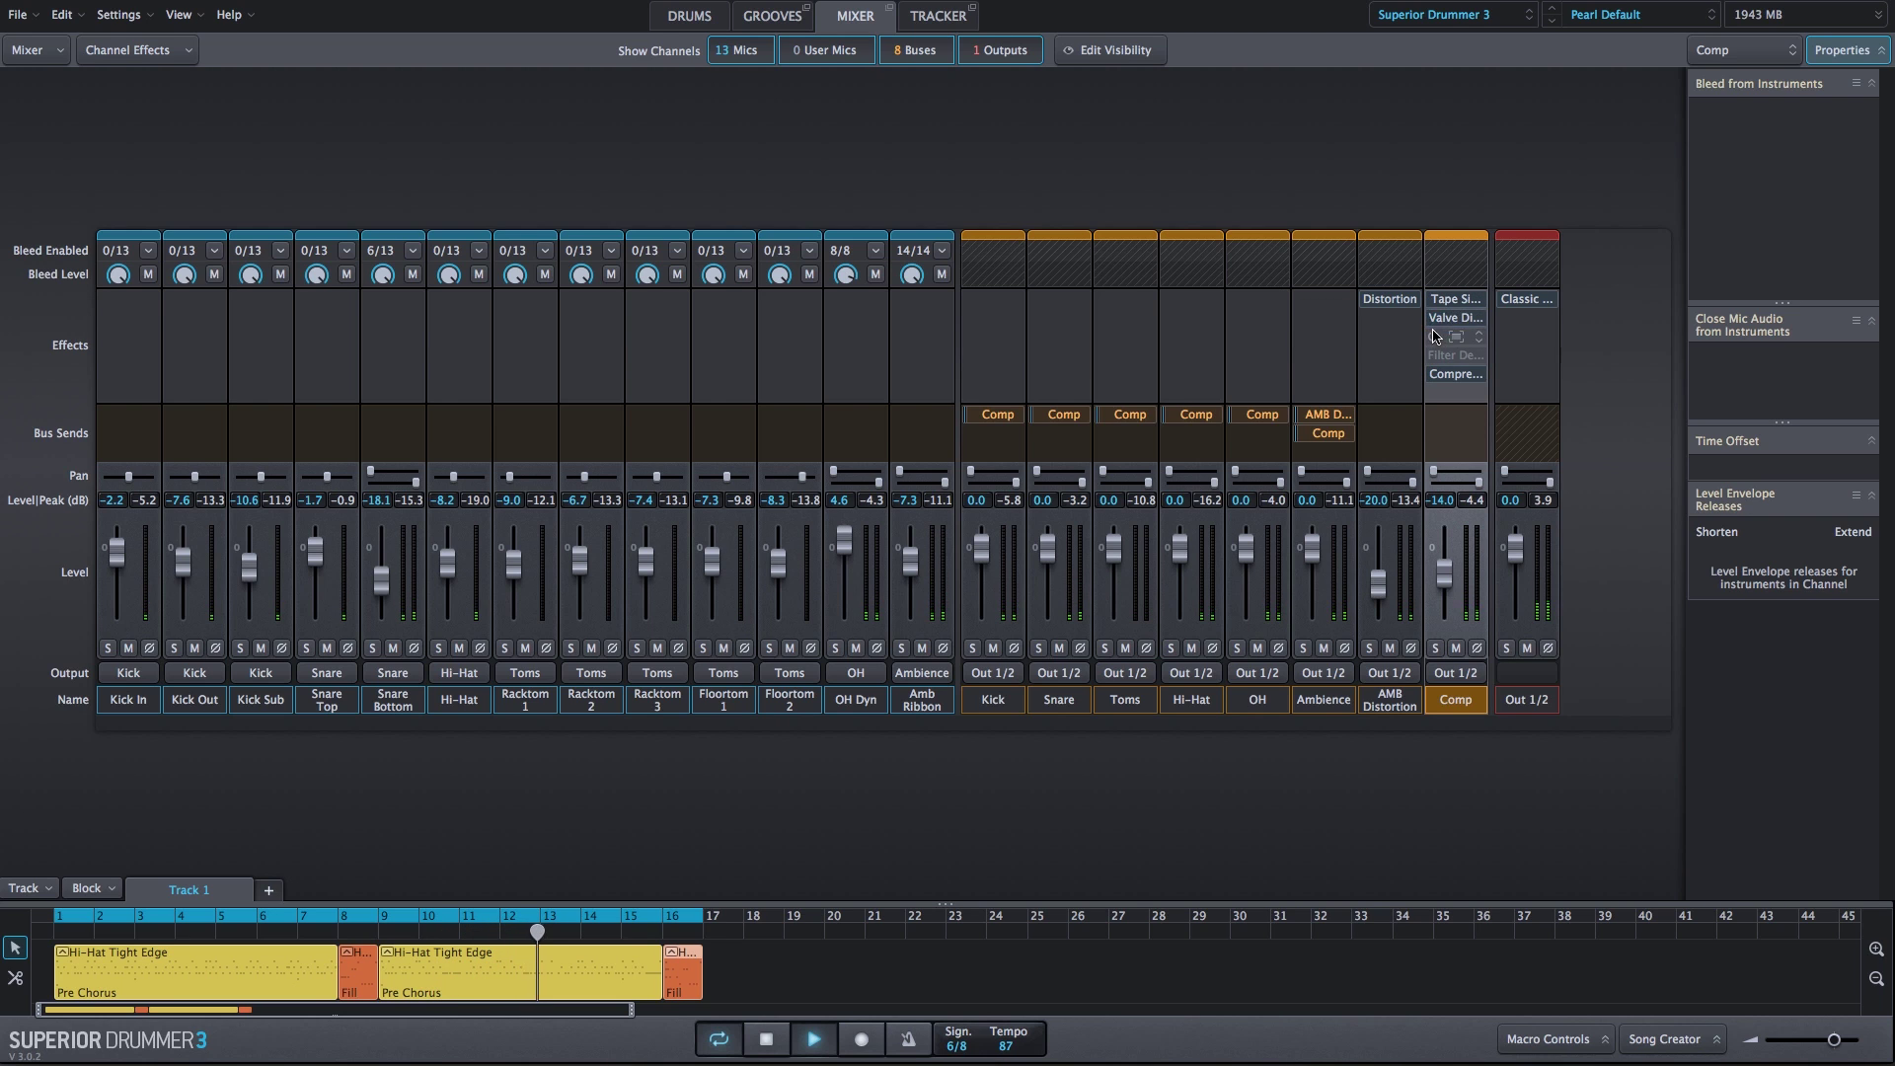
left_click(1434, 356)
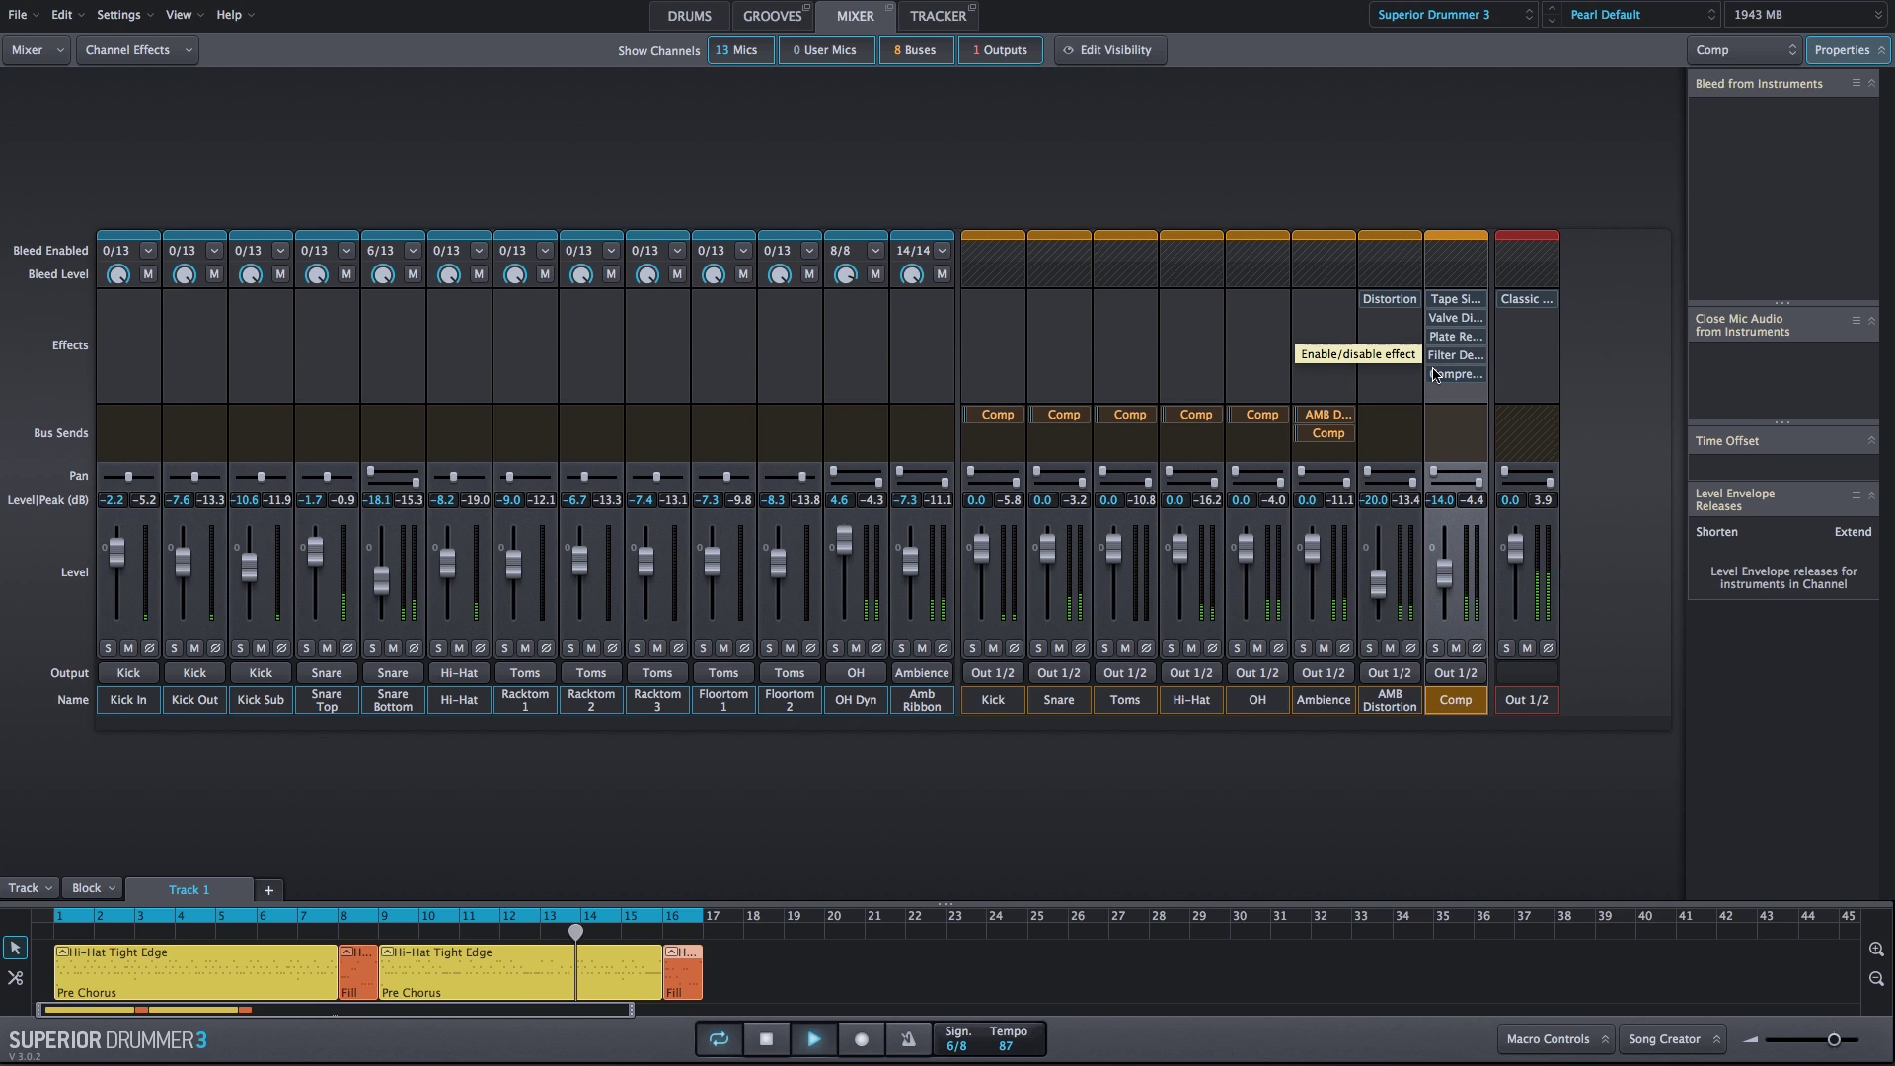
left_click(1435, 374)
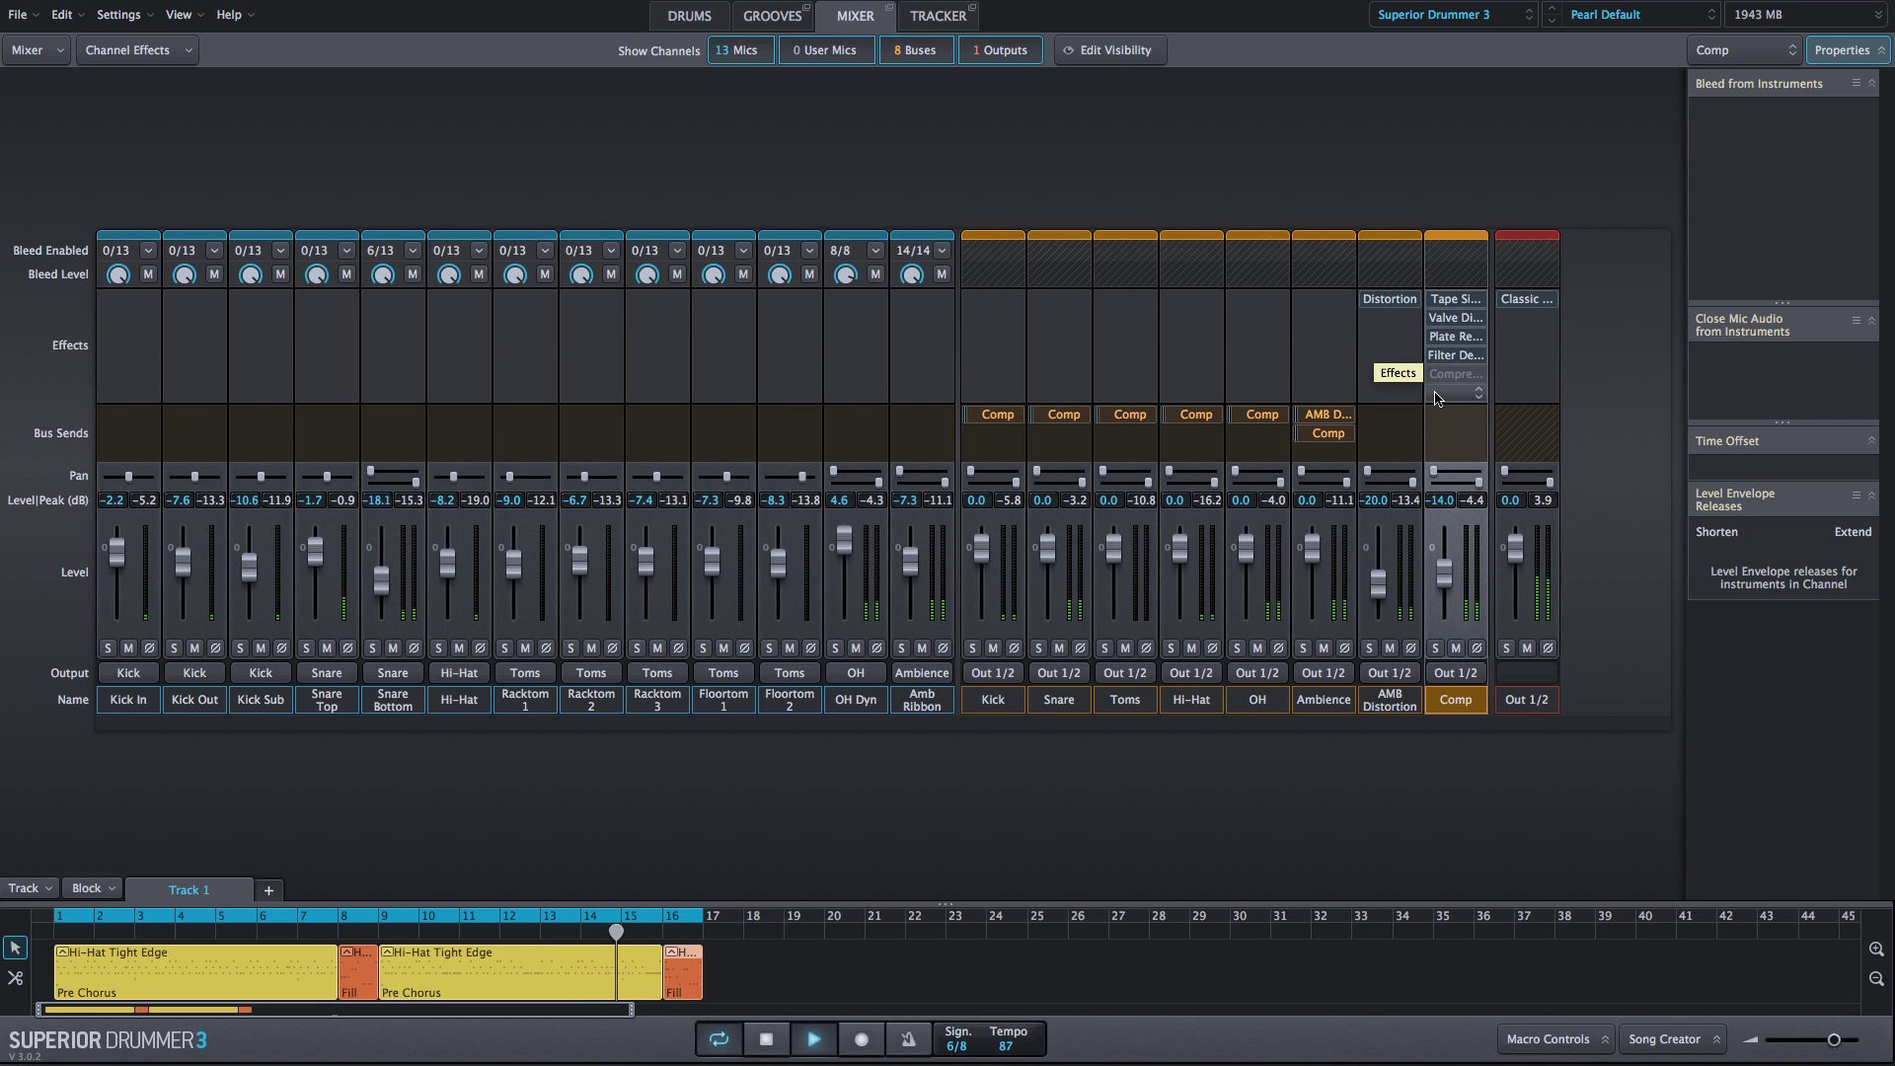
left_click(1434, 375)
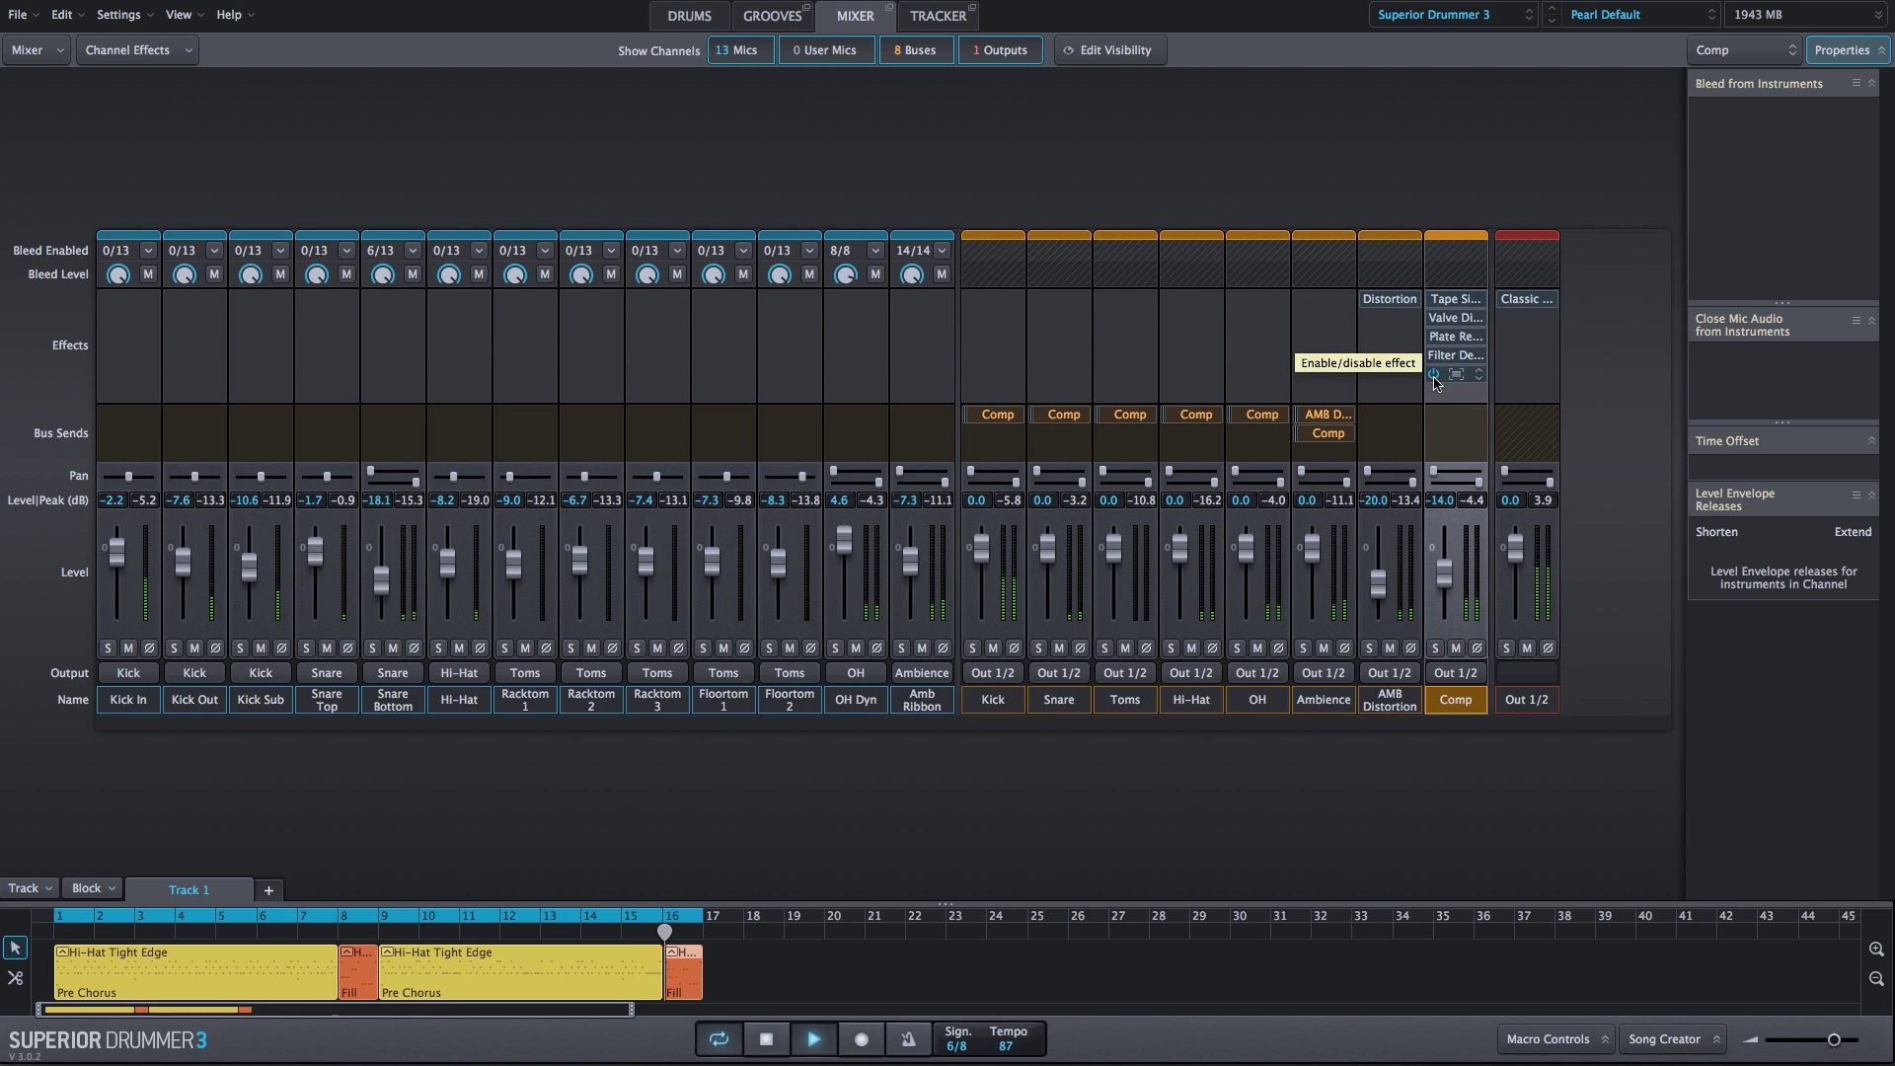
Step: Mute the Comp and AMB Distortion buses to hear the mix without them, then unmute Comp followed by AMB Distortion
left_click(1456, 649)
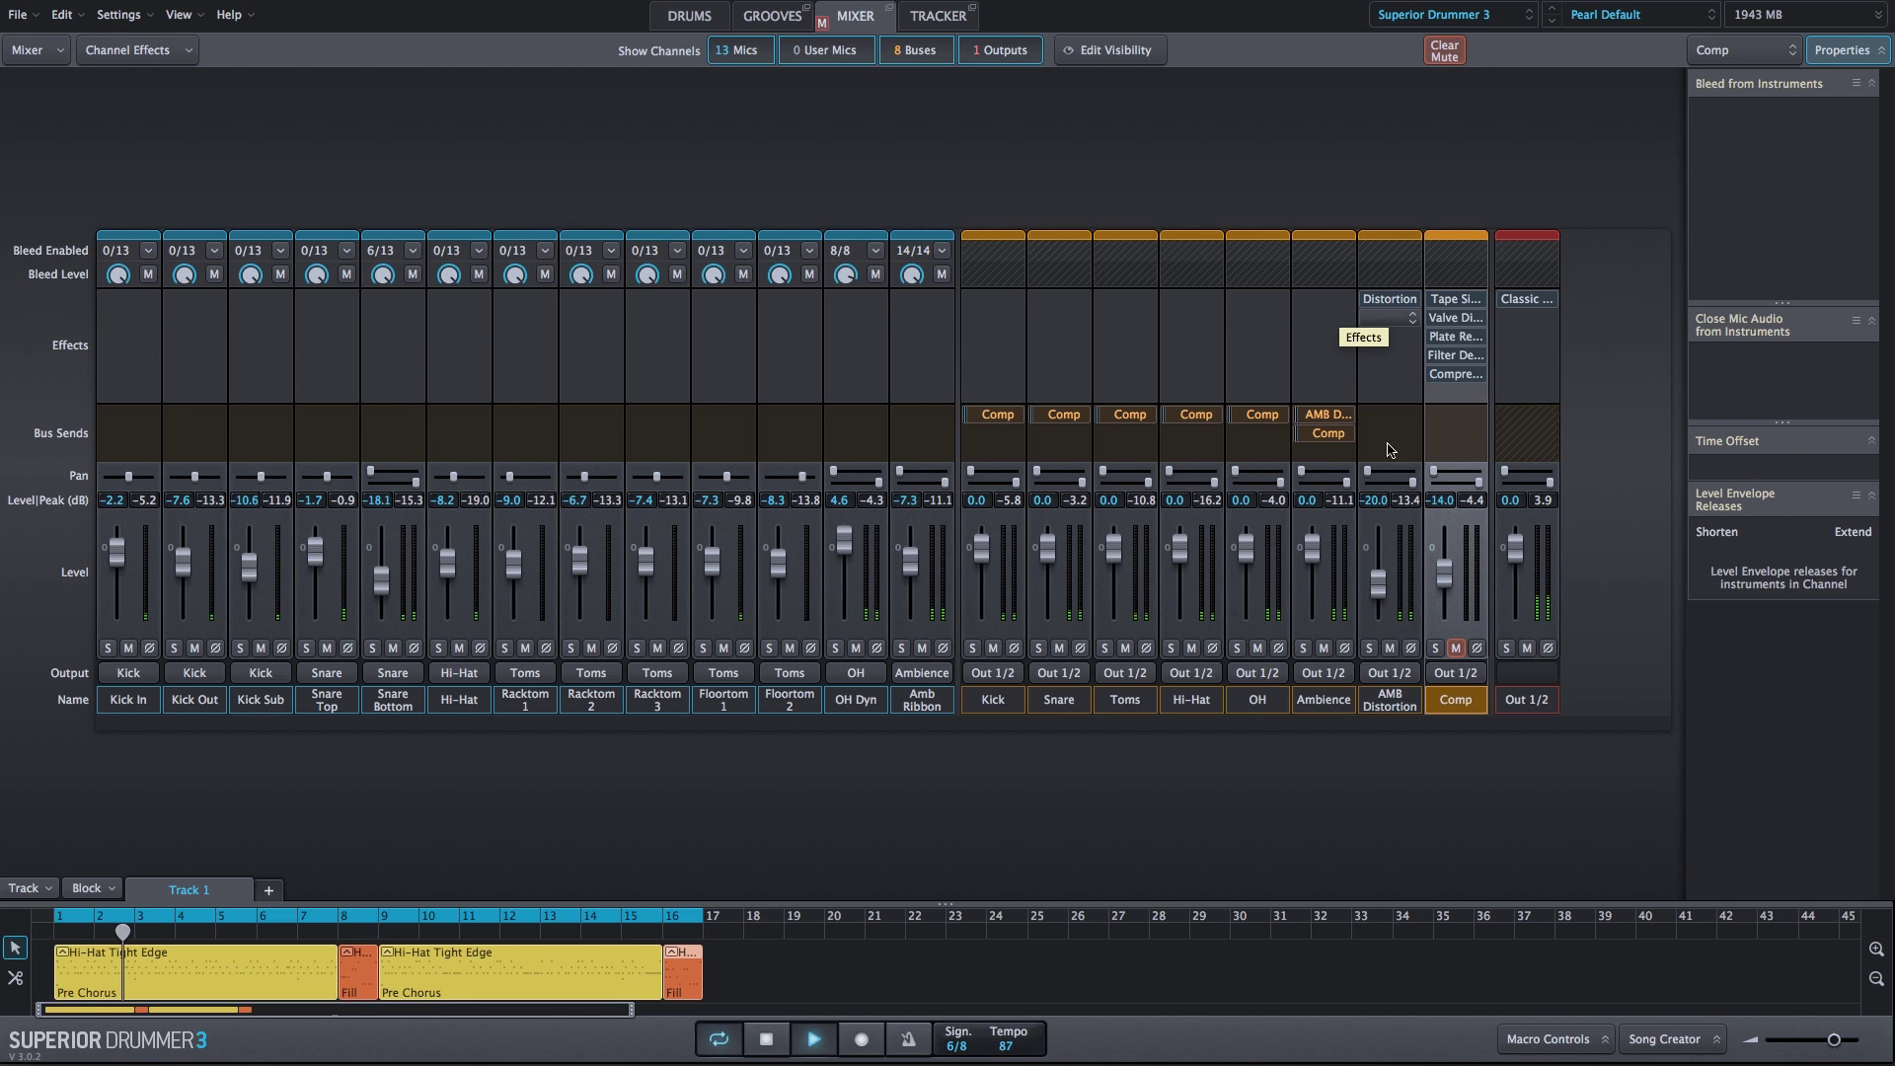
left_click(1391, 649)
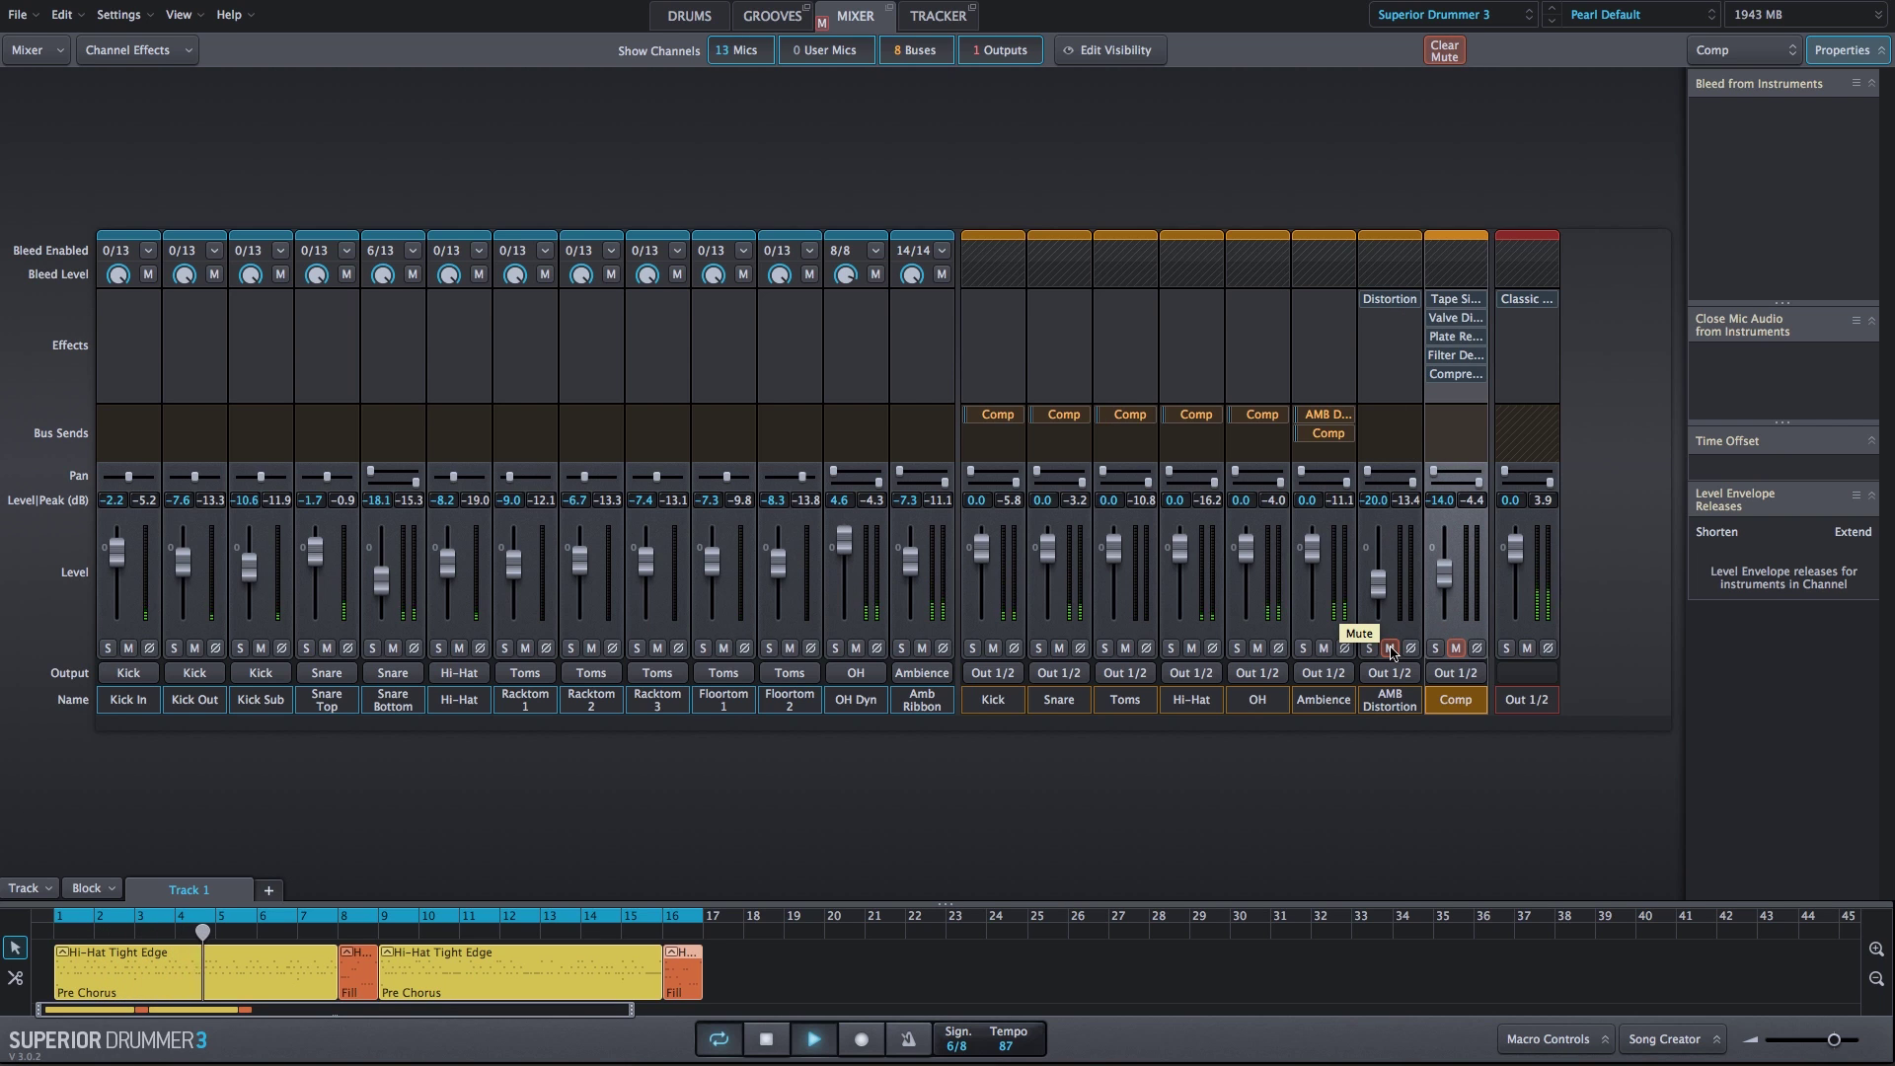
left_click(1390, 649)
left_click(1390, 649)
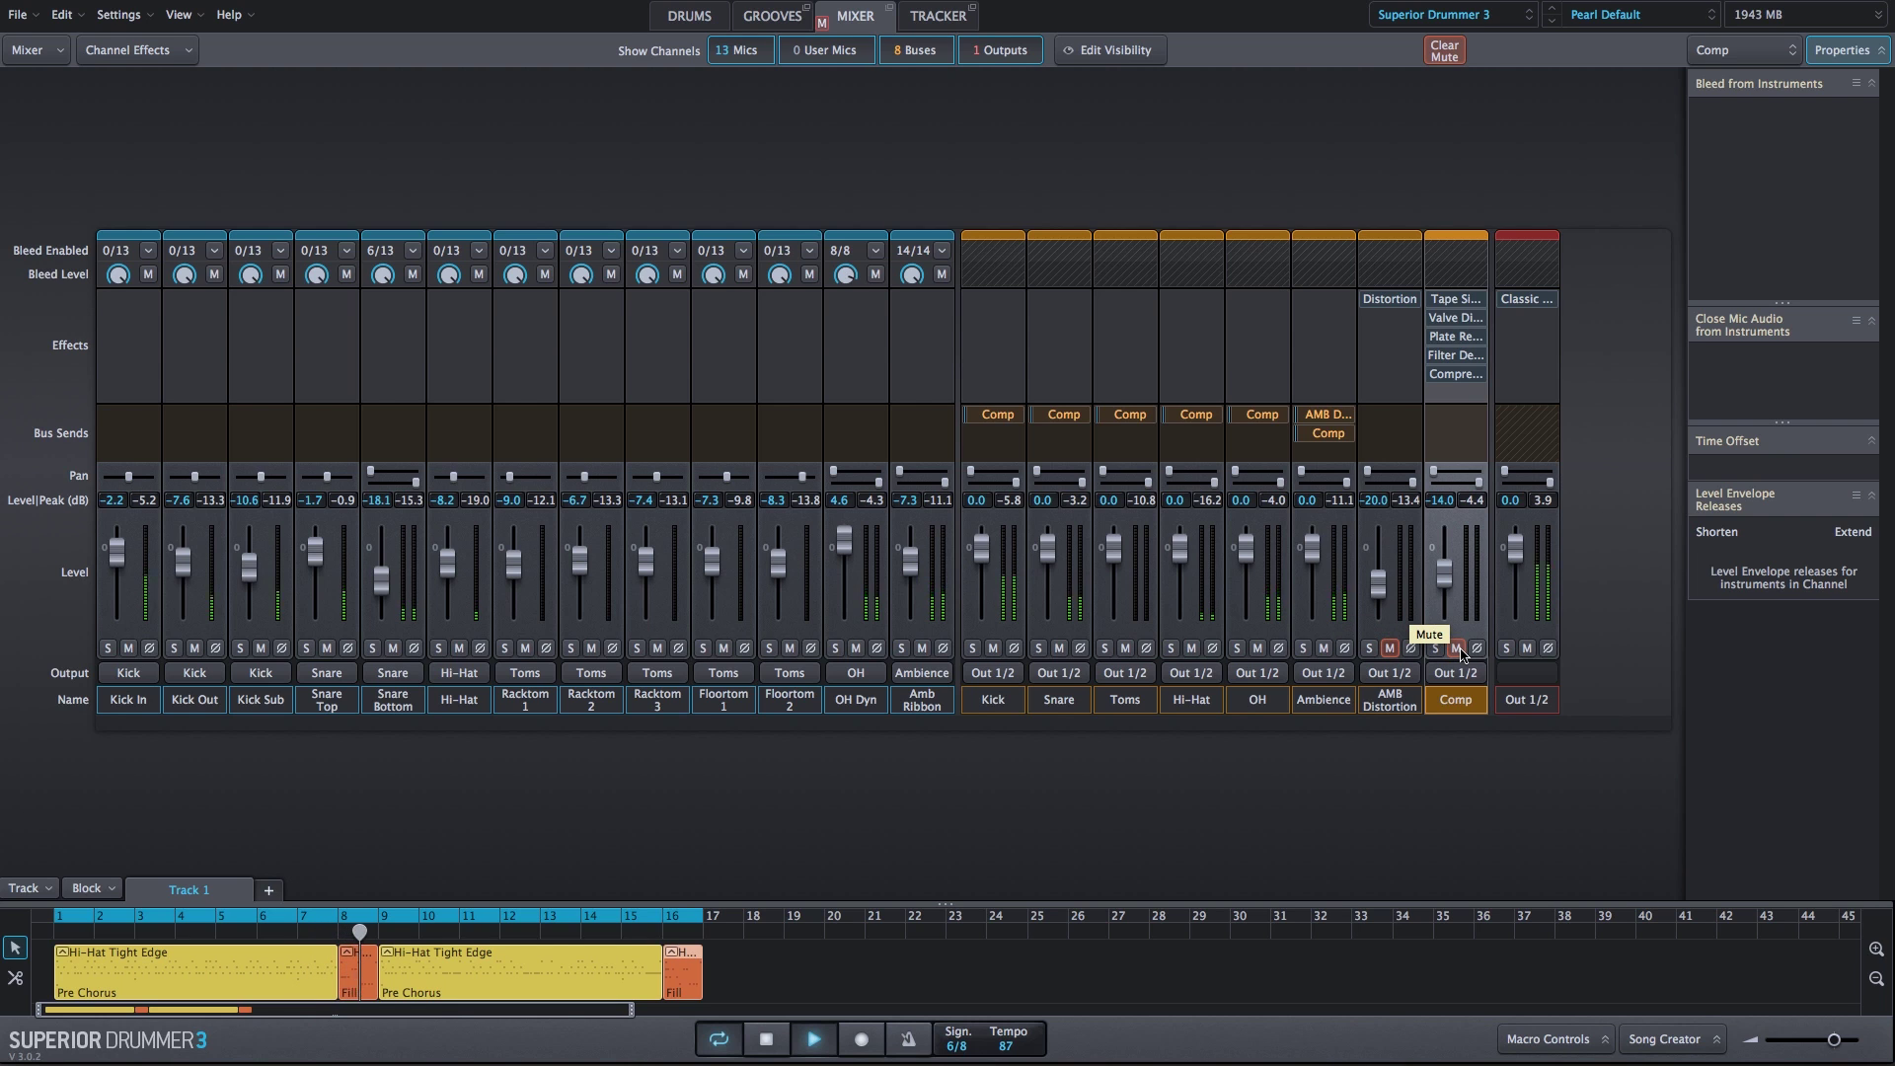
left_click(1458, 649)
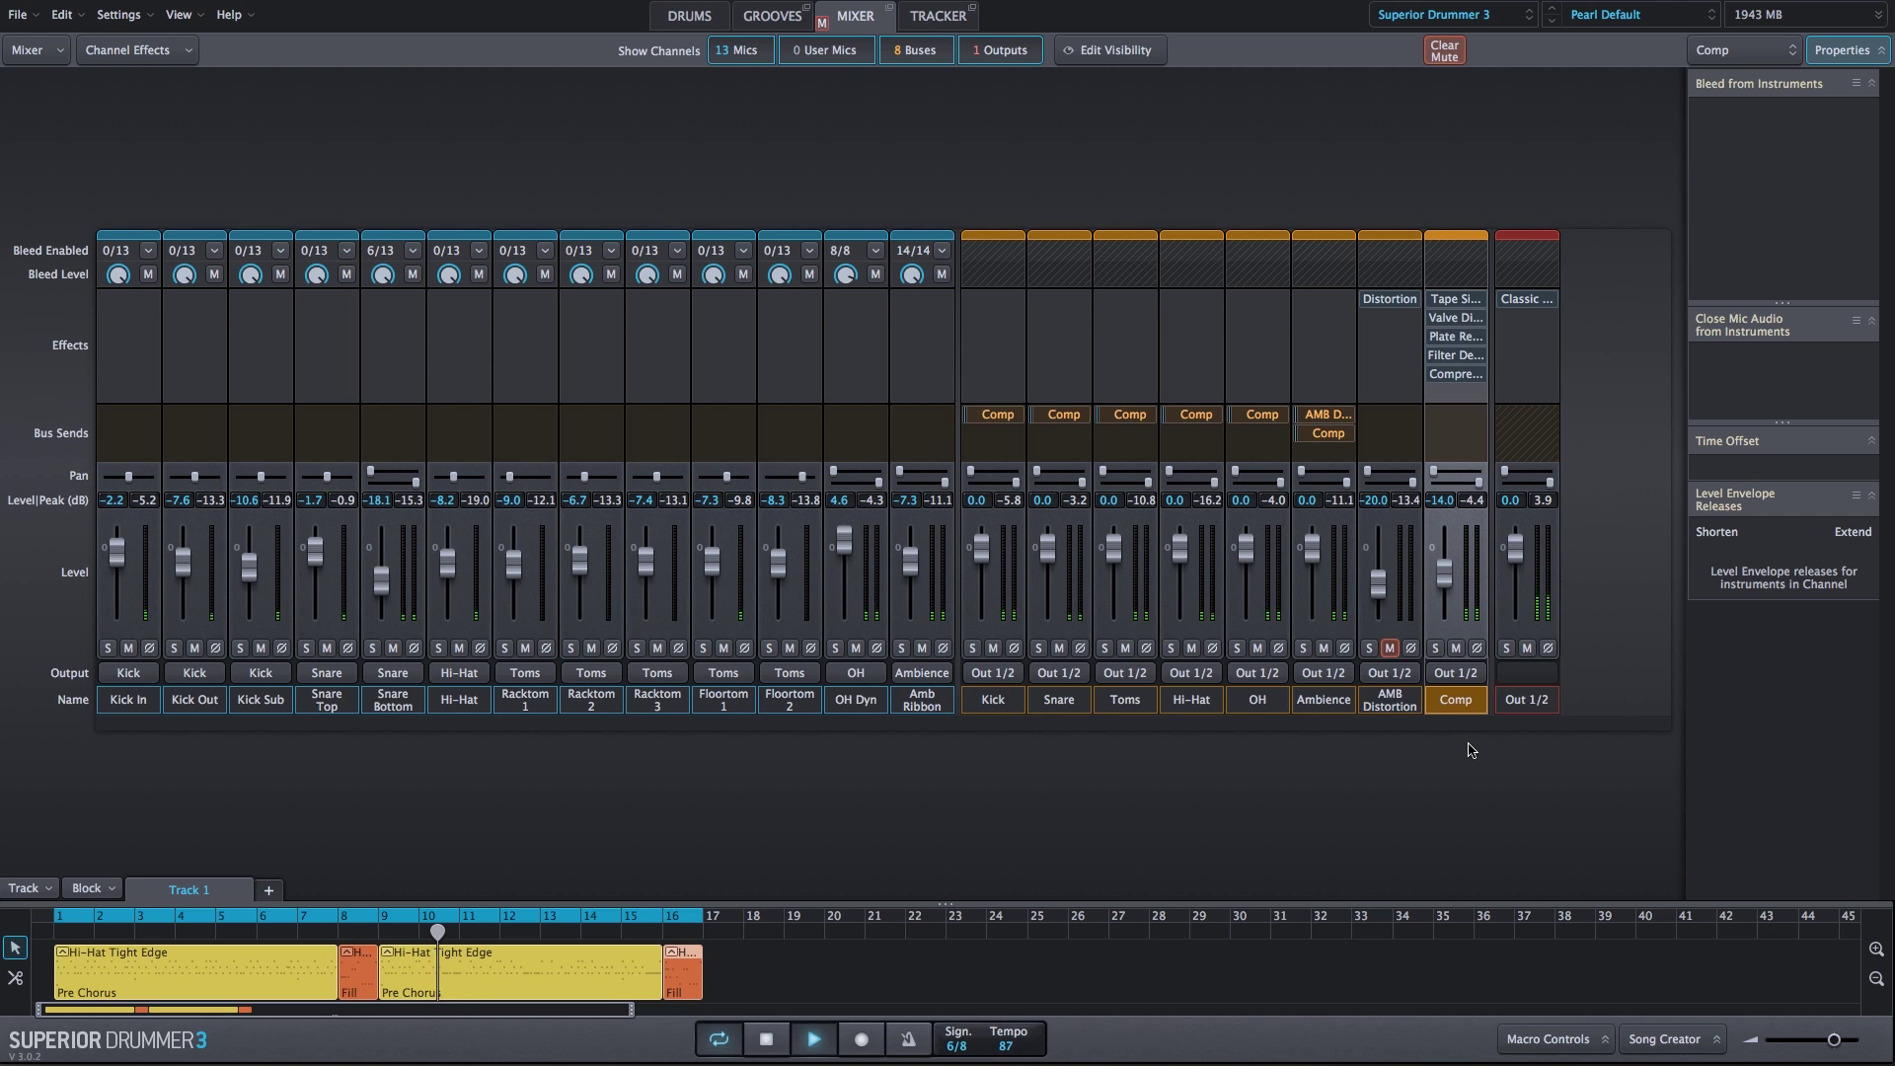
left_click(1391, 649)
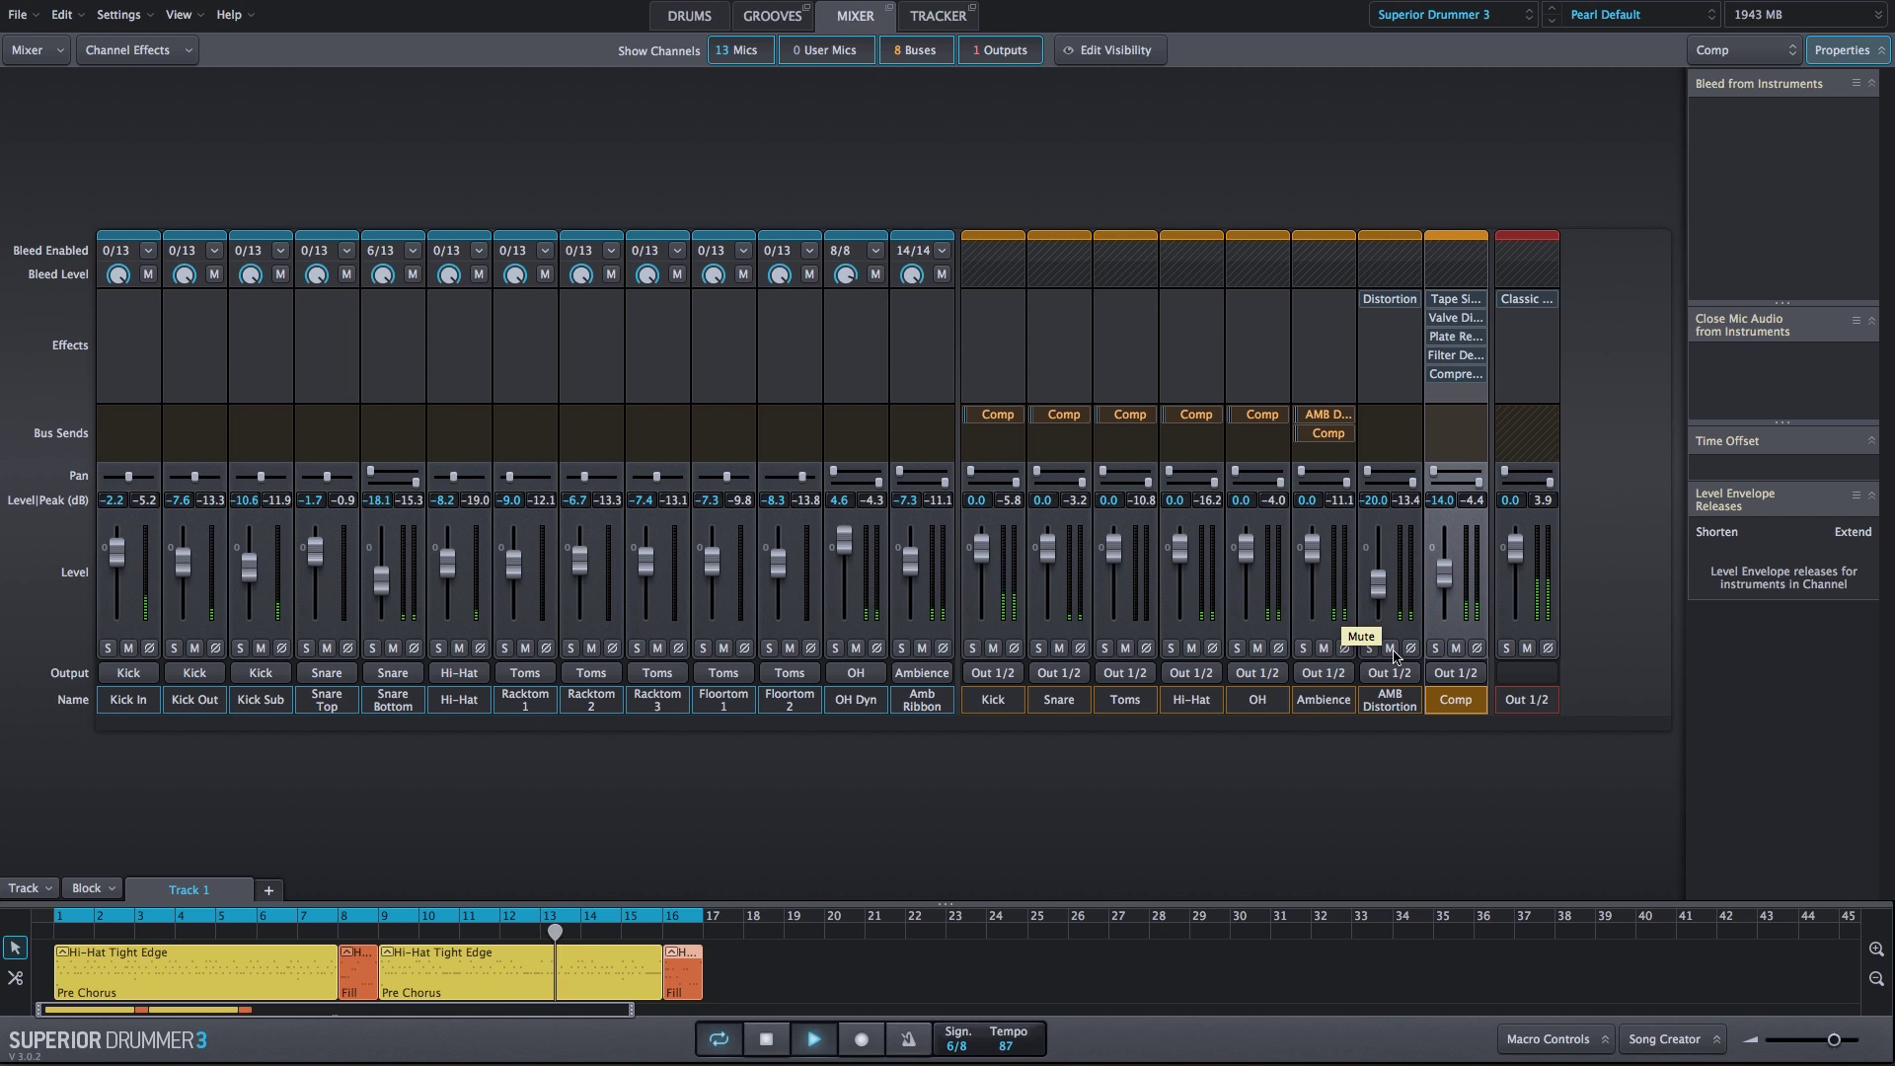
Step: Compare the playing mix with the Classic effect on the Out 1/2 channel off and on
mouse_move(1507, 306)
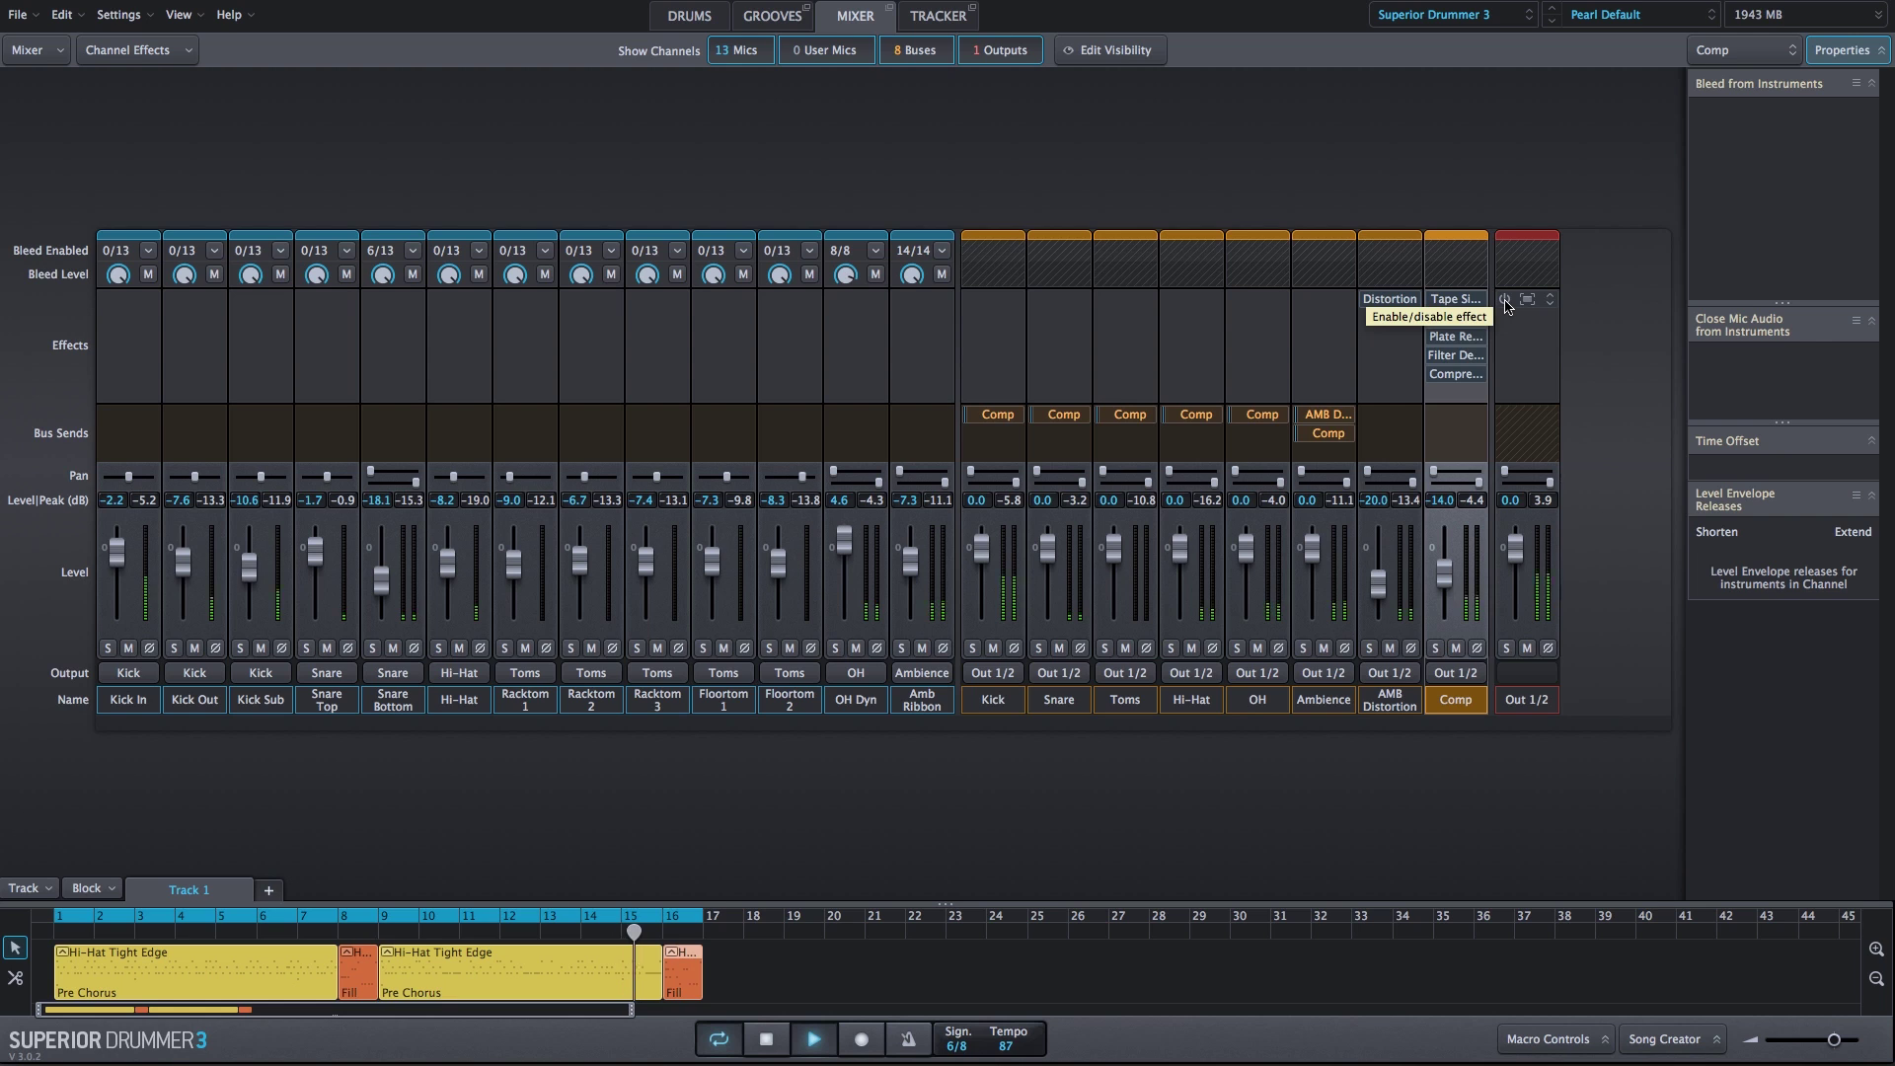
left_click(1505, 302)
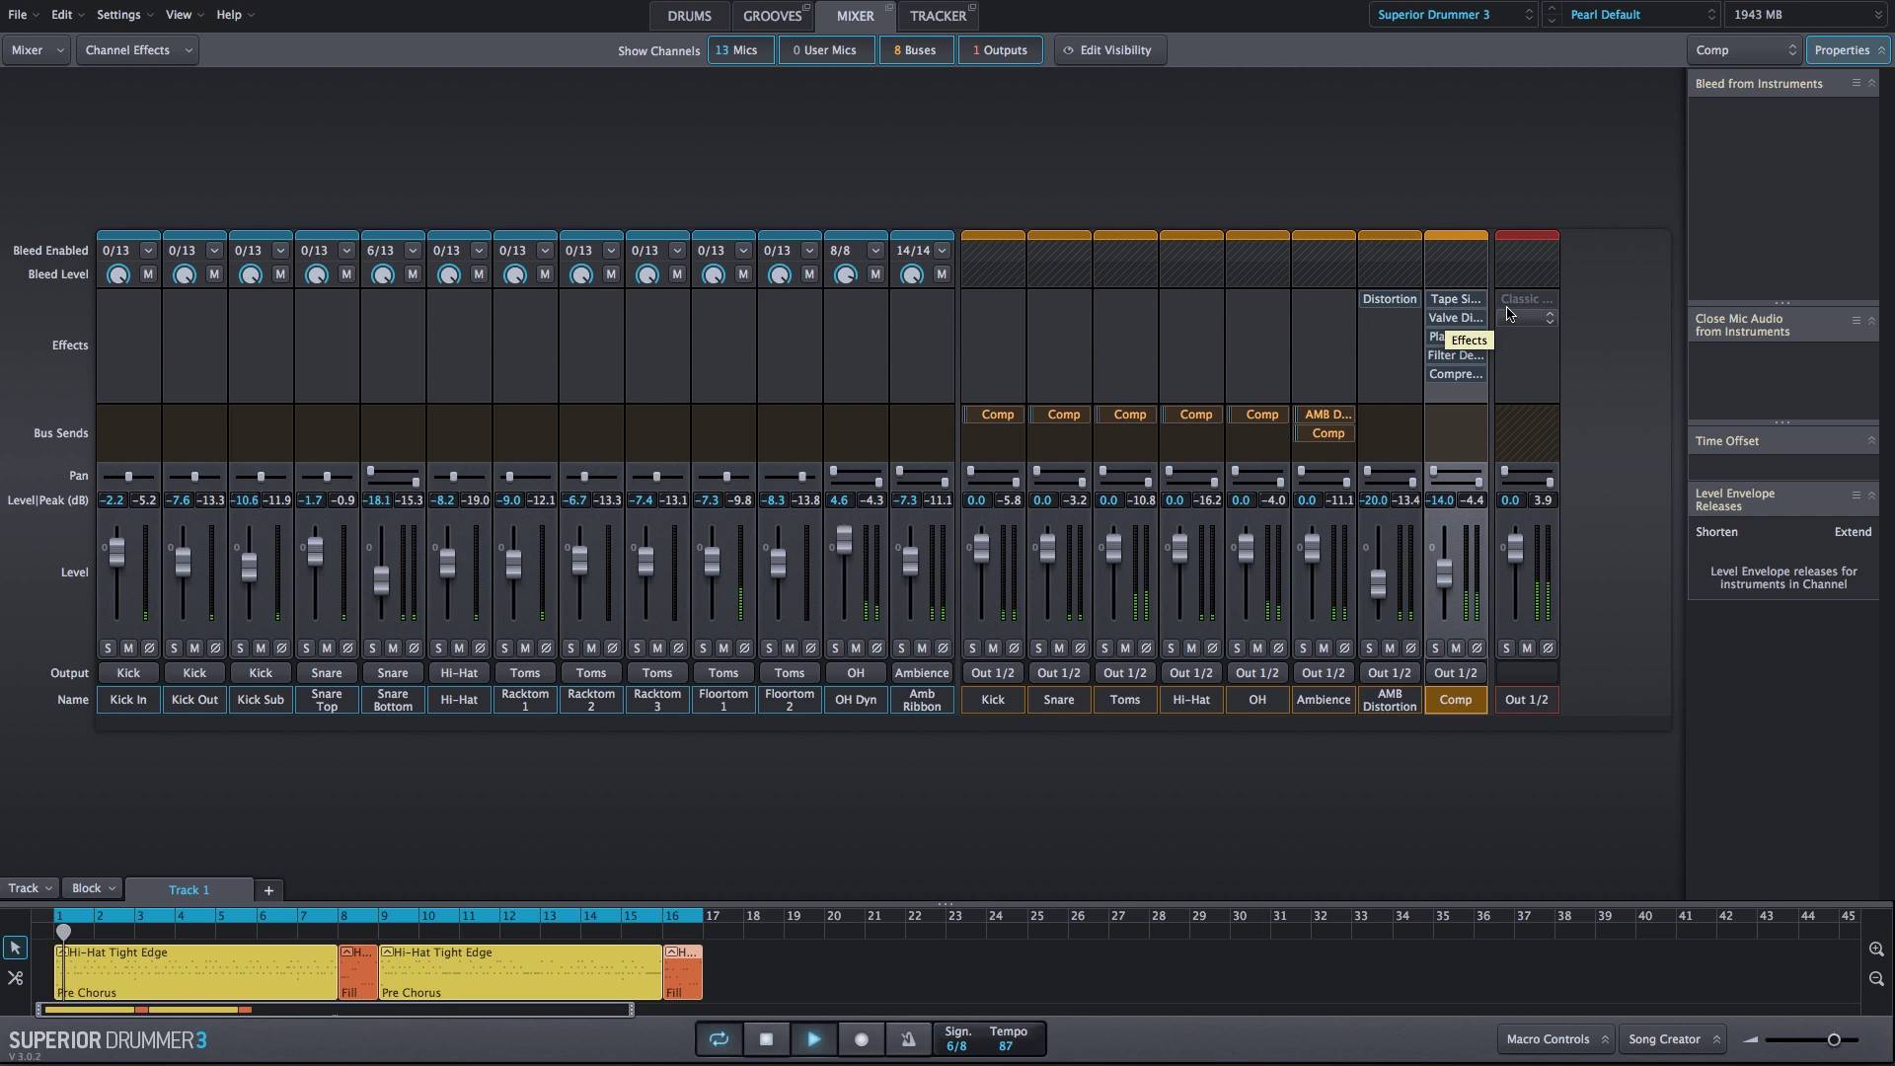
left_click(1506, 301)
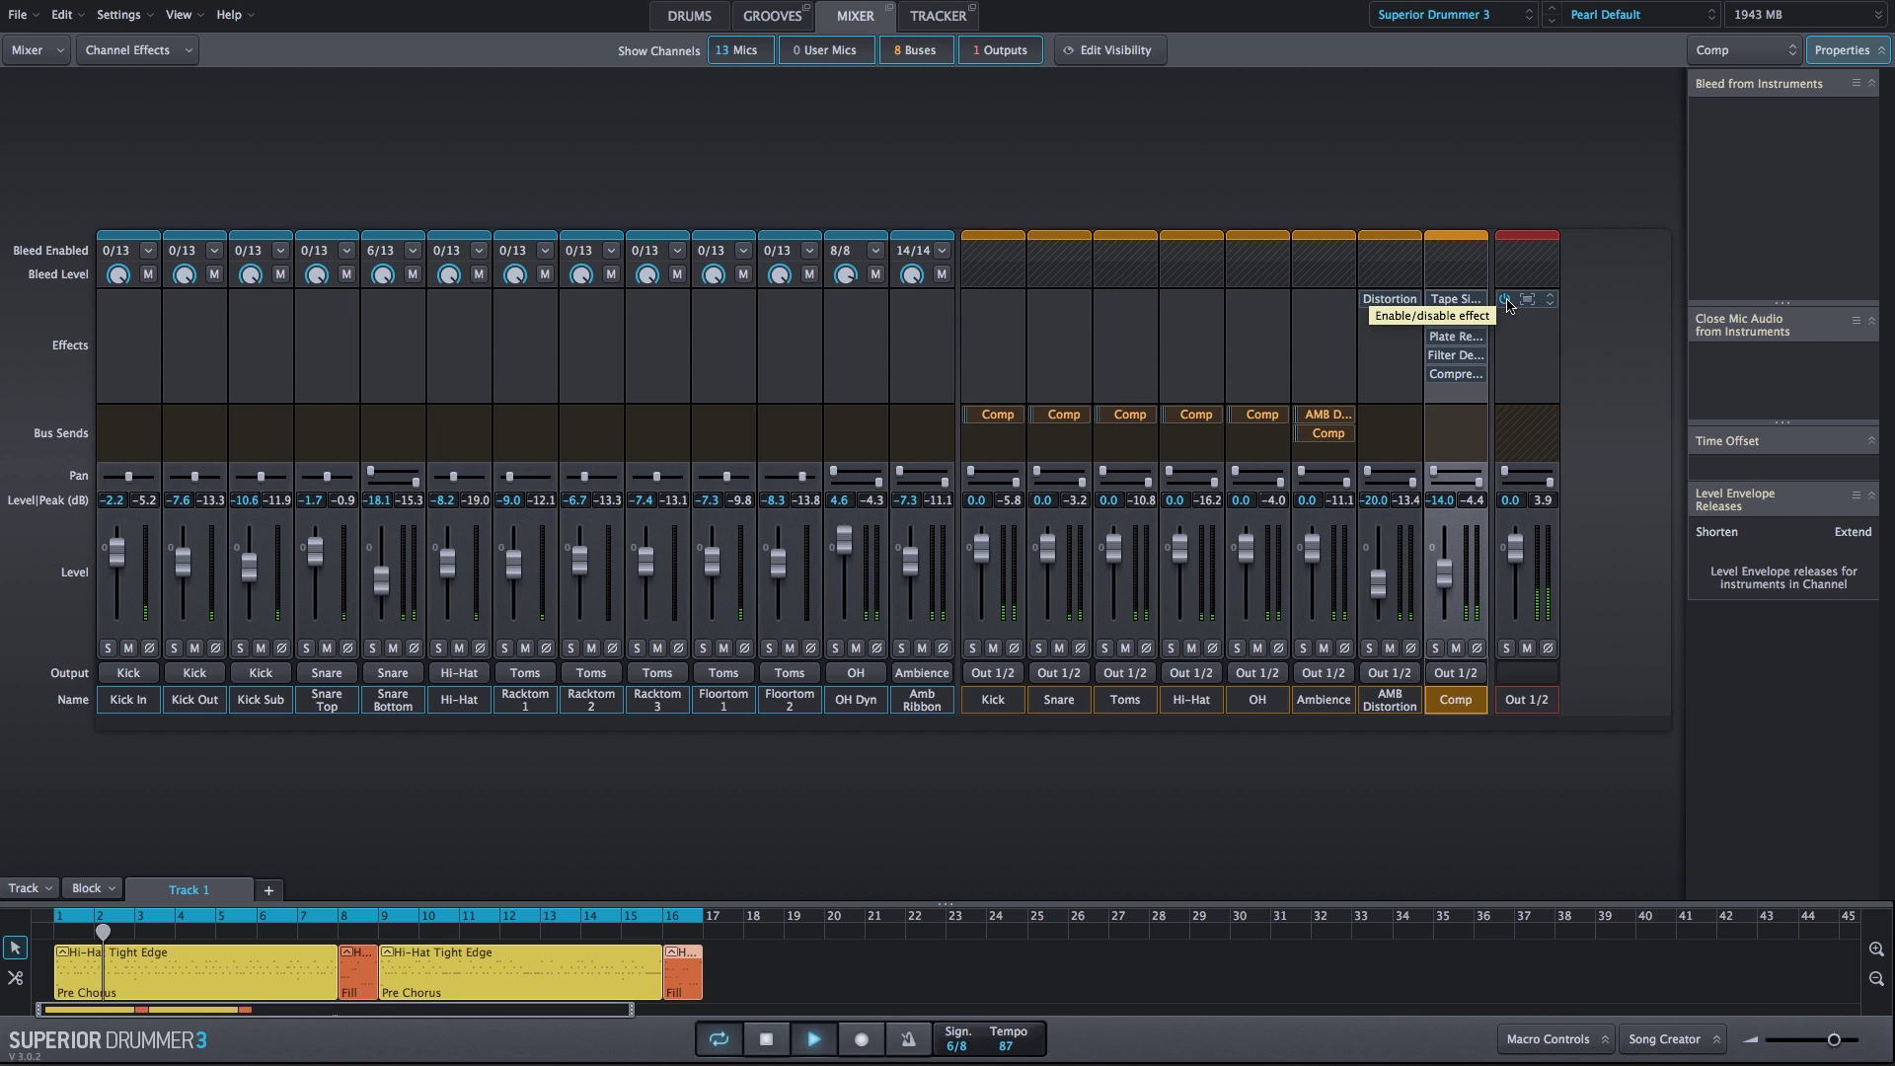
Step: Mute Comp, disable the Out 1/2 Classic effect and mute AMB Distortion for comparison, then restore AMB Distortion, Classic and Comp in turn
left_click(1455, 648)
left_click(1503, 300)
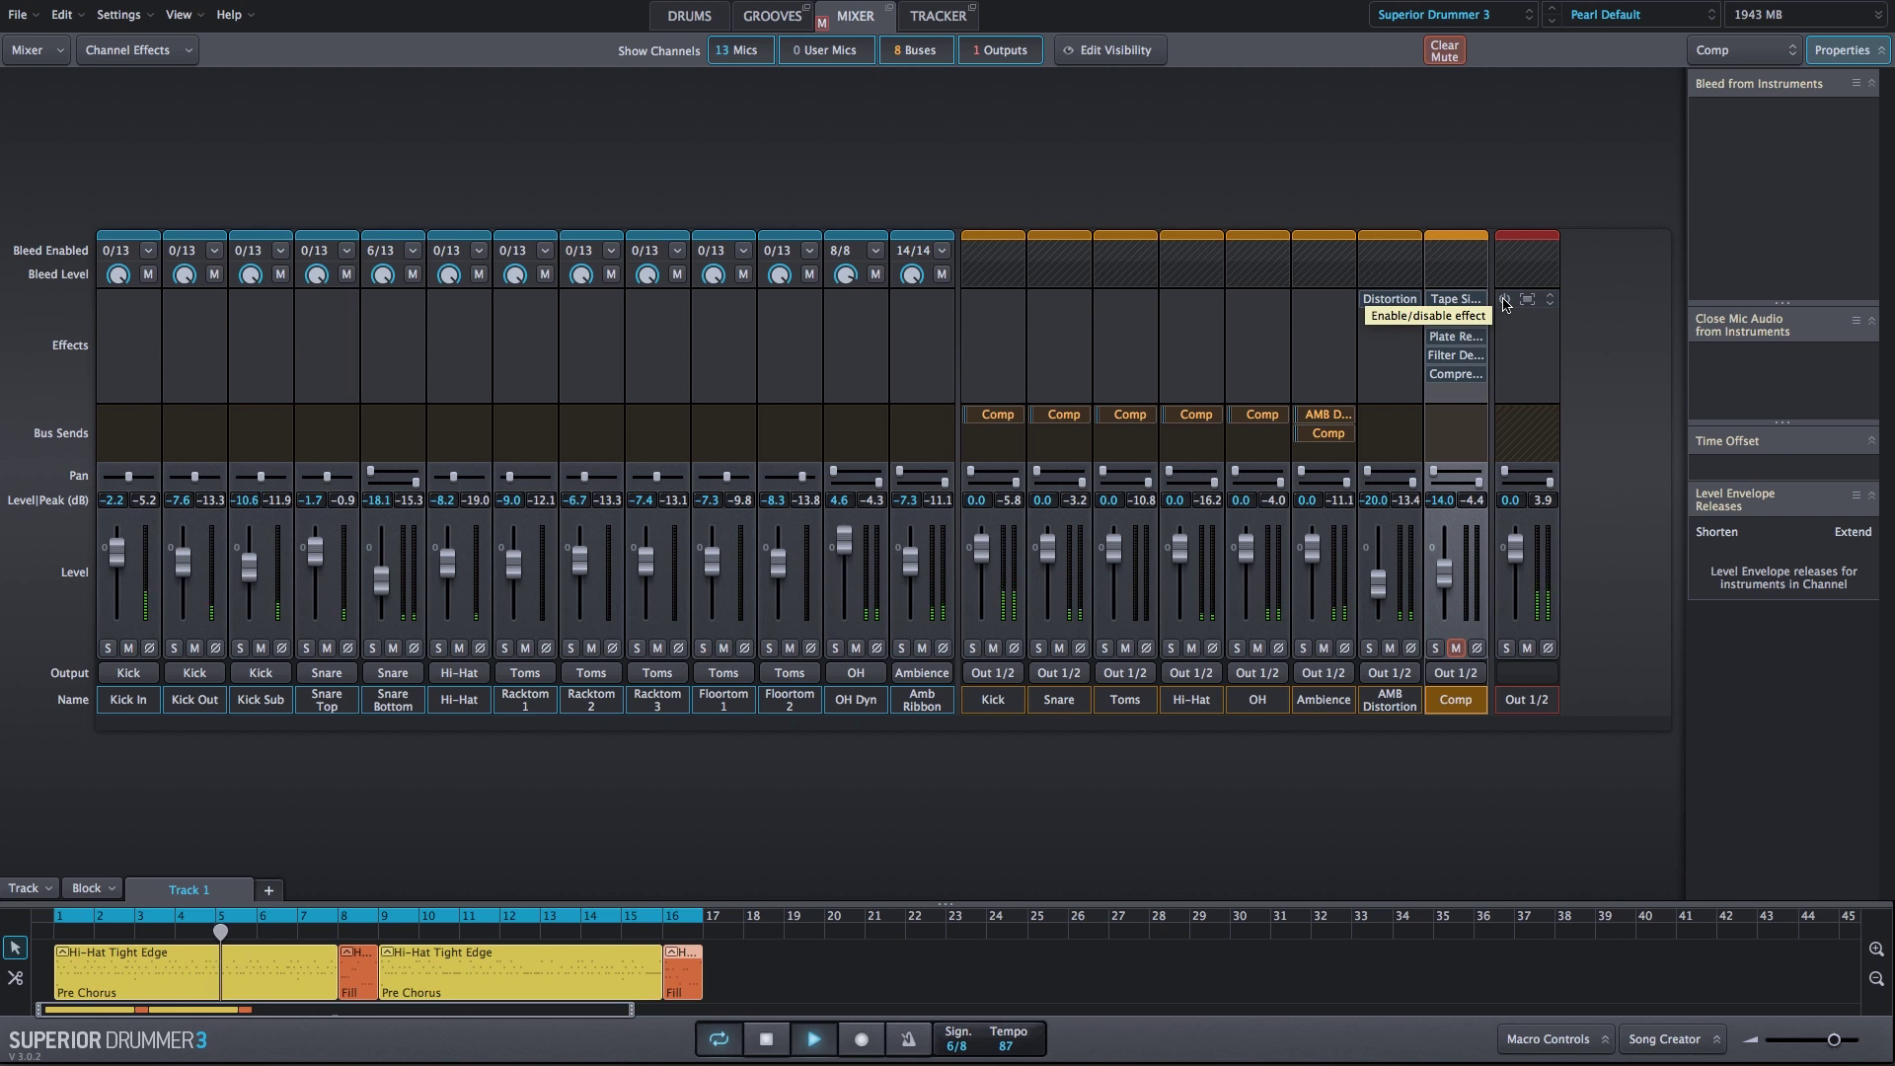
left_click(1392, 651)
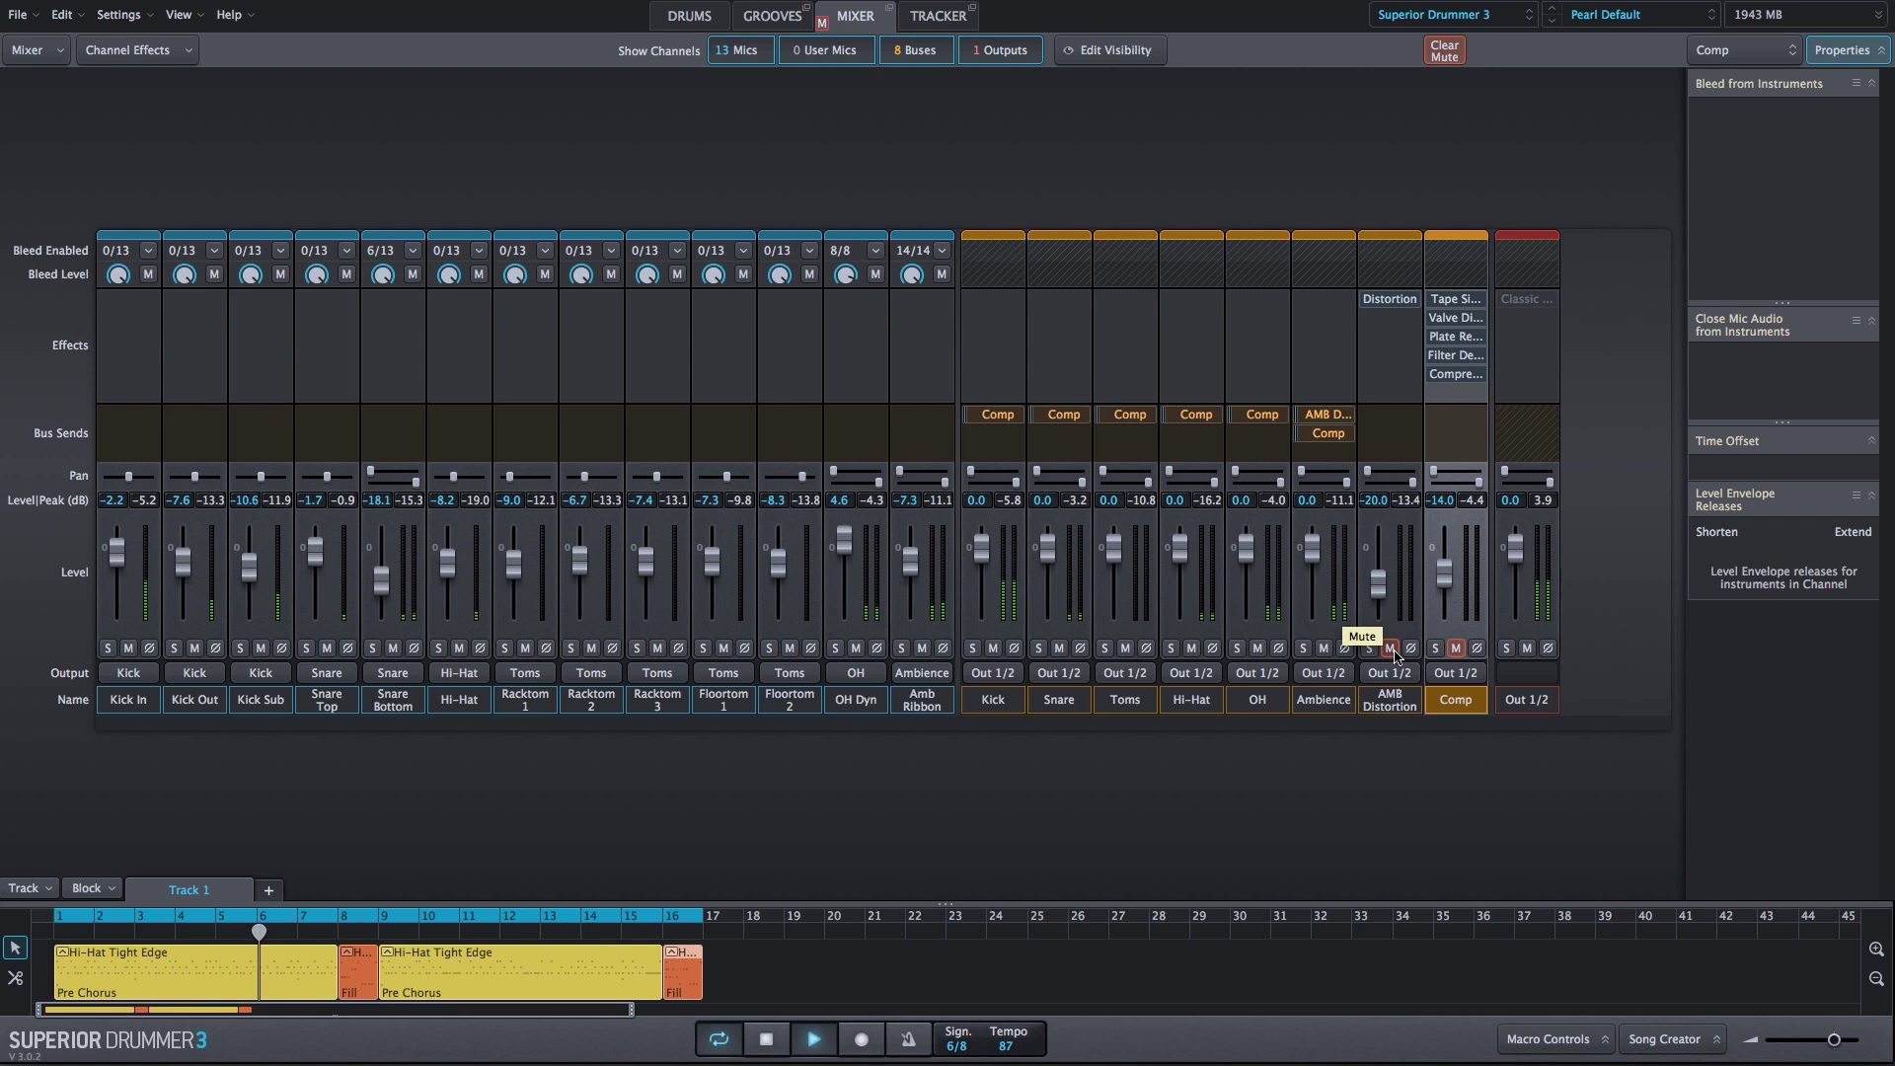
left_click(1392, 651)
mouse_move(1520, 304)
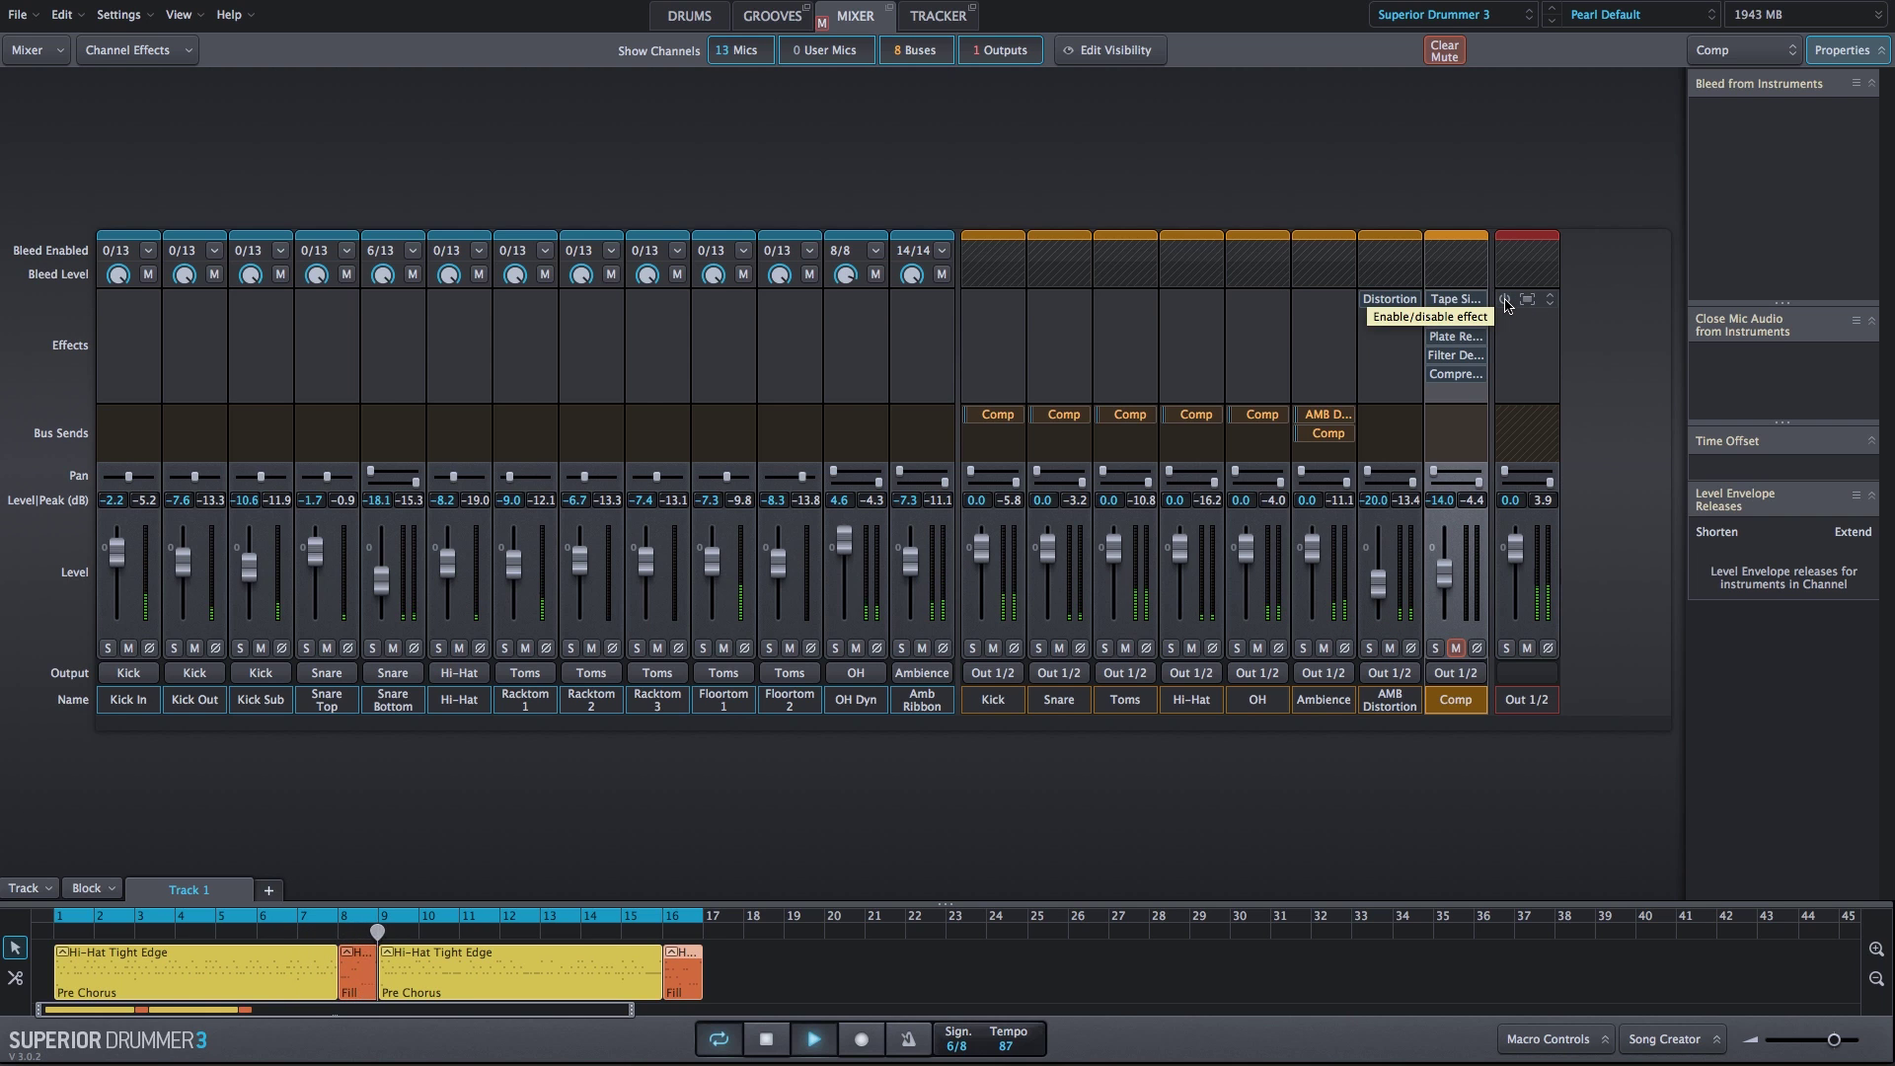
left_click(1456, 648)
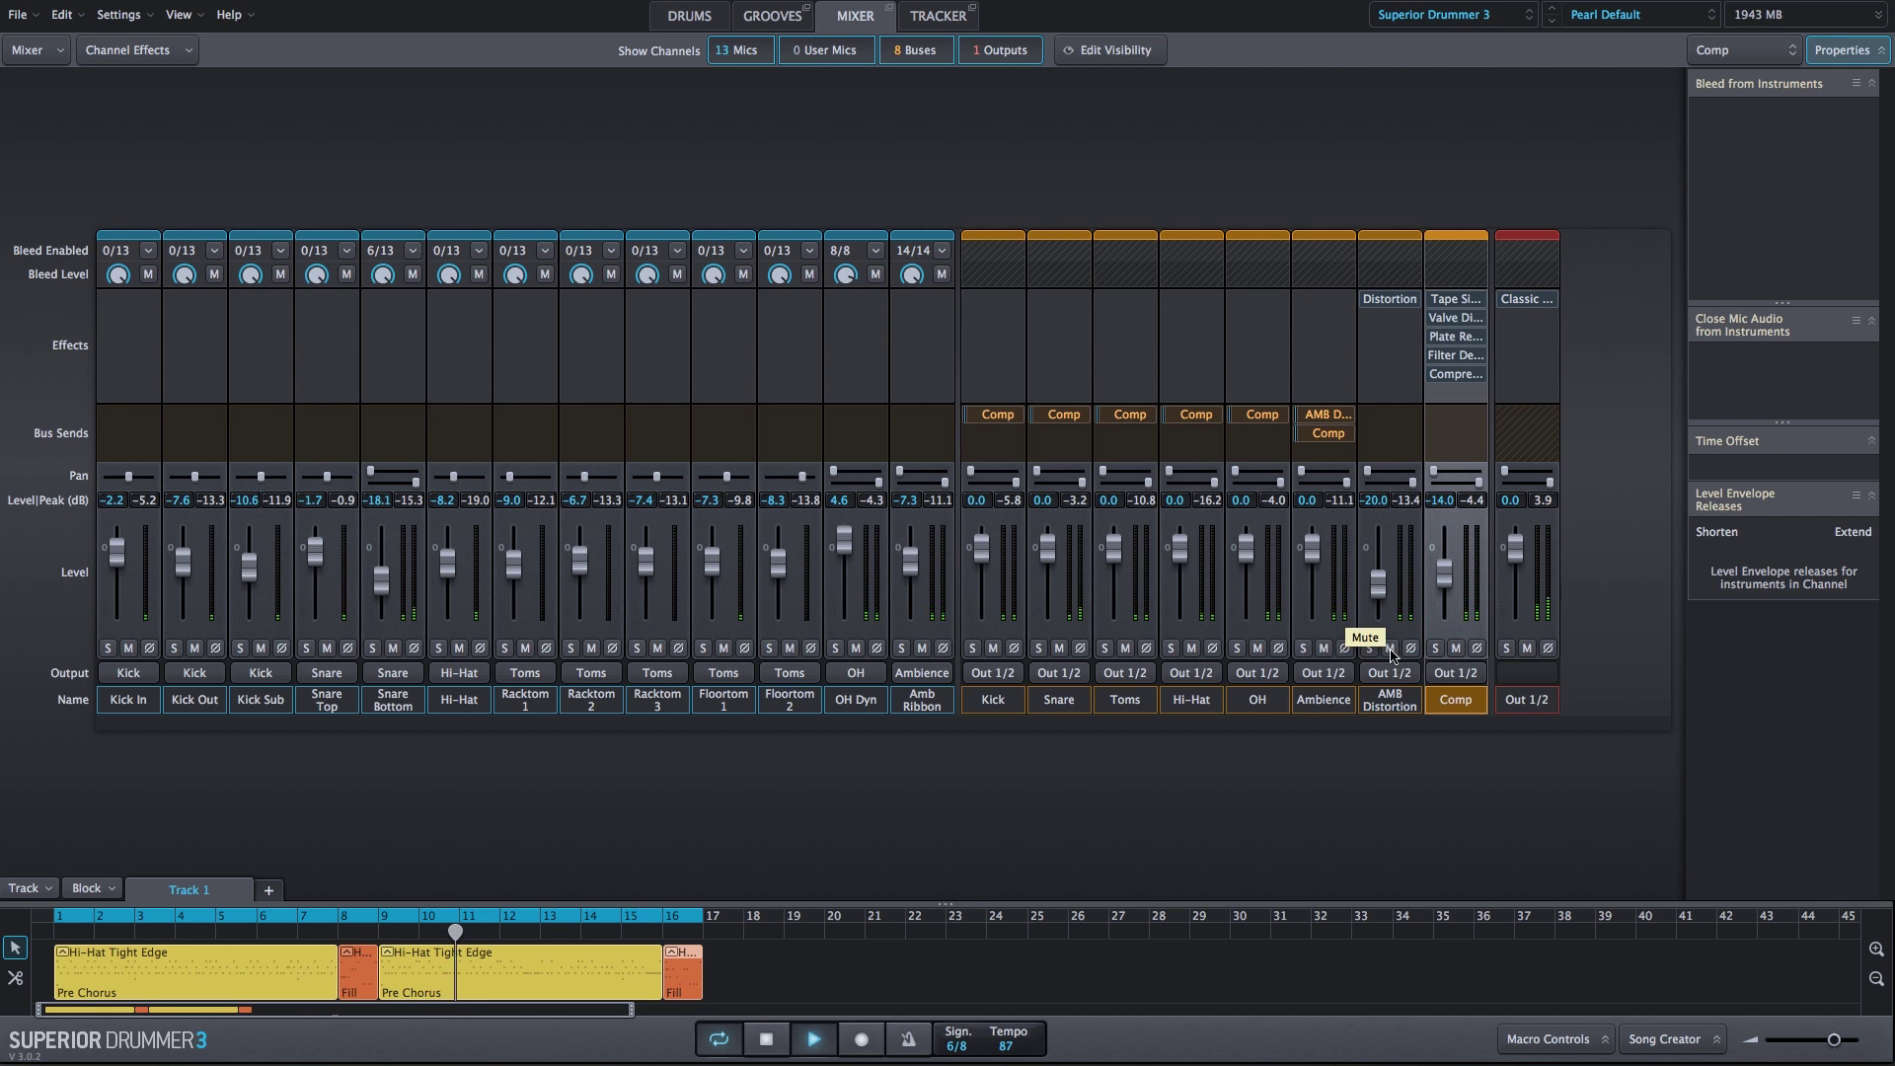
Step: Mute AMB Distortion, disable the Out 1/2 effect and mute Comp for comparison, then restore Comp, AMB Distortion and the output effect
left_click(1390, 649)
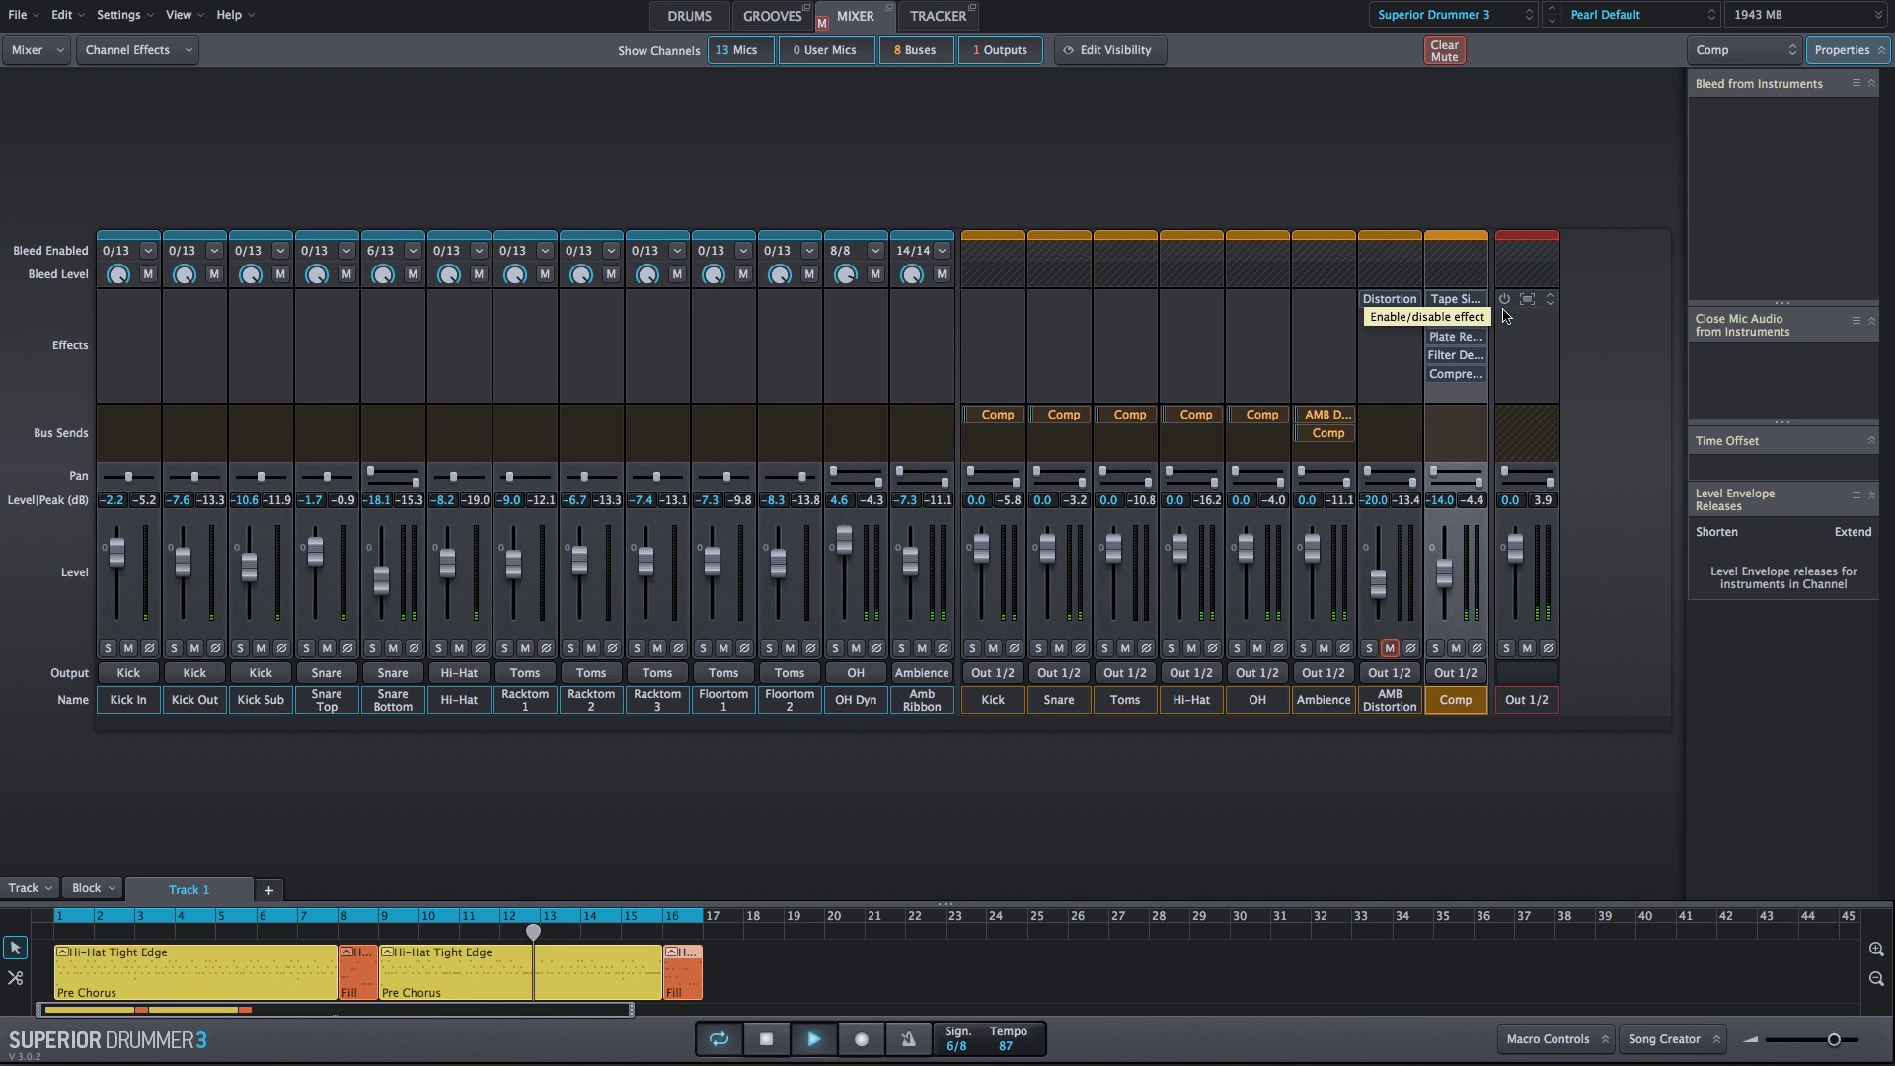
left_click(1504, 300)
left_click(1461, 652)
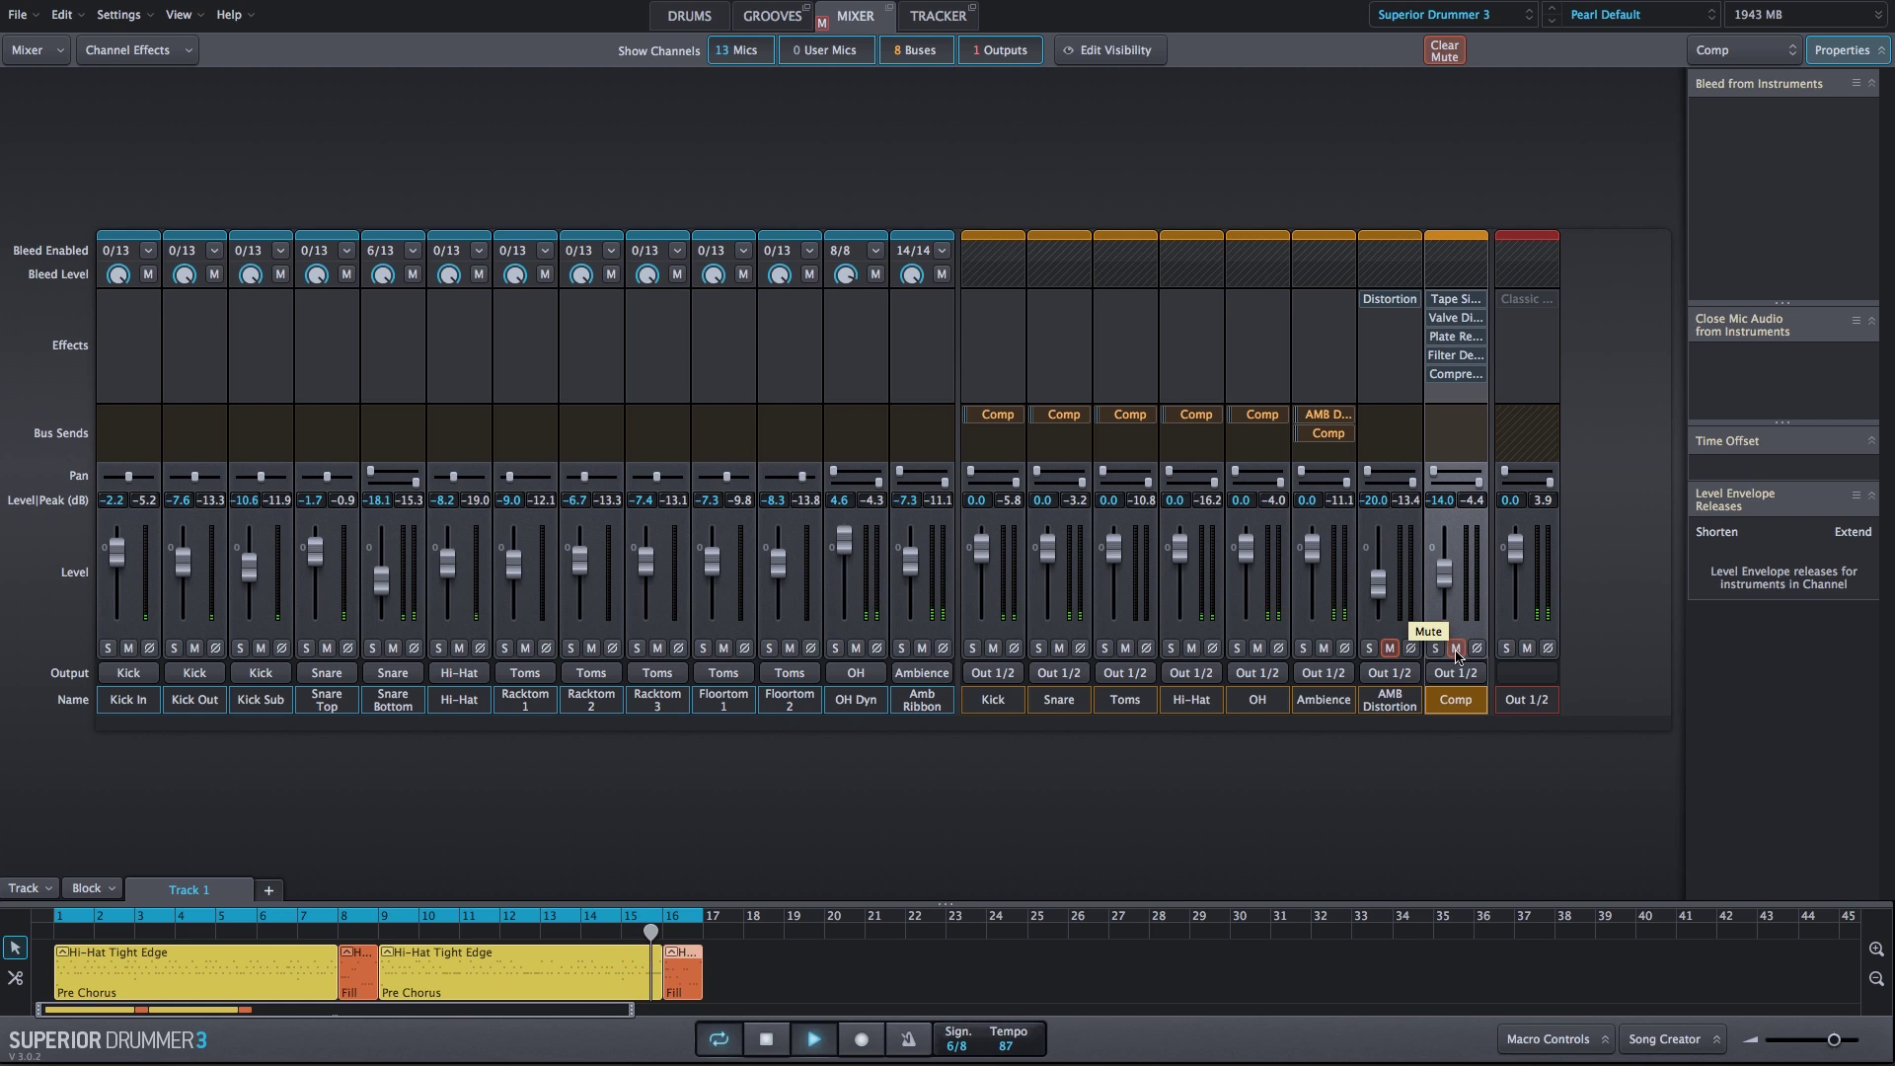
left_click(1456, 648)
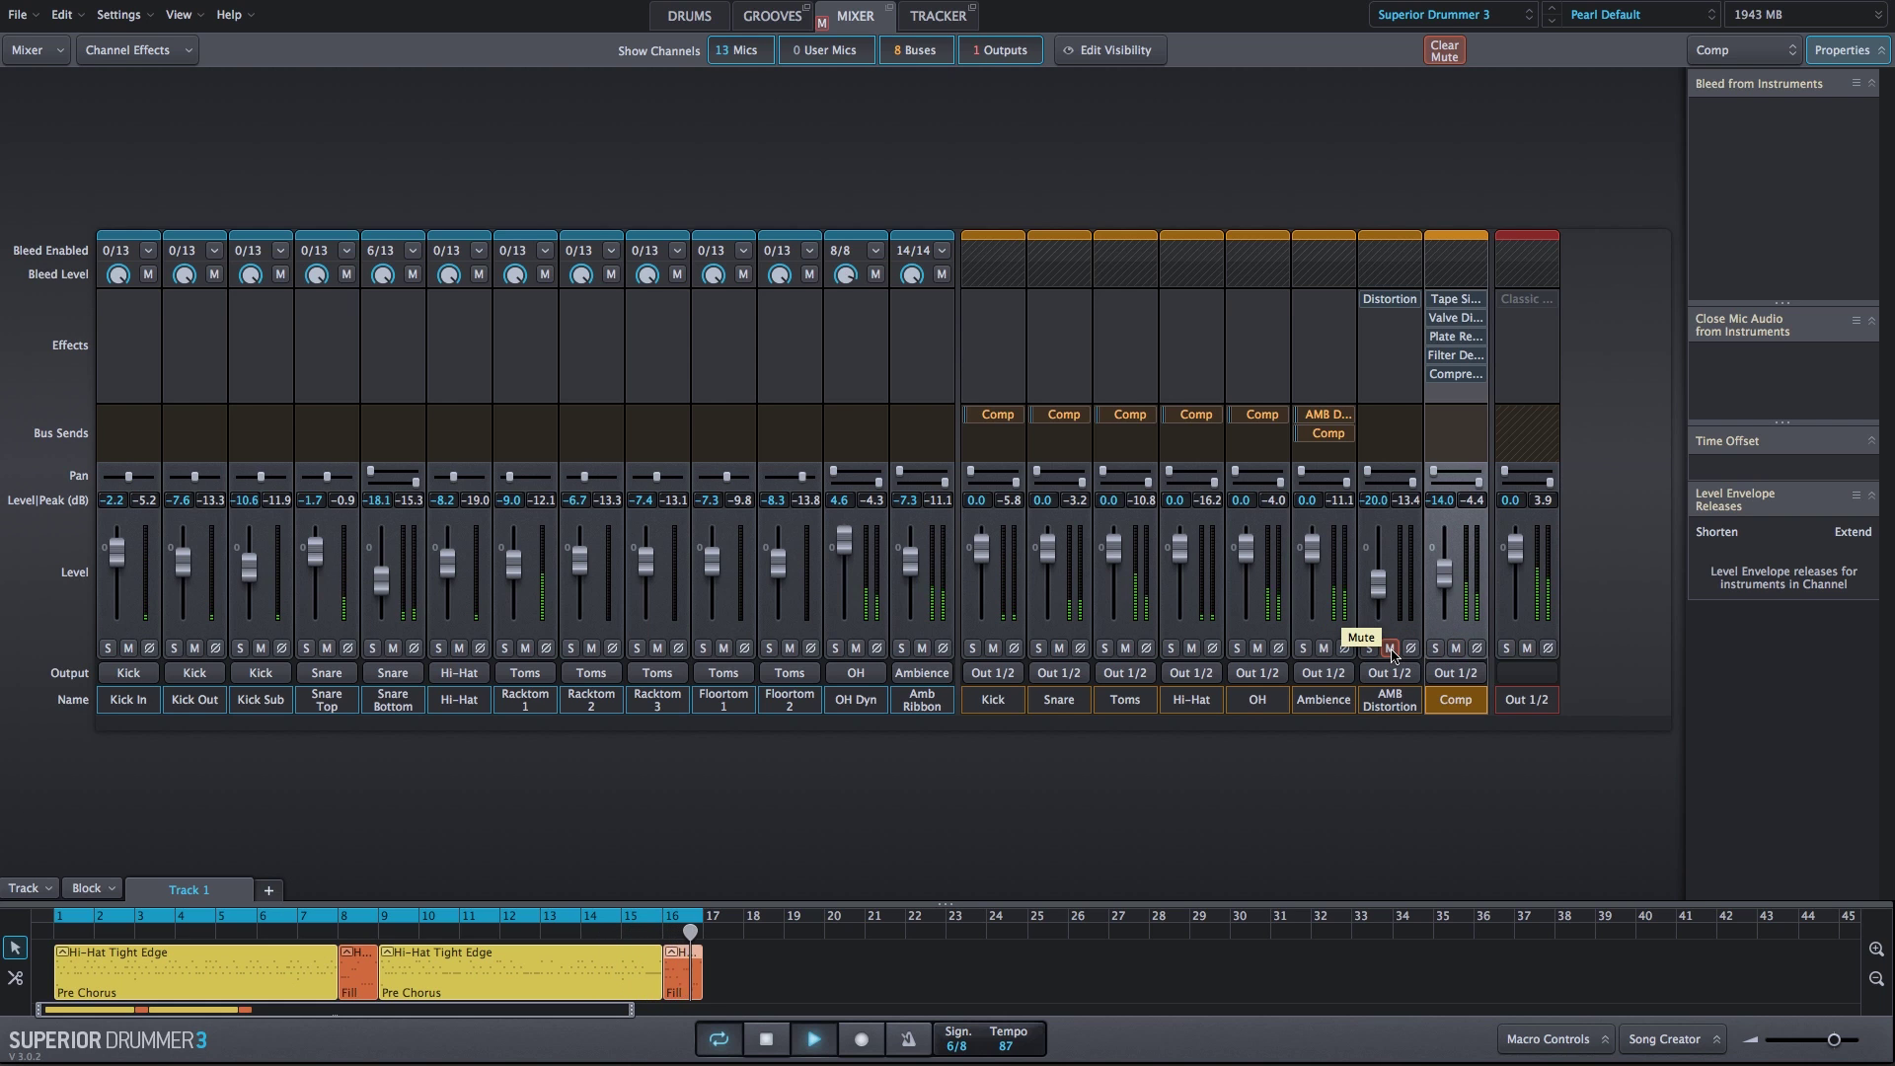
left_click(1392, 652)
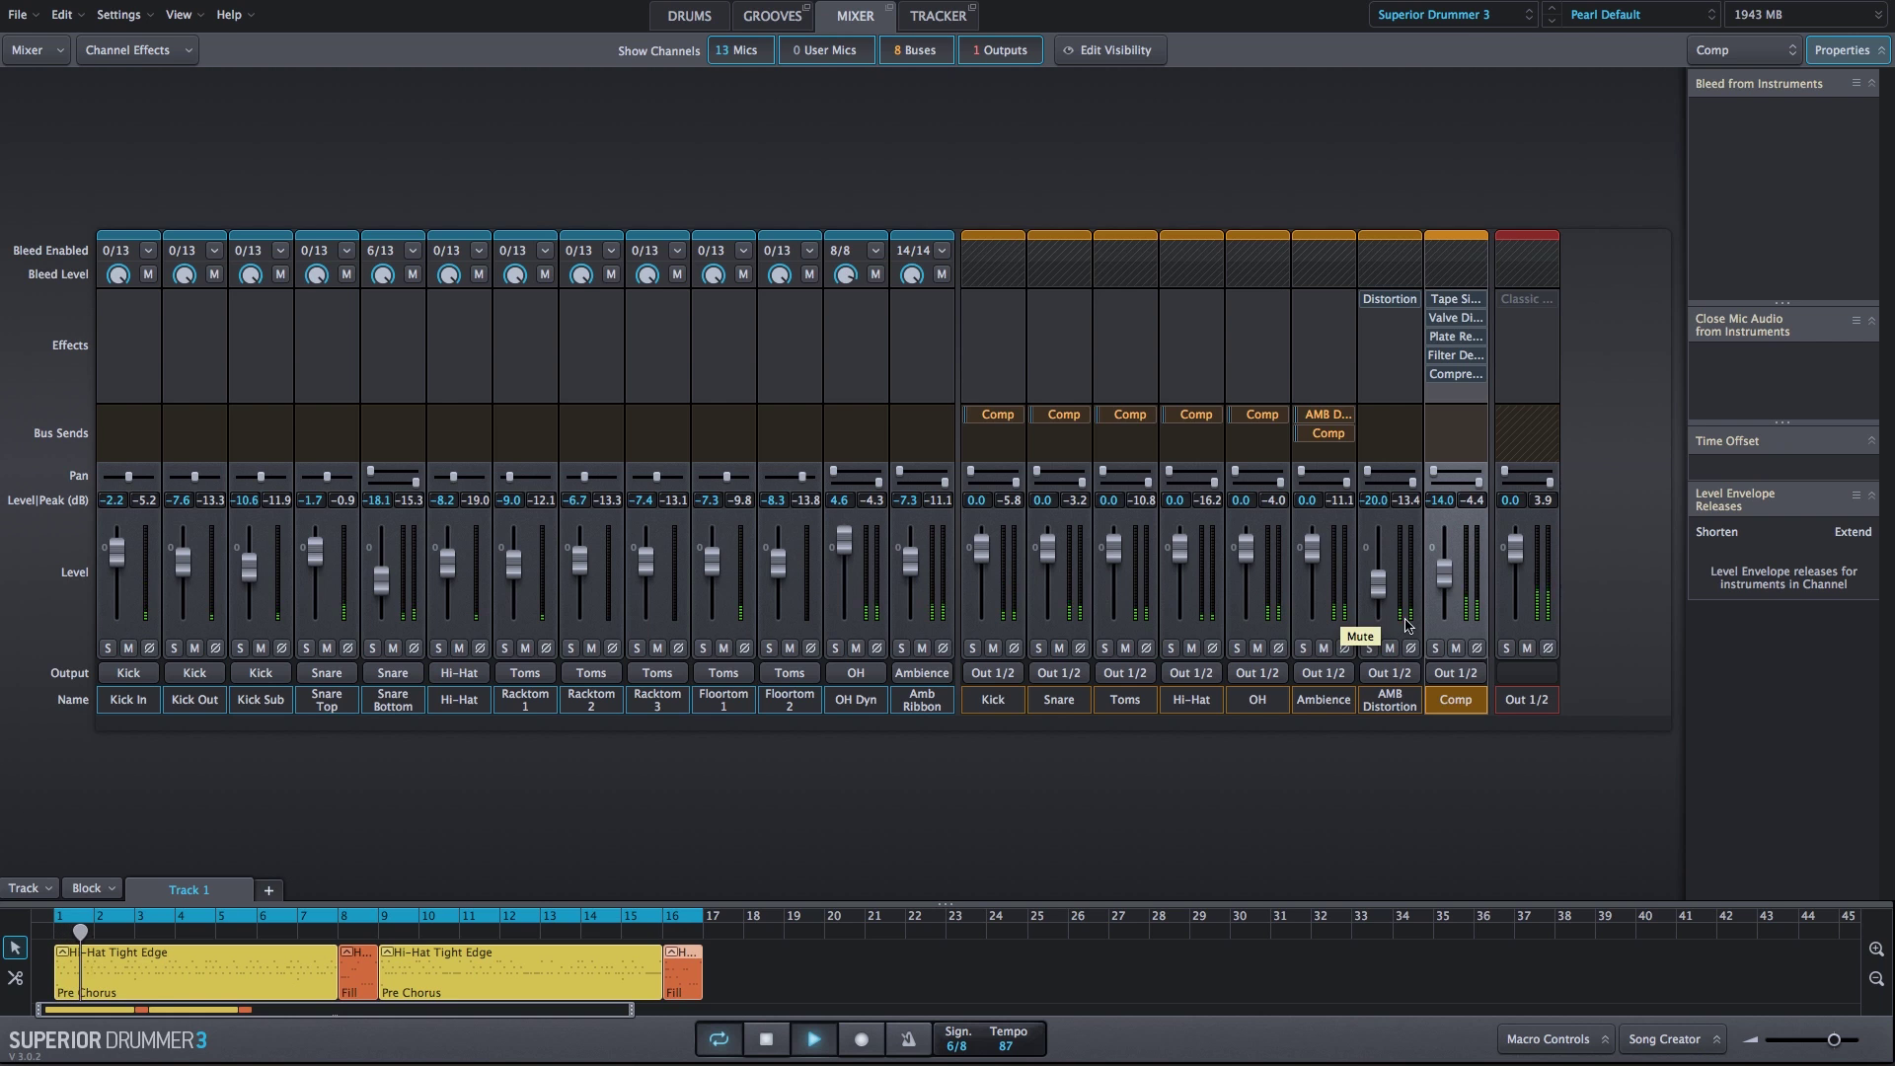
mouse_move(1507, 308)
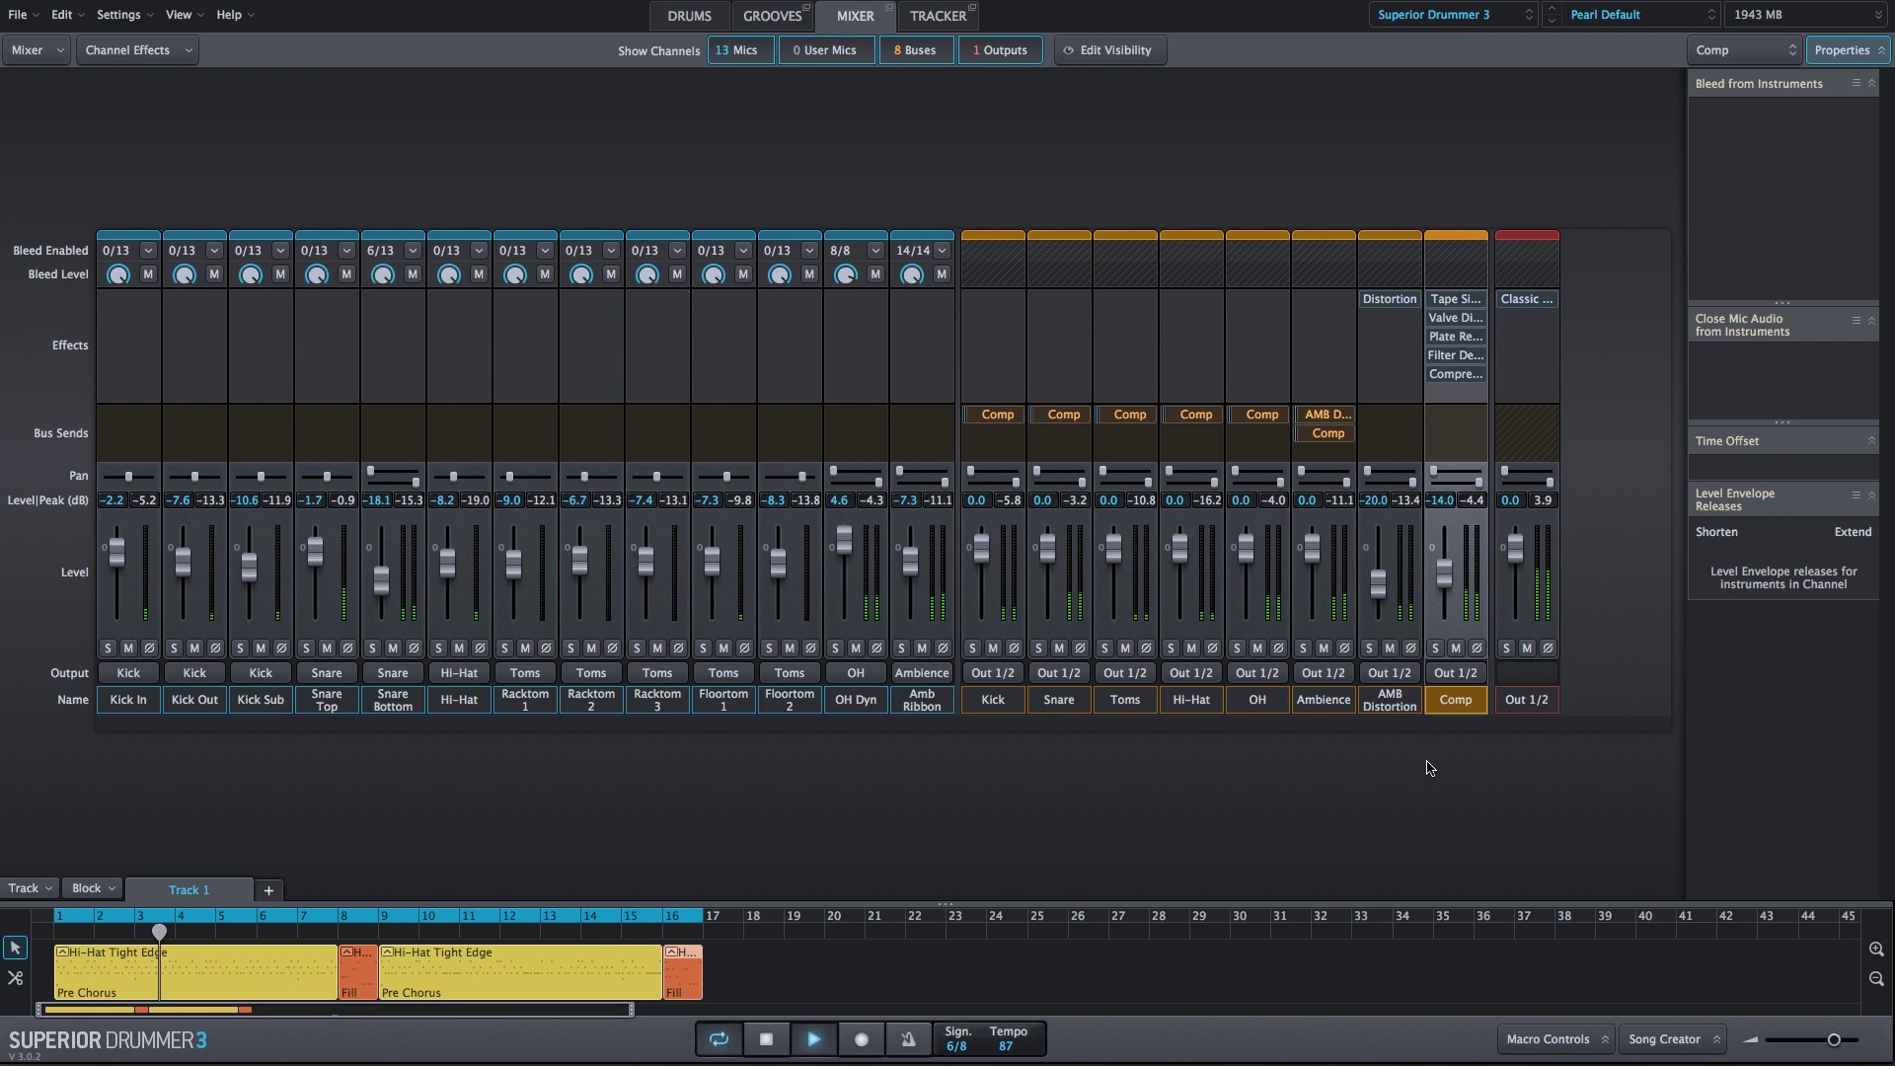
Step: Compare the mix with the Comp and AMB Distortion buses muted and unmuted while the output effect stays on, then stop playback
left_click(1455, 649)
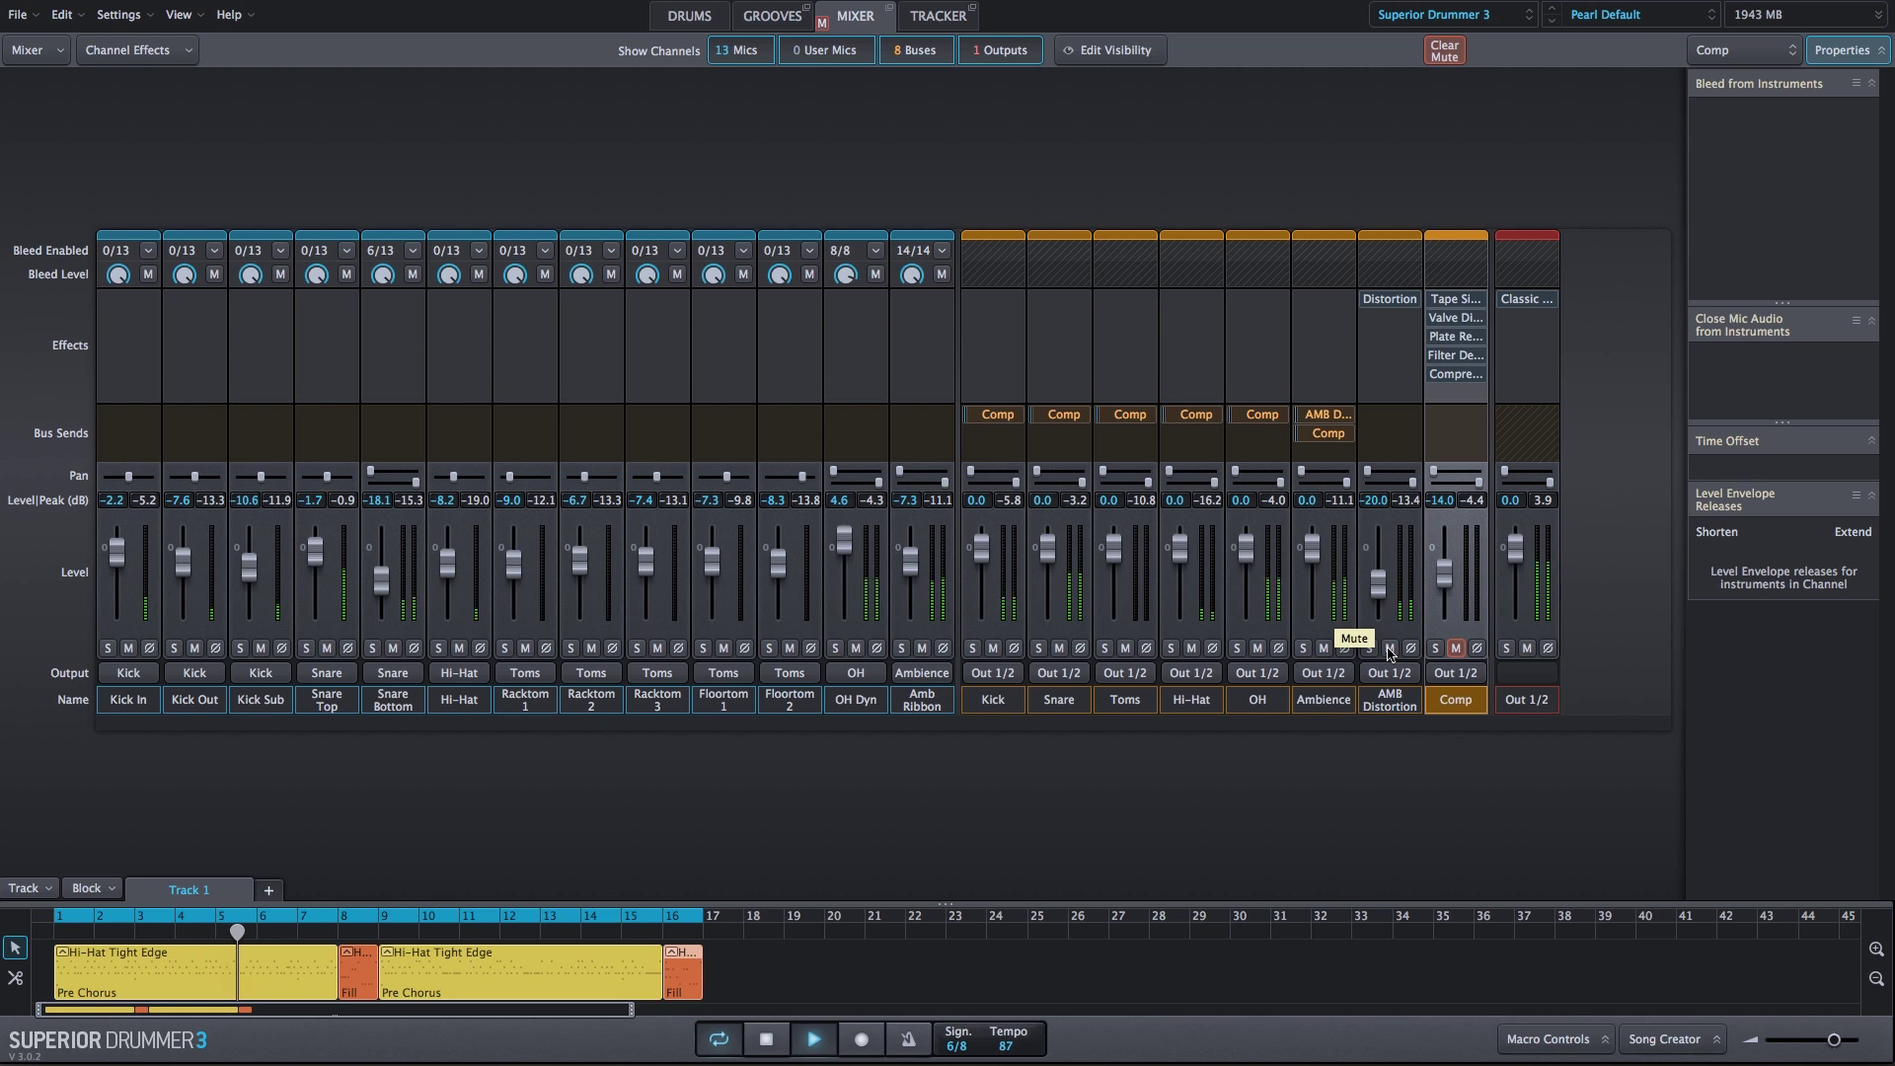
left_click(1389, 649)
left_click(1455, 650)
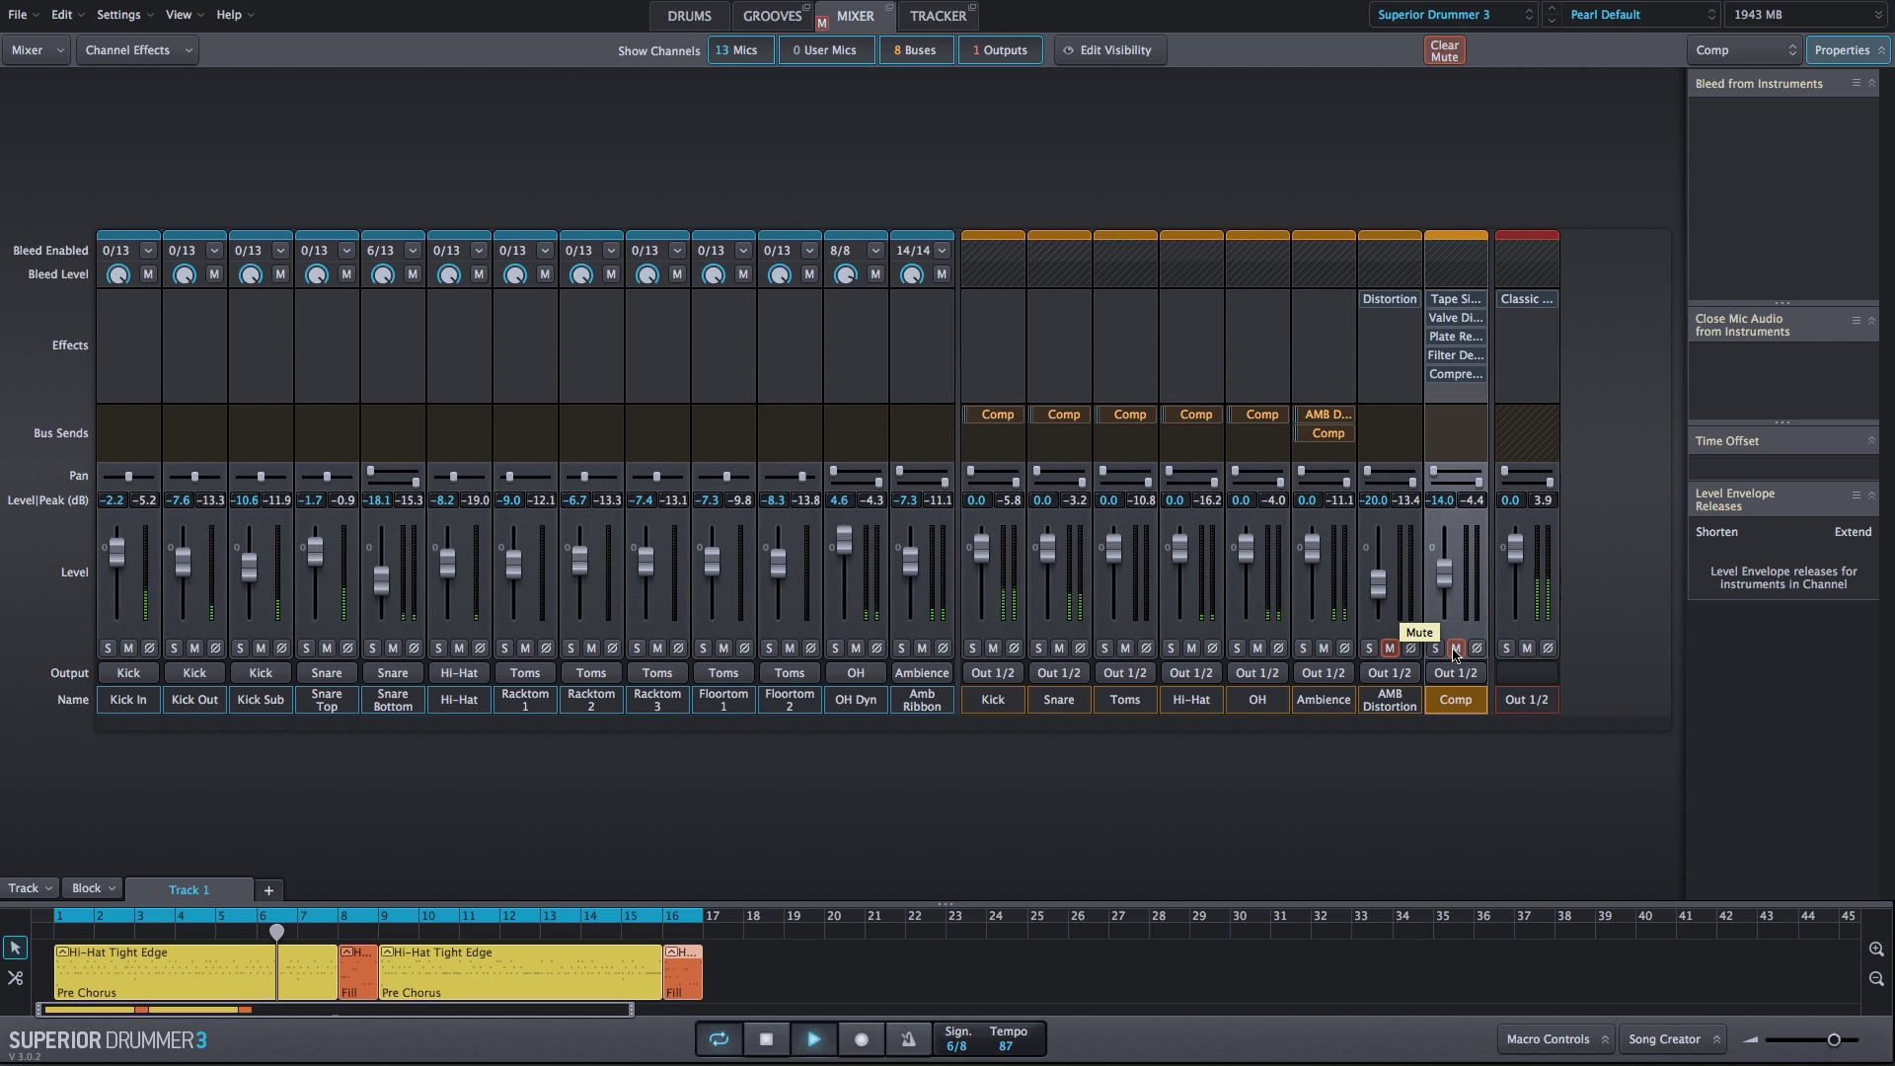
left_click(1390, 648)
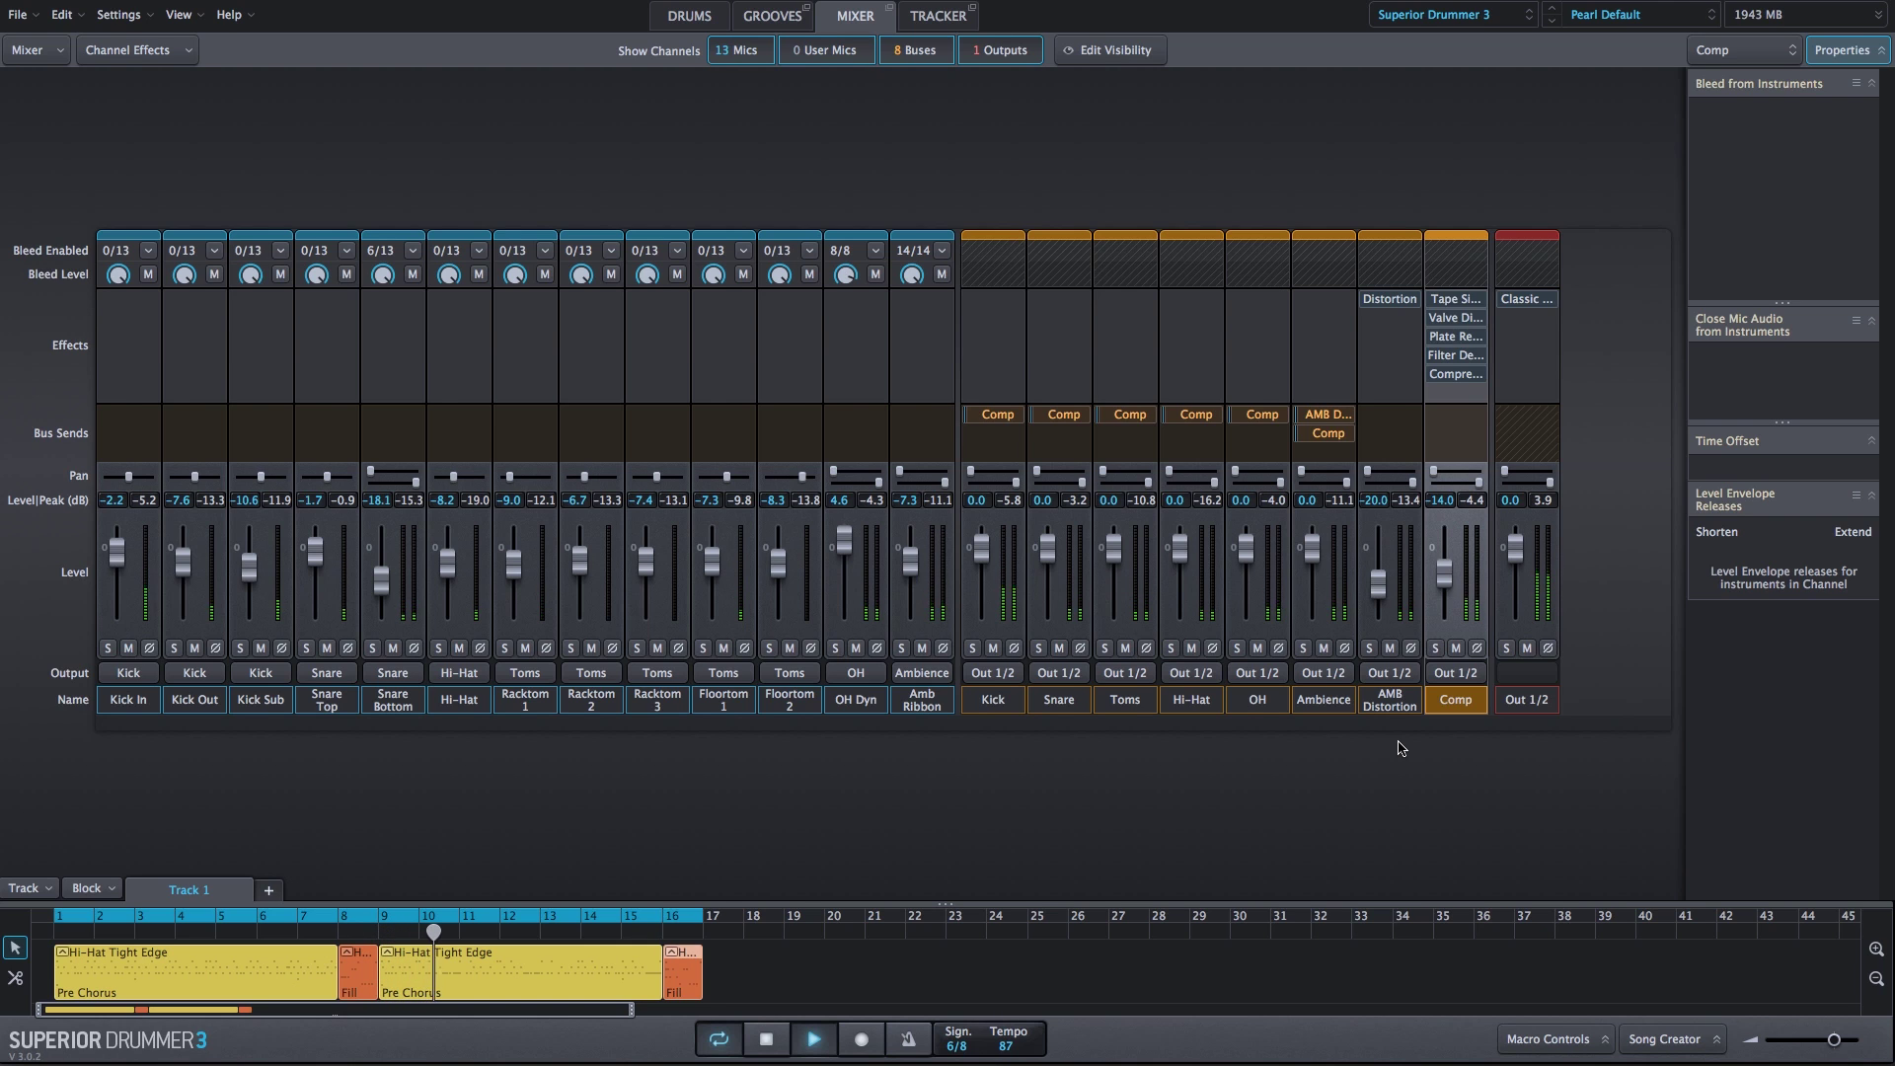
key("space")
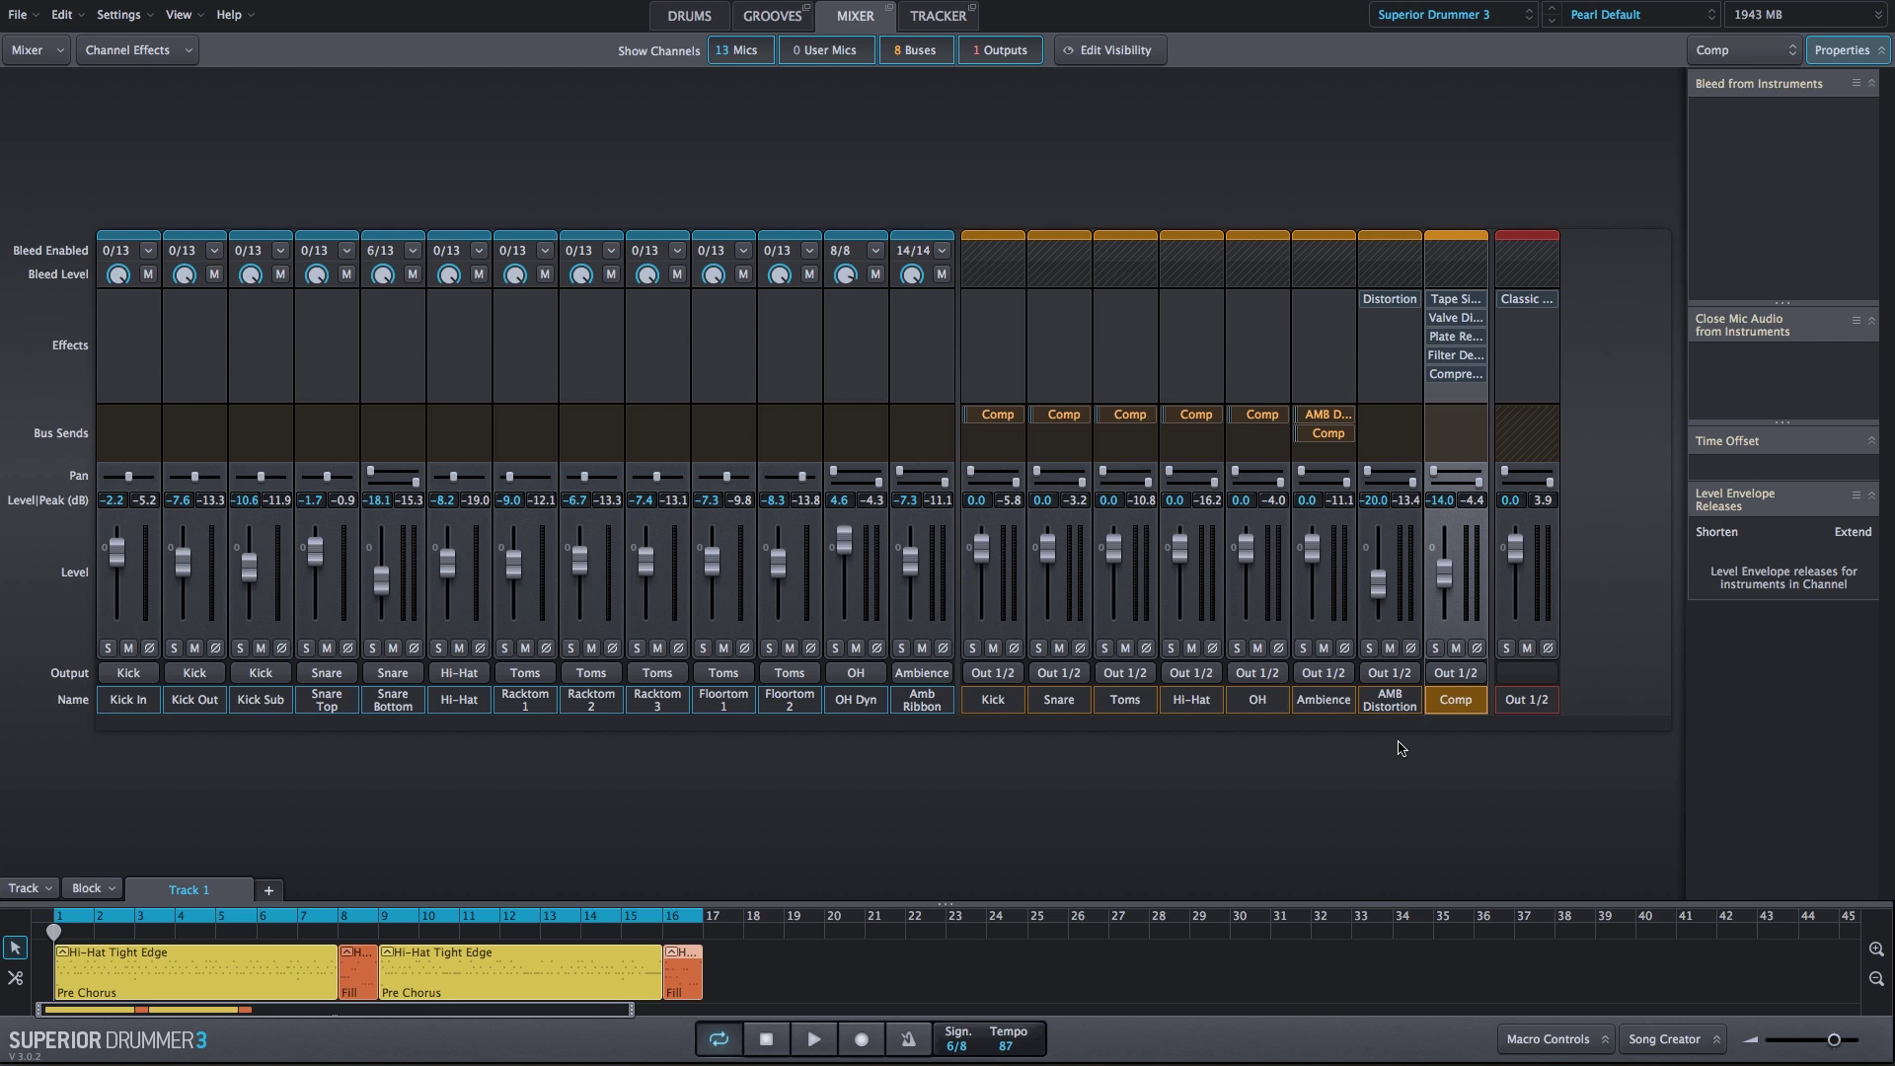
Step: Load the Premier Genista drum kit from the part presets while keeping the mixer, view the kit, and return to the mixer
left_click(1631, 16)
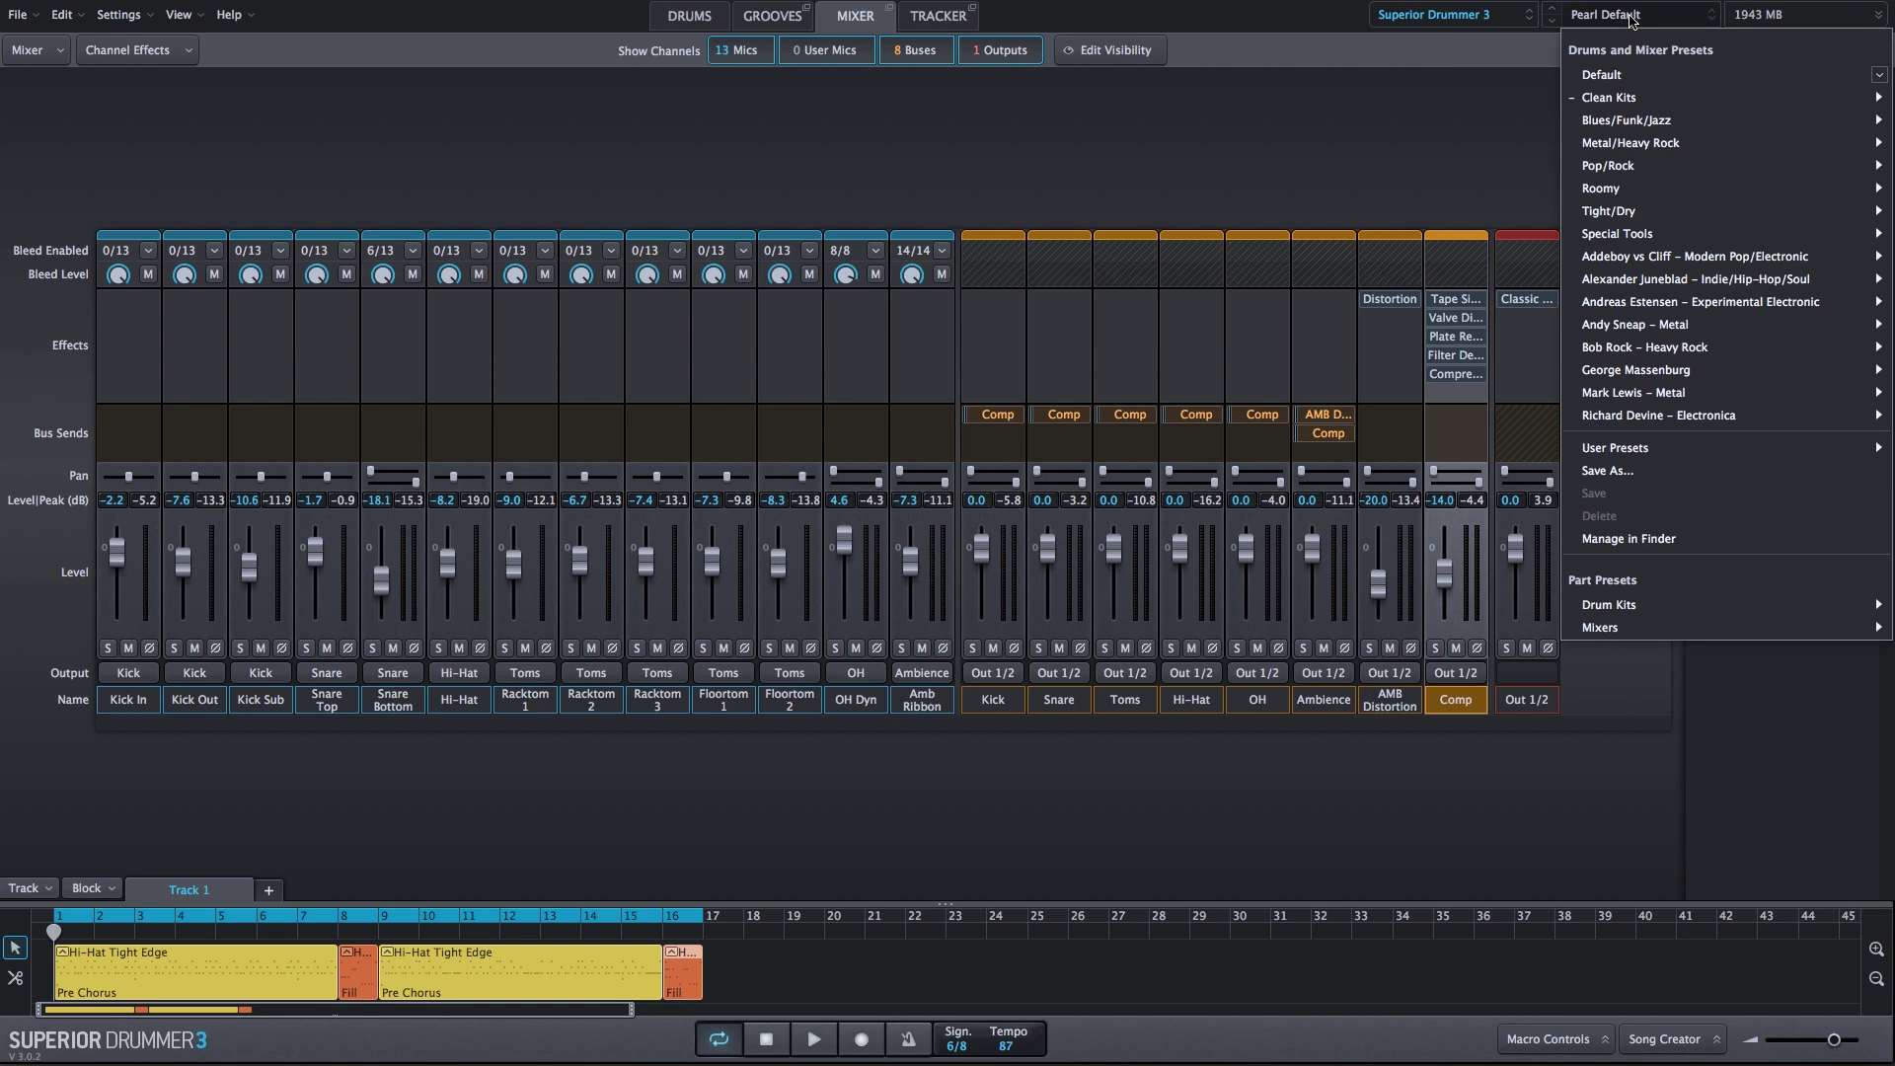
mouse_move(1654, 614)
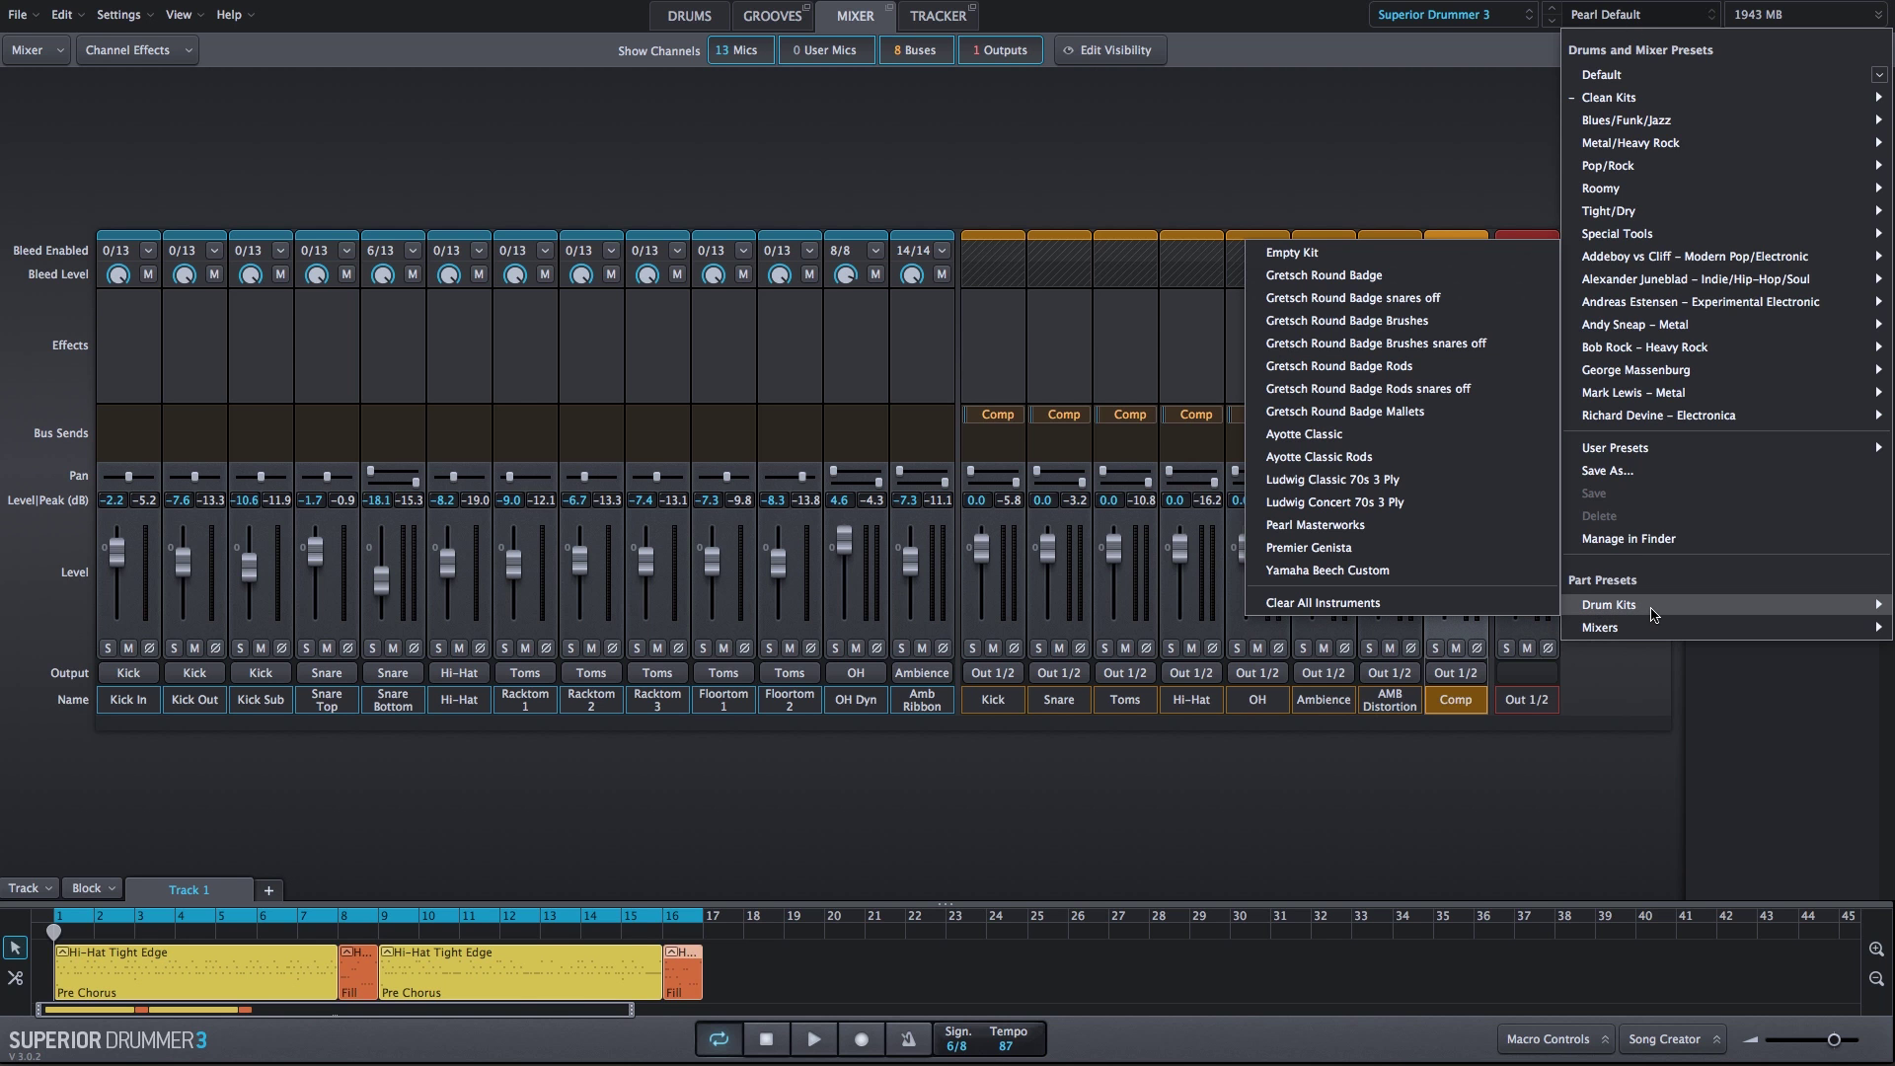
left_click(1426, 559)
left_click(675, 16)
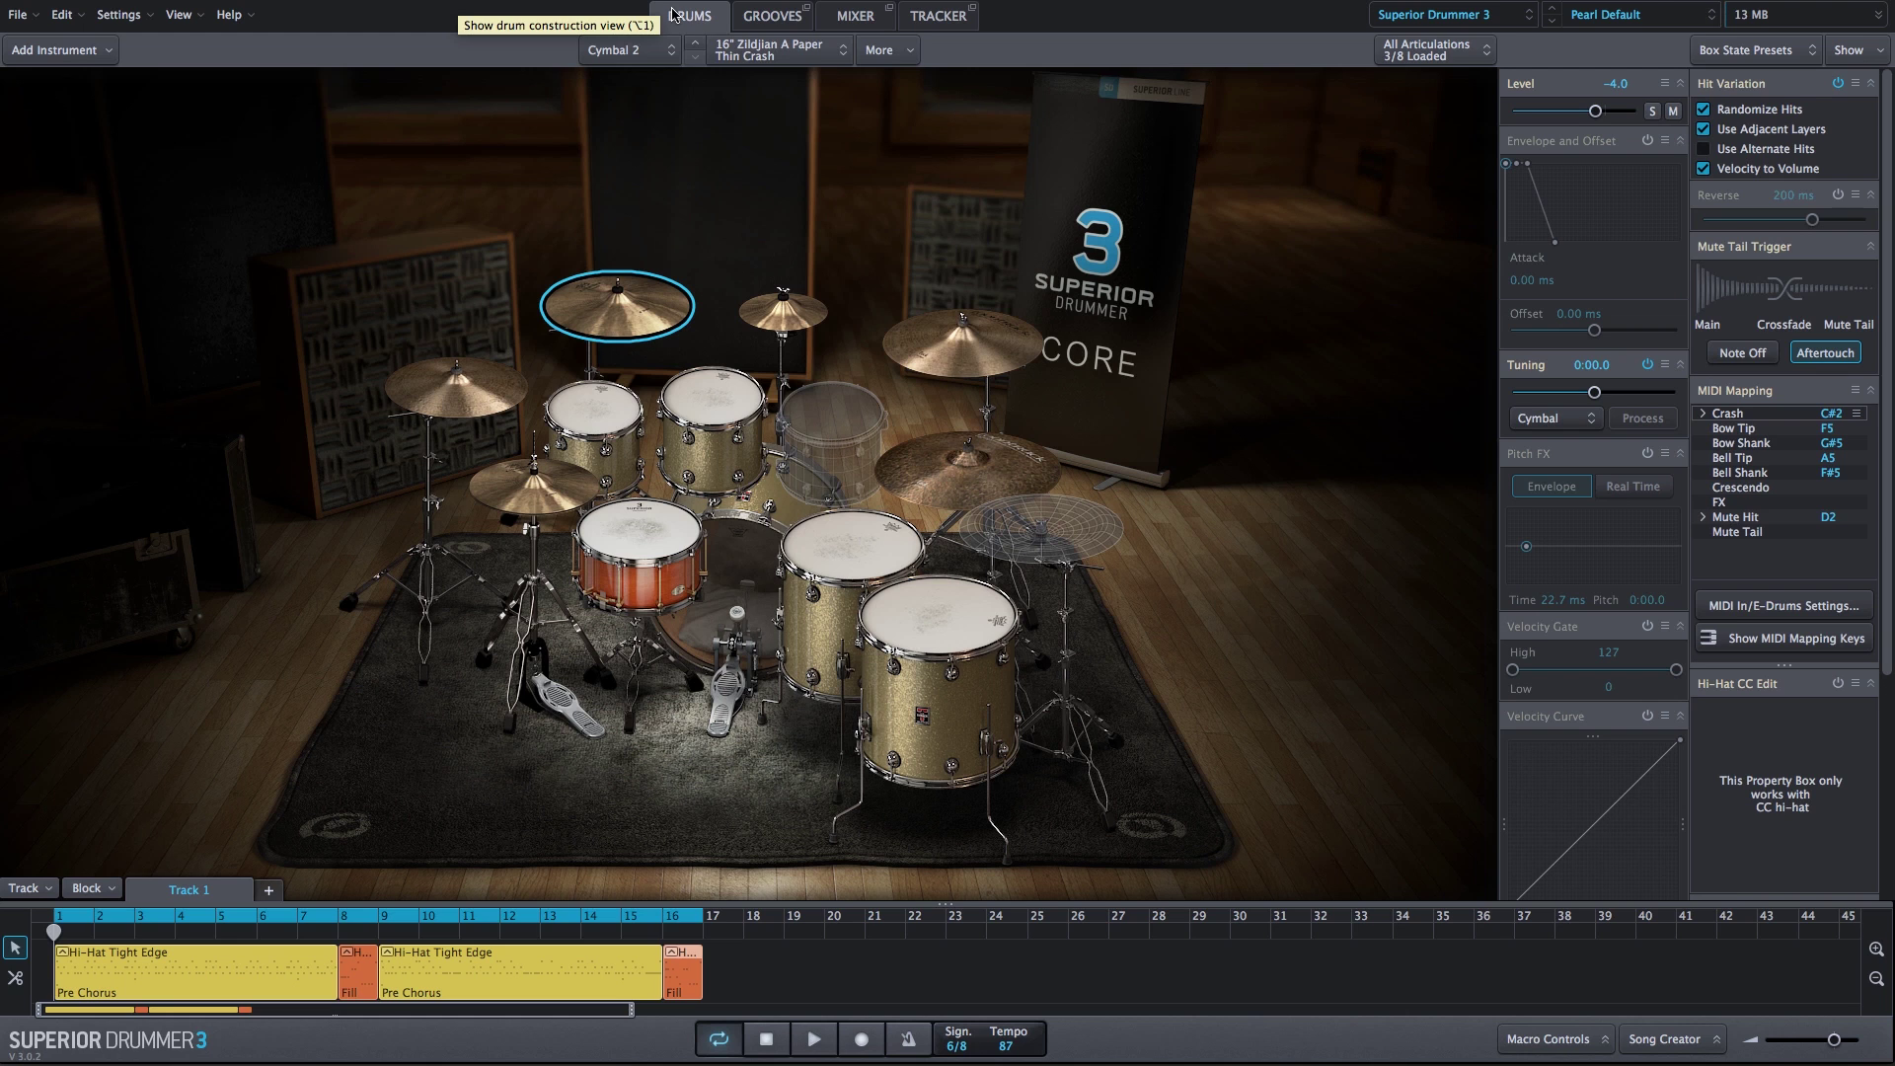
left_click(864, 26)
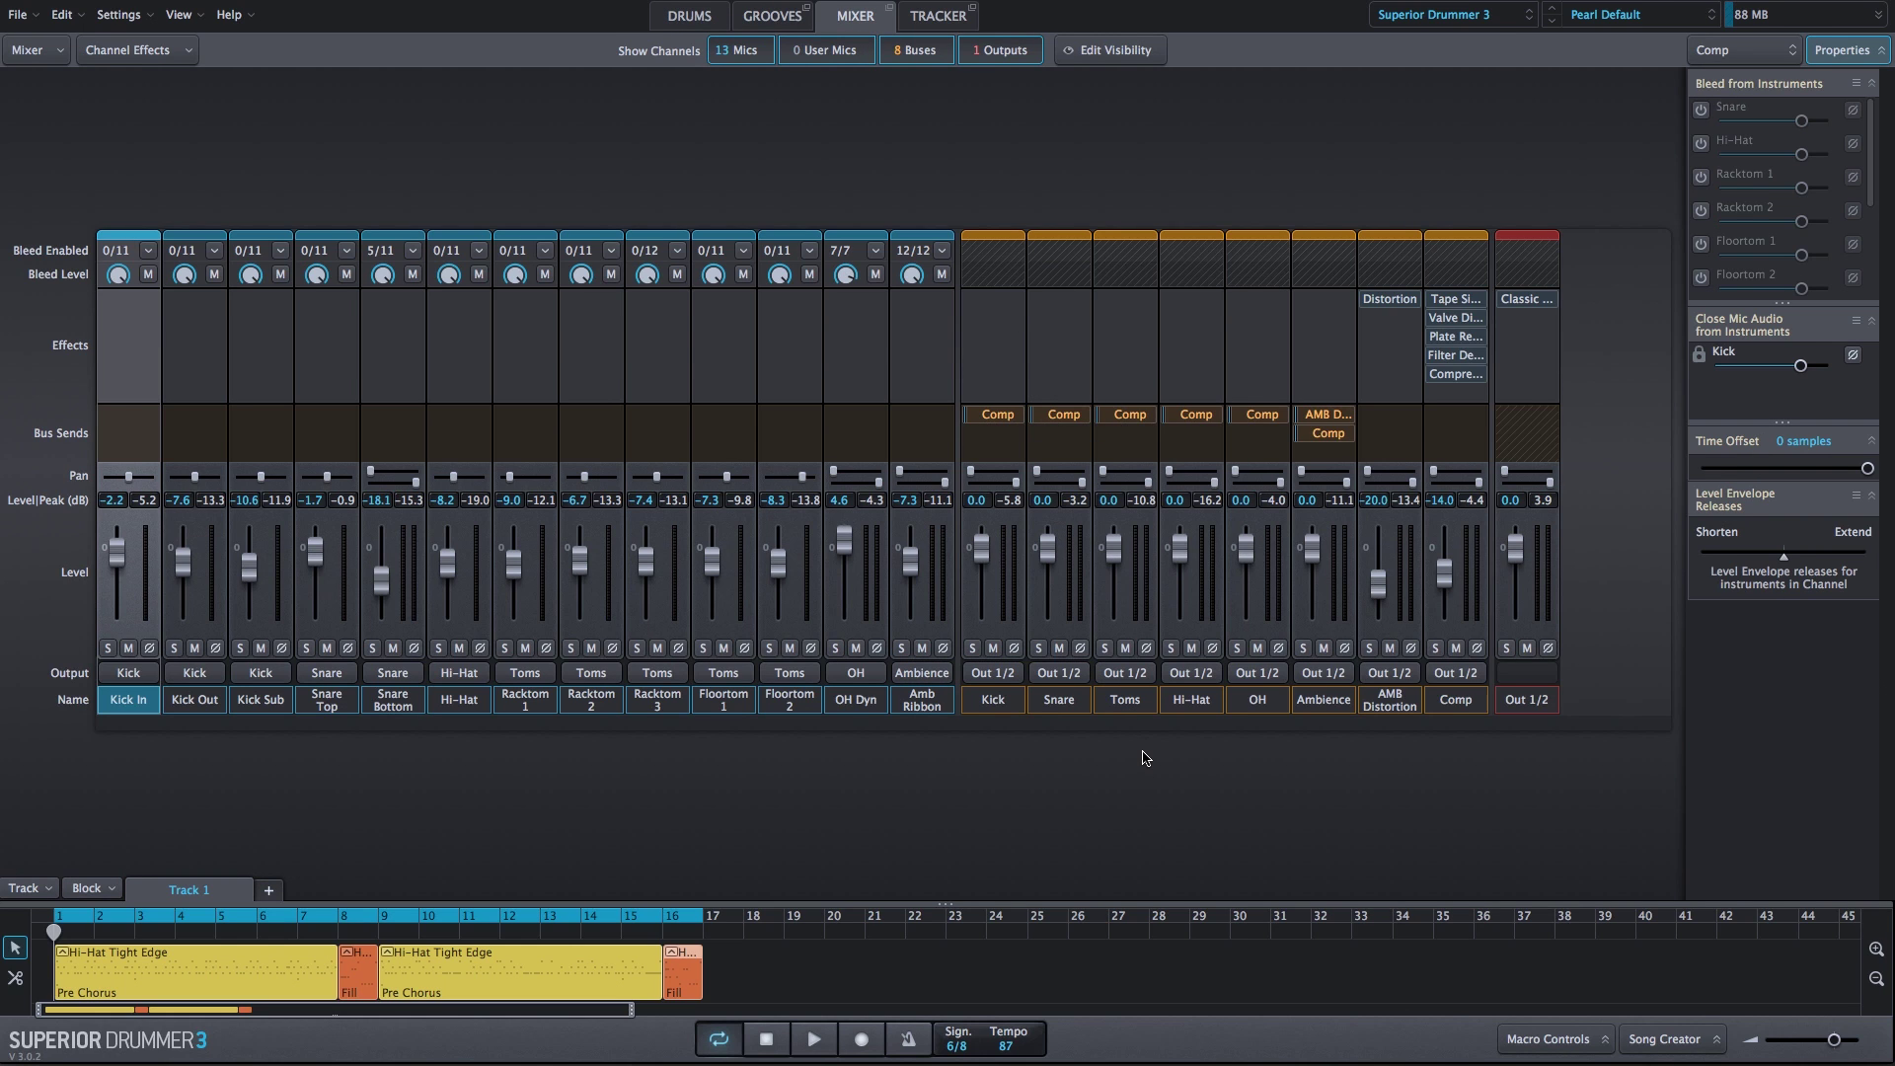
Step: Play the new kit with Classic disabled and both parallel buses muted, then restore Classic, AMB Distortion and Comp in turn
key("space")
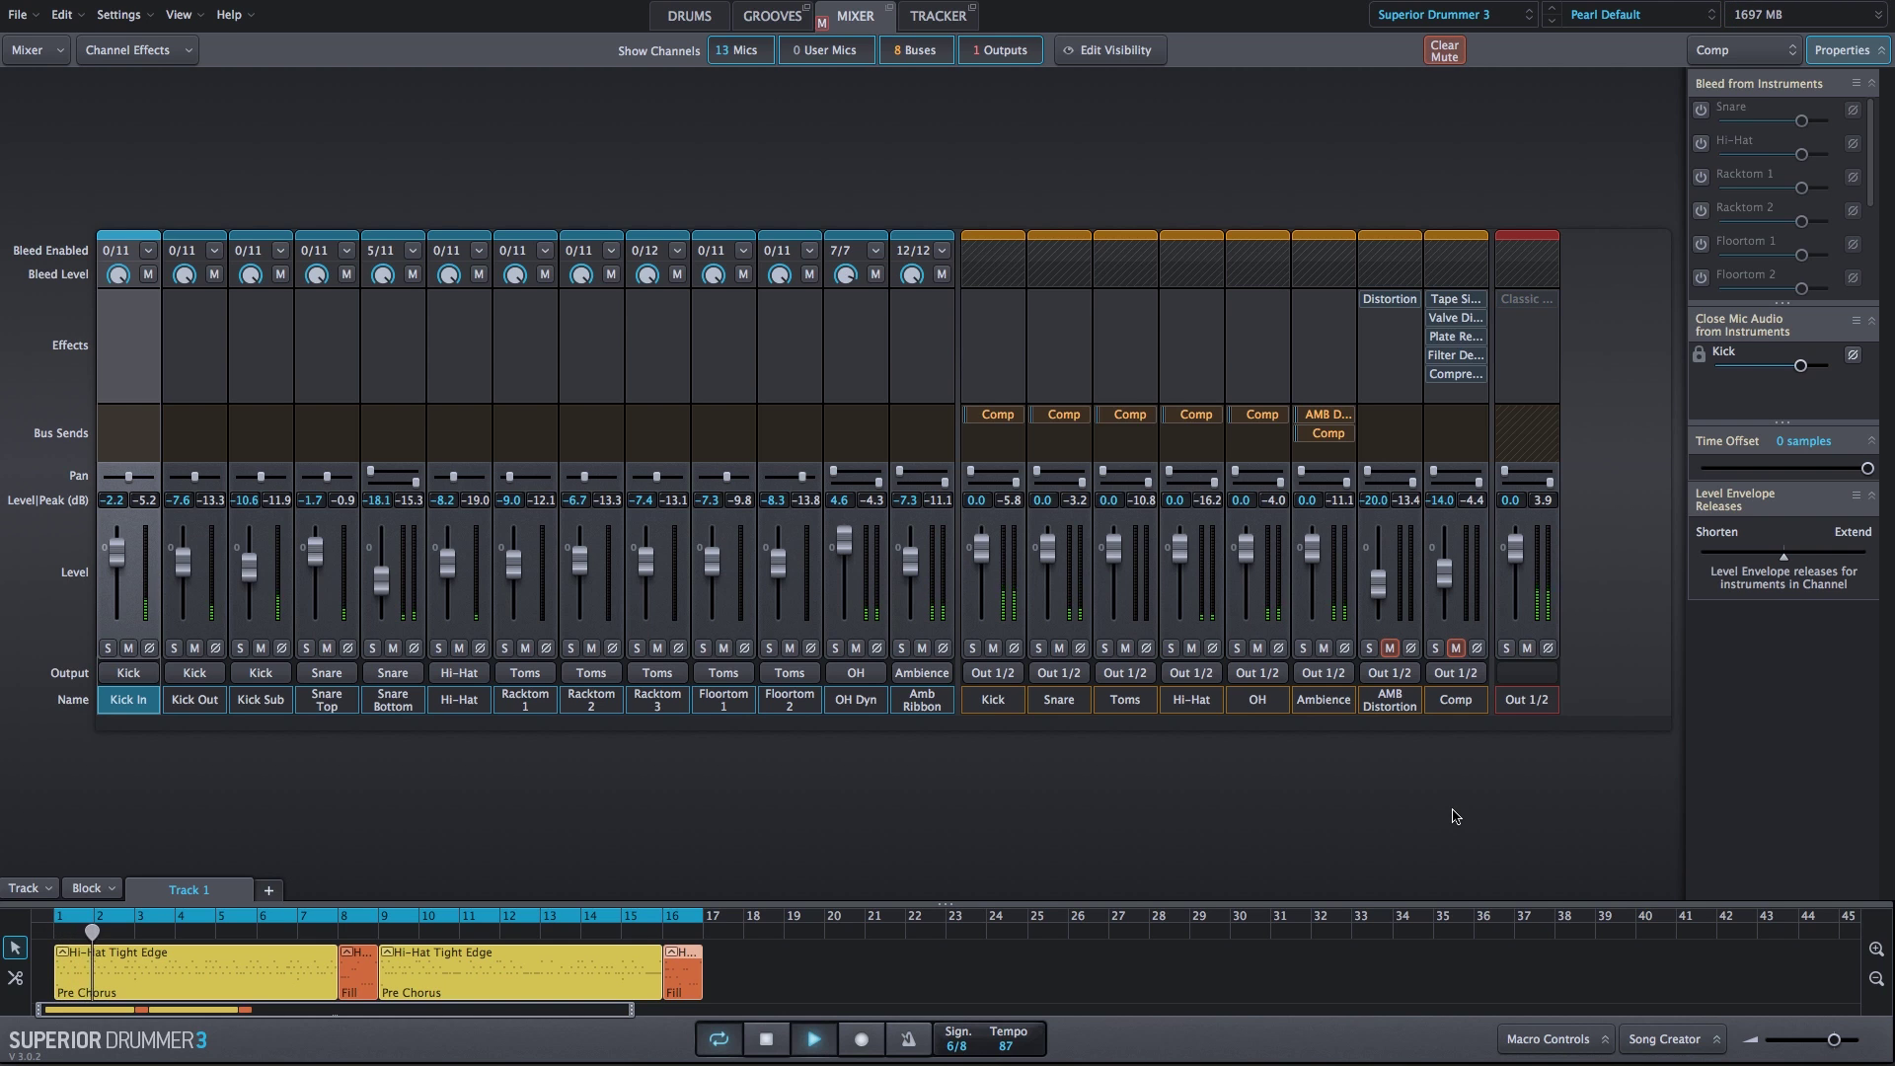
mouse_move(1507, 302)
left_click(1507, 302)
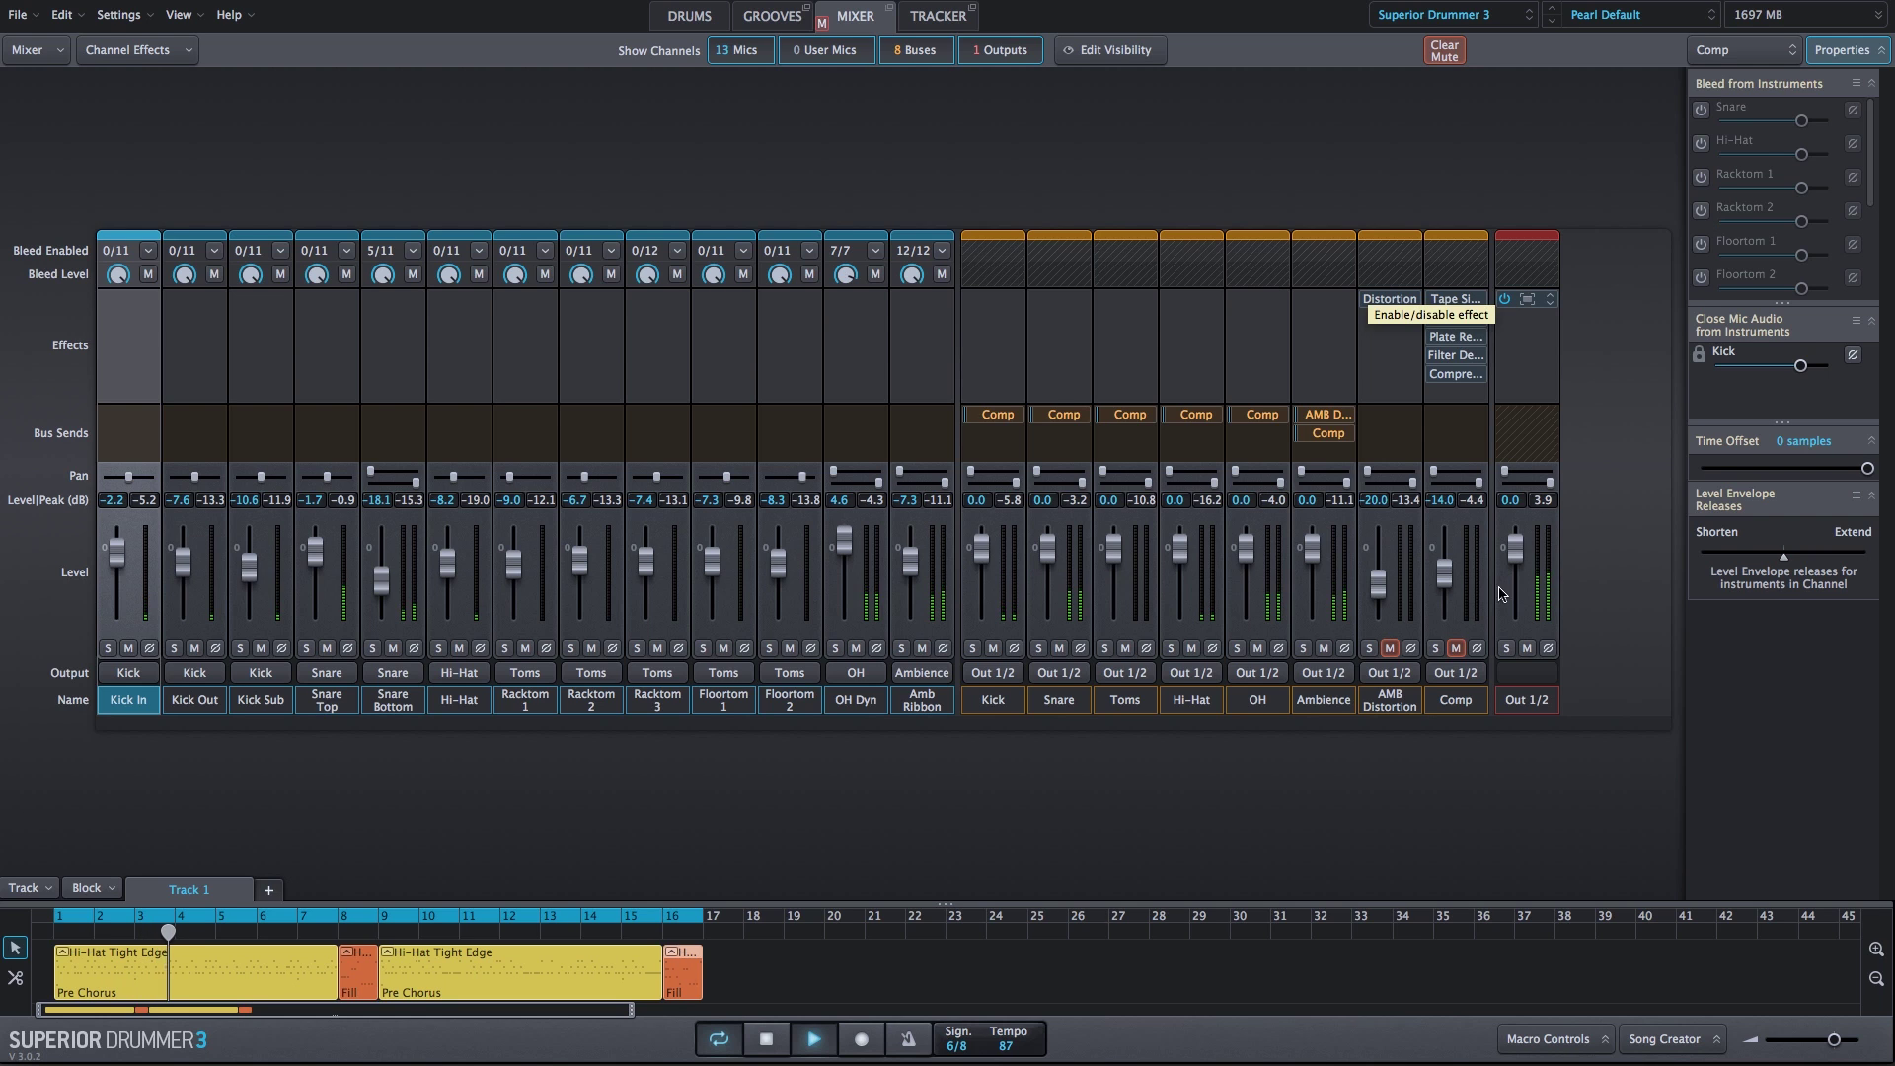
left_click(1389, 649)
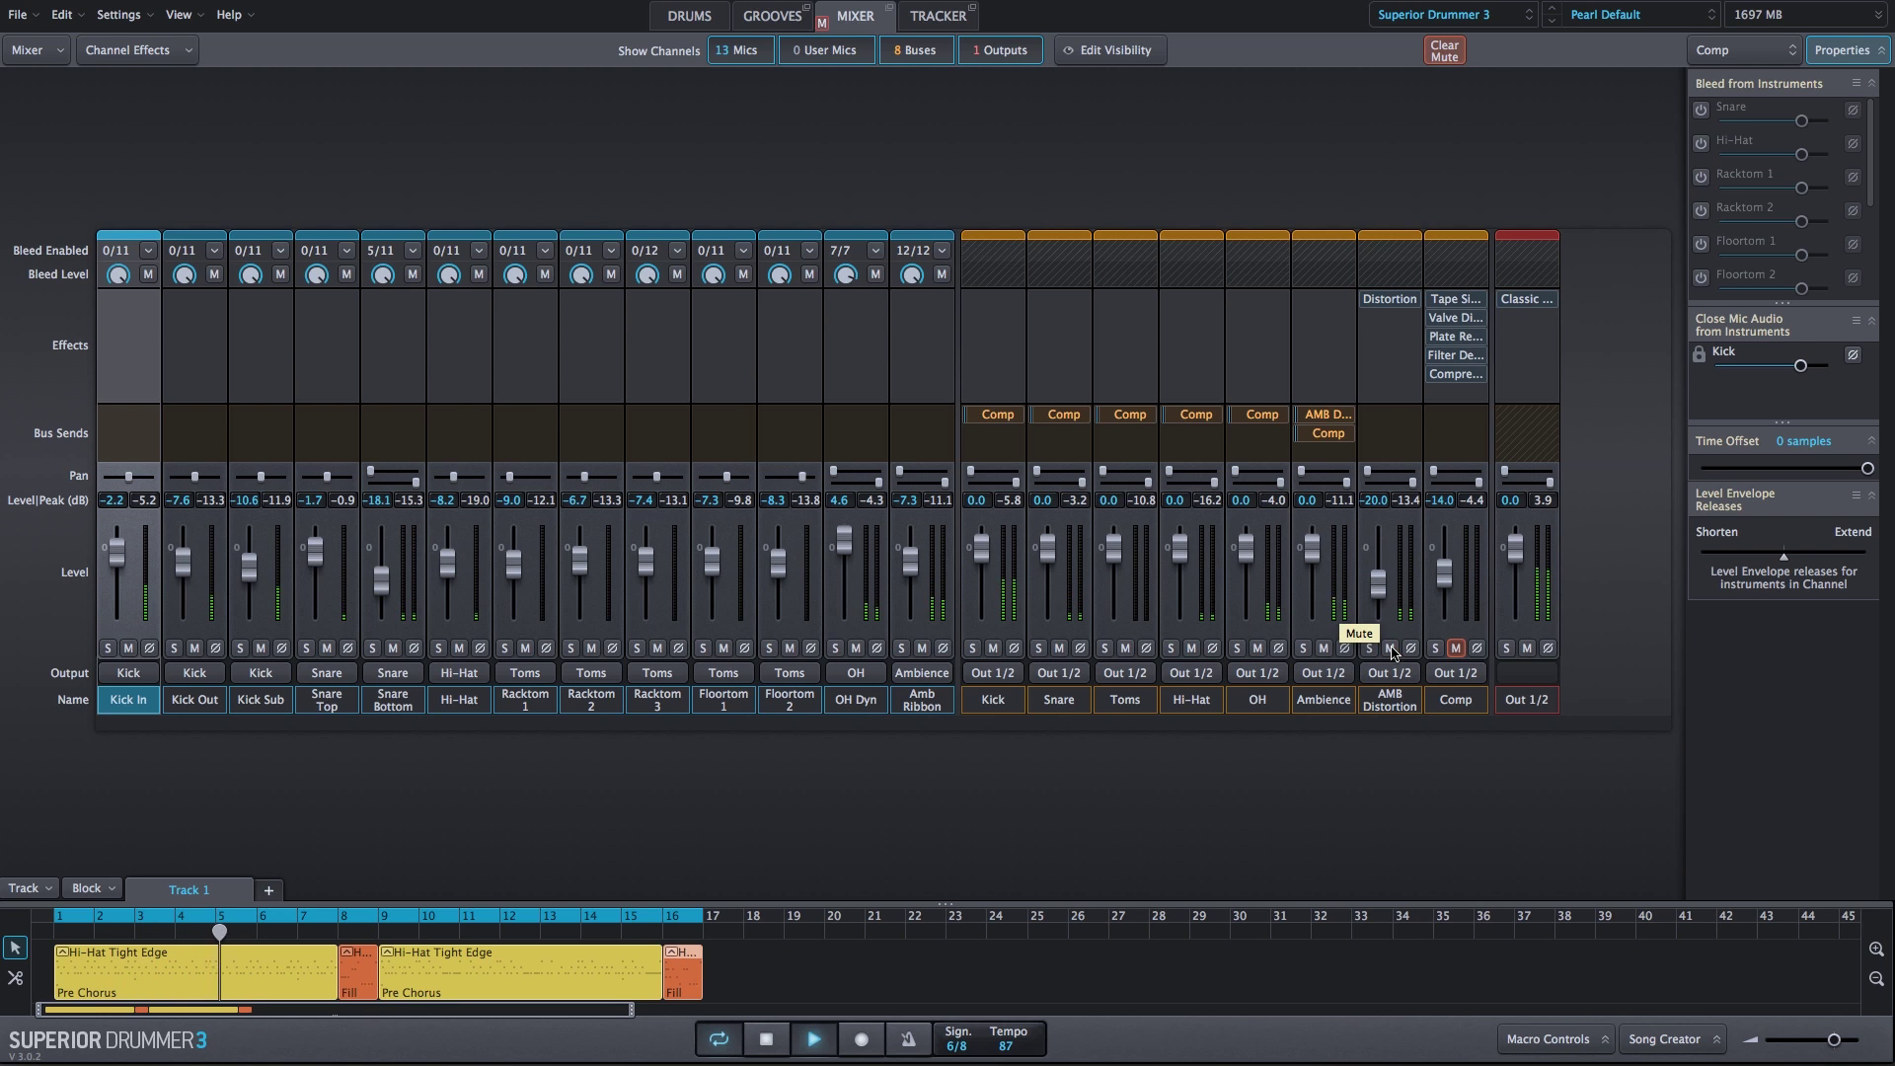
left_click(1456, 648)
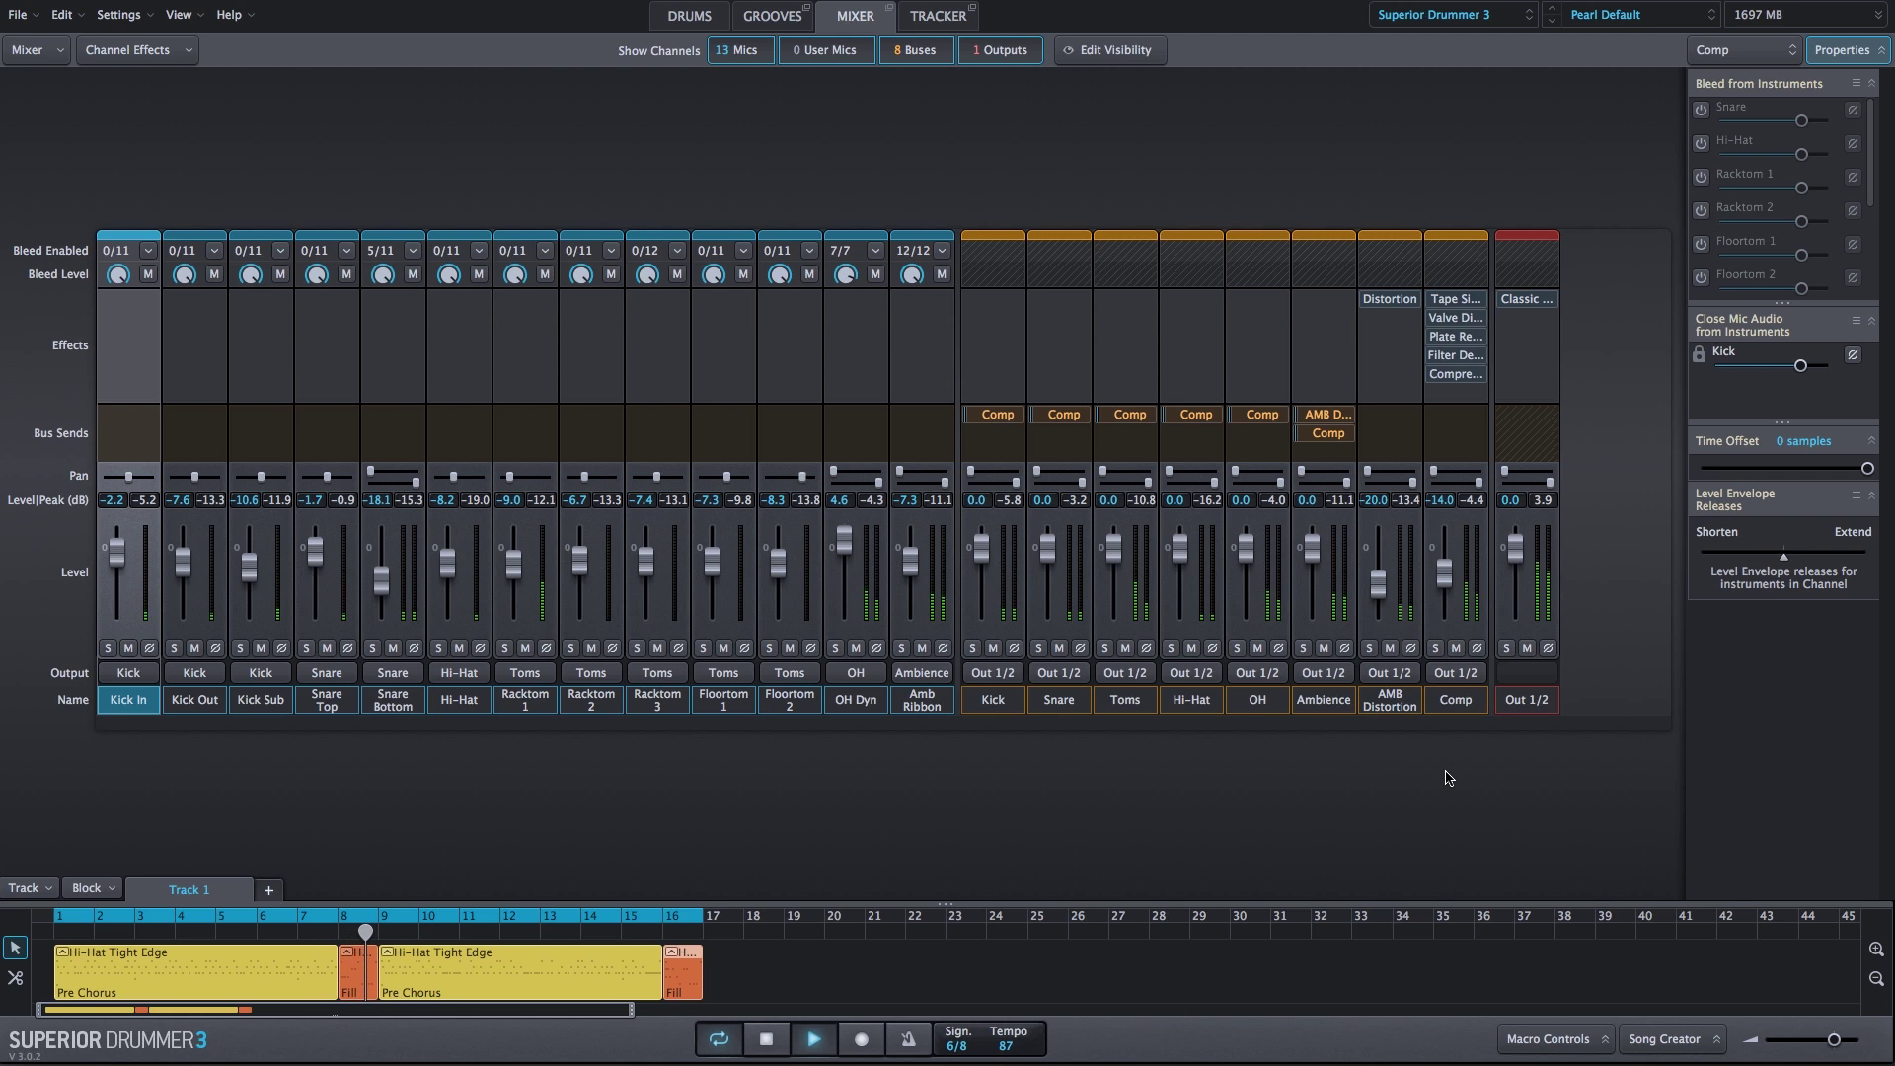
Step: Compare the playing mix with the Comp bus muted and unmuted, and repeat the comparison for the AMB Distortion bus
left_click(1457, 649)
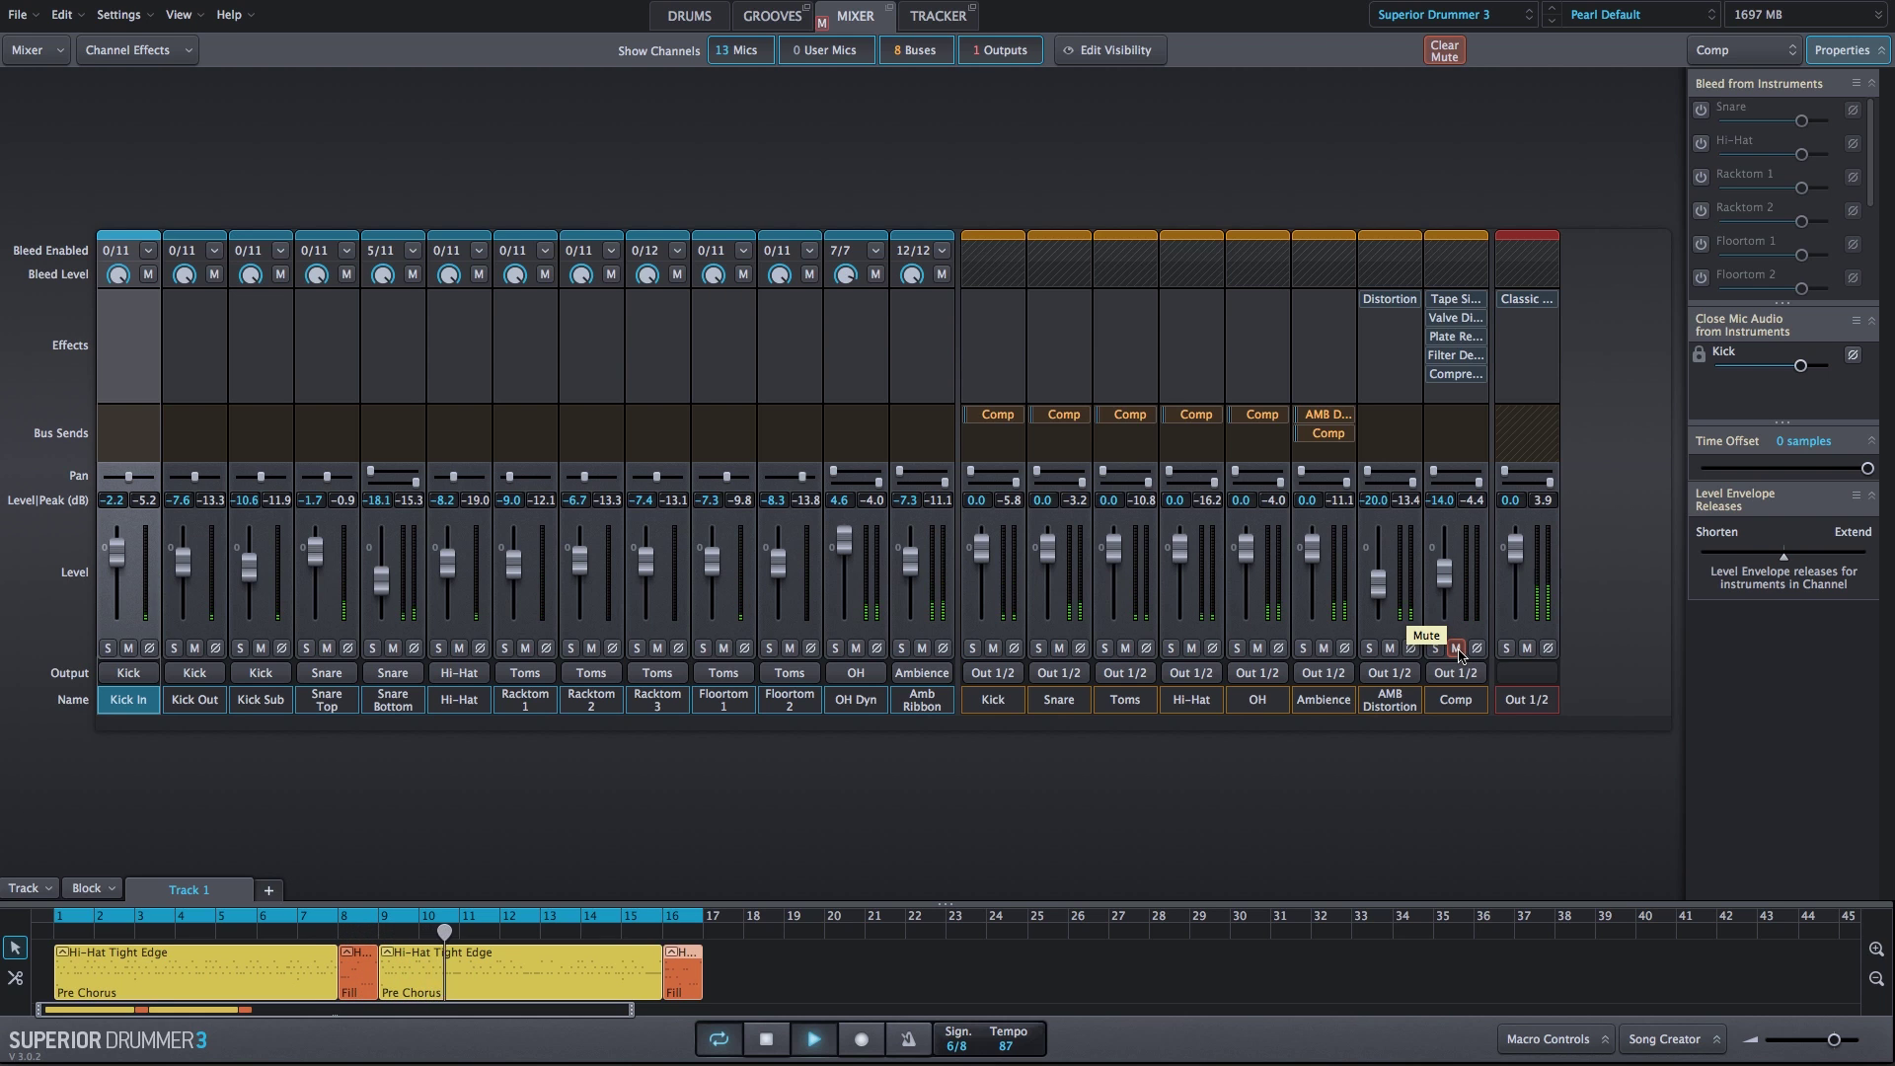
left_click(1457, 648)
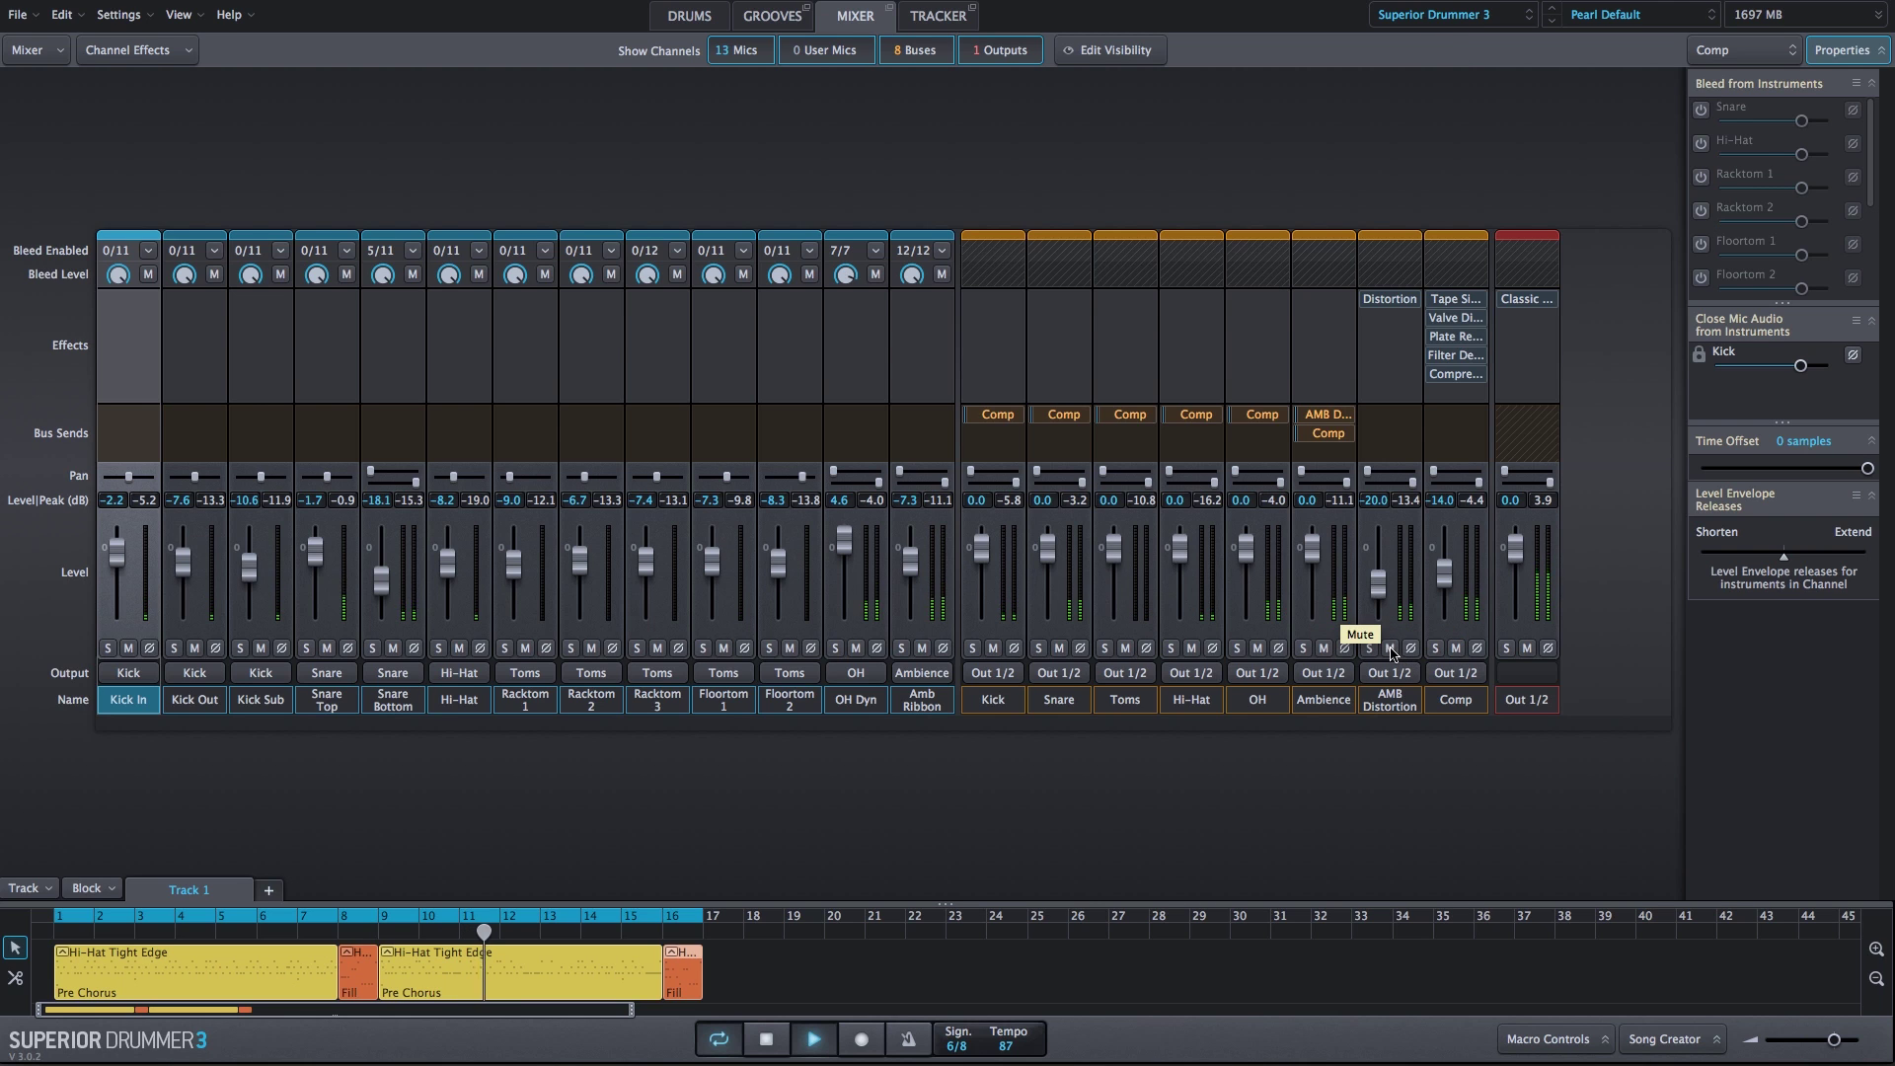
left_click(1390, 649)
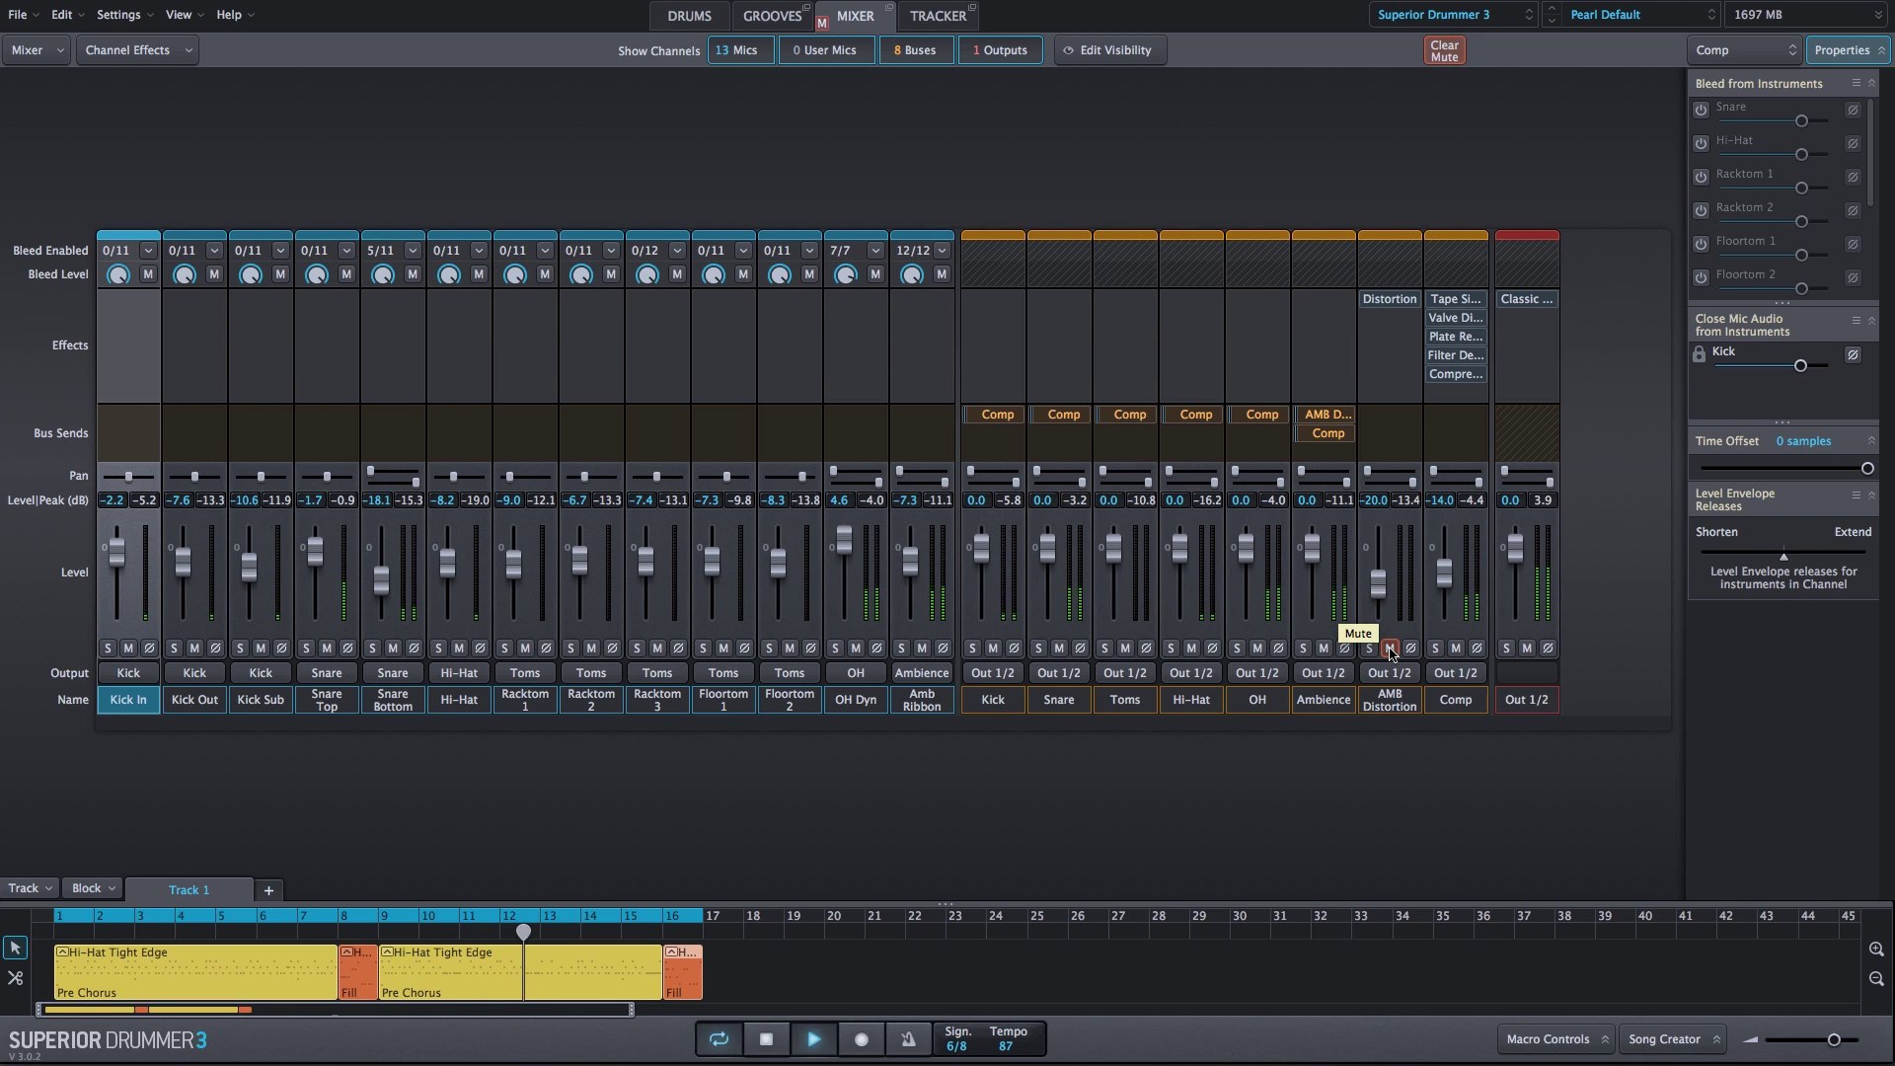
left_click(1390, 648)
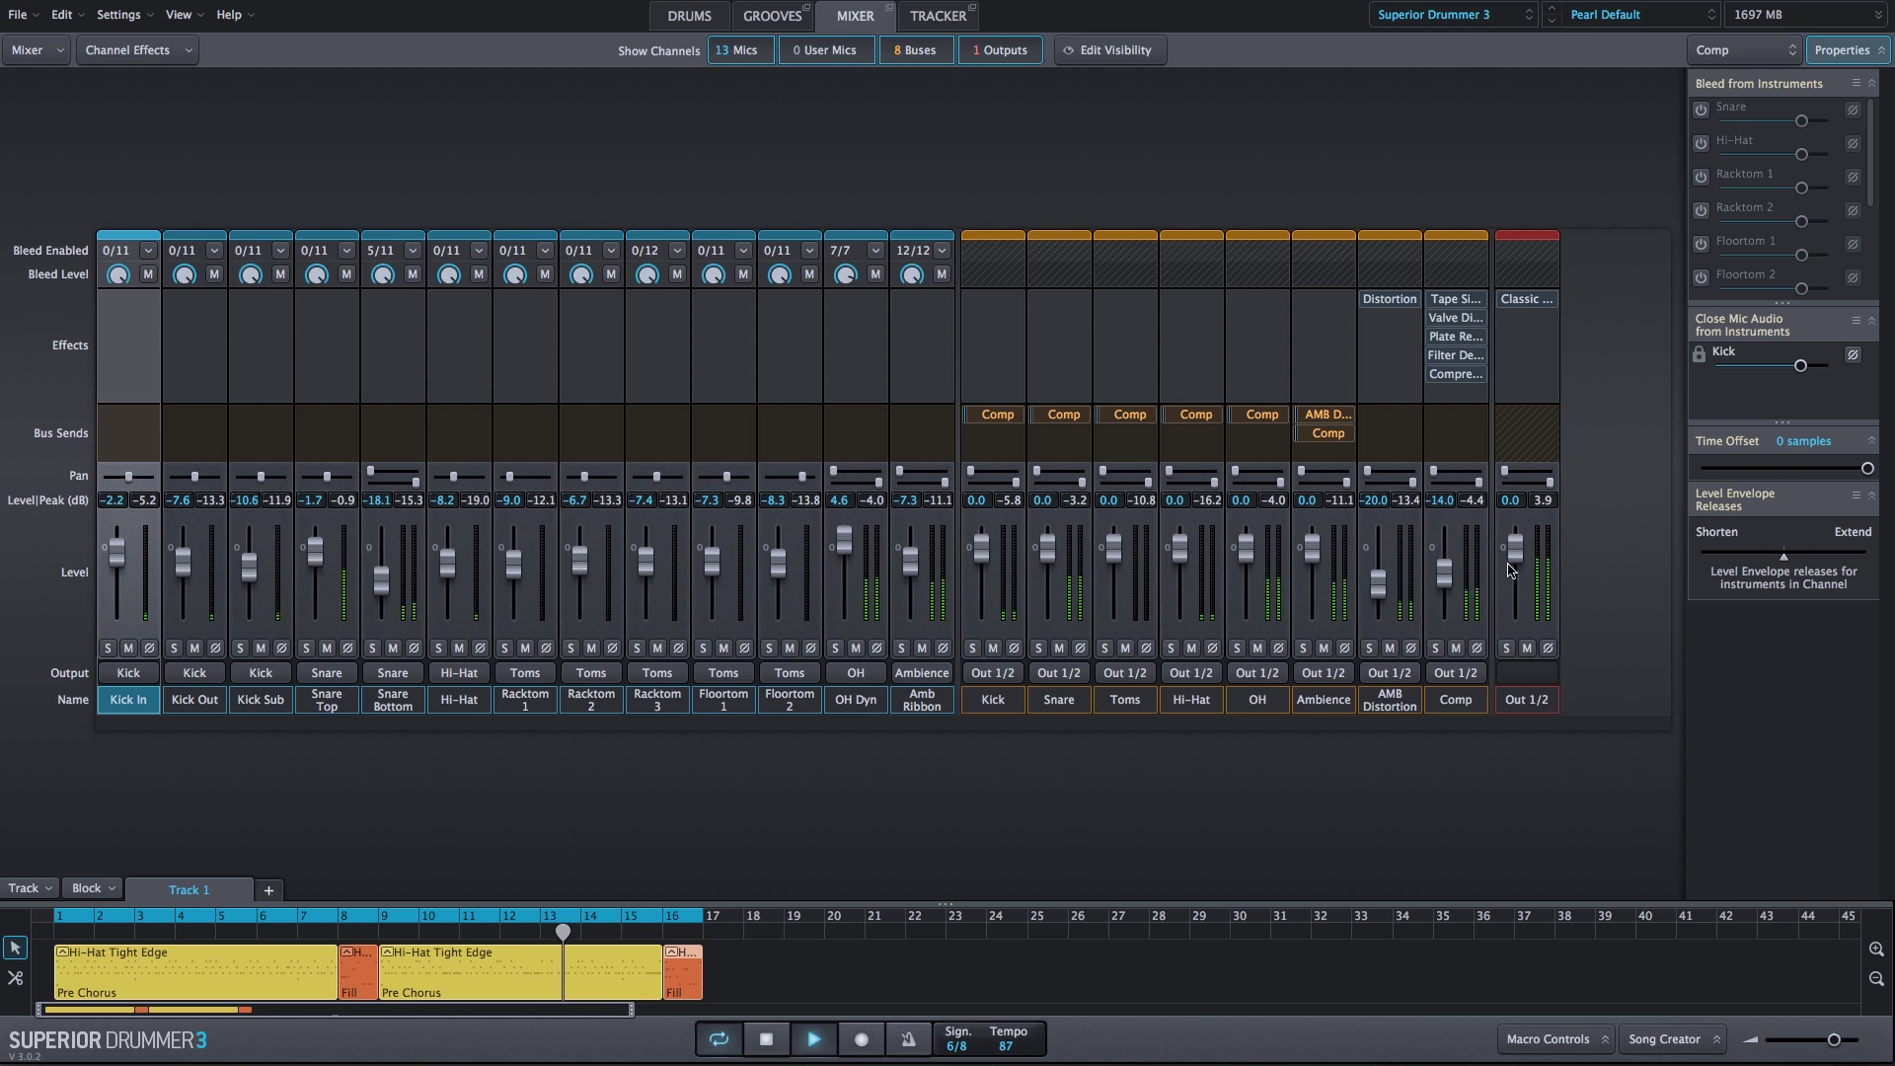